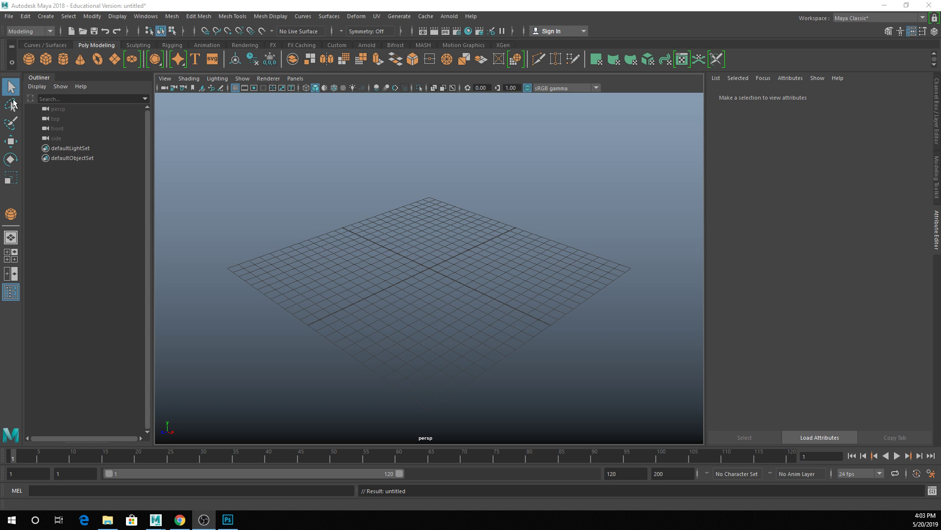
# Create a polygon sphere near the centre of the grid.
pyautogui.click(29, 58)
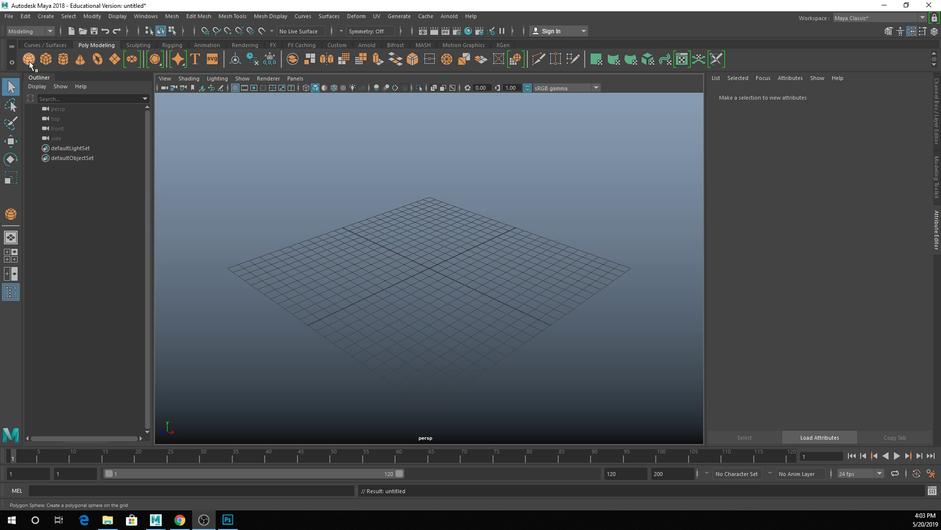
pyautogui.click(444, 270)
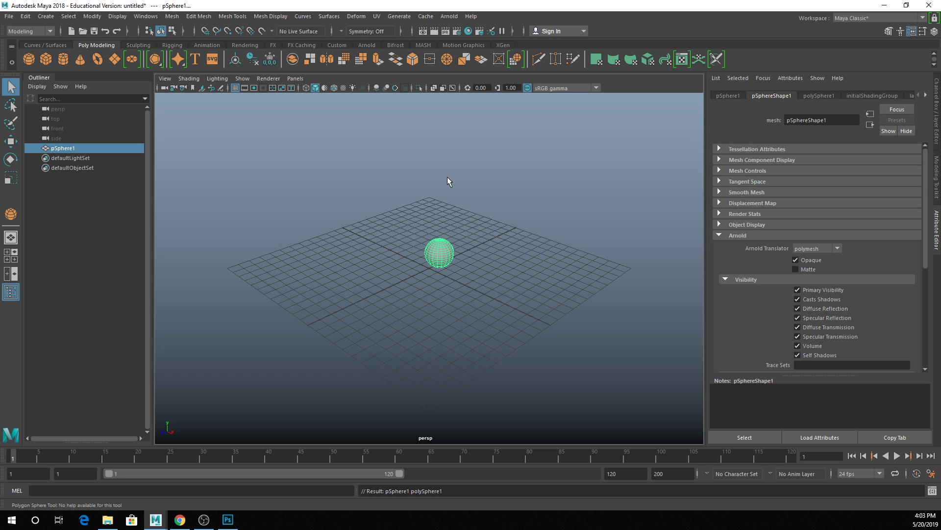
# Create a NURBS circle at the origin and scale it up to surround the sphere and span the grid.
pyautogui.click(46, 45)
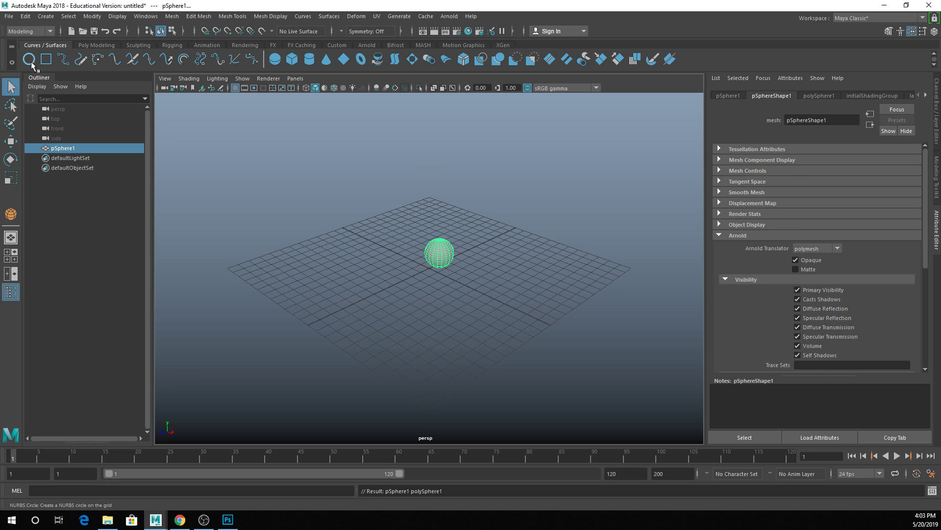
pyautogui.click(30, 59)
pyautogui.press('r')
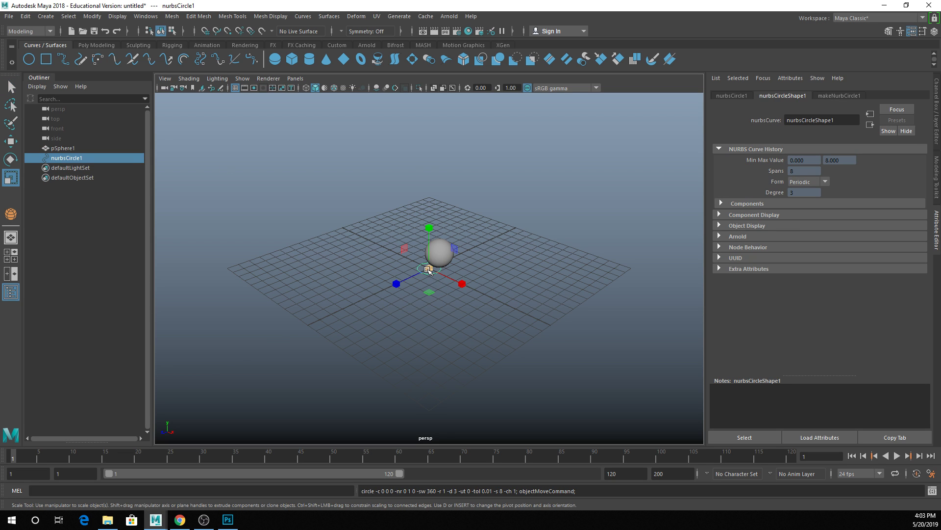
pyautogui.moveTo(428, 270); pyautogui.dragTo(500, 294)
# Pull a control vertex at the circle's far corner outward to form an egg shape, and return to object selection.
pyautogui.press('q')
pyautogui.moveTo(398, 208); pyautogui.dragTo(354, 204, button='right')
pyautogui.moveTo(315, 211); pyautogui.dragTo(274, 172)
pyautogui.press('w')
pyautogui.hotkey('ctrl', 'z')
pyautogui.press('b')
pyautogui.moveTo(344, 217); pyautogui.dragTo(572, 330)
pyautogui.moveTo(364, 238); pyautogui.dragTo(273, 143)
pyautogui.moveTo(445, 207); pyautogui.dragTo(490, 194, button='right')
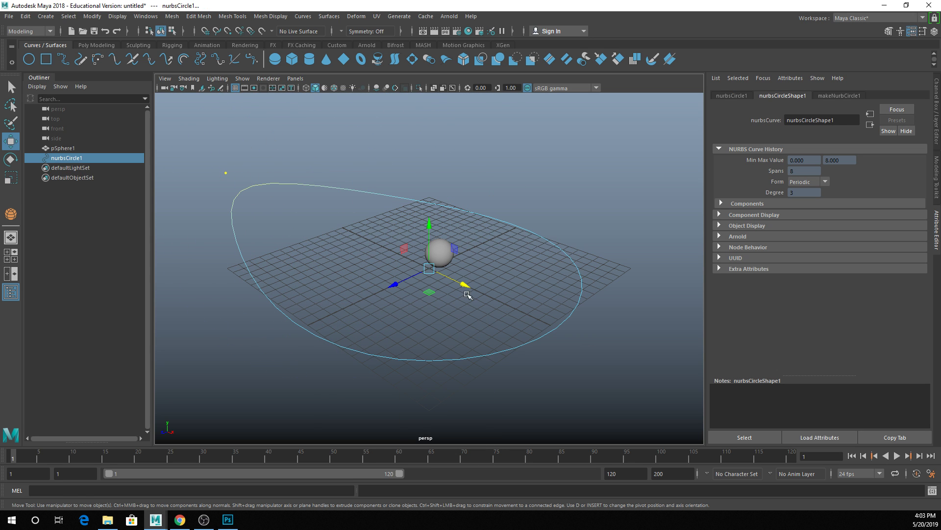
pyautogui.press('q')
# Set the sphere's Translate X, Y and Z to 0.
pyautogui.moveTo(497, 220)
pyautogui.keyDown('alt'); pyautogui.mouseDown(button='middle')
pyautogui.moveTo(389, 171)
pyautogui.moveTo(490, 224)
pyautogui.mouseUp(button='middle'); pyautogui.keyUp('alt')
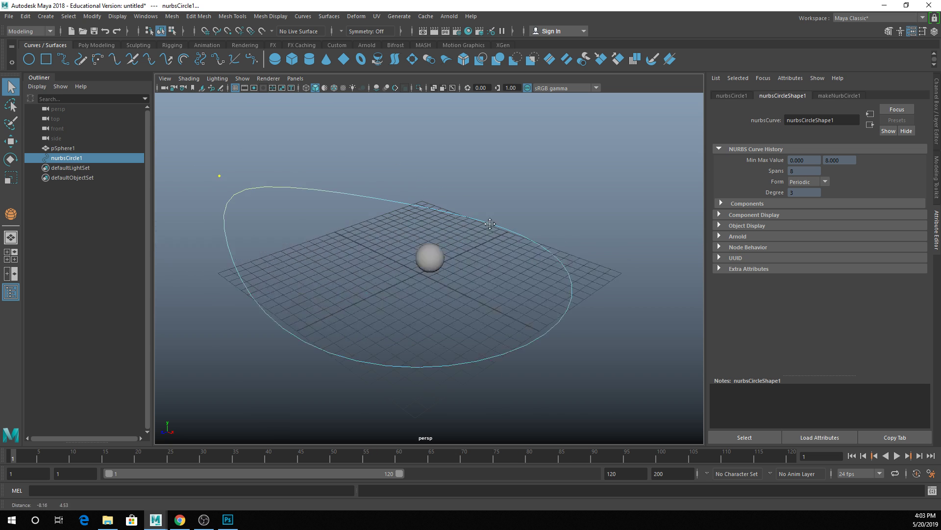
pyautogui.keyDown('alt'); pyautogui.moveTo(491, 223); pyautogui.dragTo(525, 243); pyautogui.keyUp('alt')
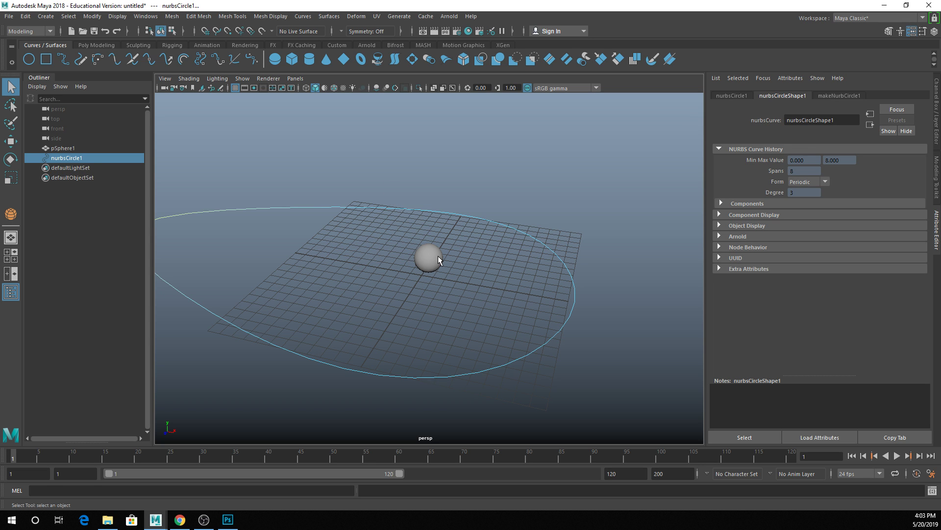
pyautogui.click(438, 259)
pyautogui.click(937, 93)
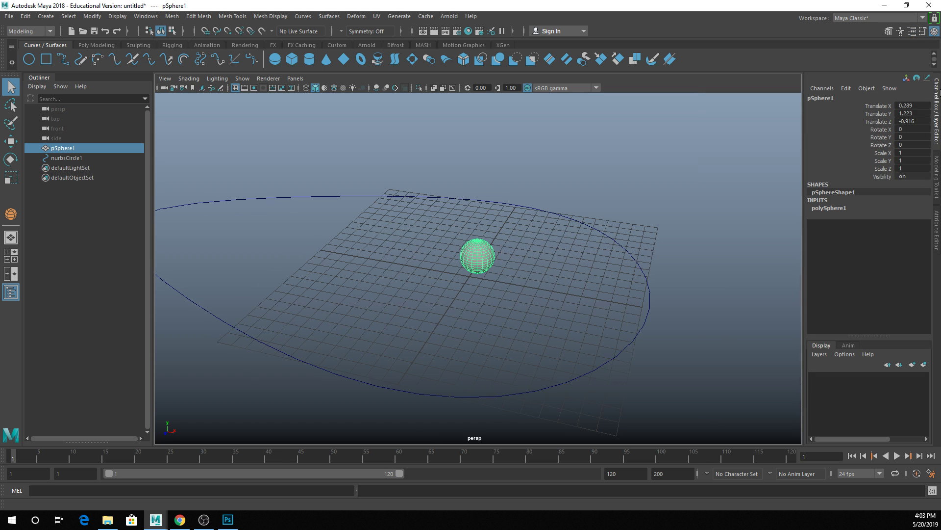
pyautogui.moveTo(915, 105); pyautogui.dragTo(916, 122)
pyautogui.write('0')
pyautogui.press('Return')
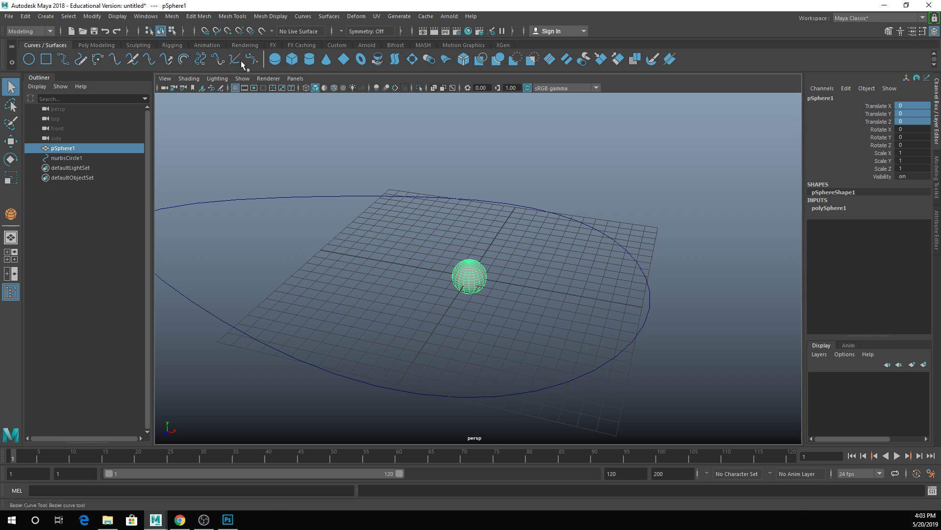
# Create a MASH network from the selected sphere.
pyautogui.click(113, 44)
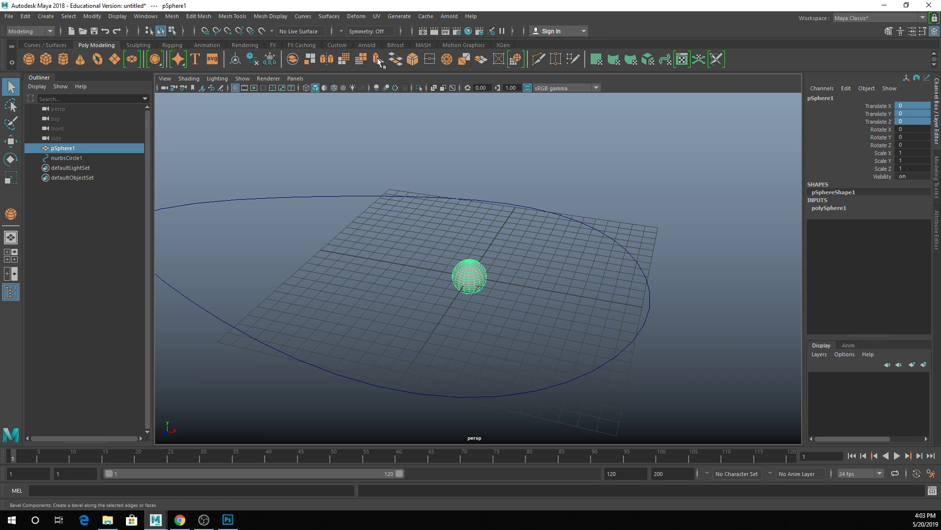
pyautogui.click(423, 45)
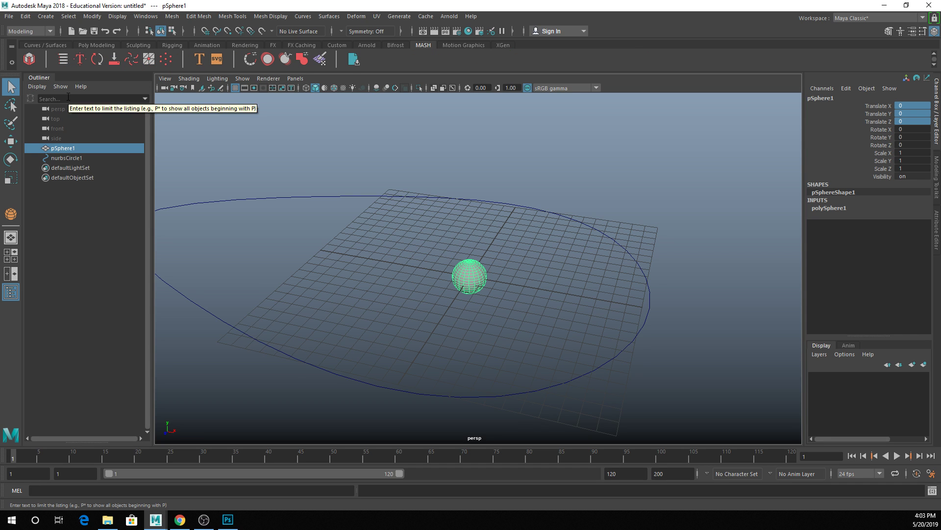
pyautogui.click(36, 62)
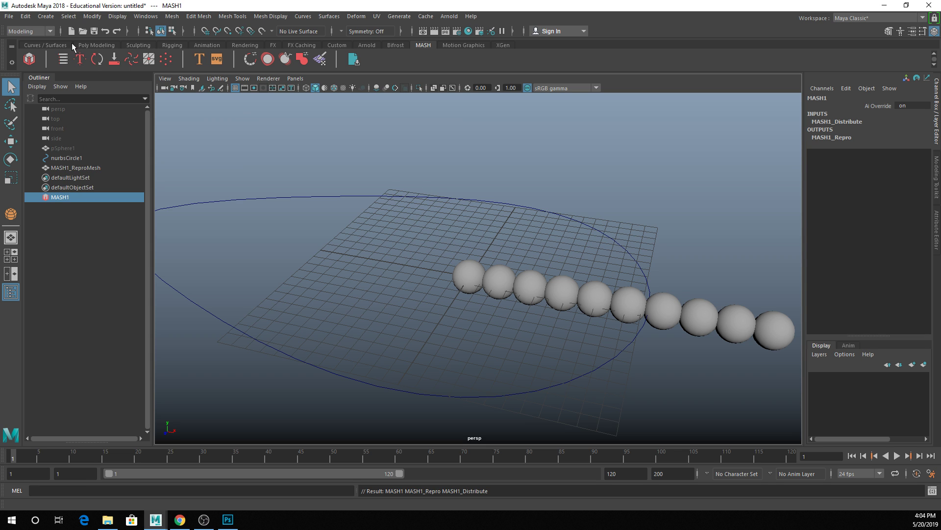
# Create a polygon cube about 9.97 units in size behind the row of spheres.
pyautogui.click(45, 44)
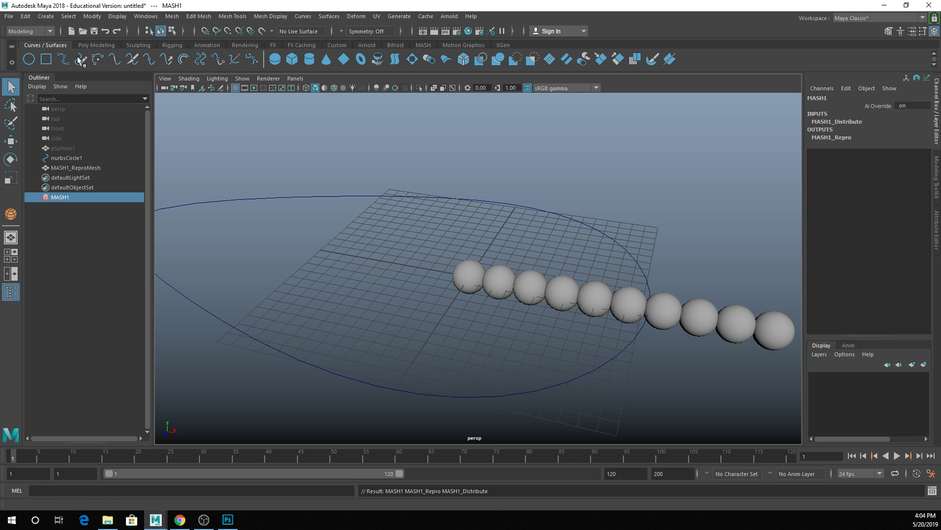
pyautogui.click(97, 44)
pyautogui.click(47, 60)
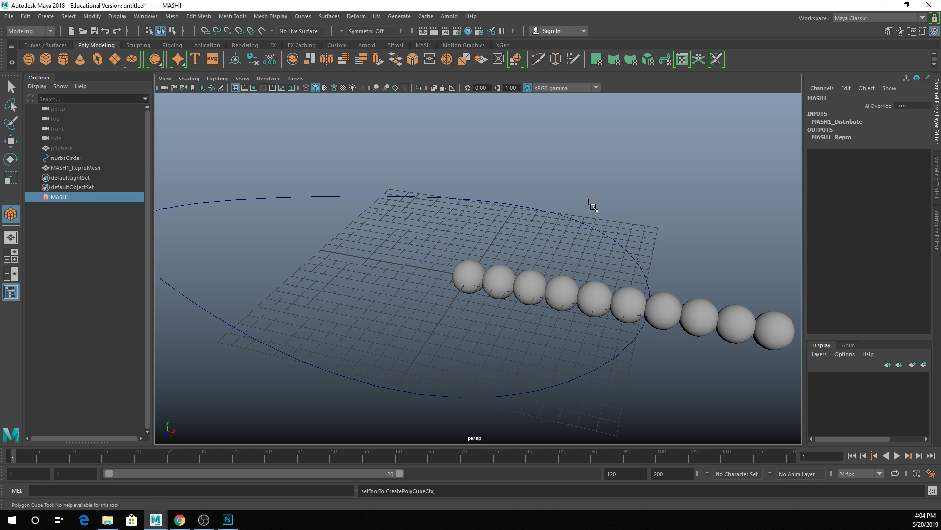
pyautogui.keyDown('shift'); pyautogui.moveTo(607, 192); pyautogui.dragTo(652, 220); pyautogui.keyUp('shift')
pyautogui.keyDown('alt'); pyautogui.moveTo(652, 220); pyautogui.dragTo(631, 214, button='right'); pyautogui.keyUp('alt')
pyautogui.keyDown('alt'); pyautogui.moveTo(631, 214); pyautogui.dragTo(563, 322, button='middle'); pyautogui.keyUp('alt')
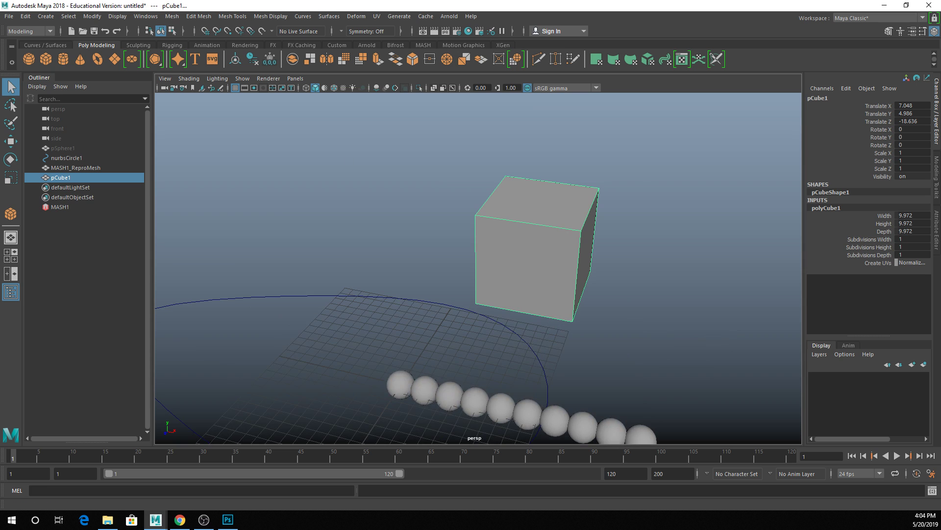
# Make a regular duplicate of the cube and move it along X to one side of the original.
pyautogui.hotkey('ctrl', 'd')
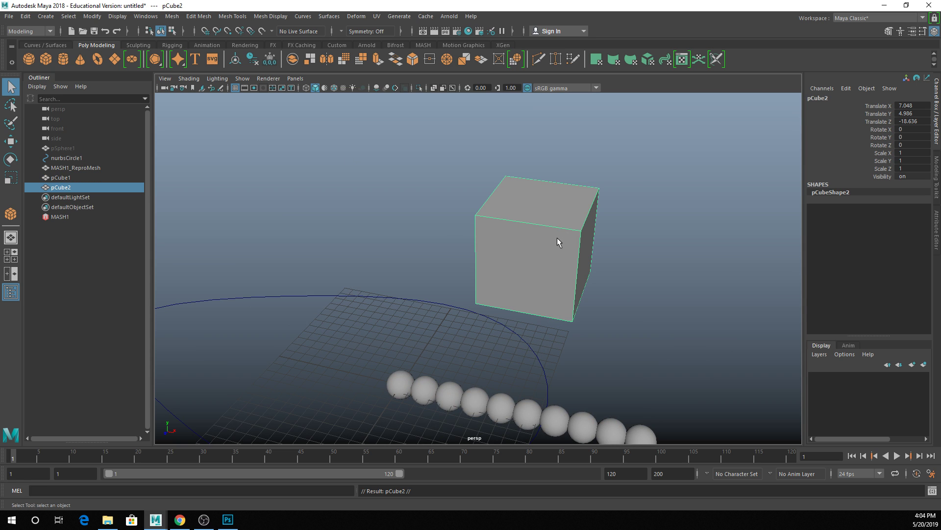
pyautogui.press('w')
pyautogui.moveTo(559, 251); pyautogui.dragTo(715, 287)
# Raise the original cube's top face to test the regular duplicate, undo the move and return to object selection.
pyautogui.moveTo(566, 217); pyautogui.dragTo(562, 248, button='right')
pyautogui.click(546, 196)
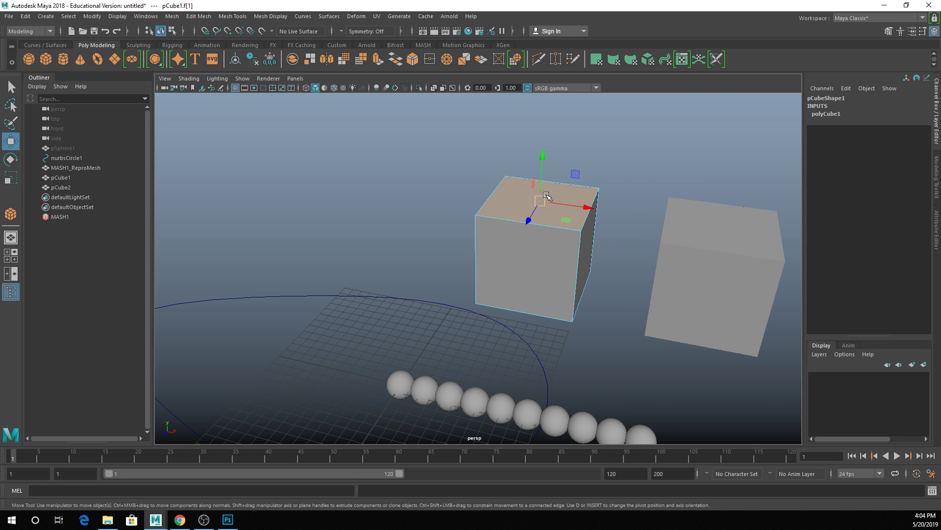
pyautogui.moveTo(542, 160); pyautogui.dragTo(518, 83)
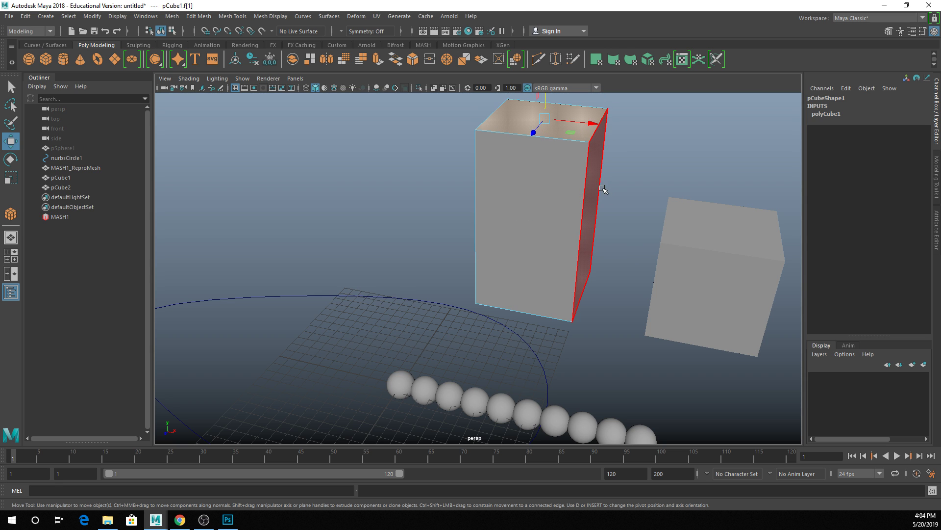
pyautogui.hotkey('ctrl', 'z')
pyautogui.press('q')
pyautogui.moveTo(564, 190); pyautogui.dragTo(590, 181, button='right')
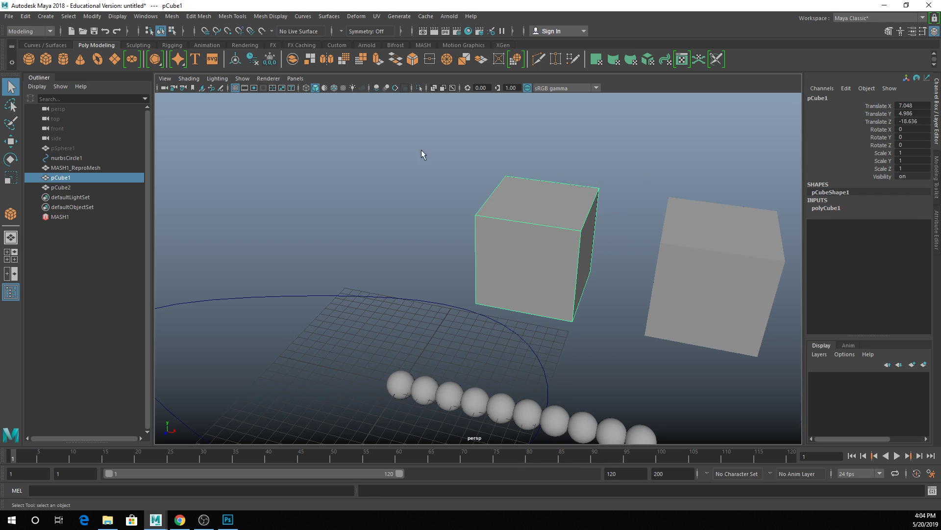
# Duplicate the original cube with Duplicate Special as an Instance, and move the instance to the original's other side.
pyautogui.click(25, 16)
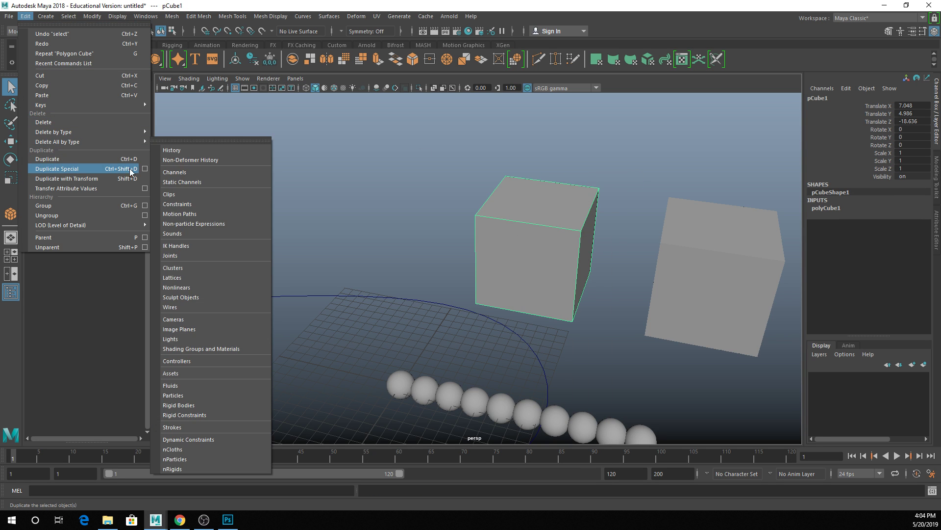
pyautogui.click(145, 168)
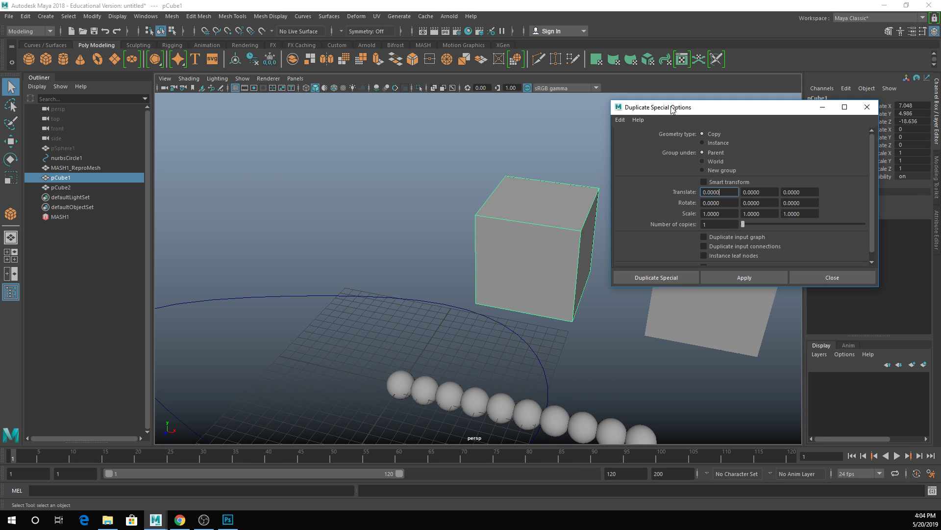
pyautogui.click(713, 144)
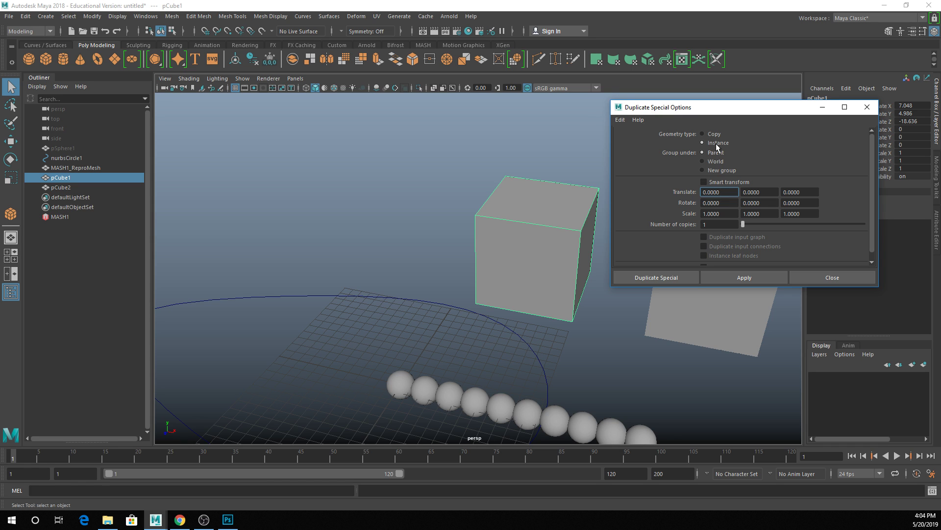
pyautogui.click(754, 274)
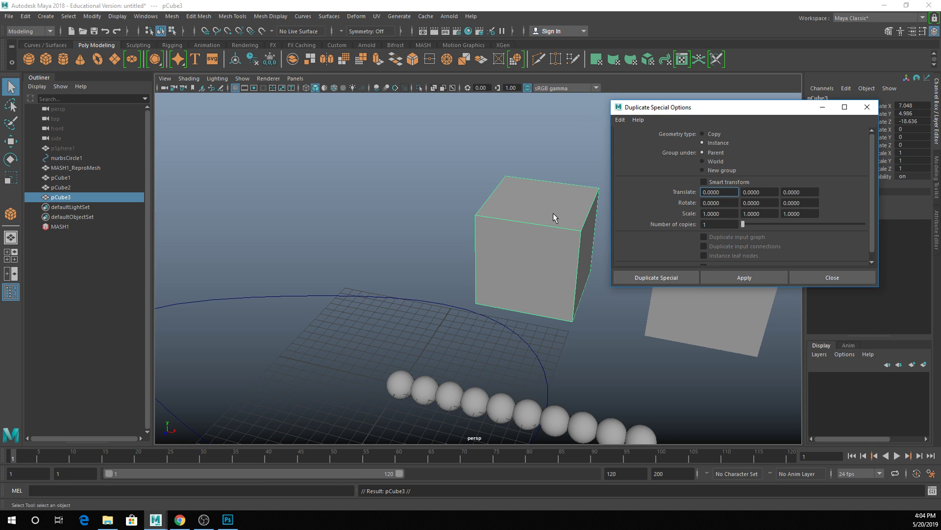
pyautogui.click(579, 265)
pyautogui.press('w')
pyautogui.moveTo(581, 252); pyautogui.dragTo(452, 228)
pyautogui.press('q')
# Shift the instanced cube's top face vertically to test the link with the original cube.
pyautogui.moveTo(422, 189); pyautogui.dragTo(420, 211, button='right')
pyautogui.click(408, 181)
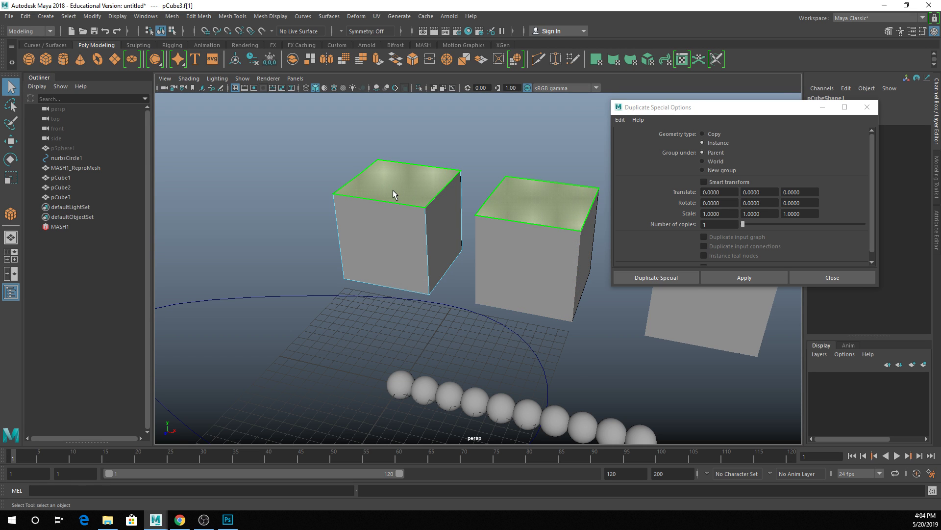
pyautogui.press('w')
pyautogui.moveTo(395, 153)
pyautogui.mouseDown()
pyautogui.moveTo(385, 94)
pyautogui.moveTo(394, 160)
pyautogui.mouseUp()
# Pull the original cube's front face forward to test the instance link, and undo the move.
pyautogui.click(532, 206)
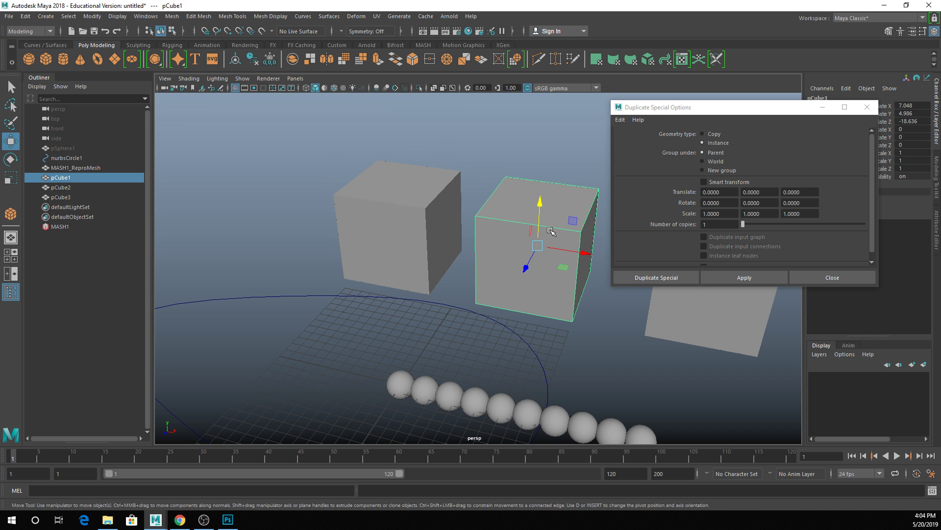
pyautogui.moveTo(560, 207); pyautogui.dragTo(560, 229, button='right')
pyautogui.click(515, 277)
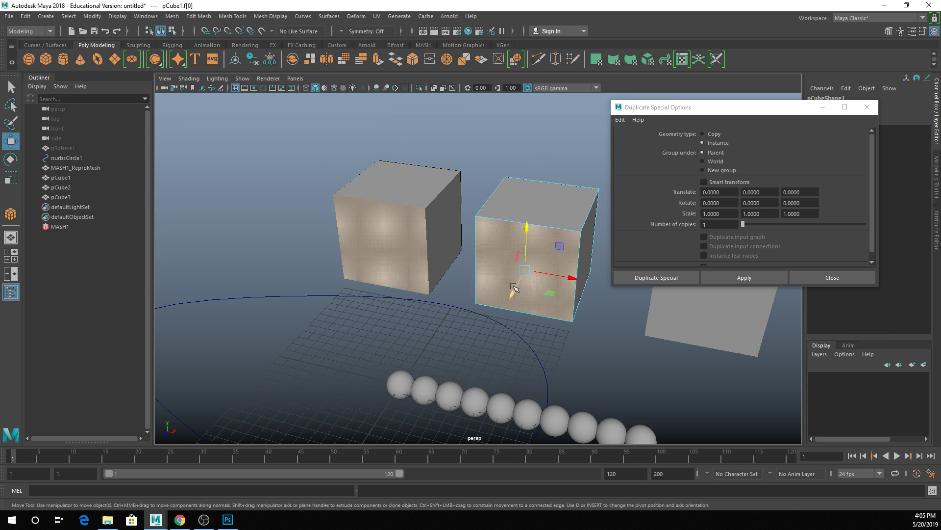
pyautogui.moveTo(515, 277); pyautogui.dragTo(471, 319)
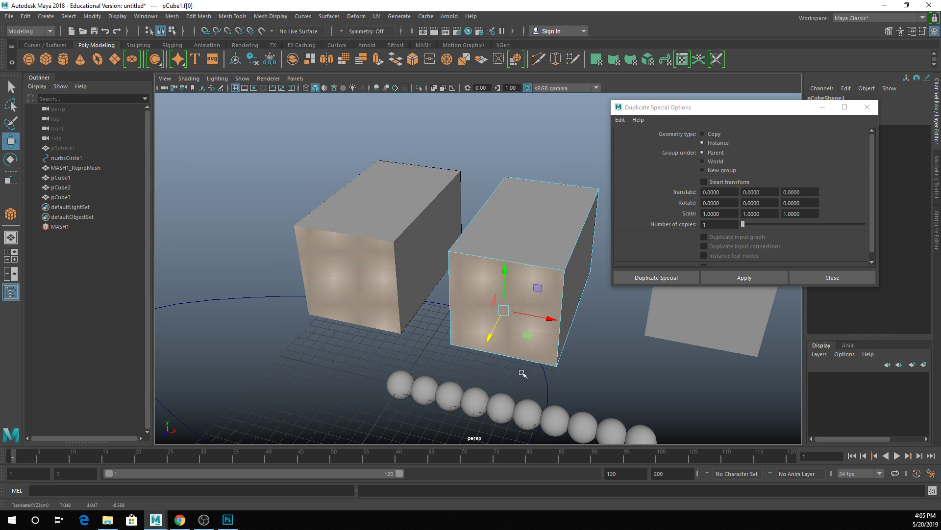
pyautogui.hotkey('ctrl', 'z')
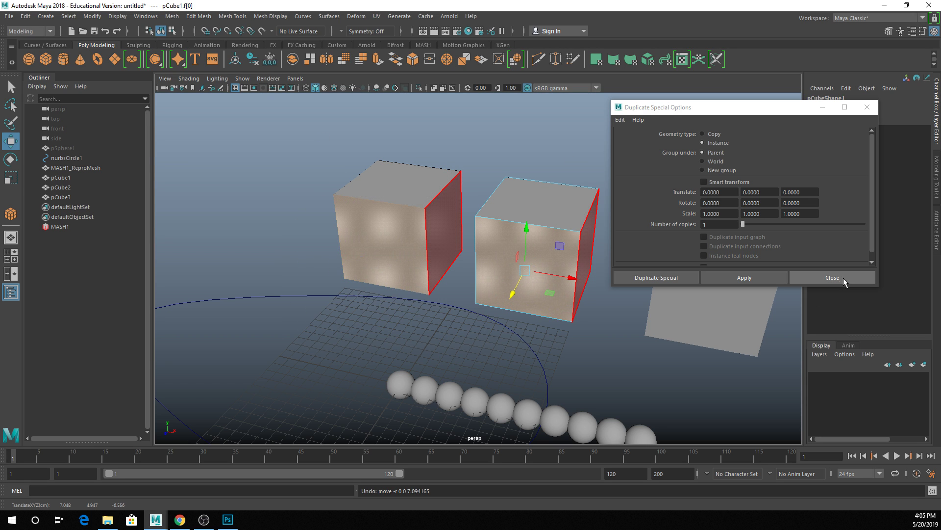
# Close the Duplicate Special options and delete all three cubes.
pyautogui.click(843, 277)
pyautogui.moveTo(507, 197); pyautogui.dragTo(593, 167, button='right')
pyautogui.moveTo(415, 160); pyautogui.dragTo(666, 274)
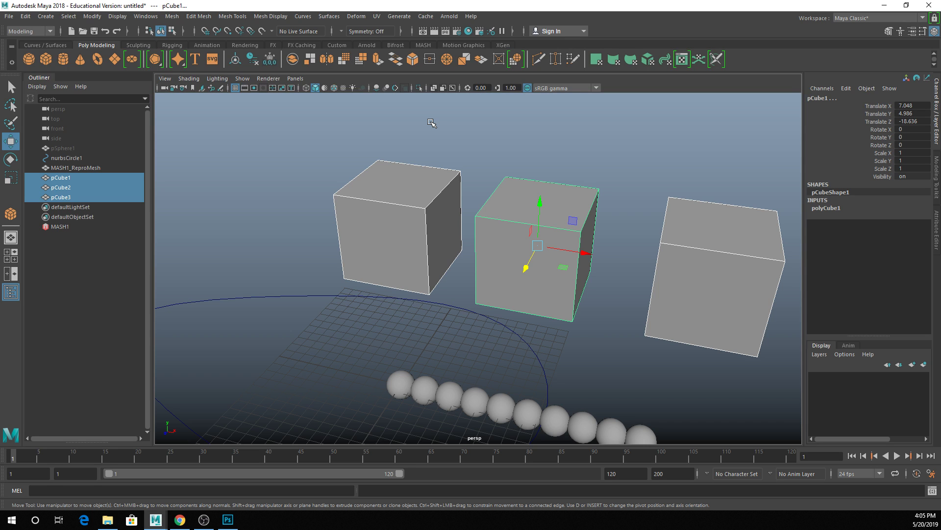
pyautogui.press('Delete')
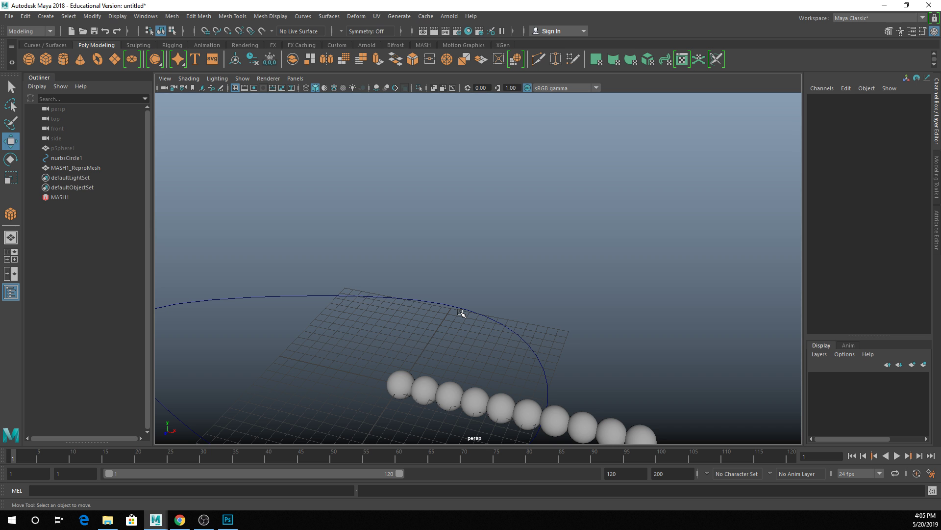
# Rename the MASH1_ReproMesh object as BEADS.
pyautogui.keyDown('alt'); pyautogui.moveTo(461, 328); pyautogui.dragTo(462, 219, button='middle'); pyautogui.keyUp('alt')
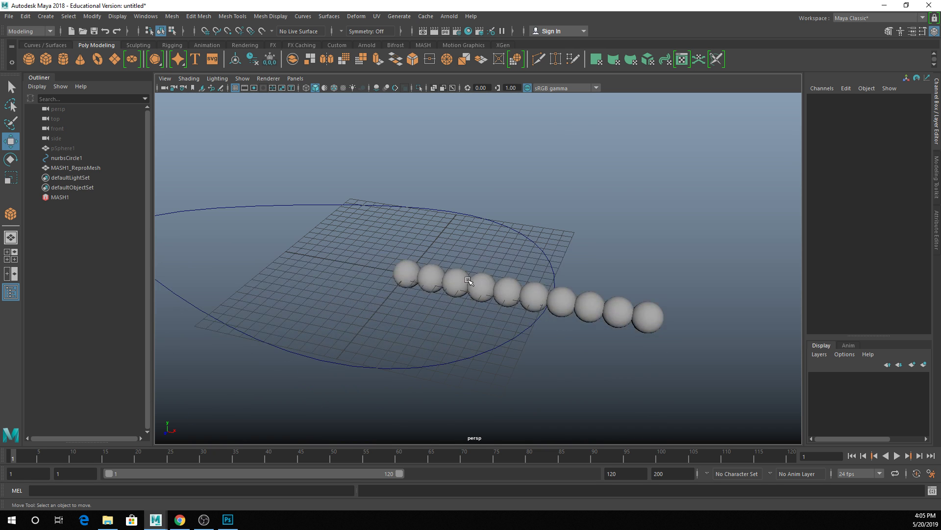
pyautogui.click(479, 284)
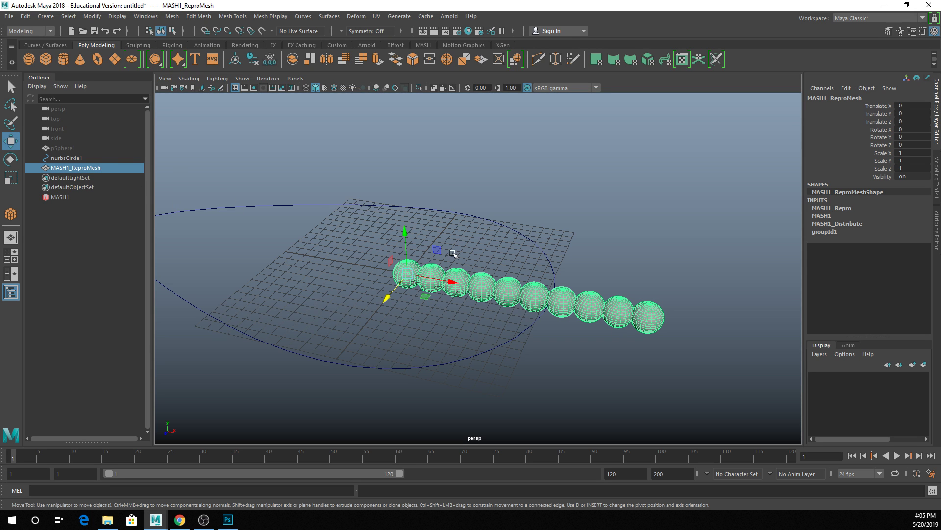
pyautogui.doubleClick(85, 168)
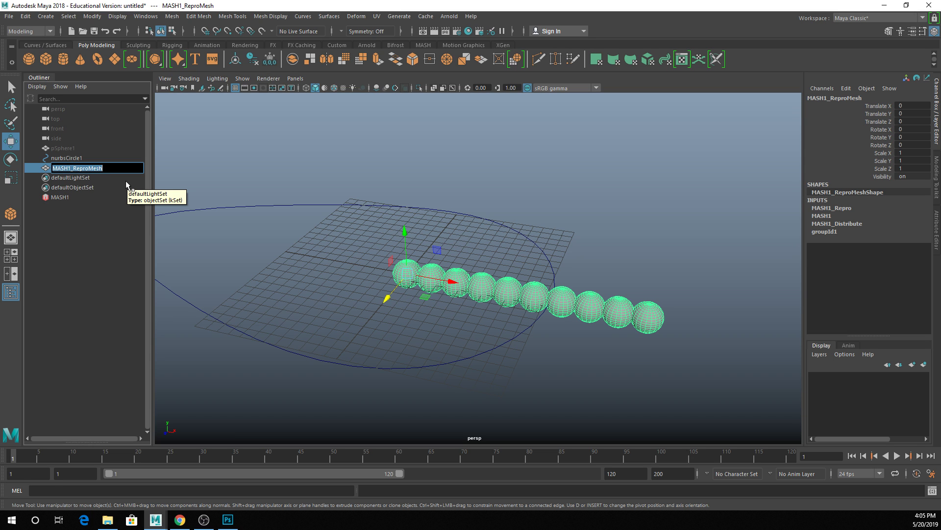
pyautogui.write('BEADS')
pyautogui.press('Return')
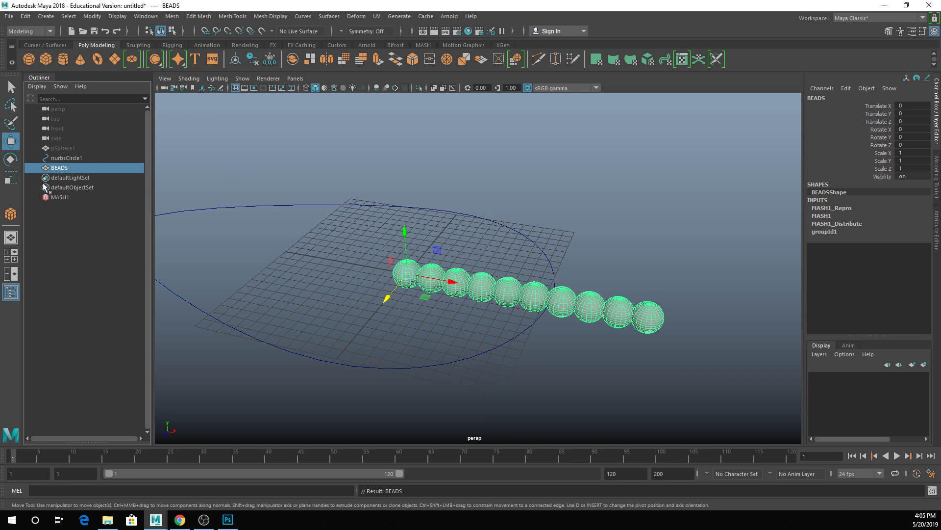
# Unhide the original pSphere1 and move it along X to about -3.99, away from the beads.
pyautogui.click(75, 148)
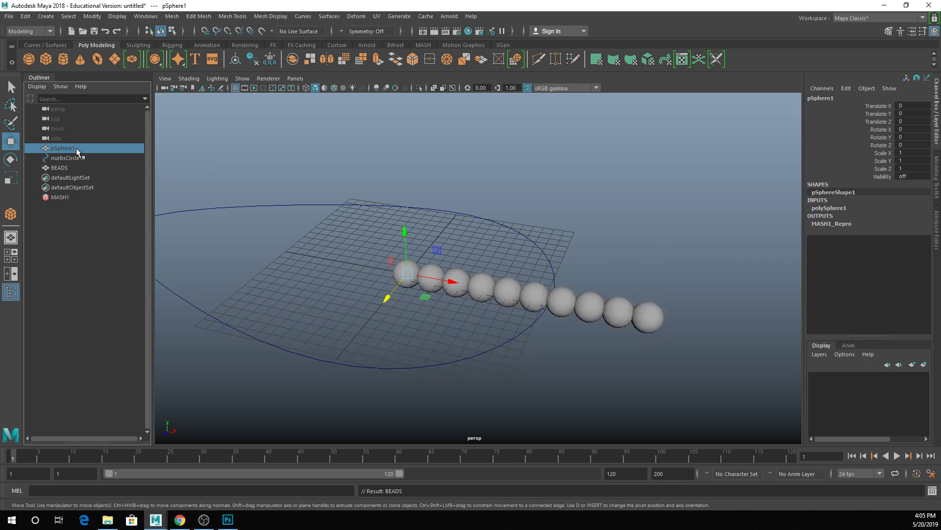
pyautogui.hotkey('shift', 'h')
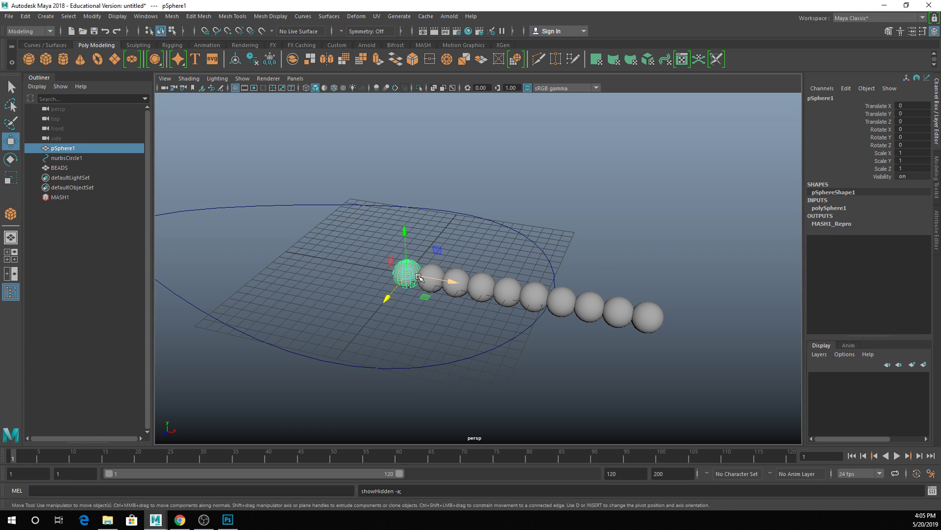
pyautogui.moveTo(457, 282); pyautogui.dragTo(405, 270)
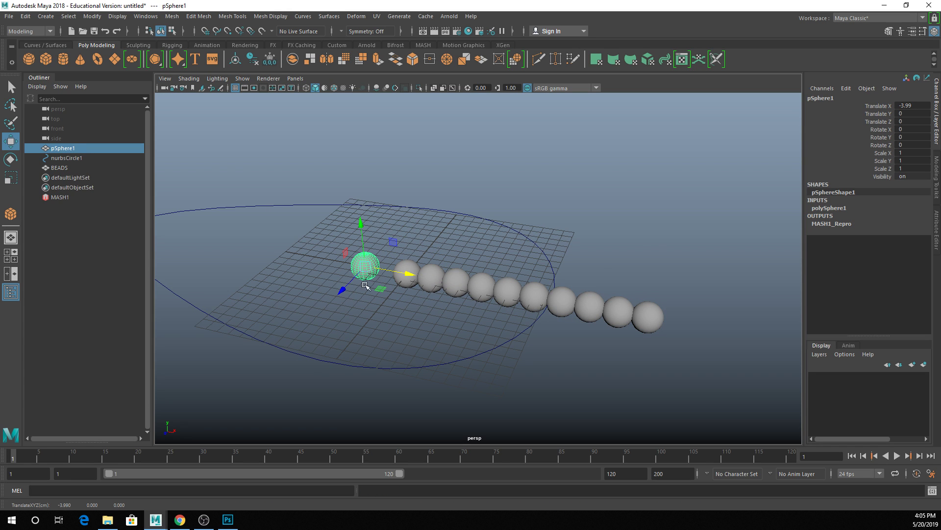
# Pull one vertex of the original sphere far forward along Z to test its link to the beads, and undo the move.
pyautogui.press('q')
pyautogui.moveTo(360, 237); pyautogui.dragTo(312, 237, button='right')
pyautogui.click(363, 263)
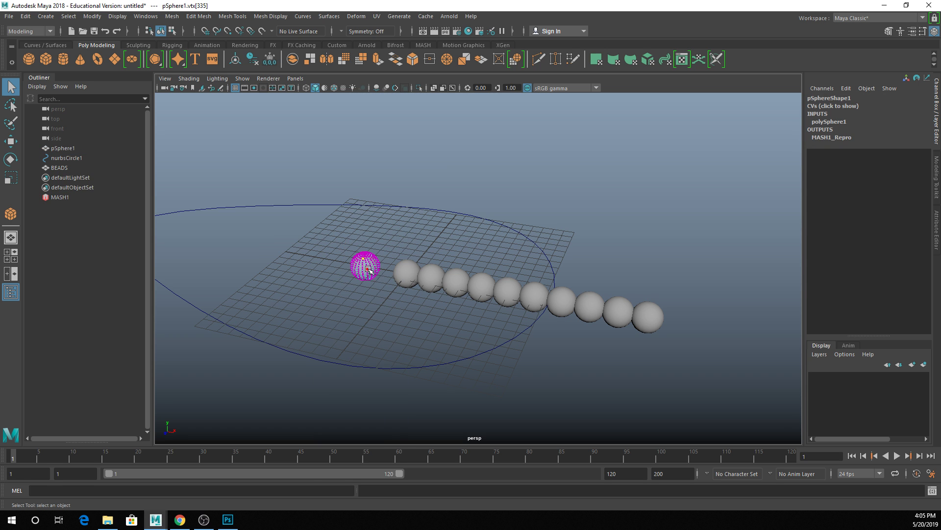
pyautogui.press('w')
pyautogui.moveTo(351, 282); pyautogui.dragTo(246, 381)
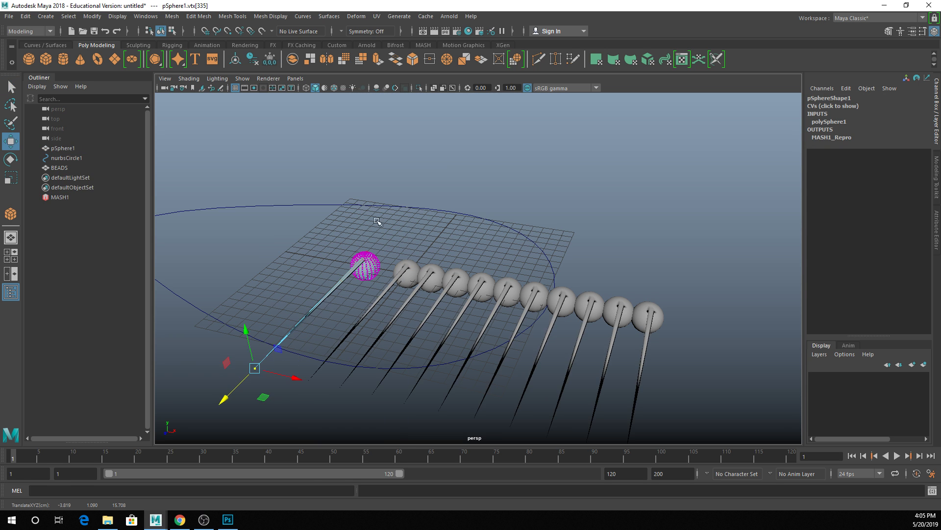
pyautogui.hotkey('ctrl', 'z')
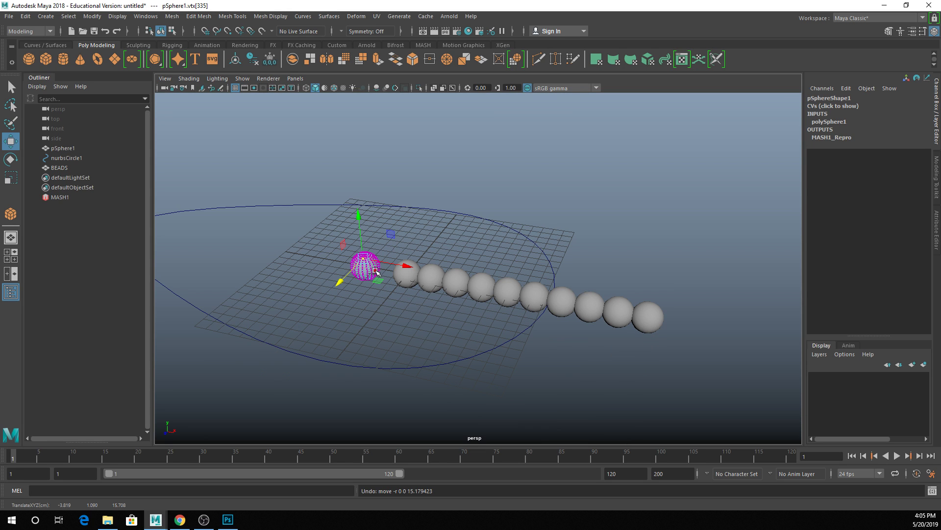
# Rotate the original sphere as an object about -21.5 degrees around Z, and display wireframe on the shaded beads.
pyautogui.press('q')
pyautogui.moveTo(377, 271); pyautogui.dragTo(417, 227, button='right')
pyautogui.press('e')
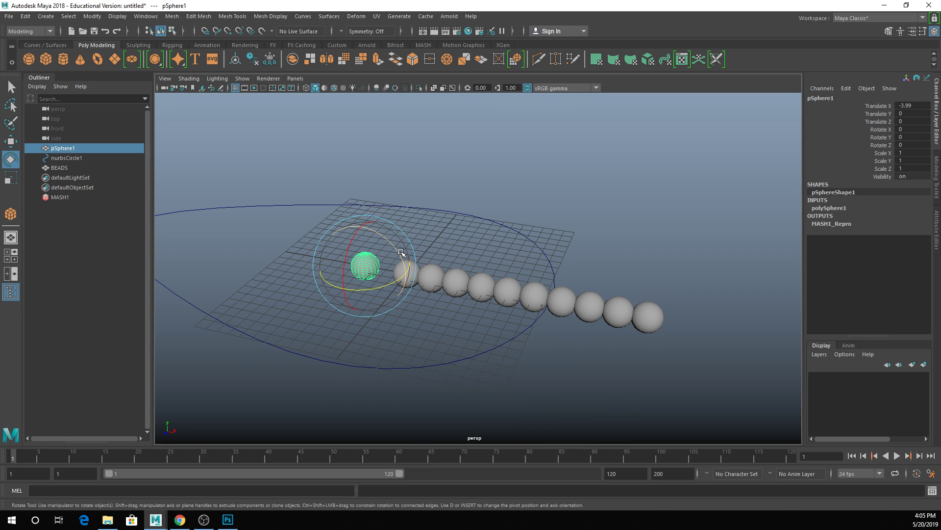
pyautogui.moveTo(401, 253); pyautogui.dragTo(401, 273)
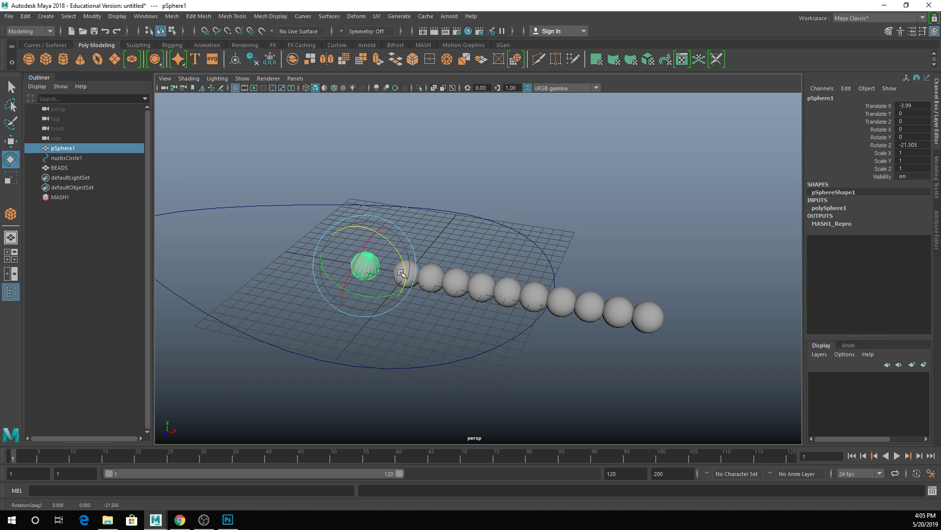
pyautogui.scroll(3, 561, 283)
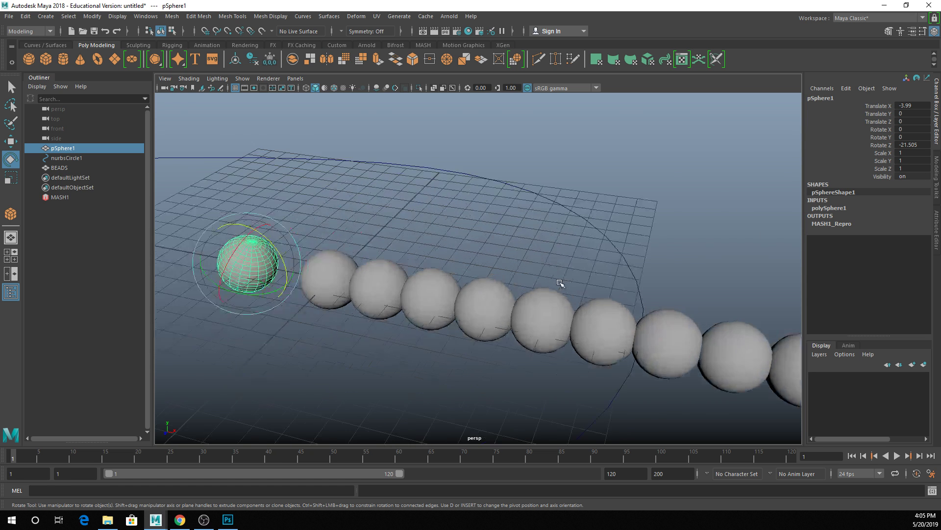
pyautogui.scroll(2, 560, 283)
pyautogui.click(333, 87)
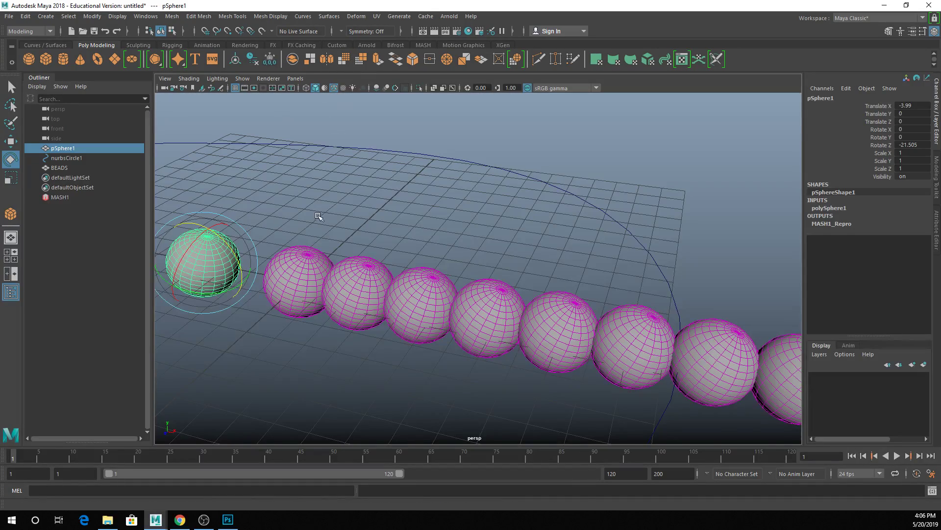
# Rotate the original sphere further to test the beads' response, and undo all of its rotations.
pyautogui.keyDown('alt'); pyautogui.moveTo(319, 216); pyautogui.dragTo(416, 193, button='middle'); pyautogui.keyUp('alt')
pyautogui.moveTo(335, 228); pyautogui.dragTo(291, 234)
pyautogui.moveTo(321, 284); pyautogui.dragTo(243, 288)
pyautogui.hotkey('ctrl', 'z')
pyautogui.hotkey('ctrl', 'z')
pyautogui.hotkey('ctrl', 'z')
pyautogui.hotkey('ctrl', 'z')
pyautogui.hotkey('ctrl', 'z')
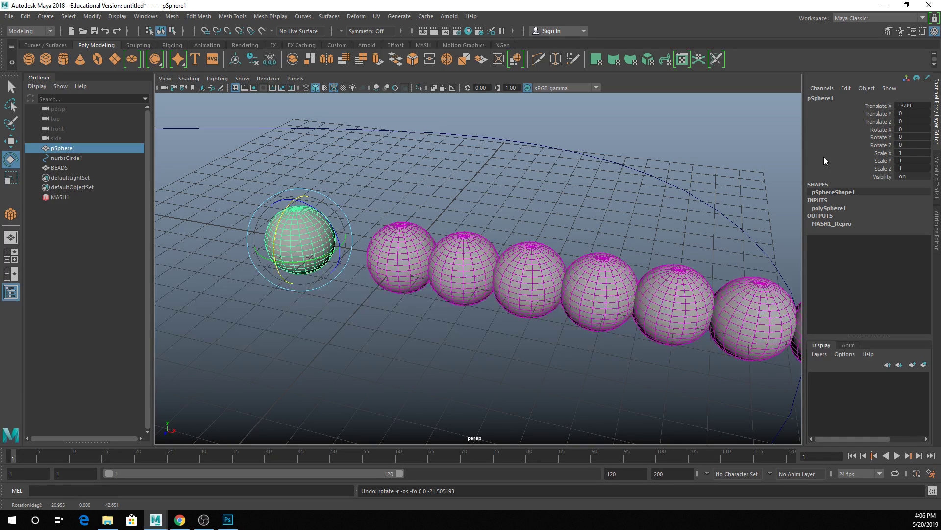
# Set the original sphere's Translate X to 0 and hide the sphere again.
pyautogui.click(908, 106)
pyautogui.write('0')
pyautogui.press('Return')
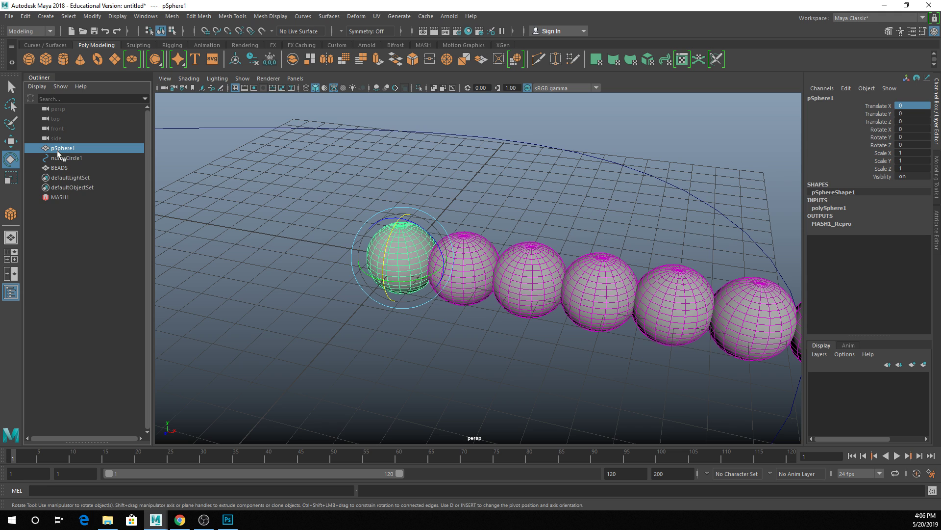
pyautogui.click(336, 205)
# Turn off the wireframe on shaded display and frame the whole scene with nothing selected.
pyautogui.click(608, 273)
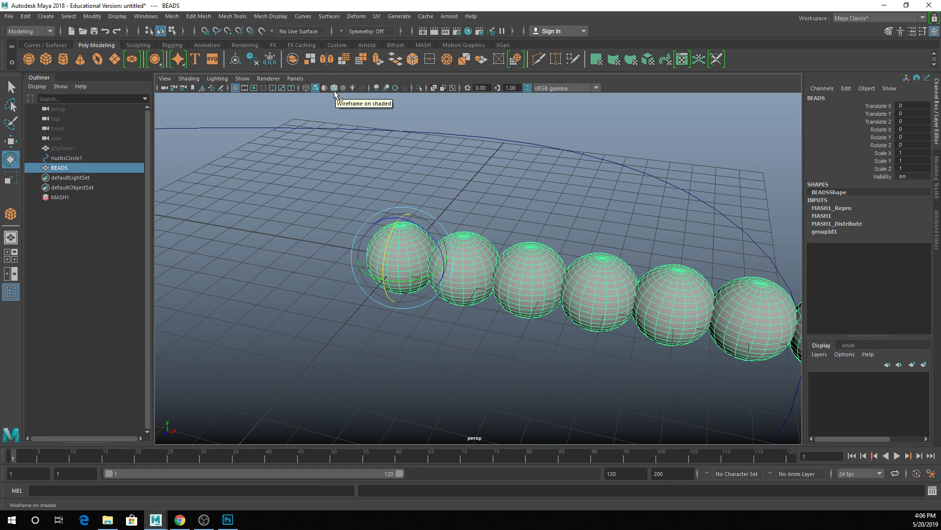
pyautogui.click(598, 220)
pyautogui.press('a')
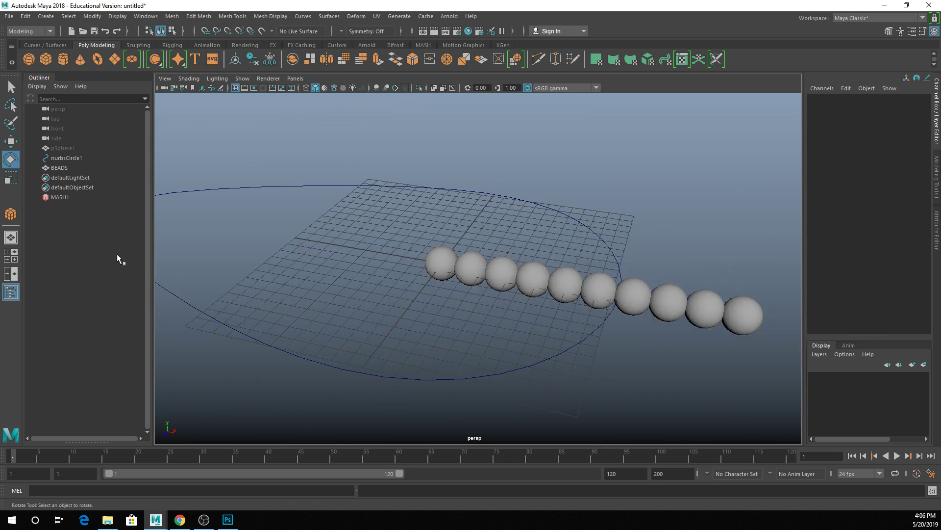
# Open the MASH Editor and display the attributes of the MASH1_Distribute node.
pyautogui.click(423, 45)
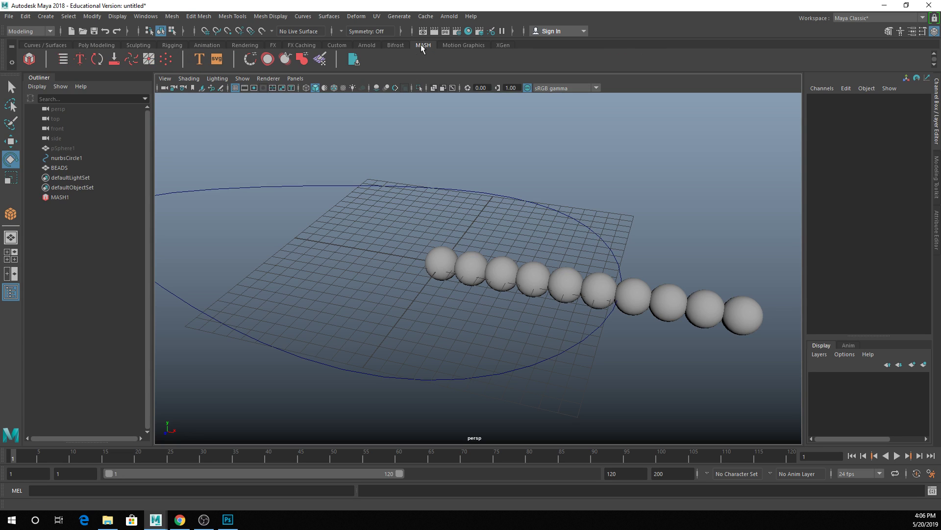
pyautogui.click(62, 60)
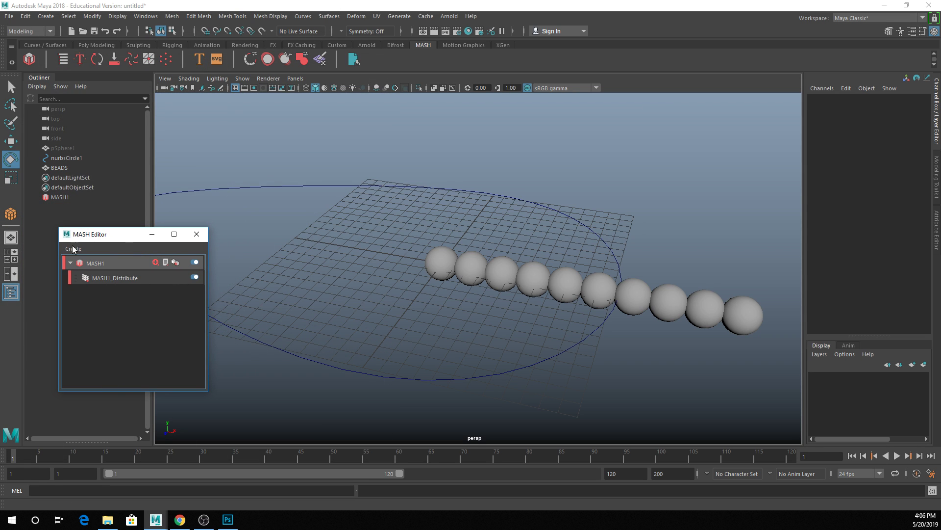
pyautogui.click(68, 197)
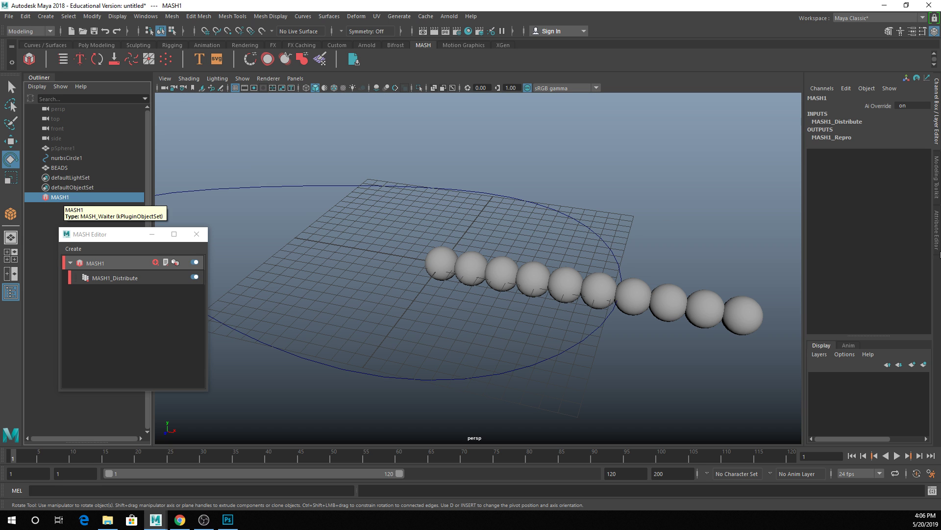
pyautogui.hotkey('ctrl', 'a')
pyautogui.click(100, 279)
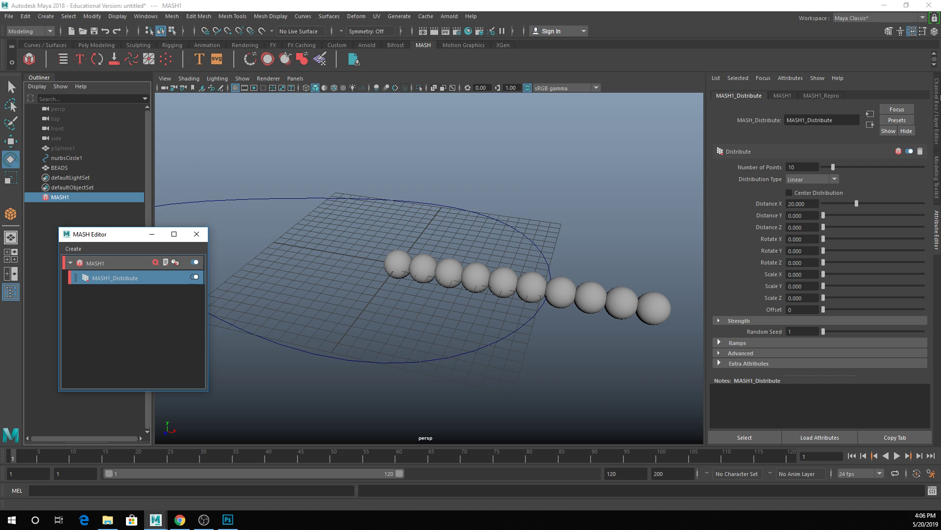
pyautogui.click(100, 264)
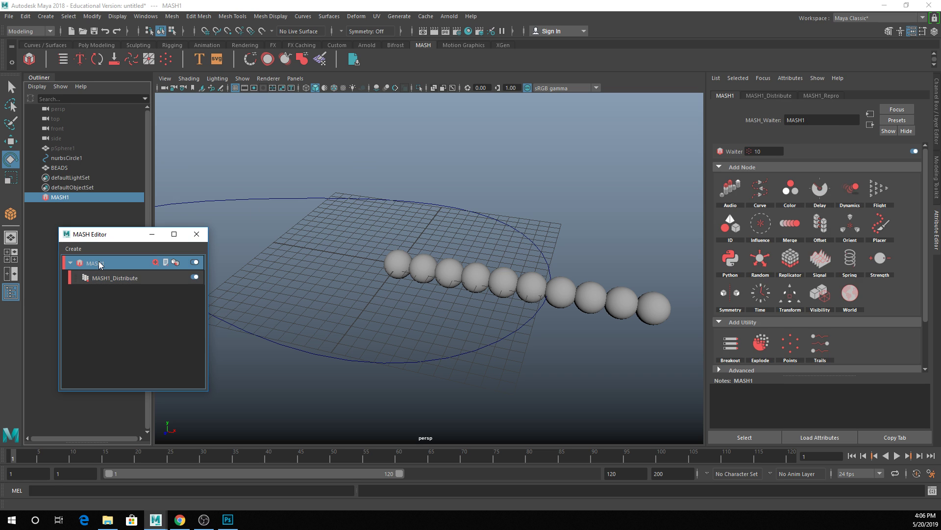
pyautogui.click(106, 279)
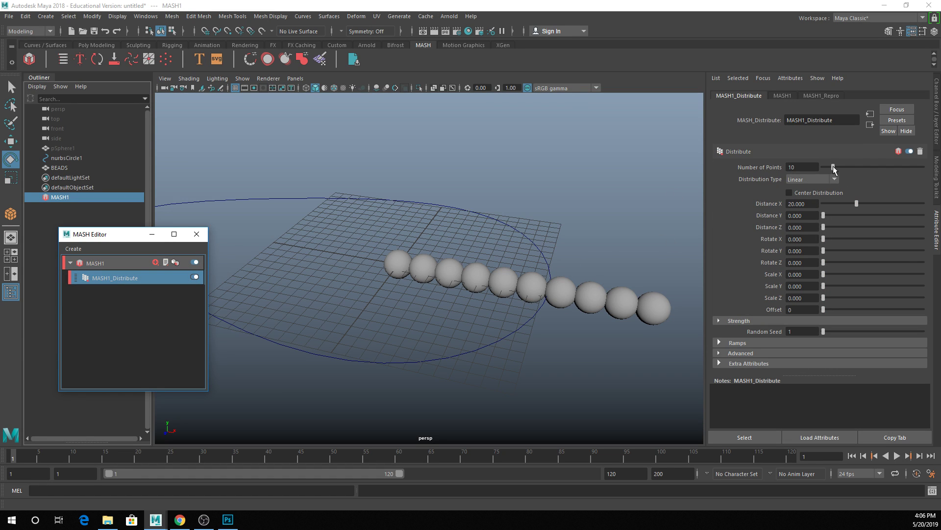
# Set Number of Points to 12, try Distance X 12.475 and Distance Y 30.594, and undo the distance changes.
pyautogui.moveTo(833, 168); pyautogui.dragTo(872, 239)
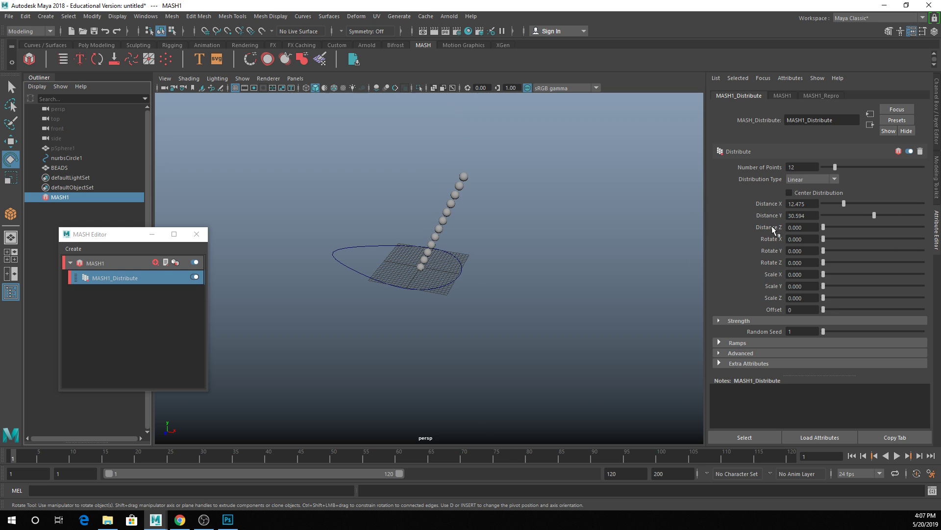
pyautogui.hotkey('ctrl', 'z')
pyautogui.hotkey('ctrl', 'z')
pyautogui.hotkey('ctrl', 'z')
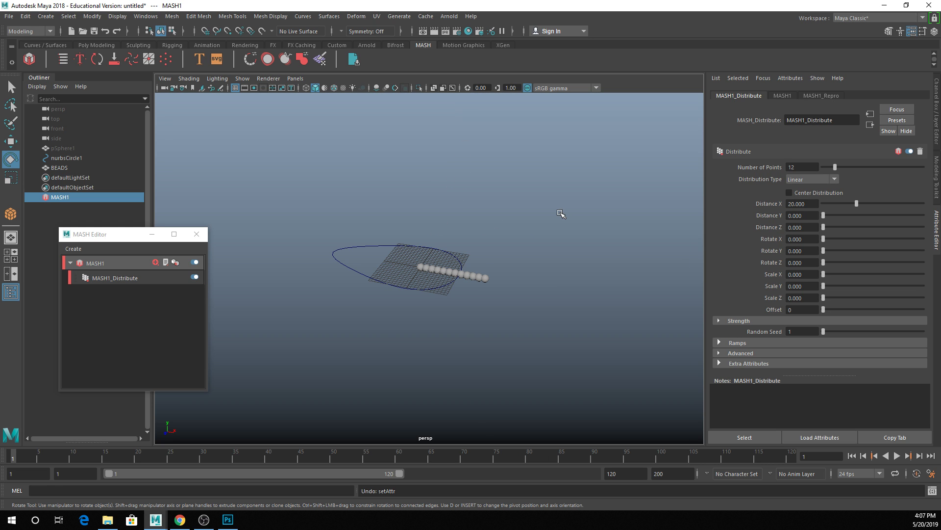
# Switch the bead distribution type to Radial and raise Number of Points to 20.
pyautogui.scroll(5, 562, 238)
pyautogui.click(792, 178)
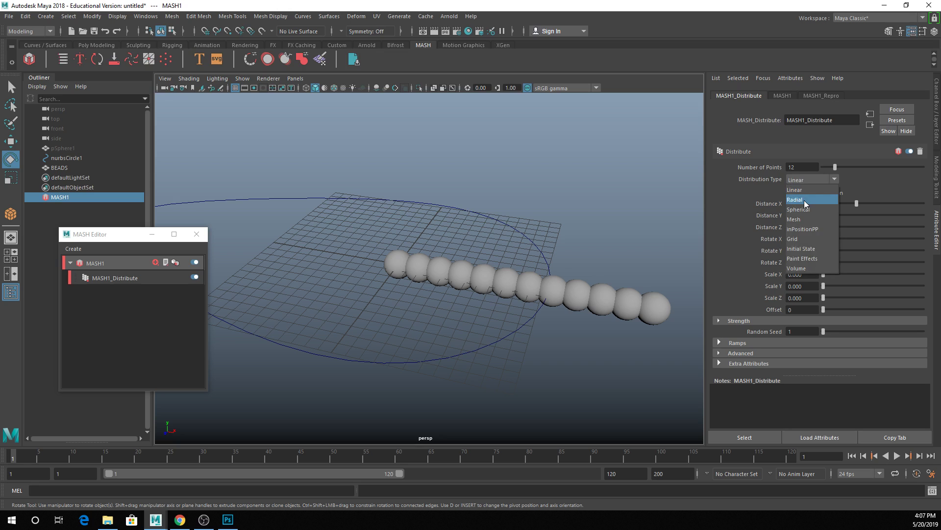
pyautogui.click(804, 200)
pyautogui.scroll(-5, 491, 297)
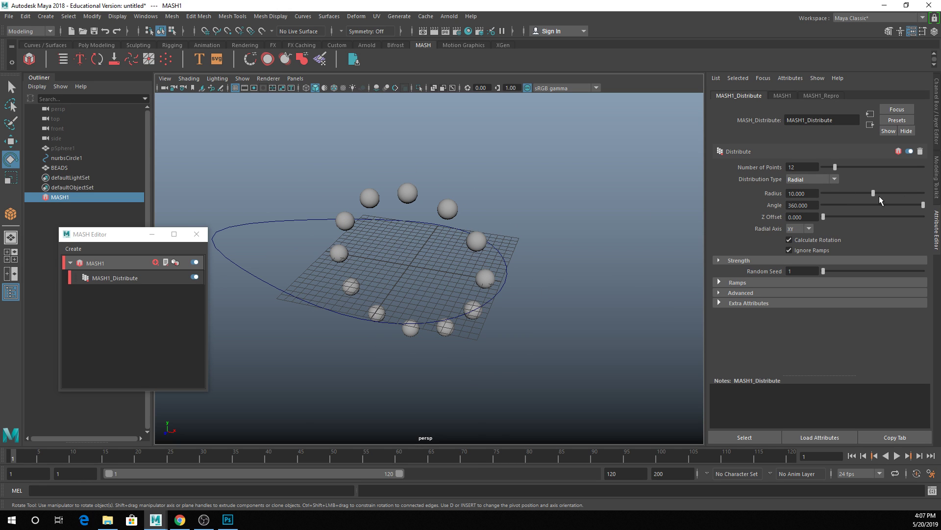
pyautogui.moveTo(835, 167)
pyautogui.mouseDown()
pyautogui.moveTo(865, 166)
pyautogui.moveTo(826, 170)
pyautogui.moveTo(839, 178)
pyautogui.mouseUp()
# Switch the bead distribution type to Spherical, raise Number of Points to 100, and inspect the arrangement.
pyautogui.click(836, 179)
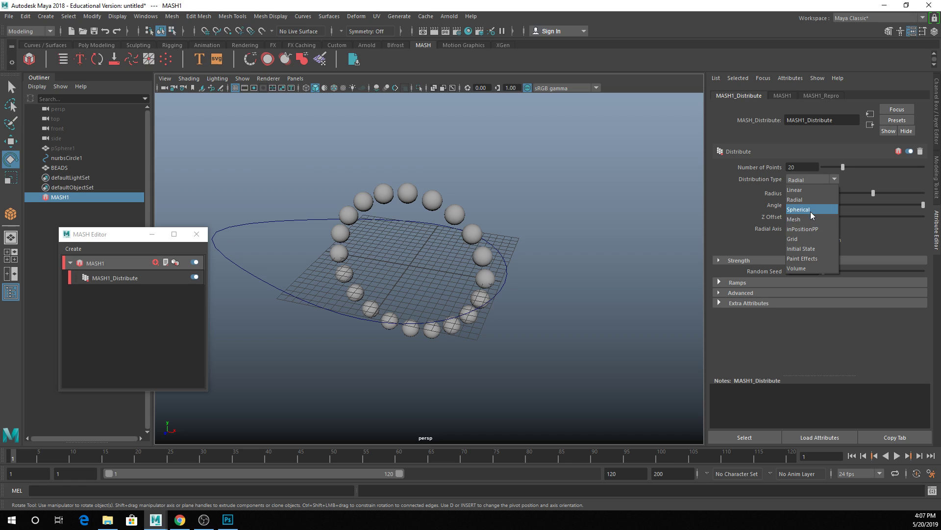
pyautogui.click(810, 211)
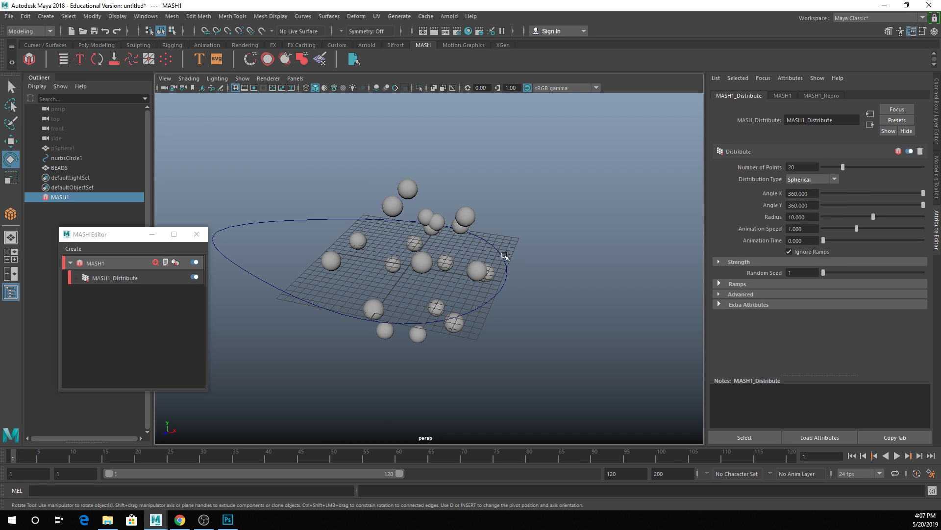
pyautogui.keyDown('alt'); pyautogui.moveTo(511, 253); pyautogui.dragTo(408, 235); pyautogui.keyUp('alt')
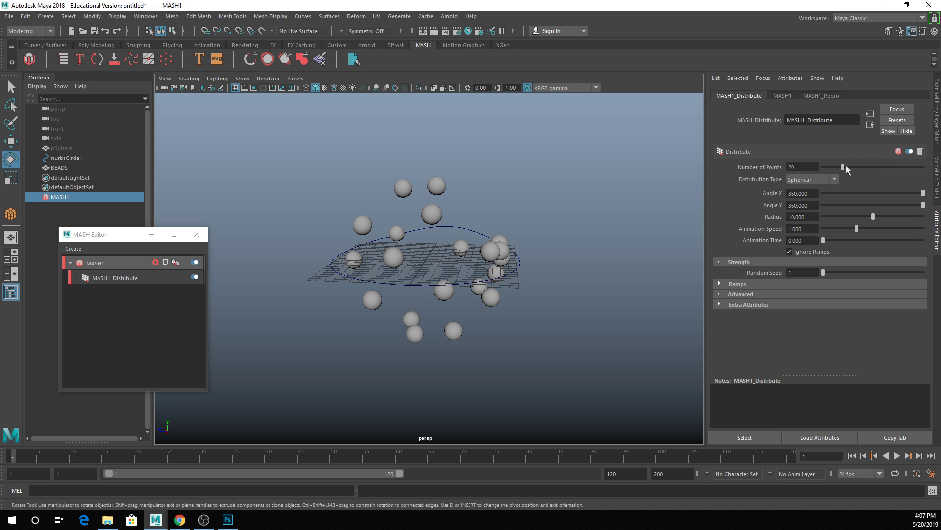
pyautogui.moveTo(844, 167); pyautogui.dragTo(937, 190)
pyautogui.keyDown('alt'); pyautogui.moveTo(440, 261); pyautogui.dragTo(536, 265); pyautogui.keyUp('alt')
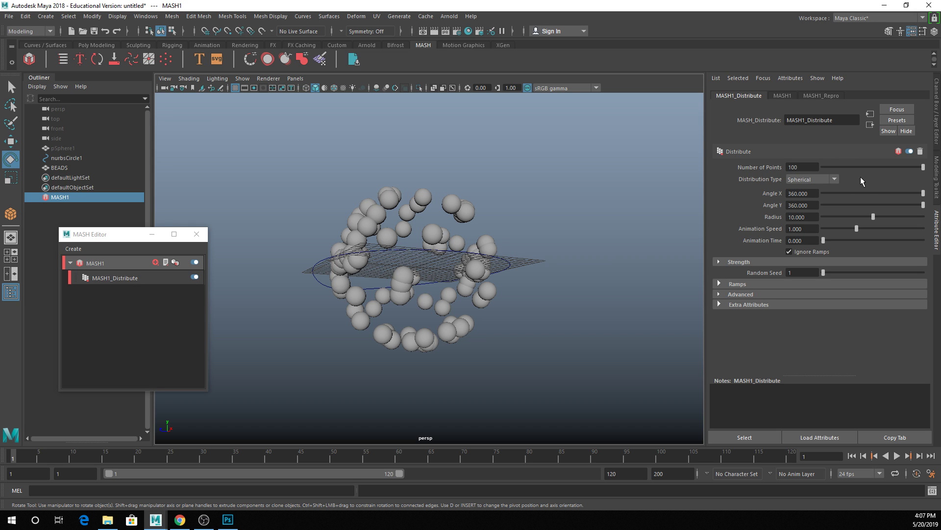
# Reduce Number of Points to 25 and set the bead distribution type to Linear.
pyautogui.moveTo(865, 168); pyautogui.dragTo(848, 168)
pyautogui.click(817, 182)
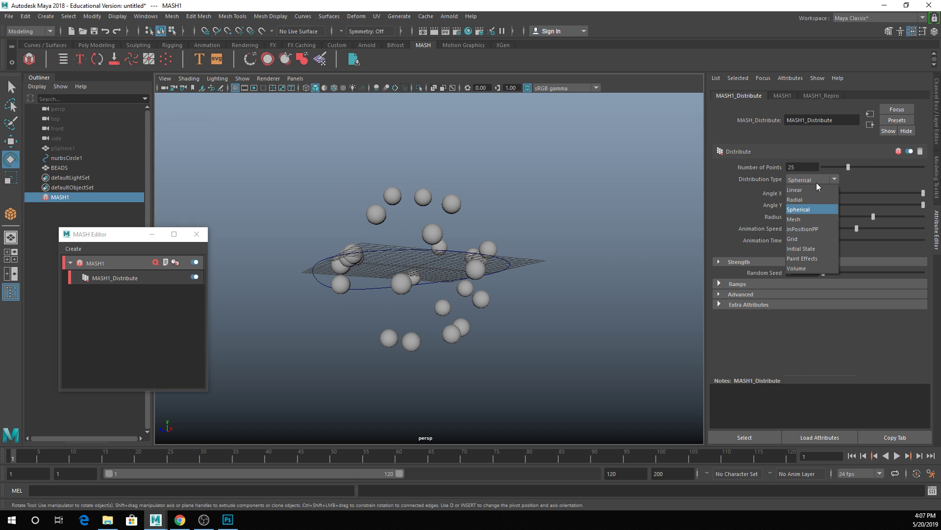
pyautogui.click(807, 185)
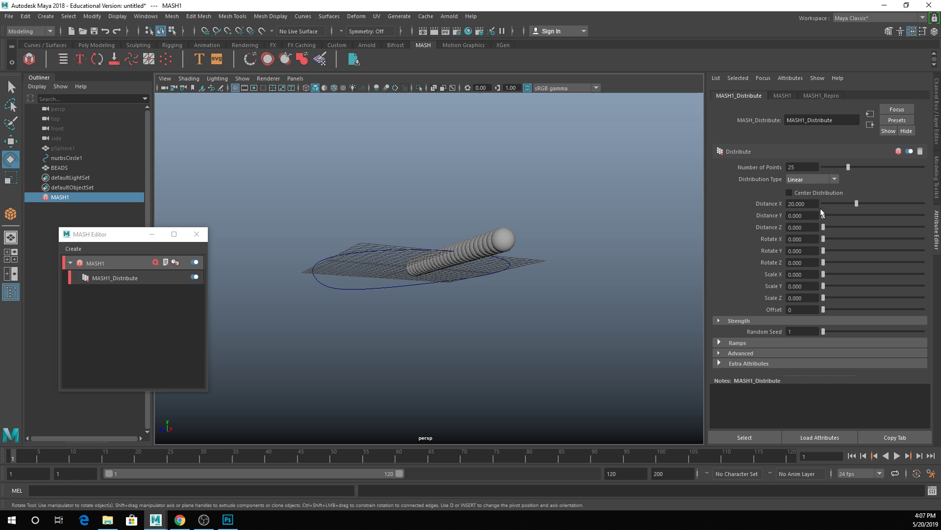
pyautogui.keyDown('alt'); pyautogui.moveTo(506, 227); pyautogui.dragTo(564, 245); pyautogui.keyUp('alt')
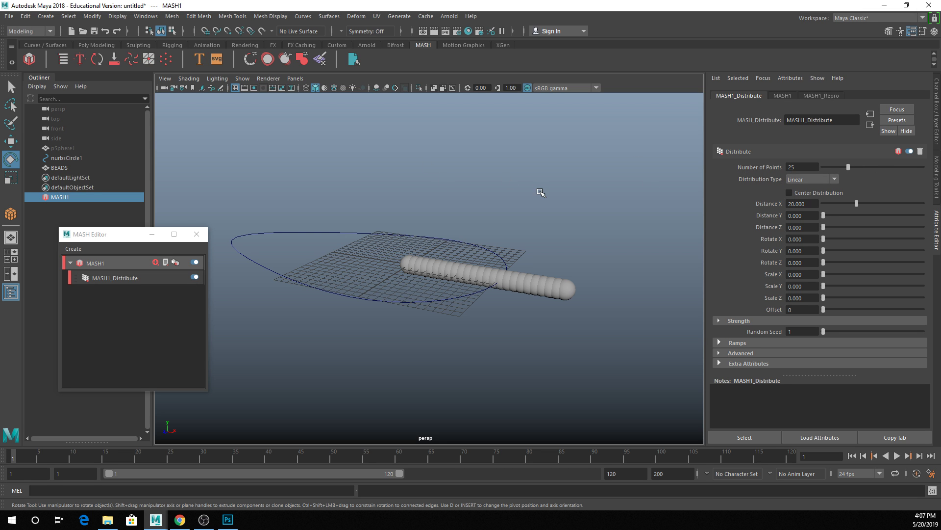
pyautogui.keyDown('alt'); pyautogui.moveTo(542, 191); pyautogui.dragTo(565, 221); pyautogui.keyUp('alt')
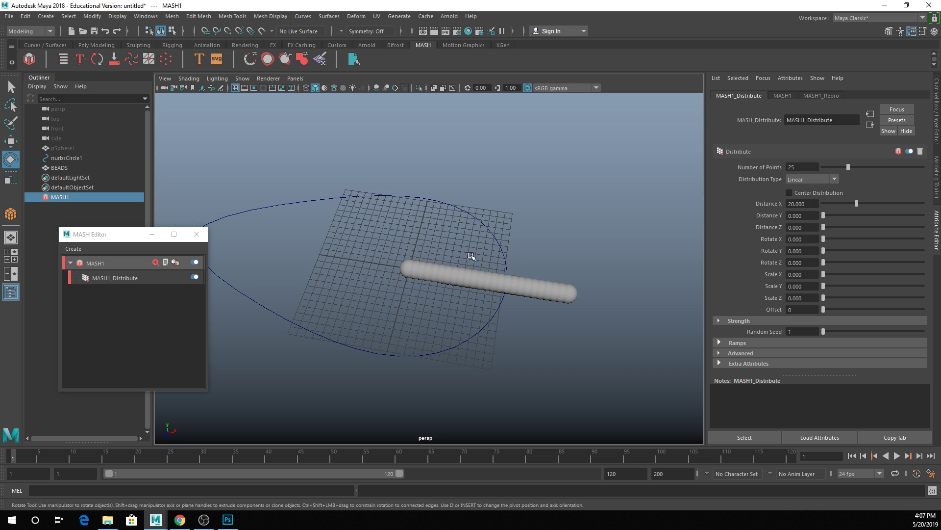
# Add a Curve node to the MASH1 network and connect nurbsCircle1 as its input curve.
pyautogui.click(470, 295)
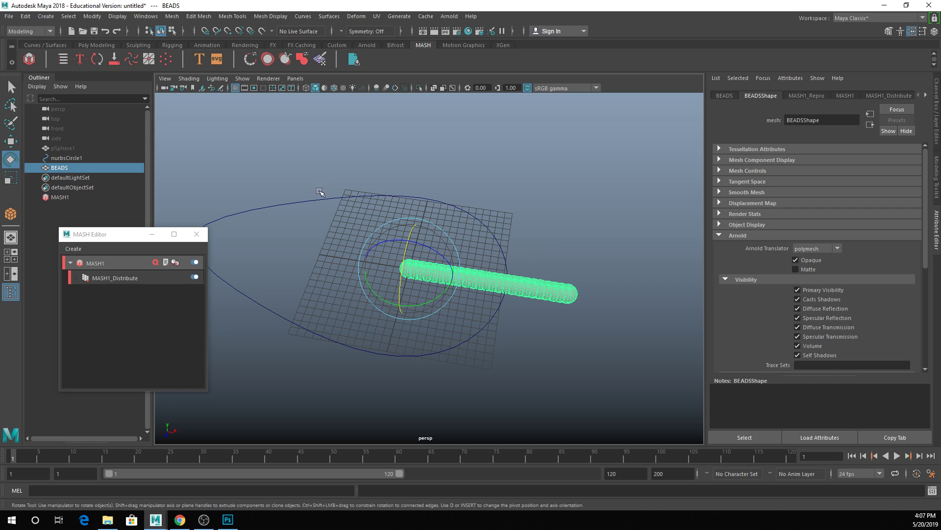
pyautogui.click(327, 197)
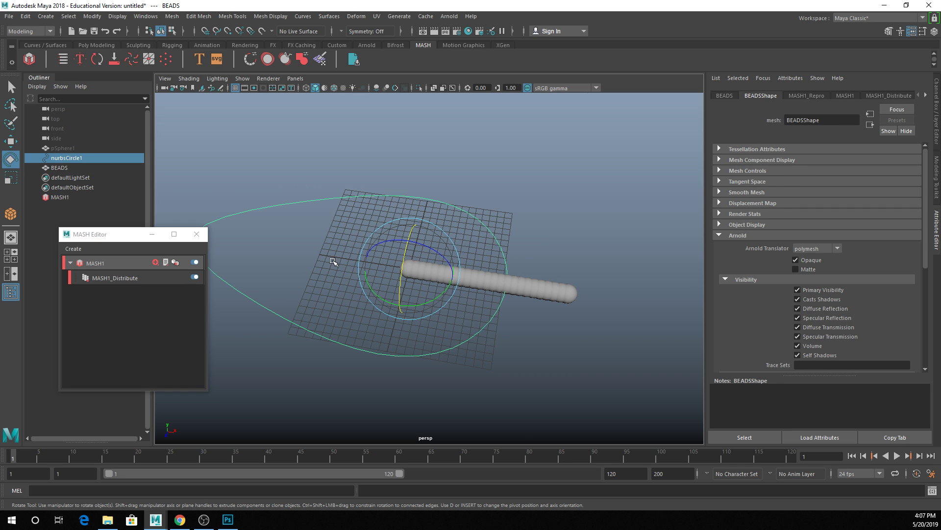
pyautogui.click(97, 264)
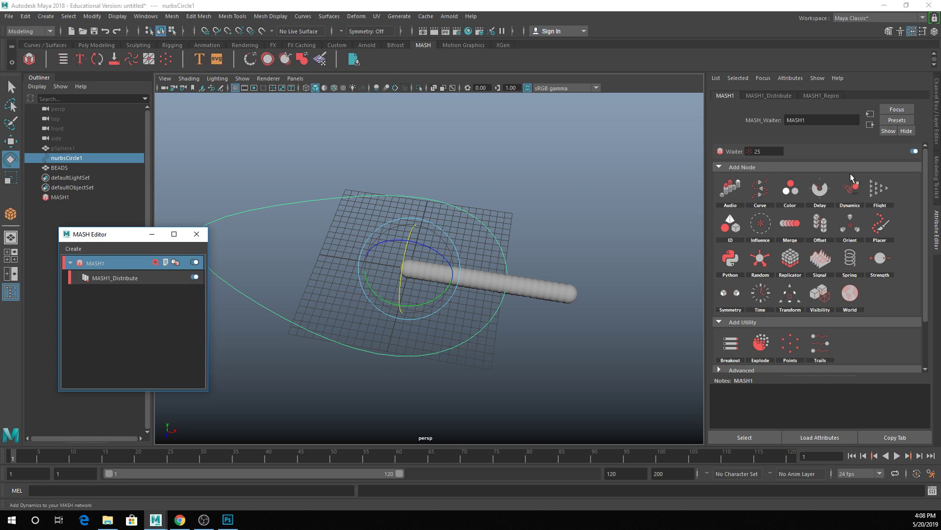
pyautogui.click(760, 190)
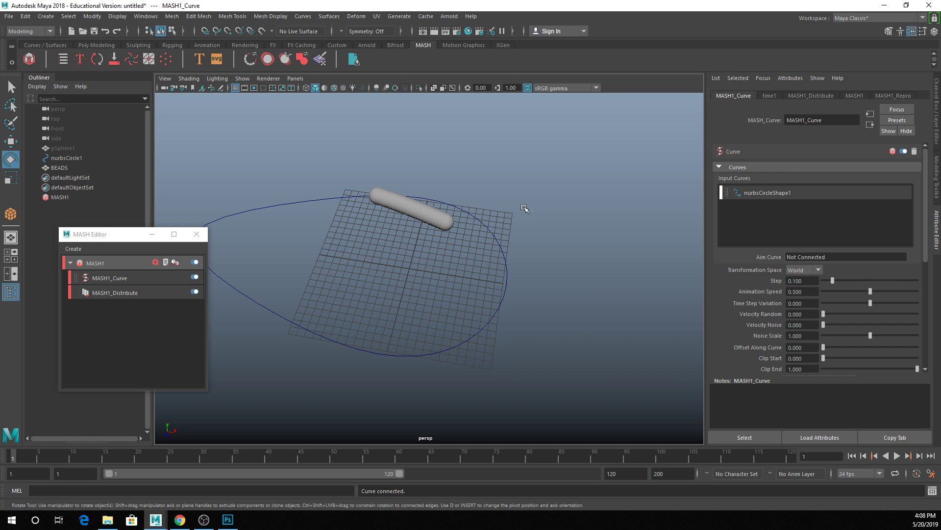
pyautogui.moveTo(487, 256); pyautogui.dragTo(570, 304)
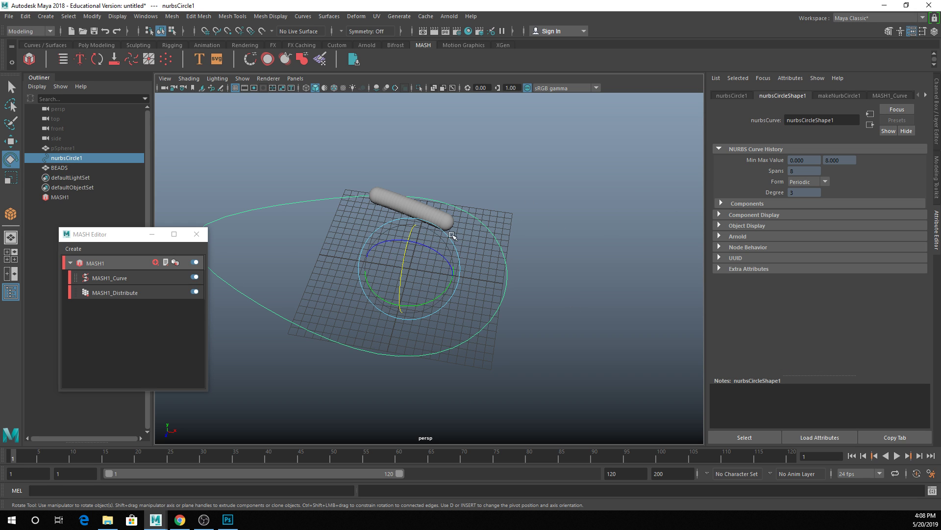
pyautogui.click(142, 277)
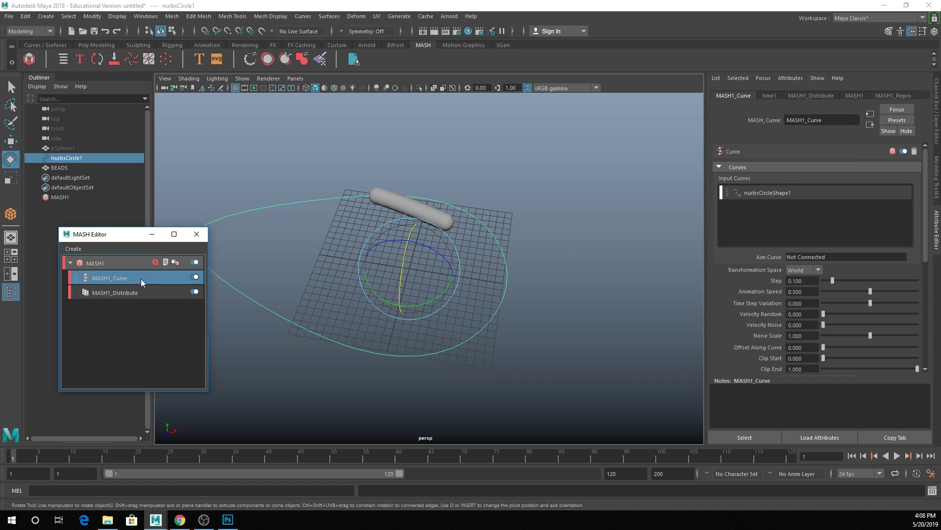
pyautogui.click(743, 195)
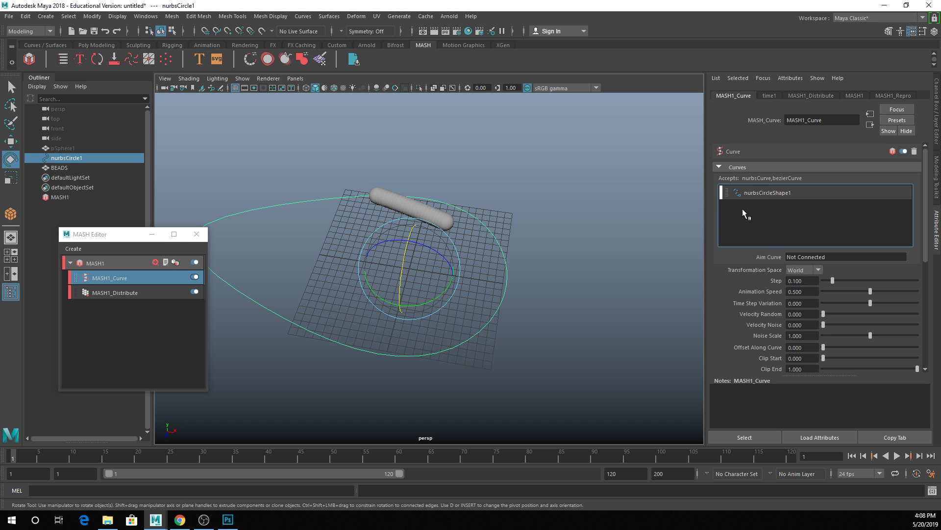
pyautogui.moveTo(72, 158); pyautogui.dragTo(774, 211, button='middle')
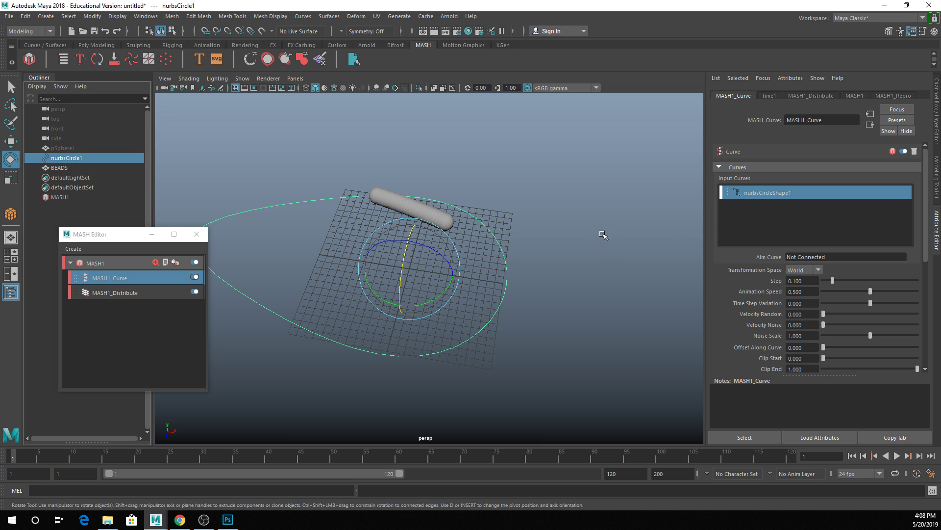
# Set Distance X of the MASH1_Distribute node to 0 so the beads follow the curve without an offset.
pyautogui.keyDown('alt'); pyautogui.moveTo(571, 216); pyautogui.dragTo(473, 292); pyautogui.keyUp('alt')
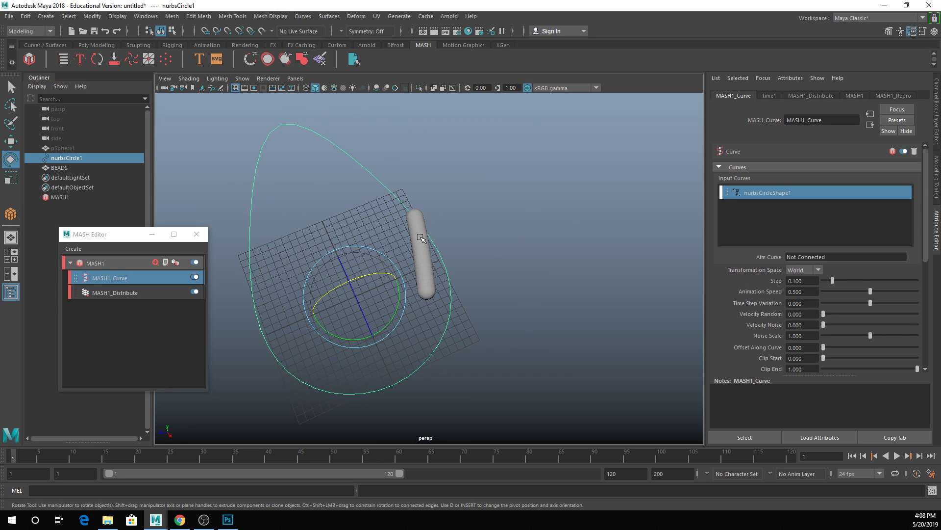
pyautogui.click(429, 271)
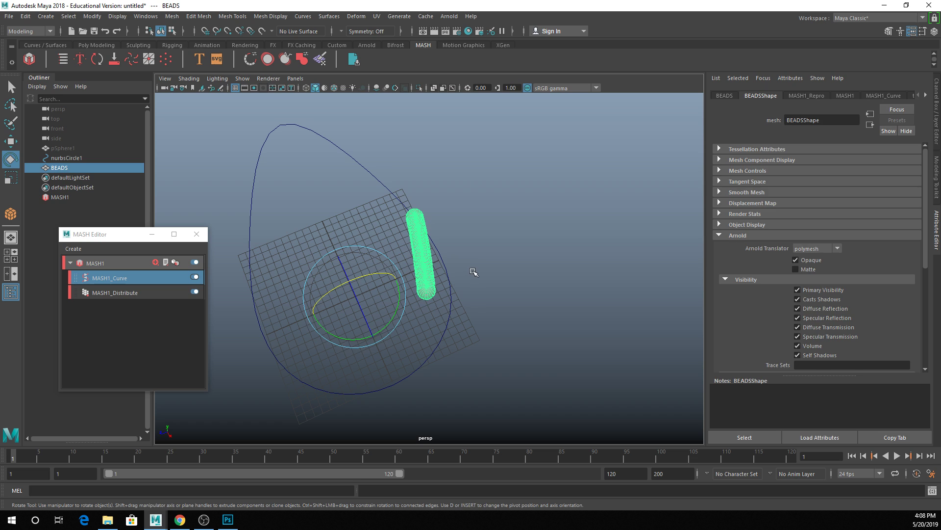
pyautogui.click(476, 273)
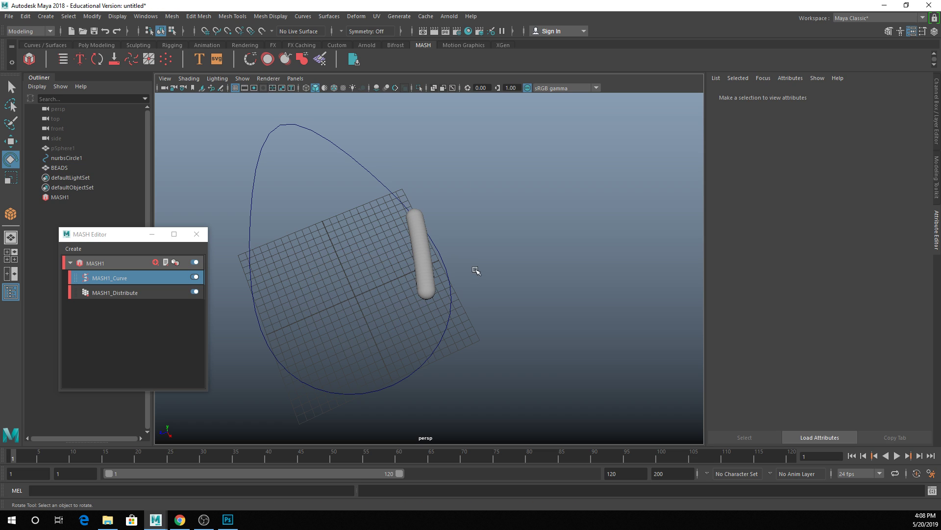
pyautogui.click(147, 292)
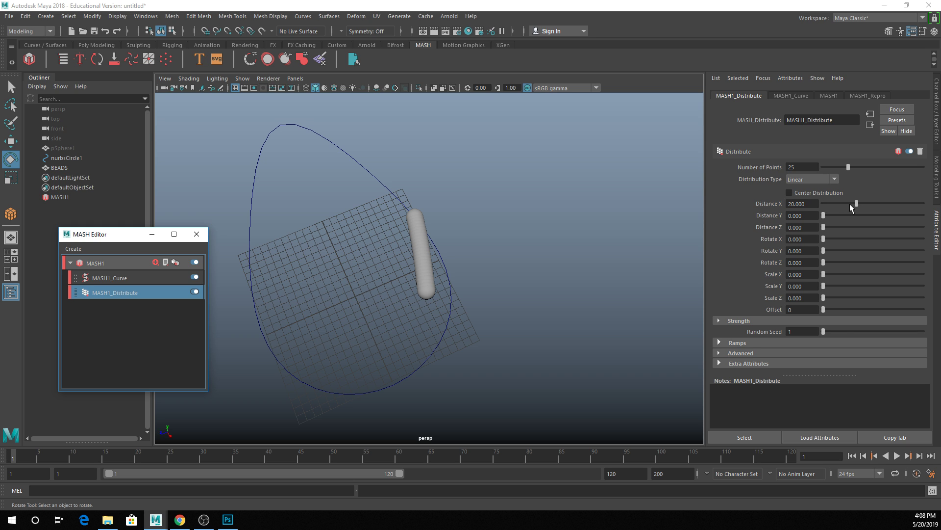
pyautogui.moveTo(856, 205); pyautogui.dragTo(823, 206)
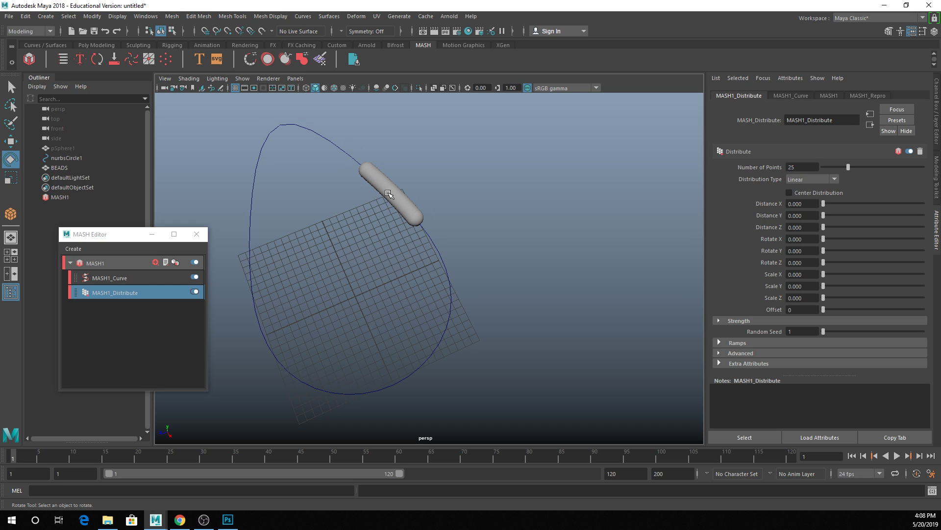
# Set the MASH1_Curve node's Step to 1 and raise the MASH1_Distribute node's Number of Points to 29.
pyautogui.click(106, 278)
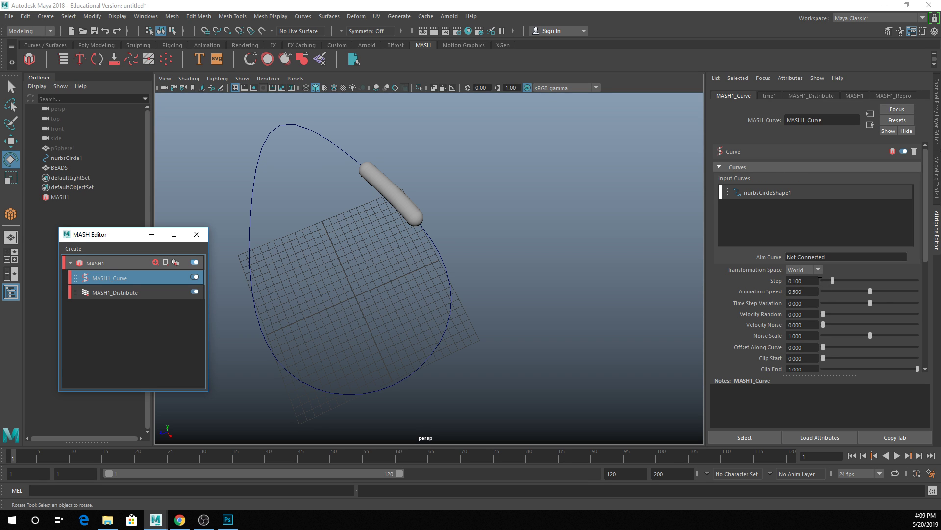
pyautogui.moveTo(832, 281); pyautogui.dragTo(816, 290)
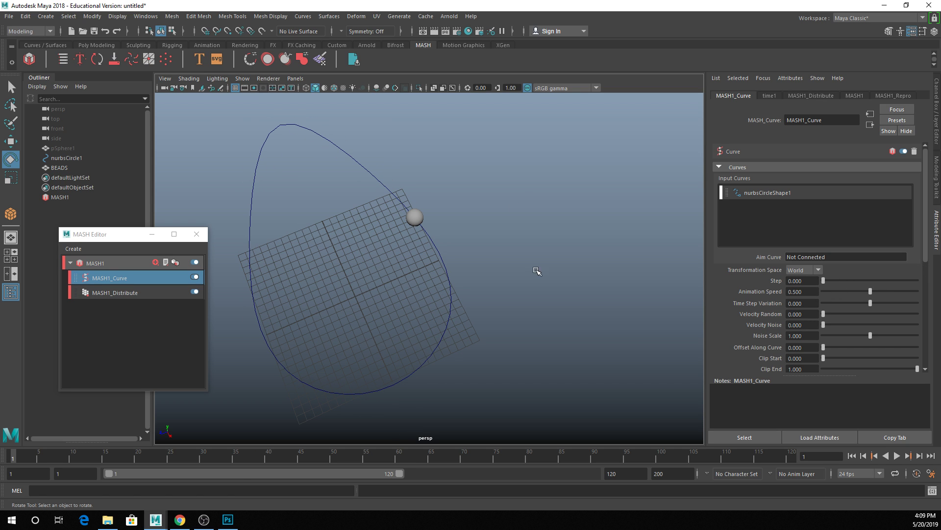
pyautogui.moveTo(829, 281); pyautogui.dragTo(932, 279)
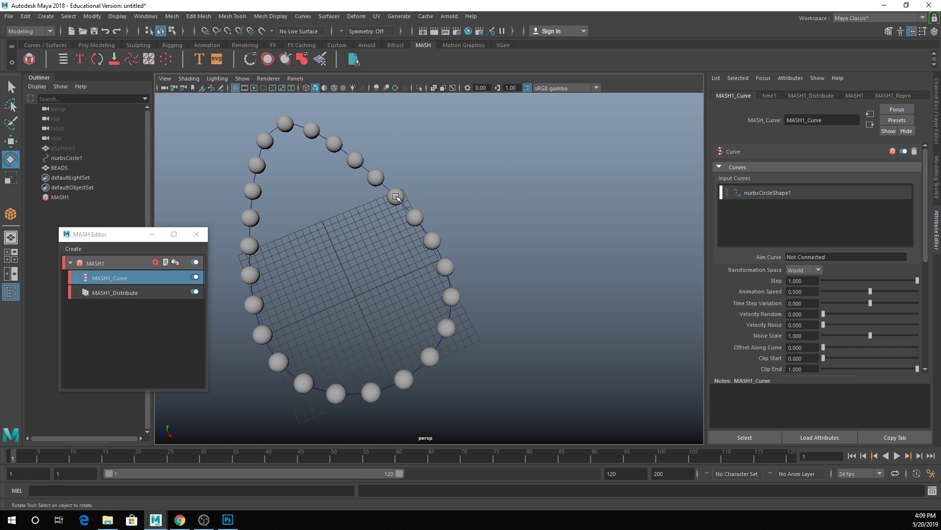
pyautogui.click(138, 295)
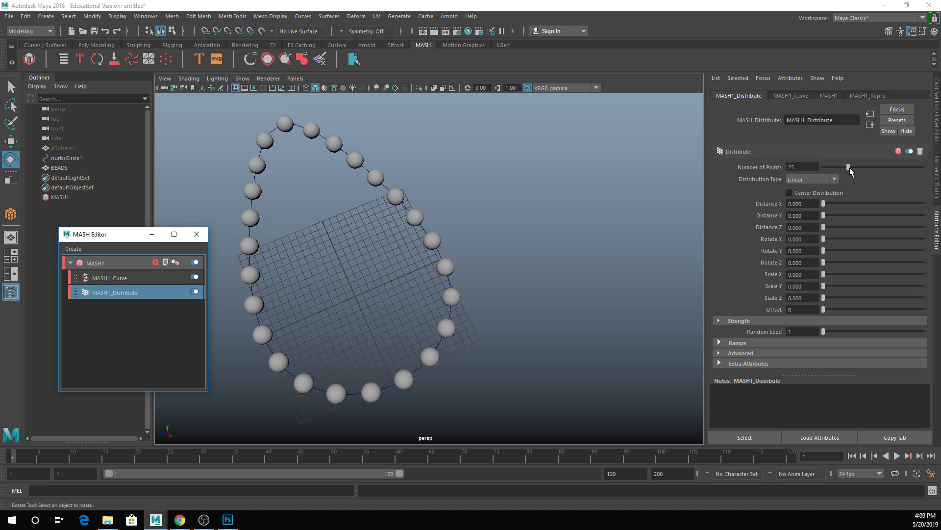
pyautogui.moveTo(850, 170)
pyautogui.mouseDown()
pyautogui.moveTo(869, 170)
pyautogui.moveTo(851, 169)
pyautogui.mouseUp()
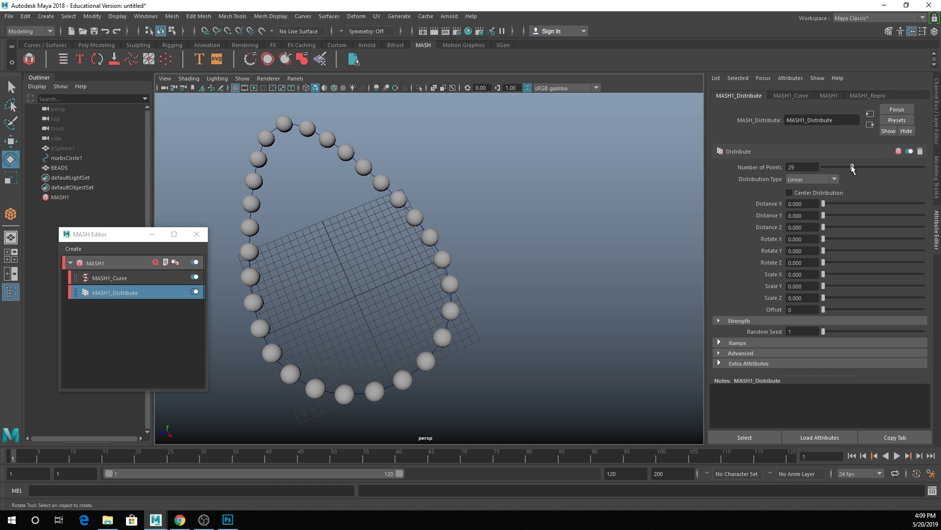
# Play back the bead animation and set the MASH1_Curve node's Animation Speed to 0 to stop the beads moving.
pyautogui.click(898, 456)
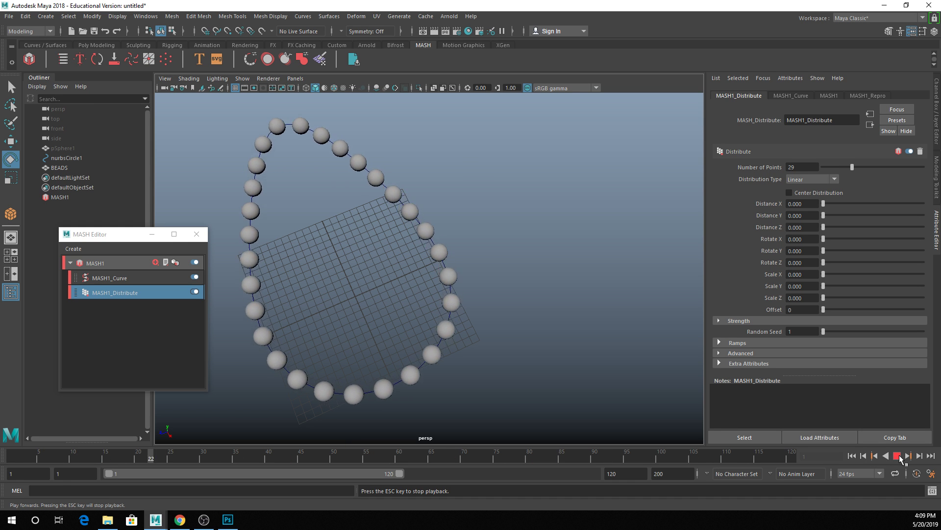
pyautogui.click(897, 456)
pyautogui.click(152, 283)
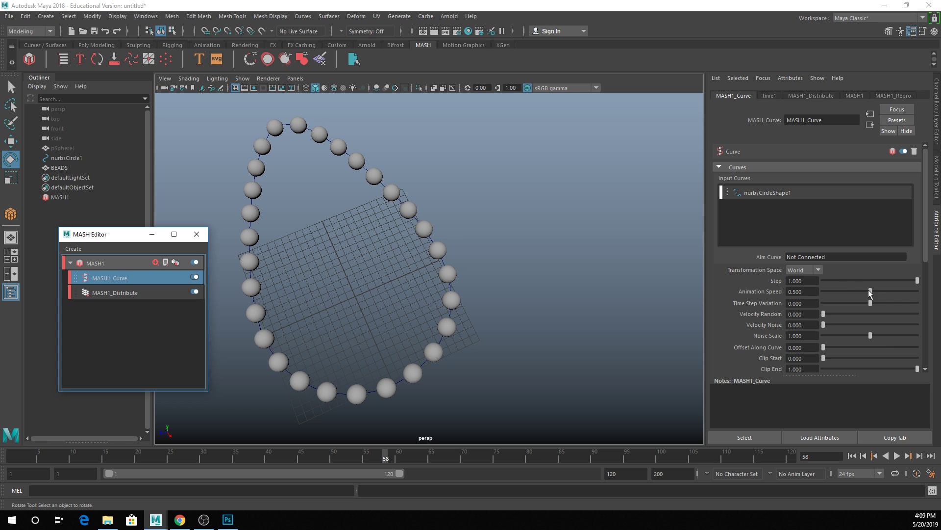
pyautogui.hotkey('alt', 'v')
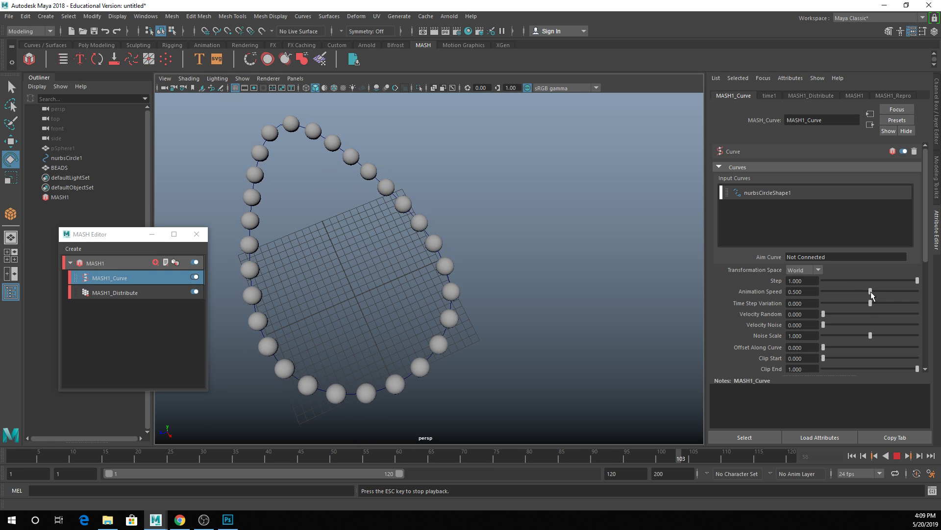
pyautogui.moveTo(871, 291); pyautogui.dragTo(822, 297)
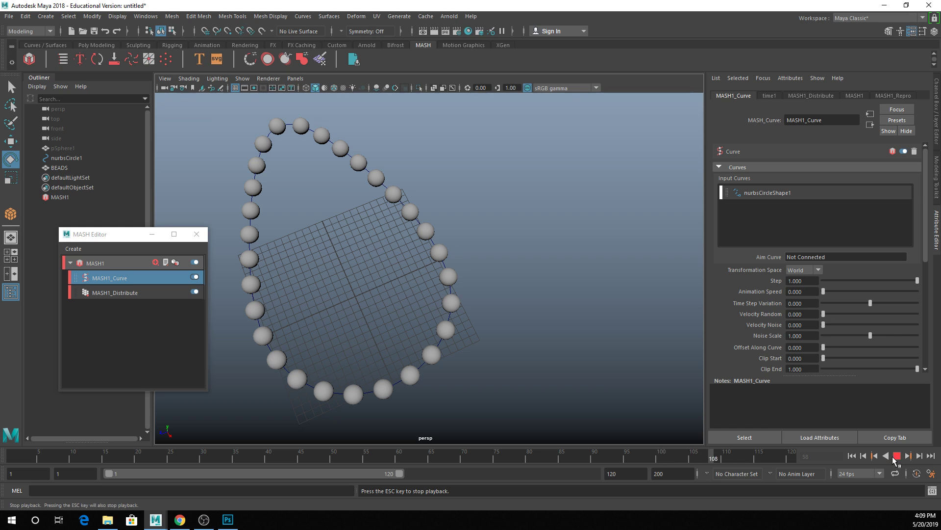
pyautogui.click(896, 456)
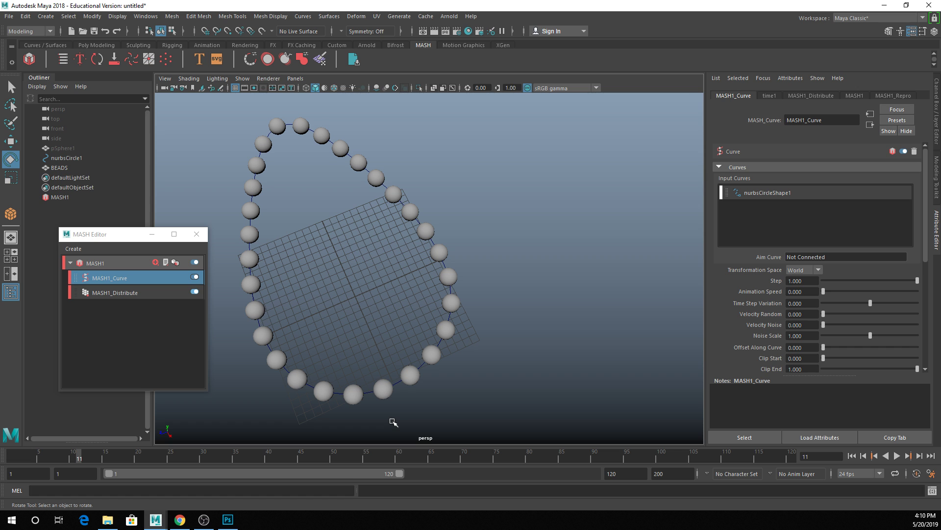
# Add an Arnold Physical Sky light to the scene.
pyautogui.scroll(4, 407, 249)
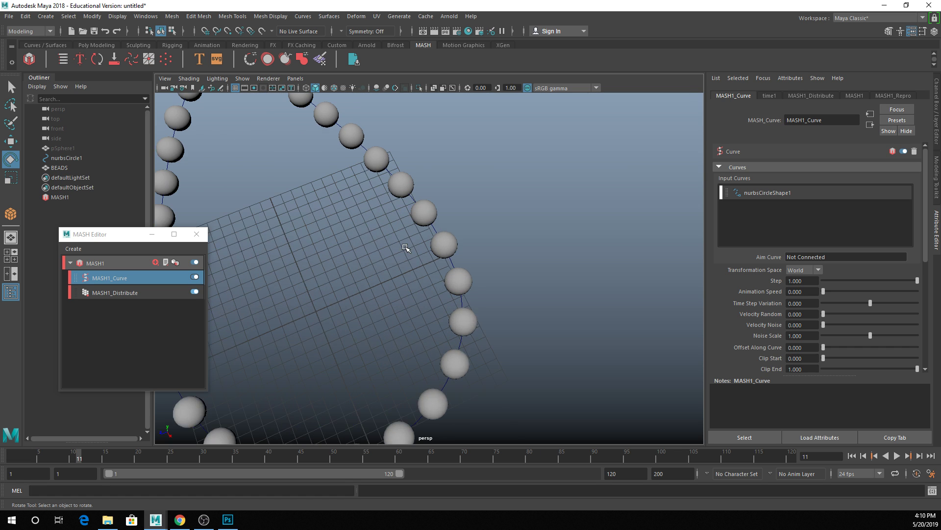
pyautogui.keyDown('alt'); pyautogui.moveTo(407, 249); pyautogui.dragTo(494, 309); pyautogui.keyUp('alt')
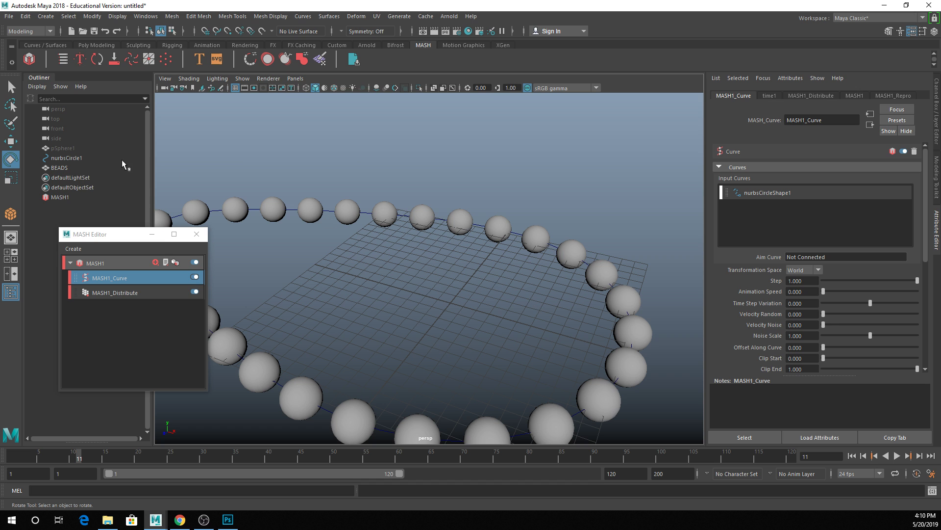
pyautogui.click(448, 17)
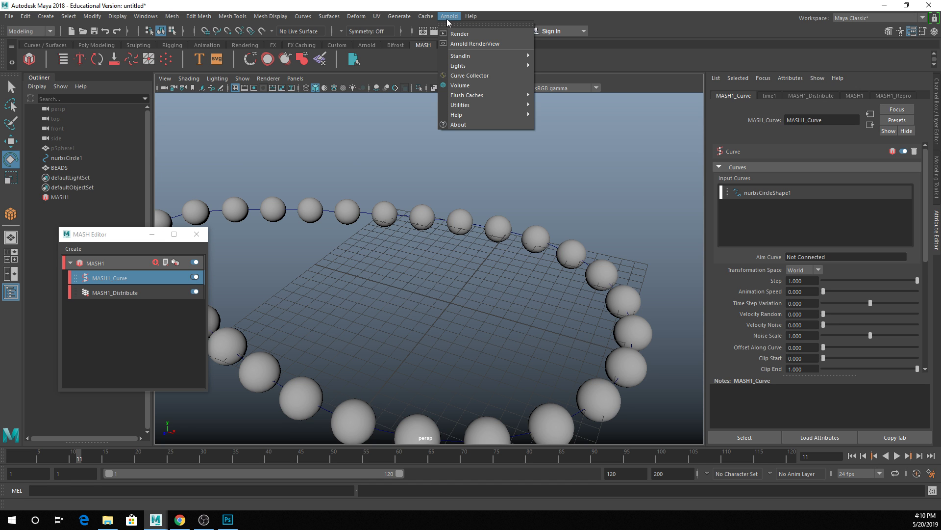
pyautogui.moveTo(461, 66)
pyautogui.click(569, 122)
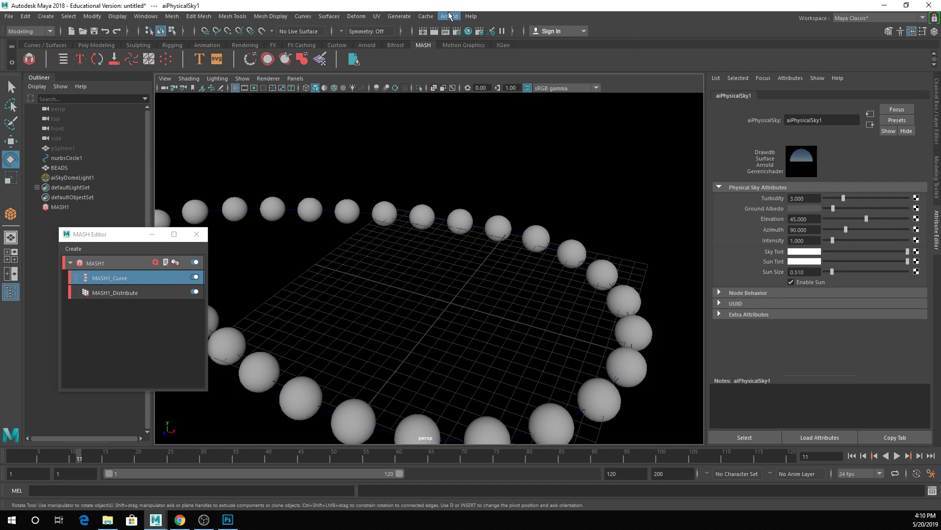
# Render the sky-lit beads in Arnold RenderView and return to the scene.
pyautogui.click(450, 16)
pyautogui.click(460, 48)
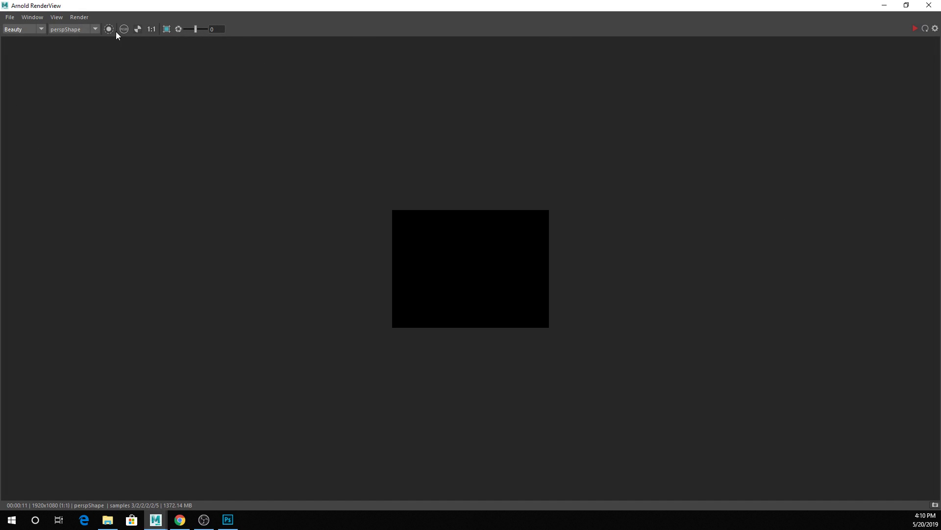
pyautogui.click(916, 29)
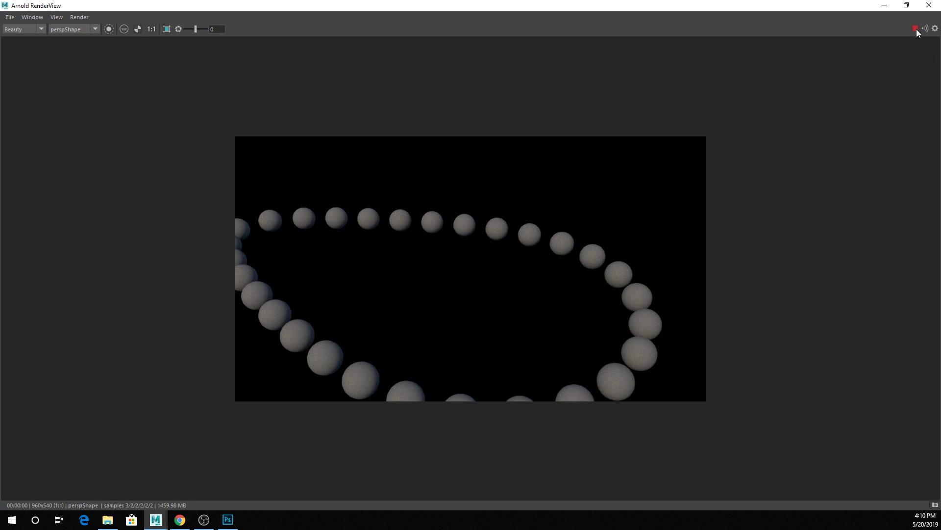
pyautogui.click(885, 4)
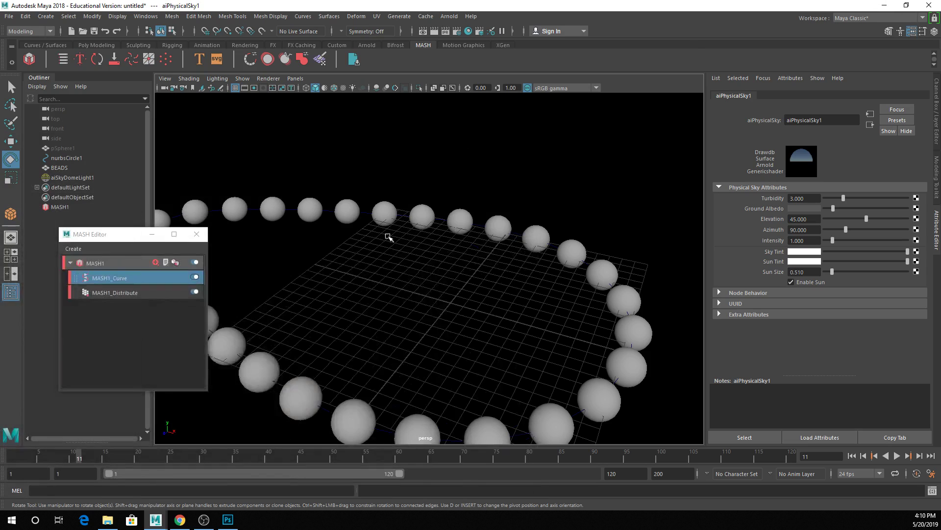
# Create a large polygon ground plane extending beyond the bead loop and lower it beneath the beads.
pyautogui.click(632, 170)
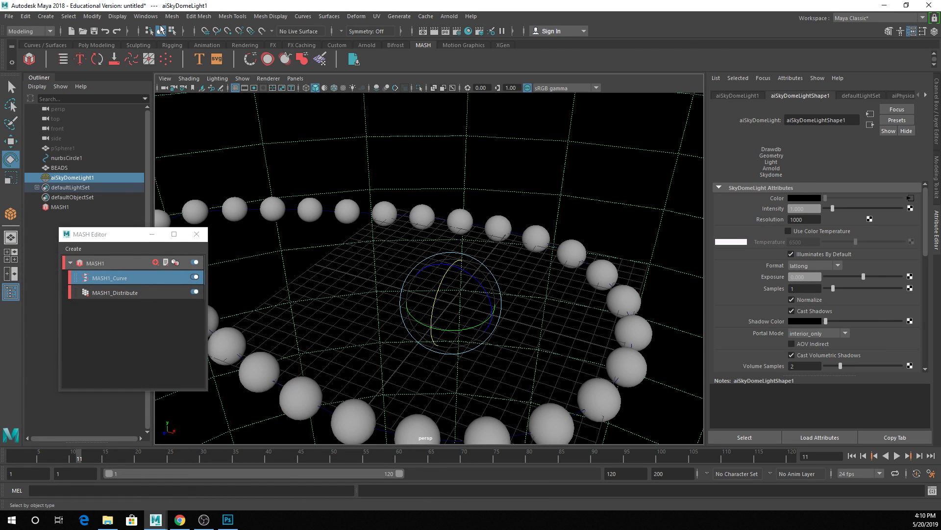
pyautogui.click(97, 45)
pyautogui.click(114, 58)
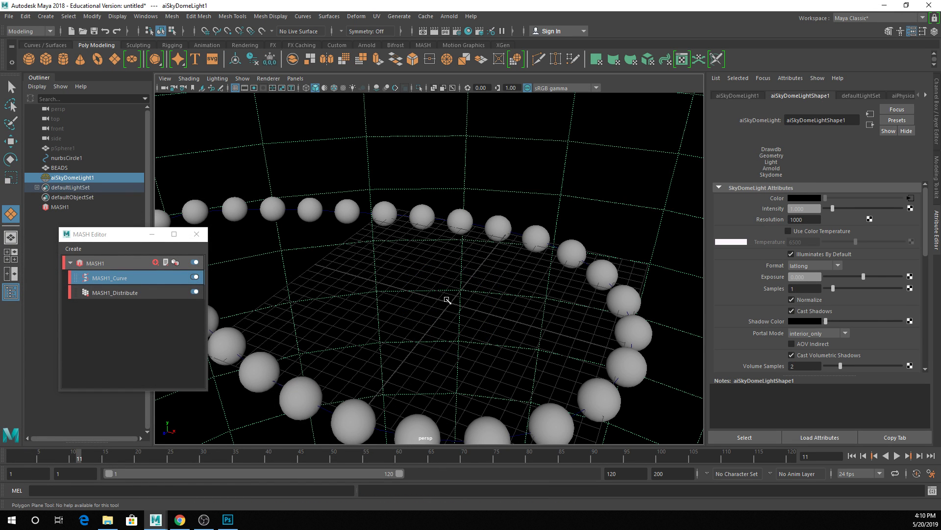
pyautogui.moveTo(445, 296); pyautogui.dragTo(488, 273)
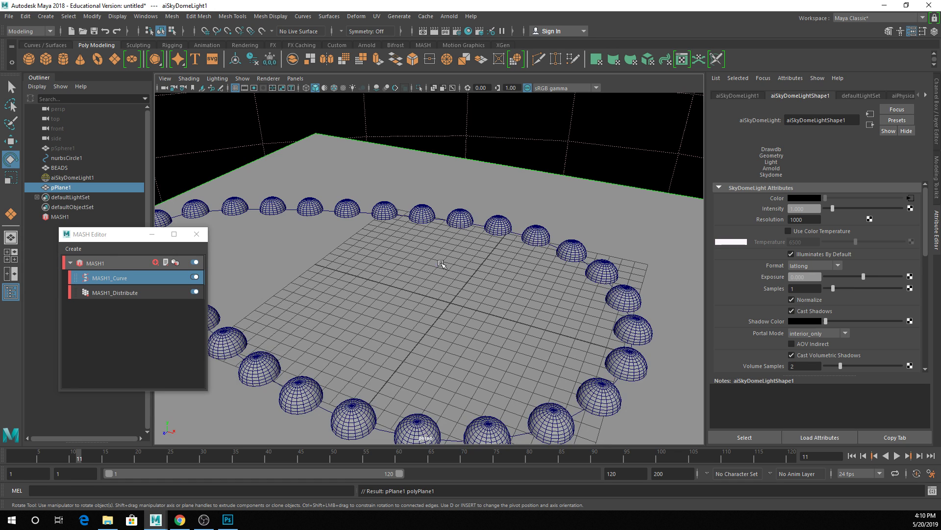
pyautogui.press('w')
pyautogui.scroll(-4, 440, 262)
pyautogui.moveTo(402, 244); pyautogui.dragTo(402, 254)
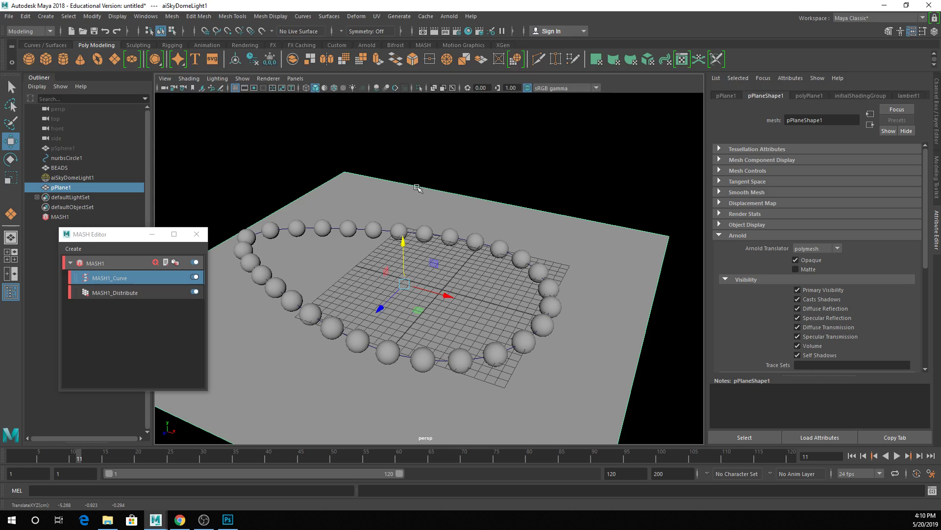
# Render the beads together with the ground plane in Arnold RenderView.
pyautogui.click(448, 18)
pyautogui.click(459, 42)
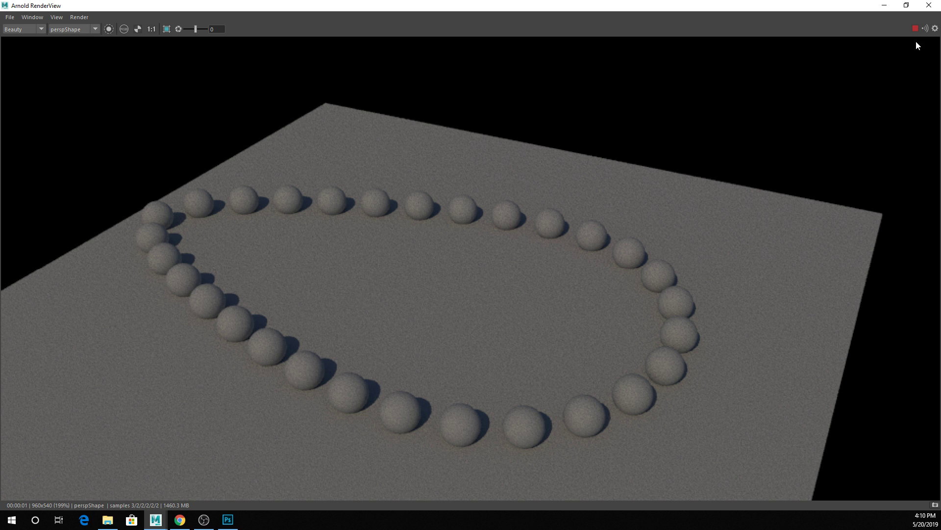
# Create a NURBS circle at the origin, scale it uniformly to about 0.28, and add the bead path curve to the selection.
pyautogui.click(885, 5)
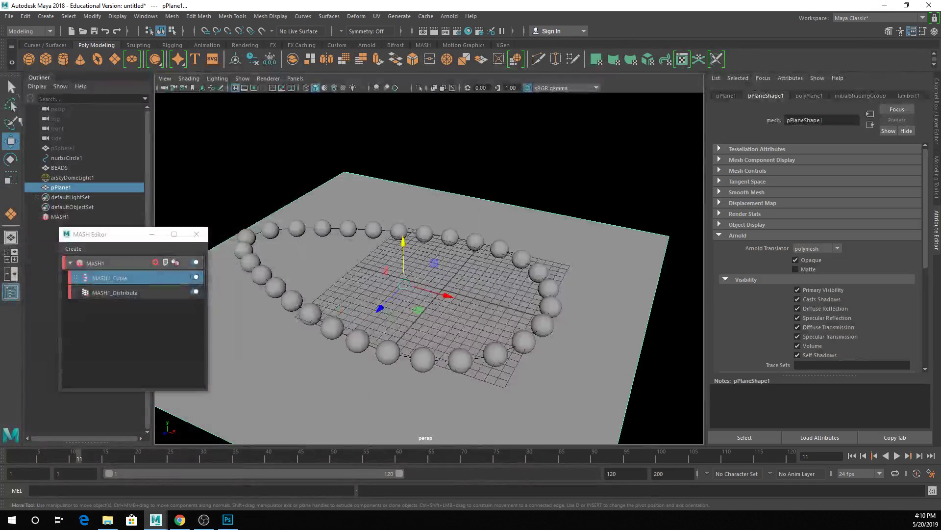
pyautogui.click(54, 45)
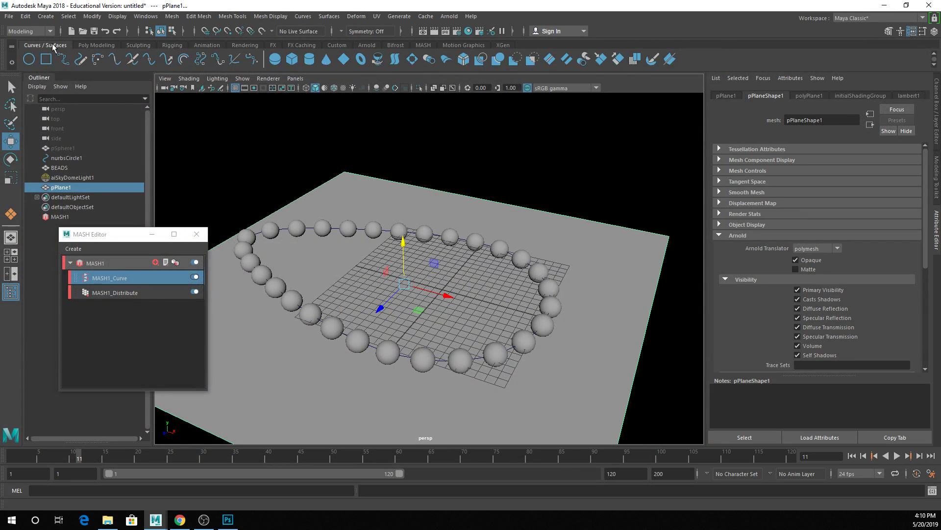
pyautogui.click(30, 60)
pyautogui.scroll(5, 382, 256)
pyautogui.press('e')
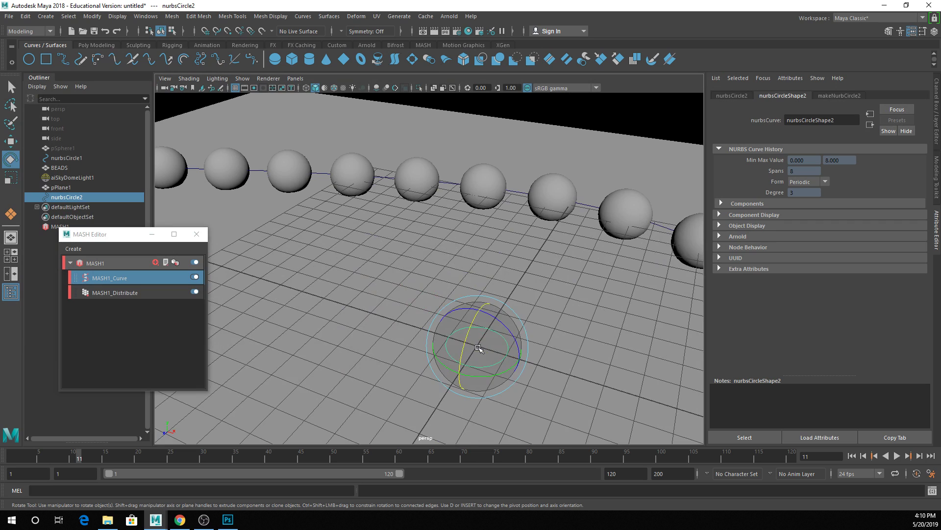
pyautogui.press('r')
pyautogui.moveTo(478, 347); pyautogui.dragTo(446, 349)
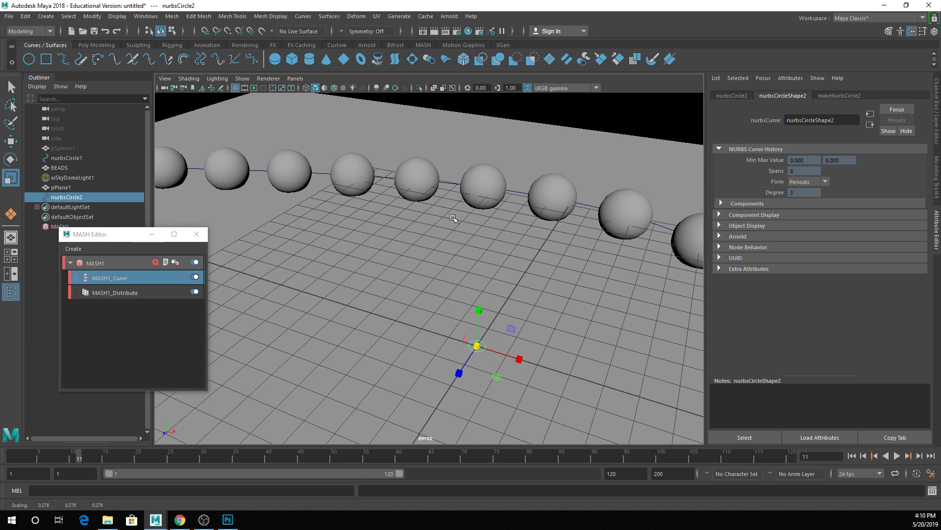
pyautogui.press('q')
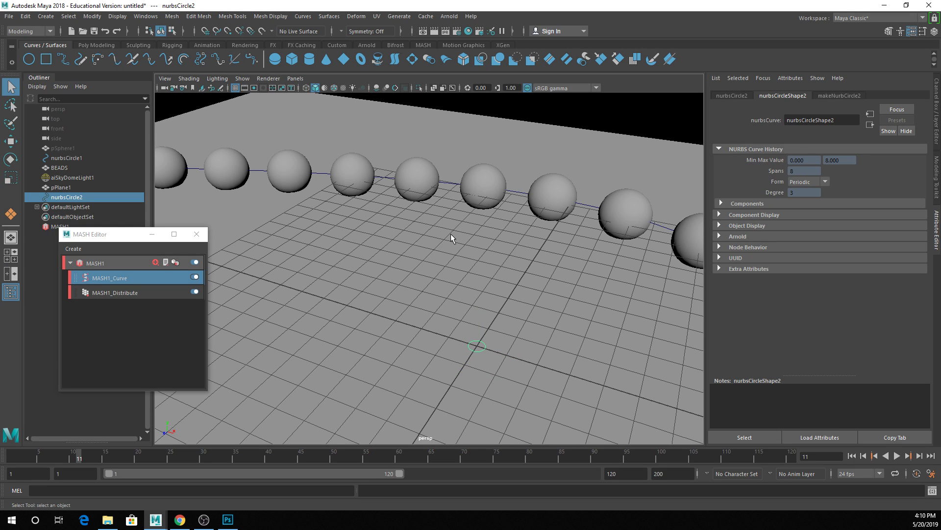
pyautogui.keyDown('shift'); pyautogui.click(450, 180); pyautogui.keyUp('shift')
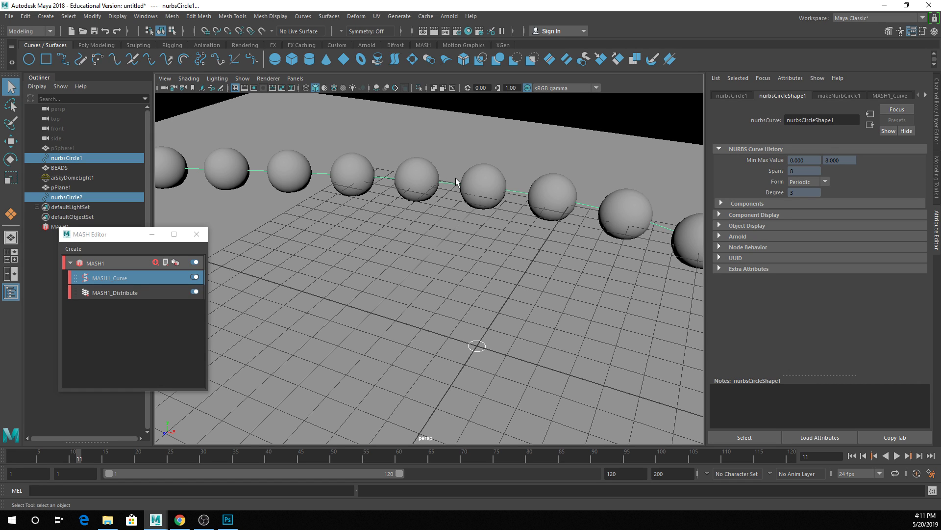
pyautogui.click(332, 18)
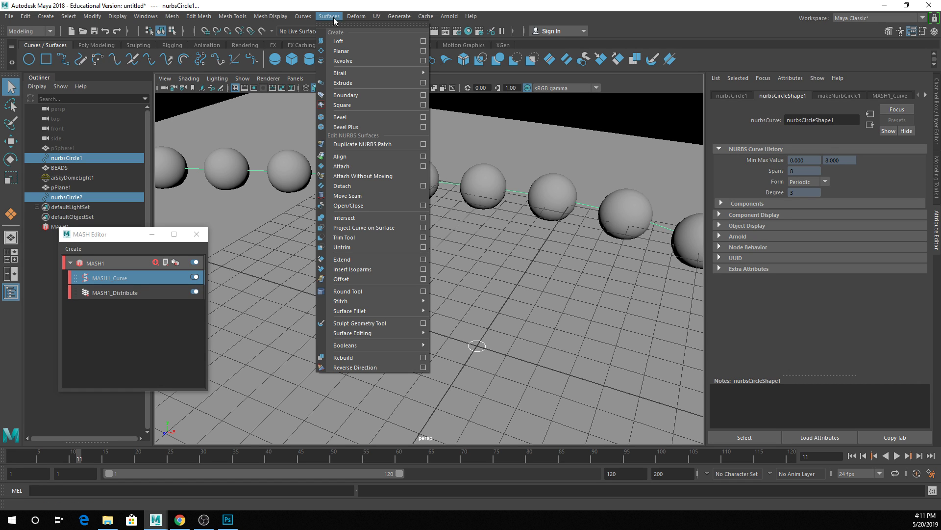
pyautogui.click(363, 83)
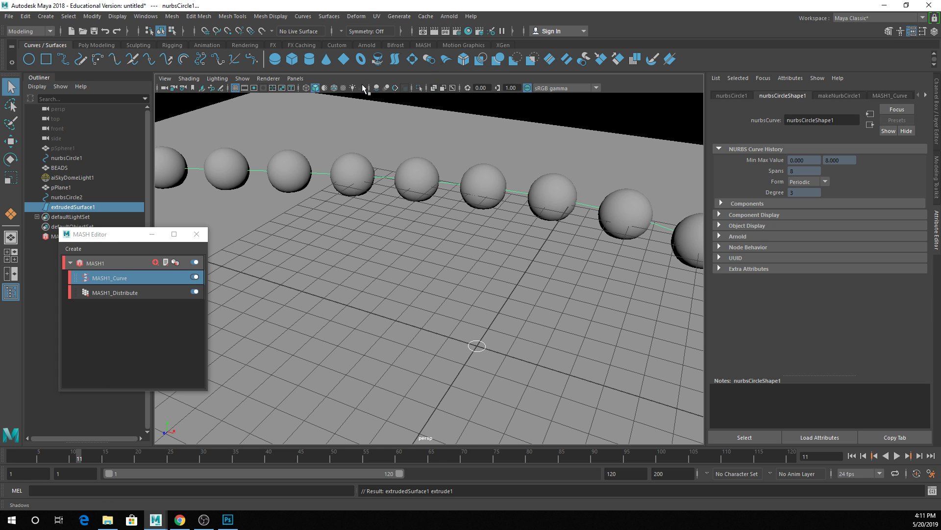
pyautogui.hotkey('ctrl', 'z')
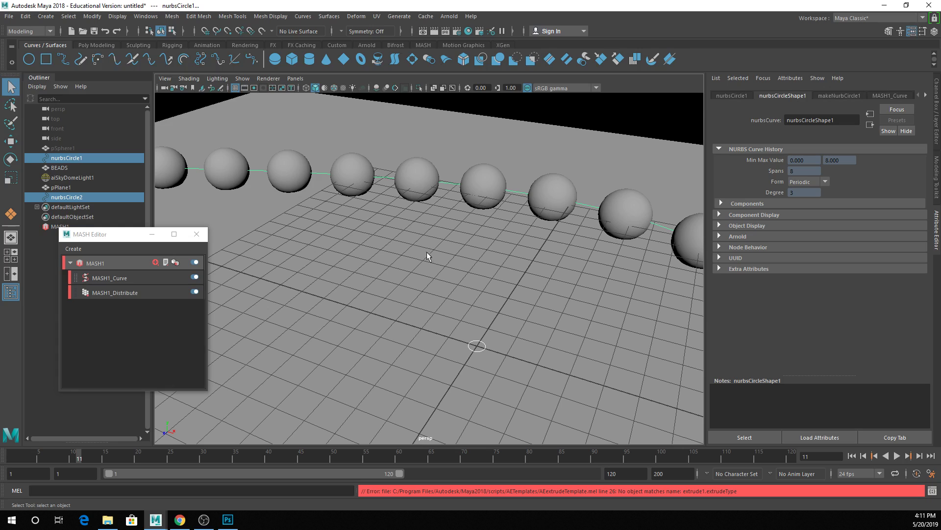
# Extrude the small circle along the bead path with Tube style, At path, Component pivot, Profile normal and NURBS output.
pyautogui.click(330, 16)
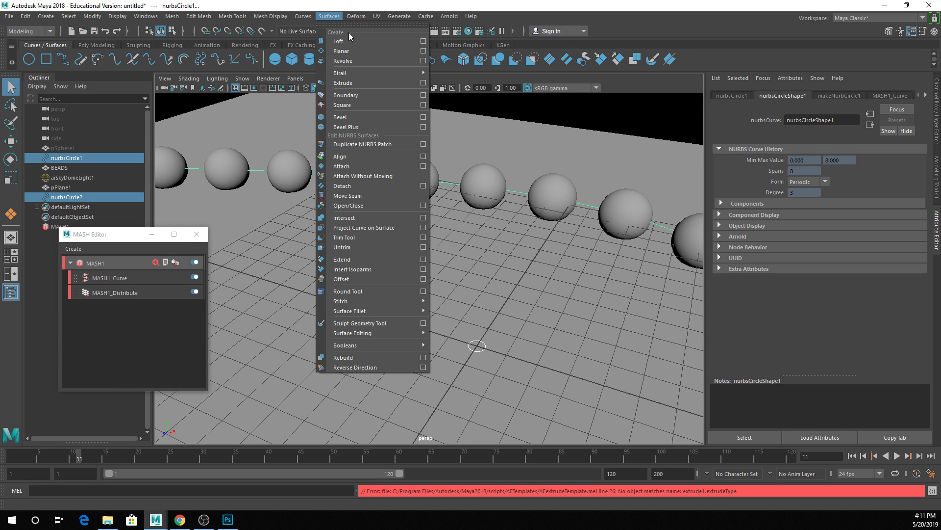
pyautogui.click(423, 83)
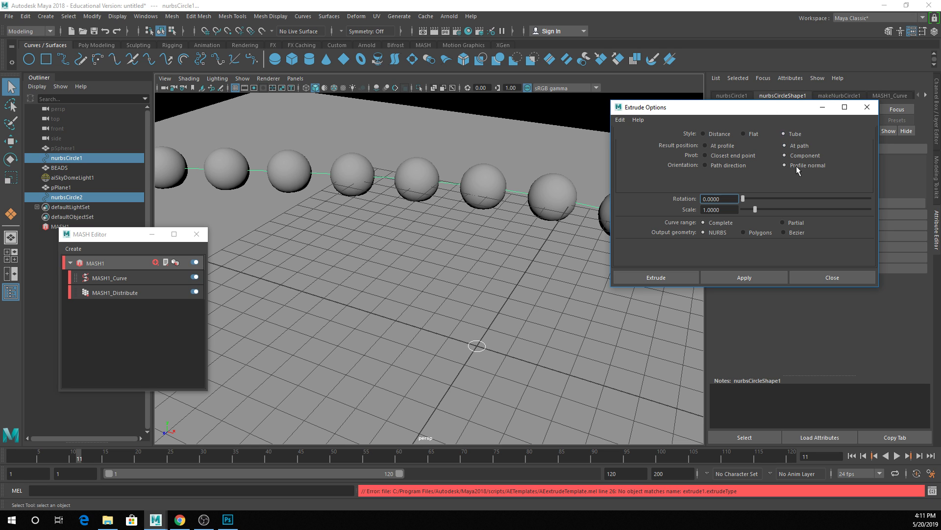
pyautogui.click(766, 280)
pyautogui.scroll(-3, 476, 258)
pyautogui.scroll(-2, 475, 257)
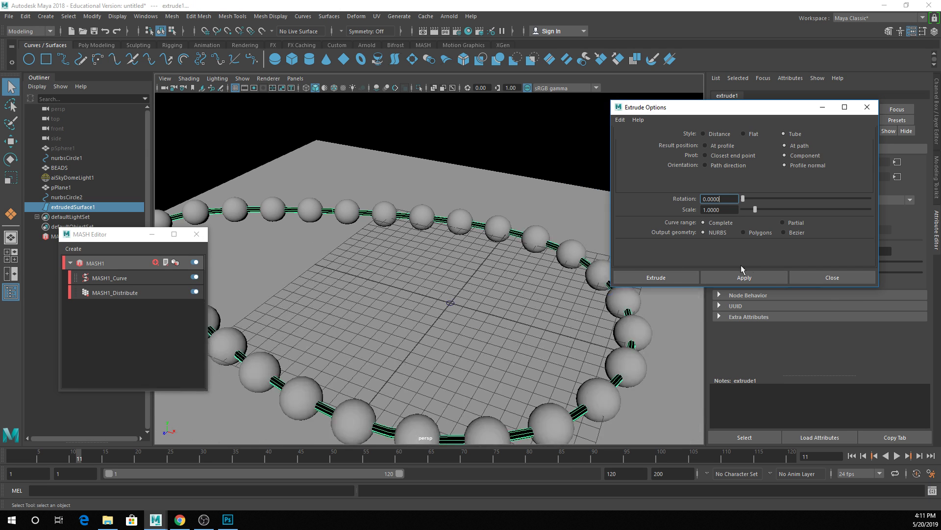
pyautogui.click(804, 279)
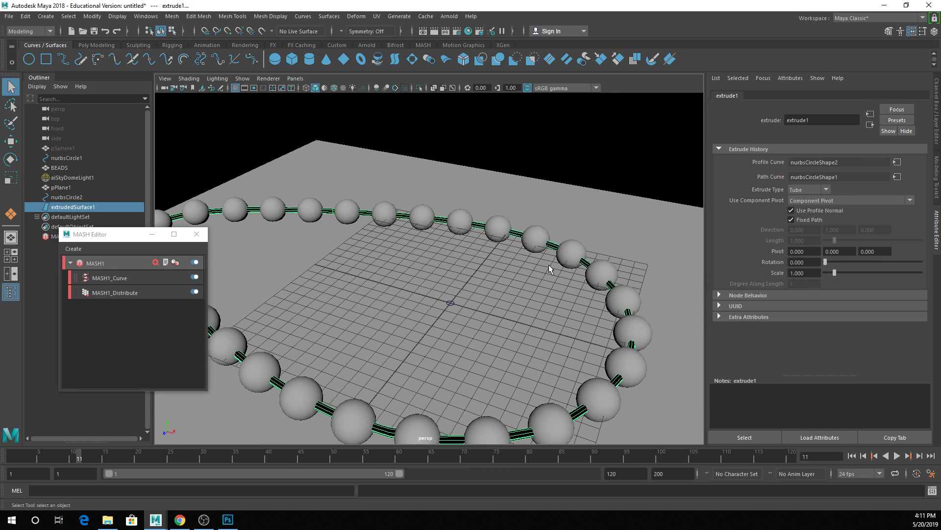
# Scale the small profile circle down uniformly to about 0.12 to thin the extruded string.
pyautogui.click(451, 303)
pyautogui.press('w')
pyautogui.press('r')
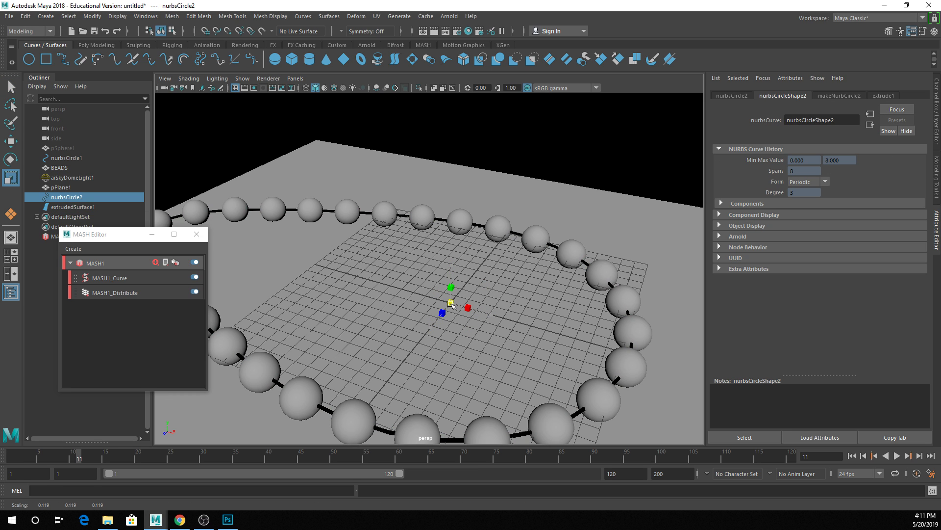
pyautogui.moveTo(451, 304); pyautogui.dragTo(452, 305)
pyautogui.press('q')
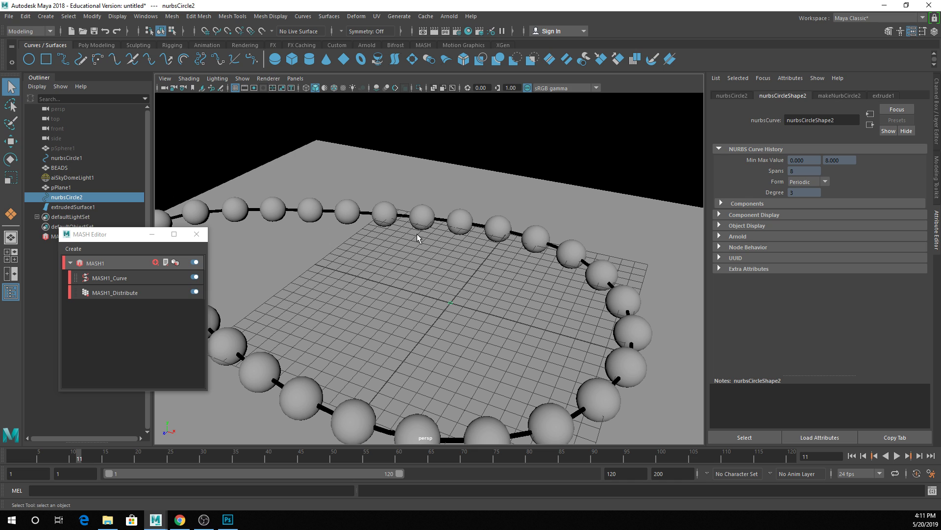
# Render the beads with the extruded string in Arnold RenderView and return to the scene.
pyautogui.click(405, 216)
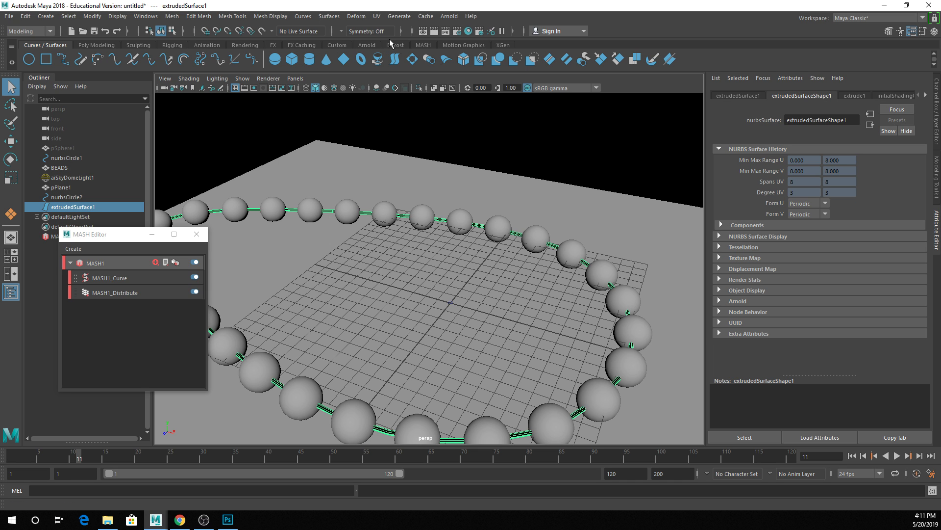
pyautogui.click(450, 18)
pyautogui.click(464, 43)
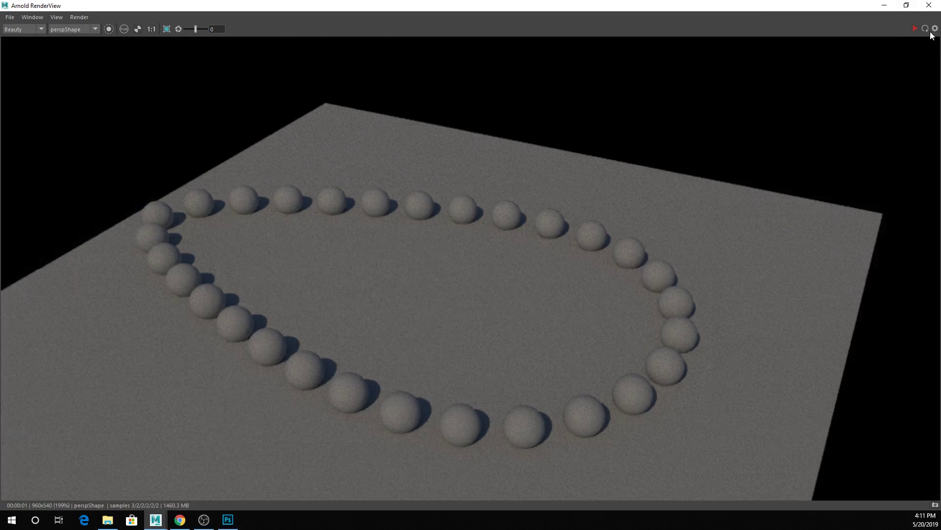
pyautogui.click(915, 28)
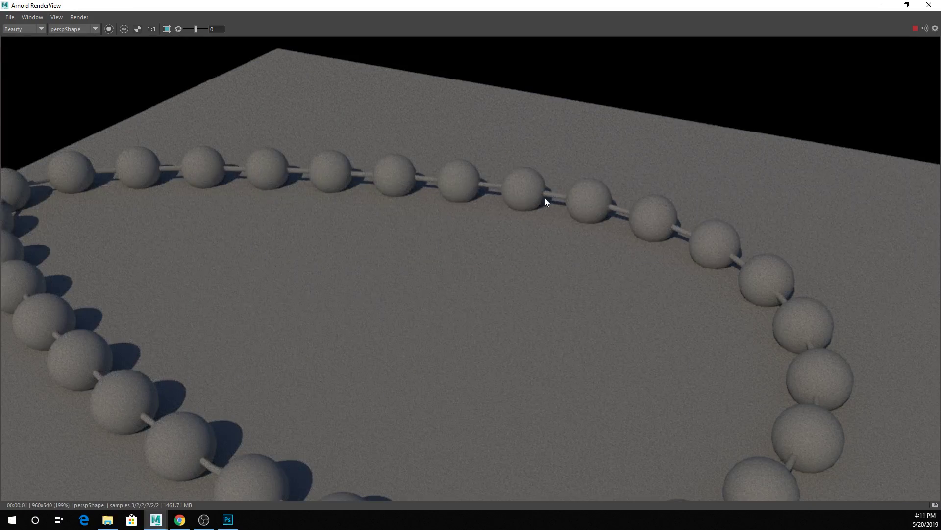
pyautogui.click(929, 4)
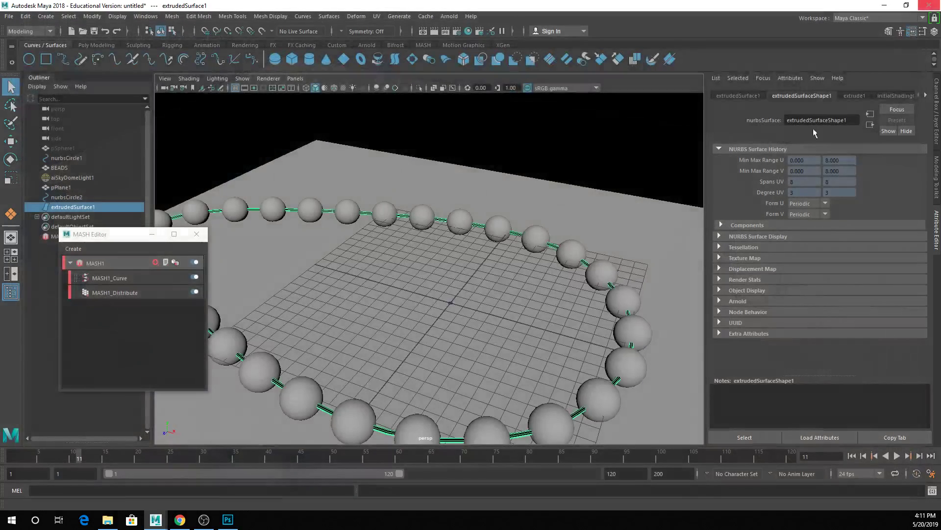
# Unhide the original source sphere and turn on wireframe on shaded display.
pyautogui.scroll(5, 478, 232)
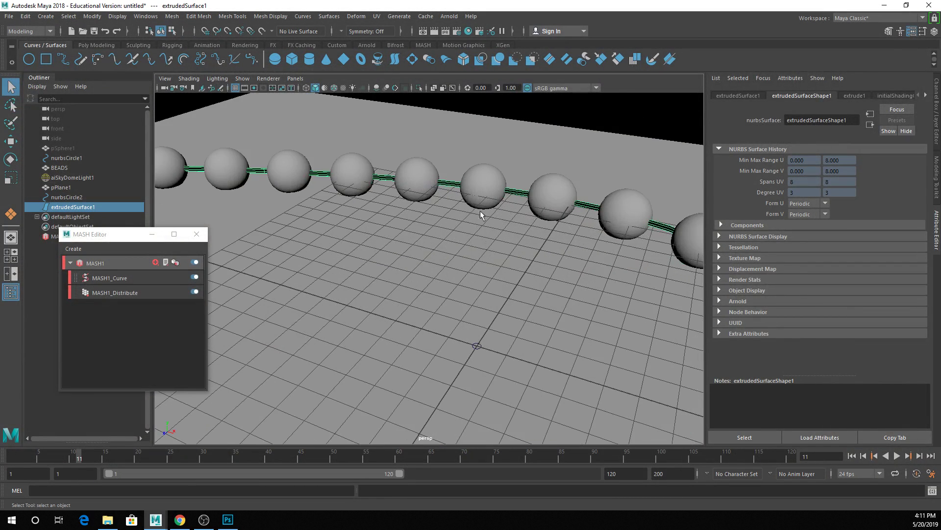
pyautogui.click(483, 206)
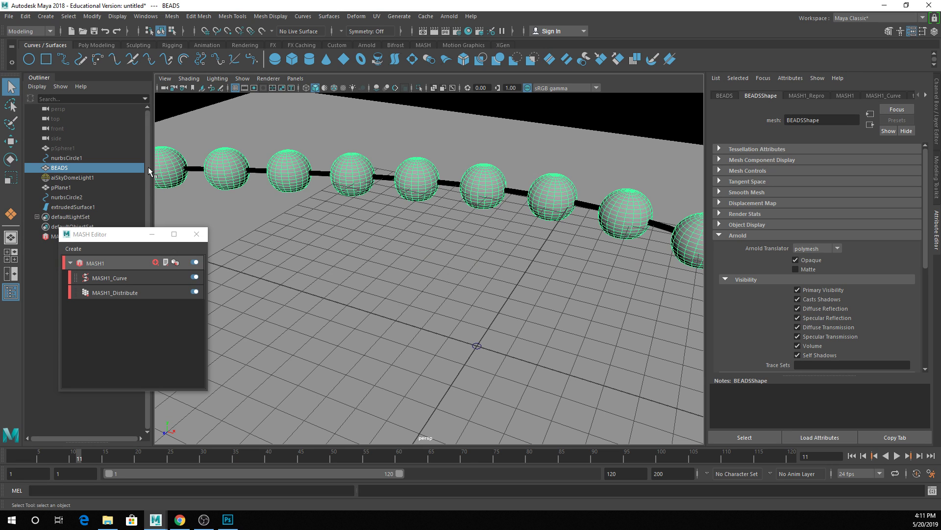
pyautogui.click(63, 148)
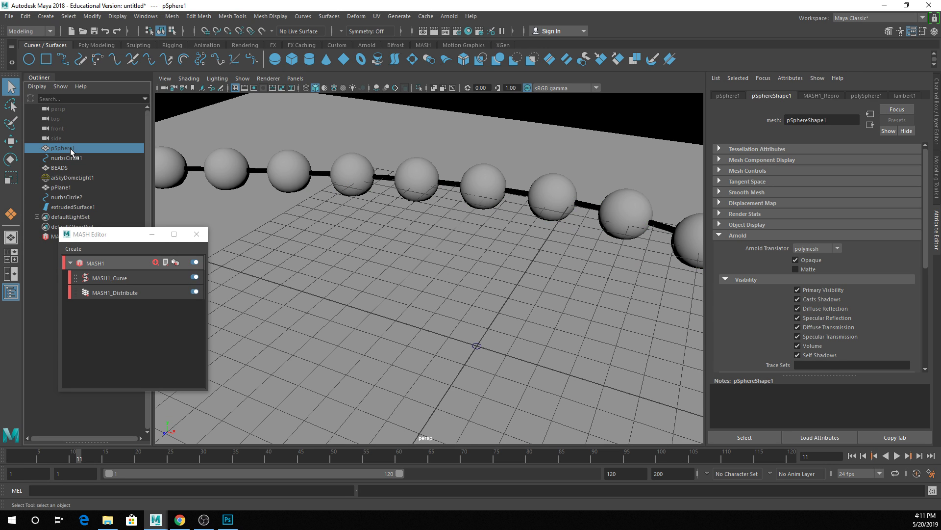
pyautogui.hotkey('shift', 'h')
pyautogui.click(494, 327)
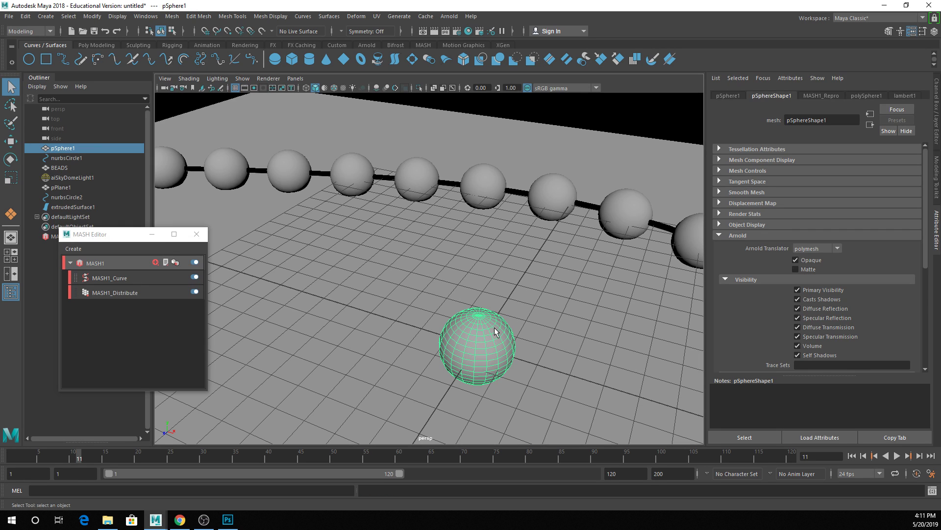
pyautogui.click(334, 88)
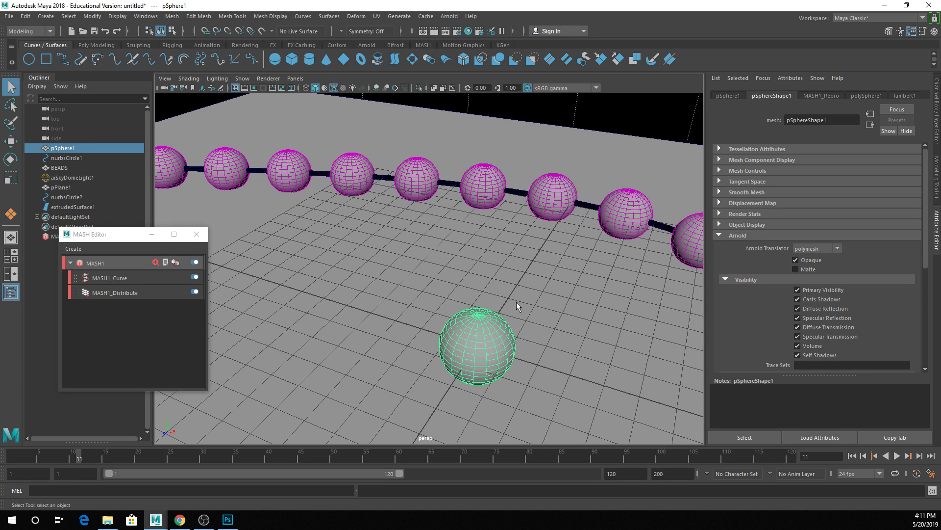
# Rotate the source sphere to 90 on Rotate Z so its poles line up with the string.
pyautogui.press('e')
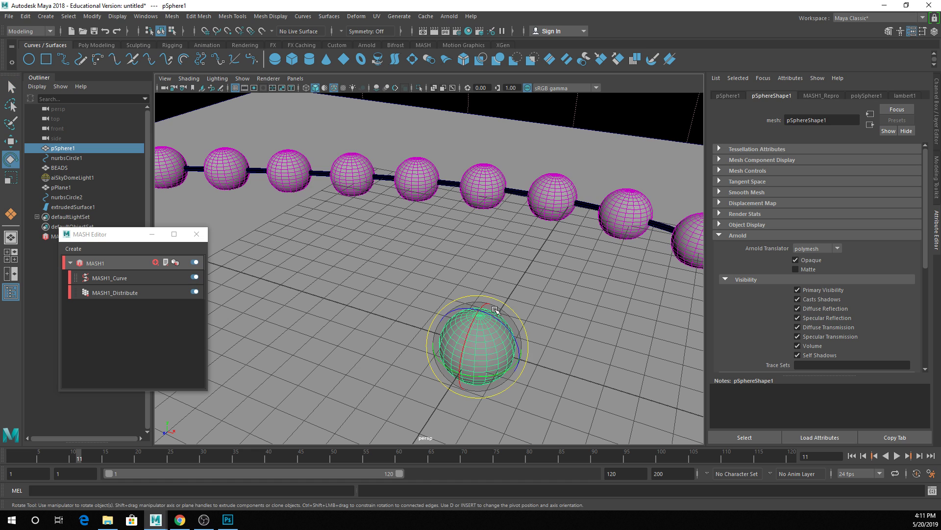
pyautogui.moveTo(496, 316); pyautogui.dragTo(518, 373)
pyautogui.keyDown('alt'); pyautogui.moveTo(518, 373); pyautogui.dragTo(445, 293, button='middle'); pyautogui.keyUp('alt')
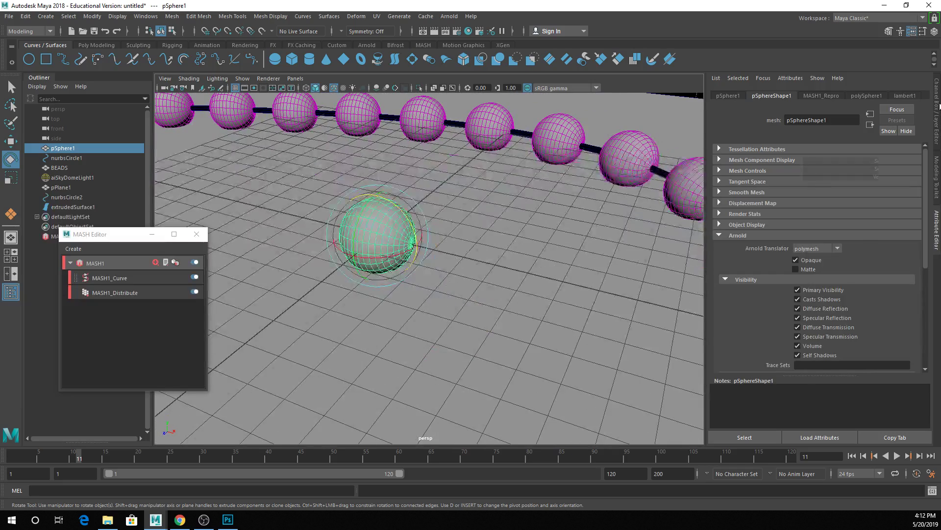
pyautogui.click(938, 109)
pyautogui.click(920, 145)
pyautogui.write('90')
pyautogui.press('Return')
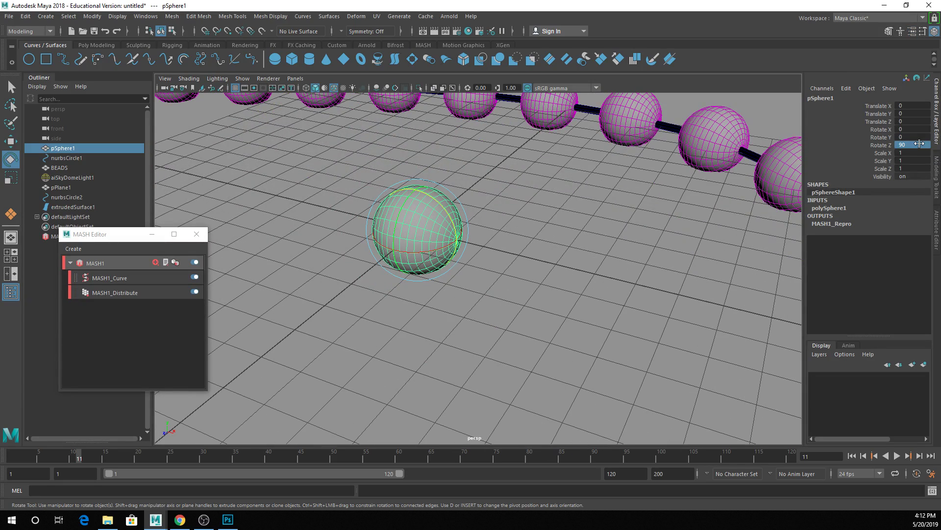
pyautogui.keyDown('alt'); pyautogui.moveTo(537, 208); pyautogui.dragTo(567, 224, button='middle'); pyautogui.keyUp('alt')
pyautogui.press('q')
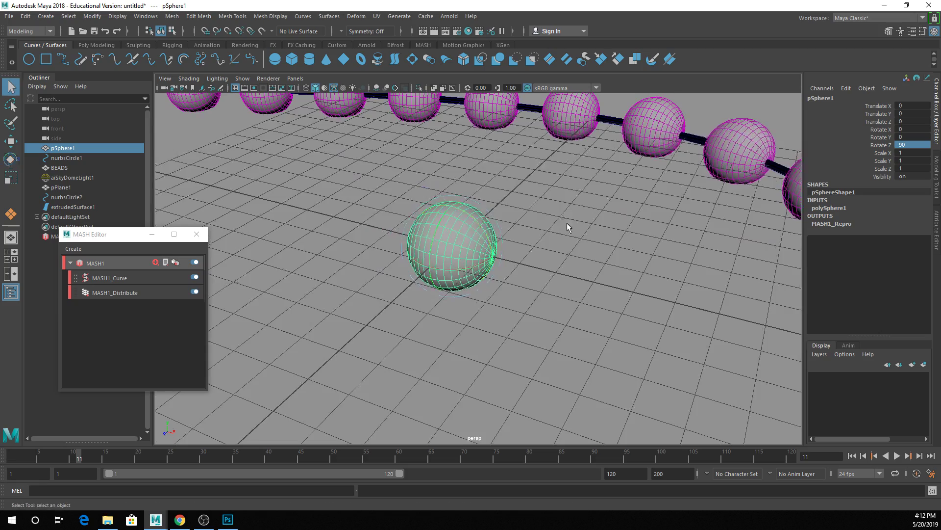
# Delete the triangular faces around both poles of the source sphere in wireframe display.
pyautogui.keyDown('alt'); pyautogui.moveTo(567, 223); pyautogui.dragTo(450, 215); pyautogui.keyUp('alt')
pyautogui.moveTo(343, 188); pyautogui.dragTo(343, 214, button='right')
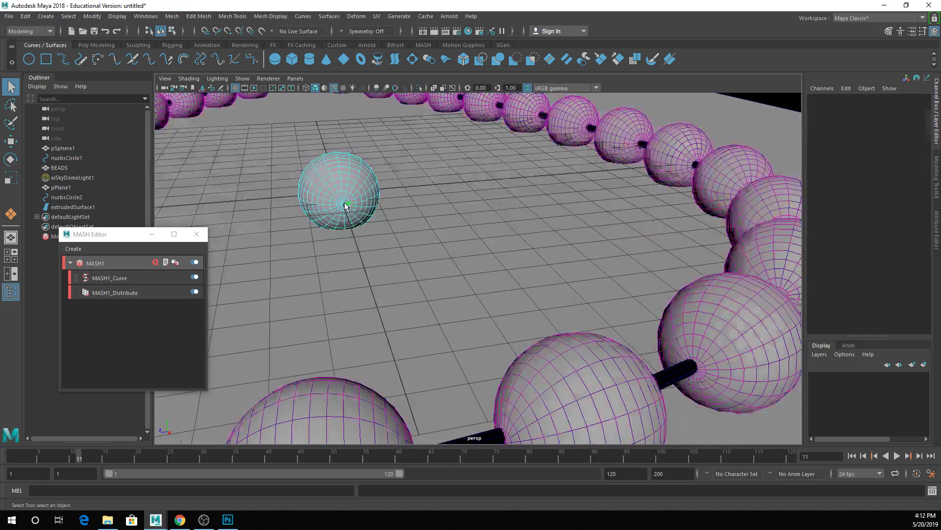
pyautogui.click(349, 203)
pyautogui.press('f')
pyautogui.keyDown('alt'); pyautogui.moveTo(440, 235); pyautogui.dragTo(379, 249, button='right'); pyautogui.keyUp('alt')
pyautogui.press('4')
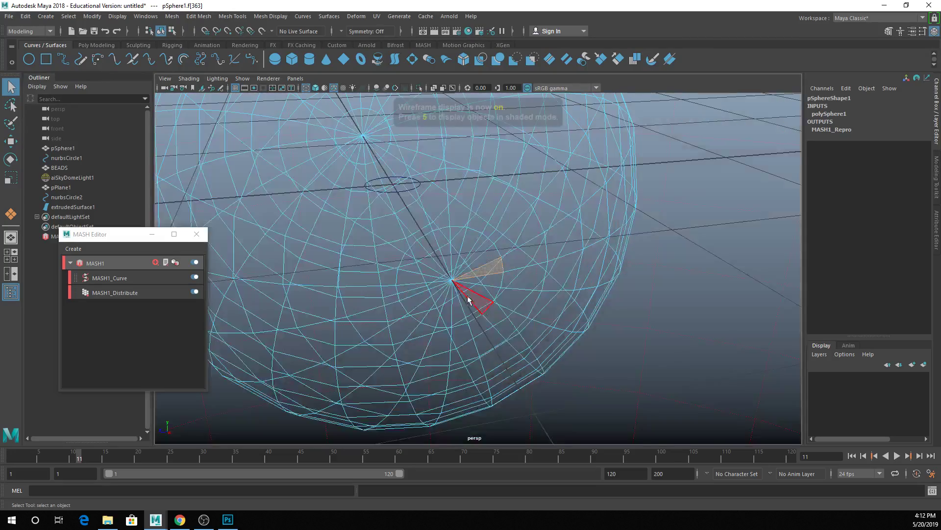
pyautogui.moveTo(466, 297)
pyautogui.keyDown('alt'); pyautogui.mouseDown()
pyautogui.moveTo(443, 270)
pyautogui.moveTo(459, 290)
pyautogui.mouseUp(); pyautogui.keyUp('alt')
pyautogui.press('Delete')
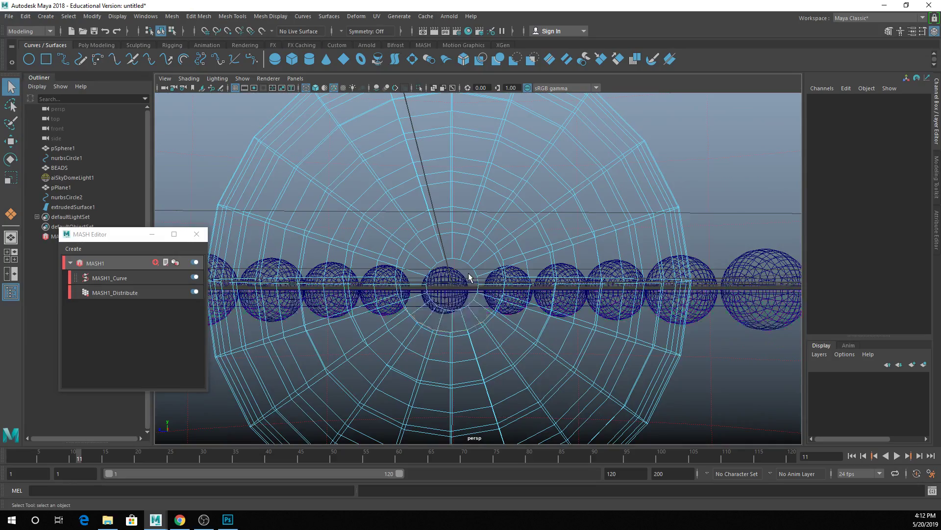
# Widen the holes by deleting the next ring of faces around each open end of the source sphere.
pyautogui.keyDown('alt'); pyautogui.moveTo(468, 247); pyautogui.dragTo(464, 266); pyautogui.keyUp('alt')
pyautogui.click(451, 270)
pyautogui.keyDown('shift'); pyautogui.doubleClick(437, 269); pyautogui.keyUp('shift')
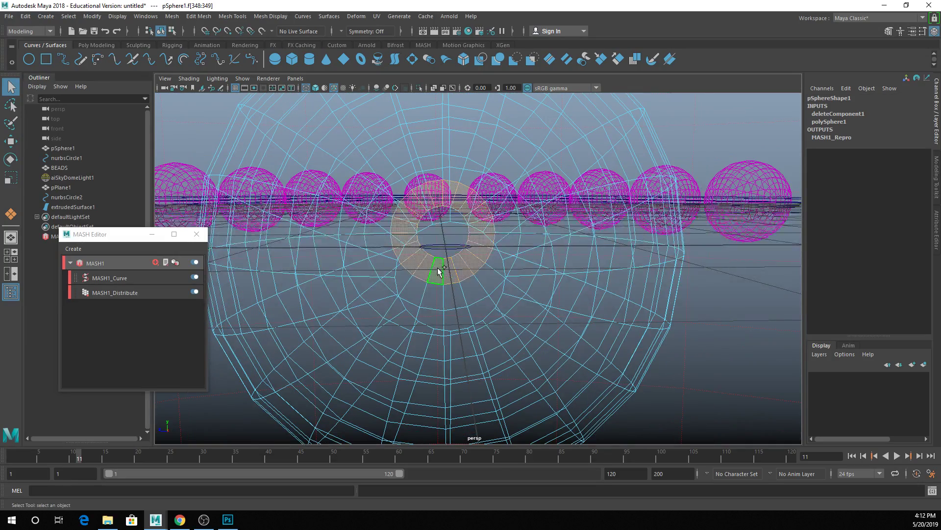
pyautogui.keyDown('shift'); pyautogui.click(401, 322); pyautogui.keyUp('shift')
pyautogui.keyDown('shift'); pyautogui.doubleClick(392, 310); pyautogui.keyUp('shift')
pyautogui.press('Delete')
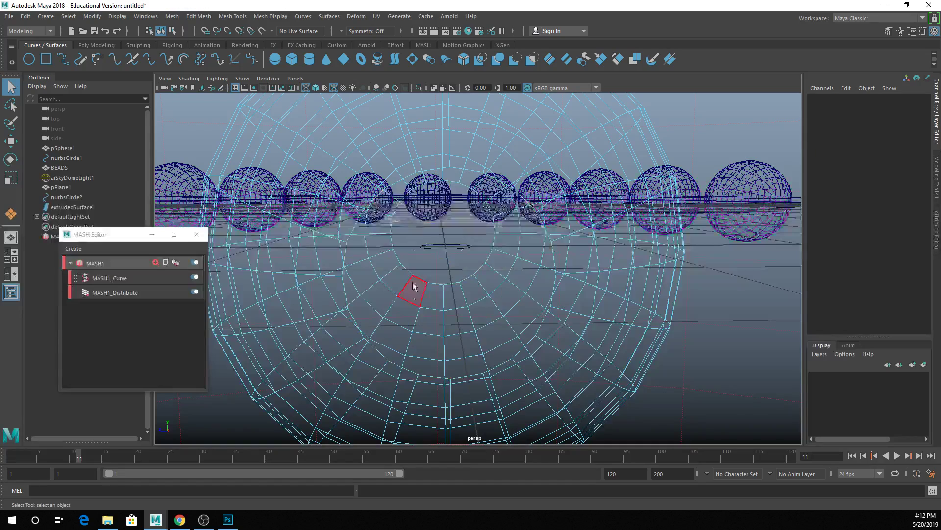
# Bridge the border edges of the source sphere's two openings to form an inner tunnel, and return to object selection.
pyautogui.moveTo(425, 288); pyautogui.dragTo(423, 210, button='right')
pyautogui.press('5')
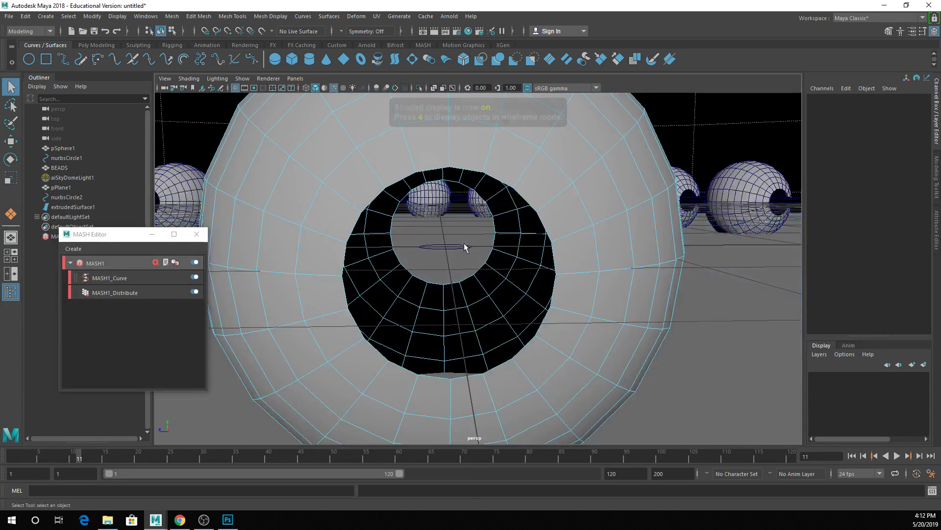
pyautogui.scroll(-5, 464, 249)
pyautogui.doubleClick(454, 280)
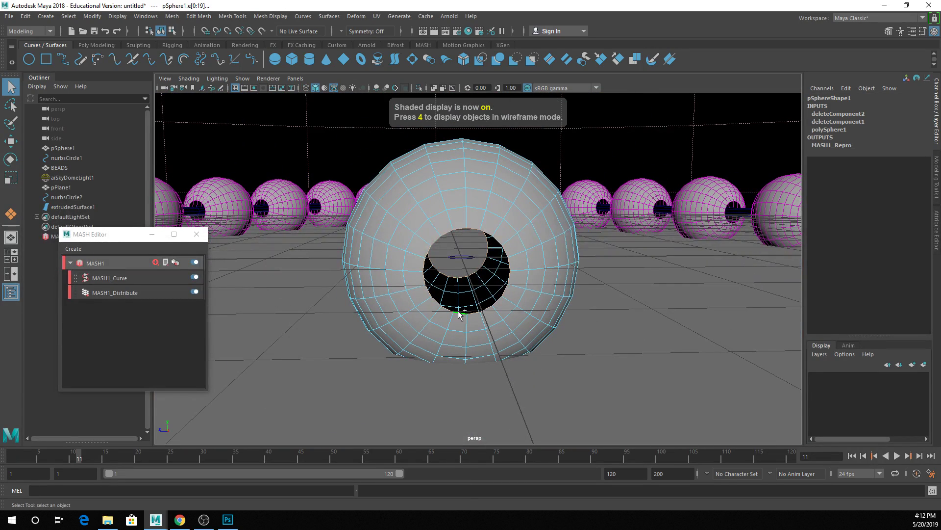
pyautogui.hotkey('ctrl', 'z')
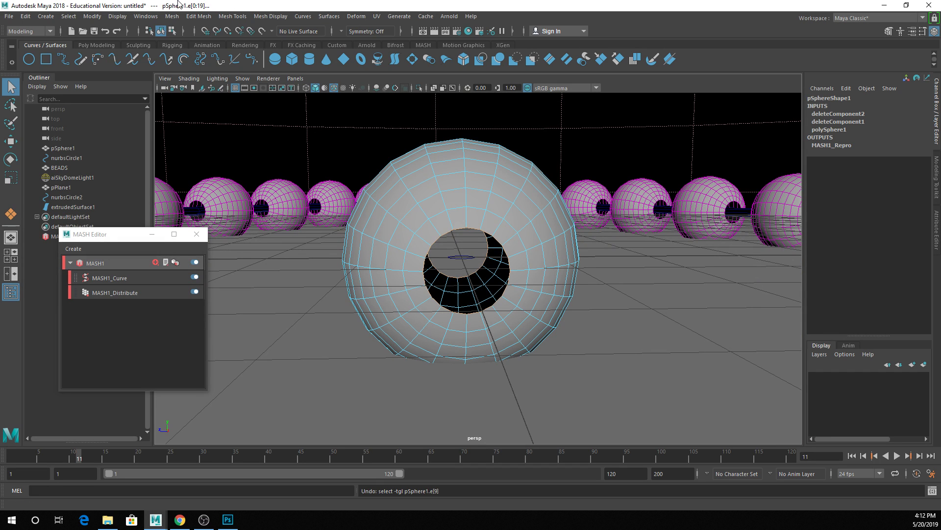
pyautogui.click(197, 17)
pyautogui.click(215, 61)
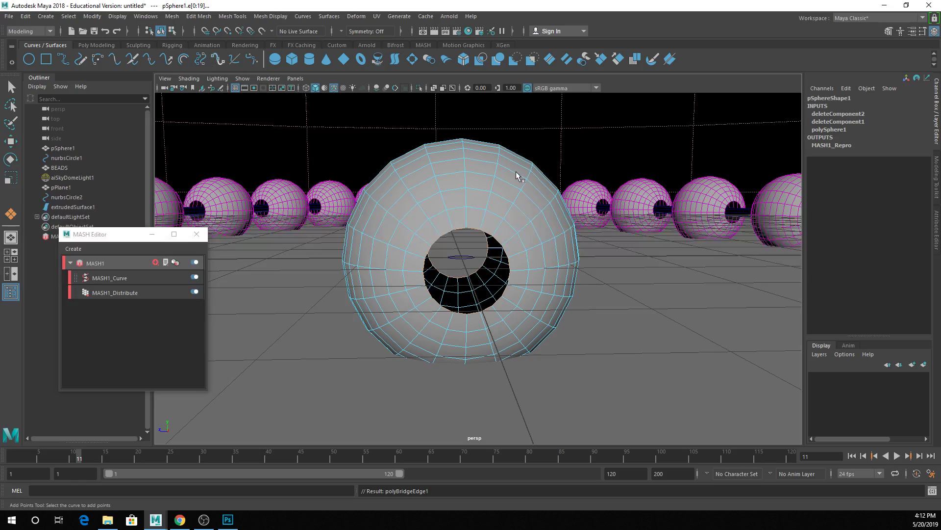
pyautogui.moveTo(449, 218); pyautogui.dragTo(491, 190, button='right')
pyautogui.scroll(-5, 492, 190)
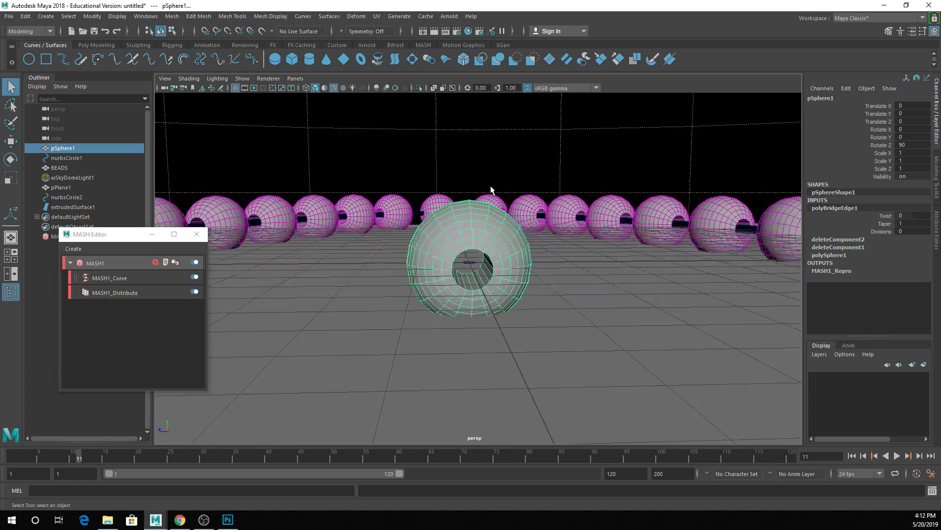
# Thicken the string by scaling its profile circle, nurbsCircle2, uniformly to about 0.271.
pyautogui.keyDown('alt'); pyautogui.moveTo(519, 204); pyautogui.dragTo(669, 231); pyautogui.keyUp('alt')
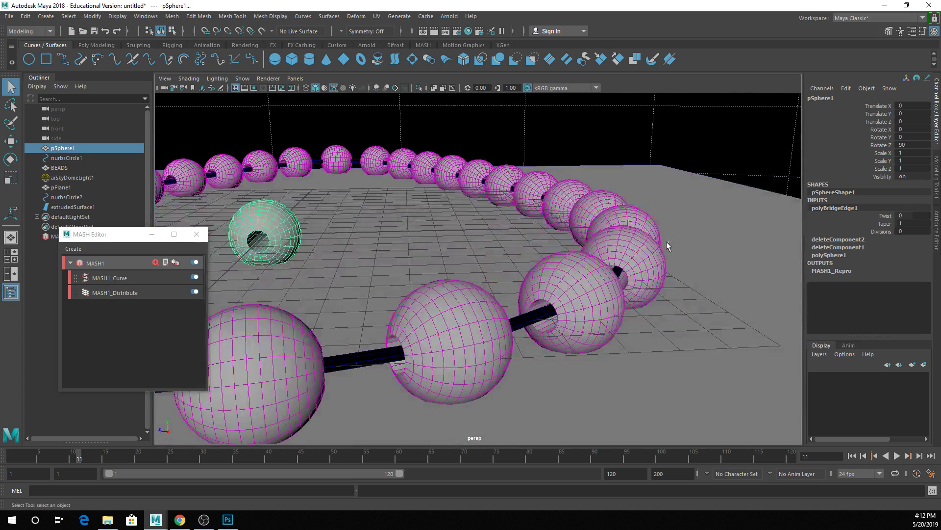
pyautogui.click(662, 253)
pyautogui.keyDown('alt'); pyautogui.moveTo(661, 253); pyautogui.dragTo(632, 253, button='right'); pyautogui.keyUp('alt')
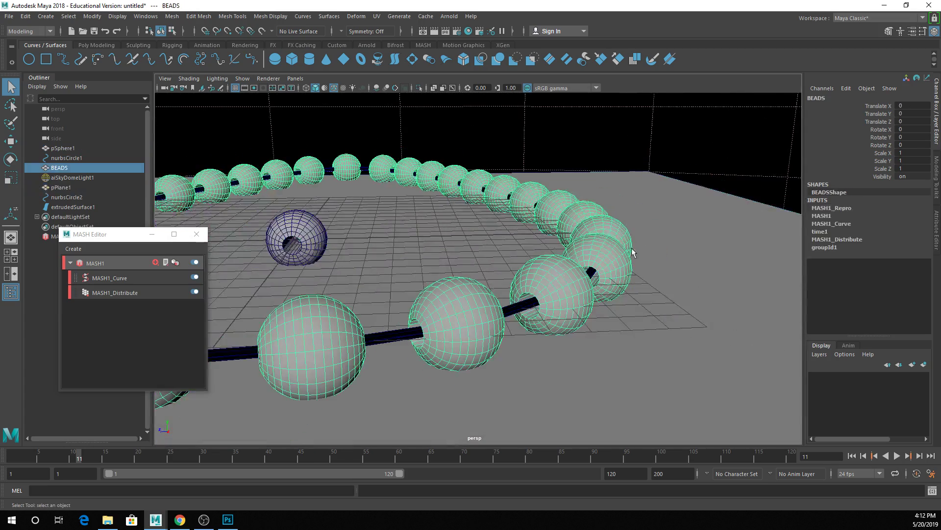
pyautogui.click(299, 238)
pyautogui.press('r')
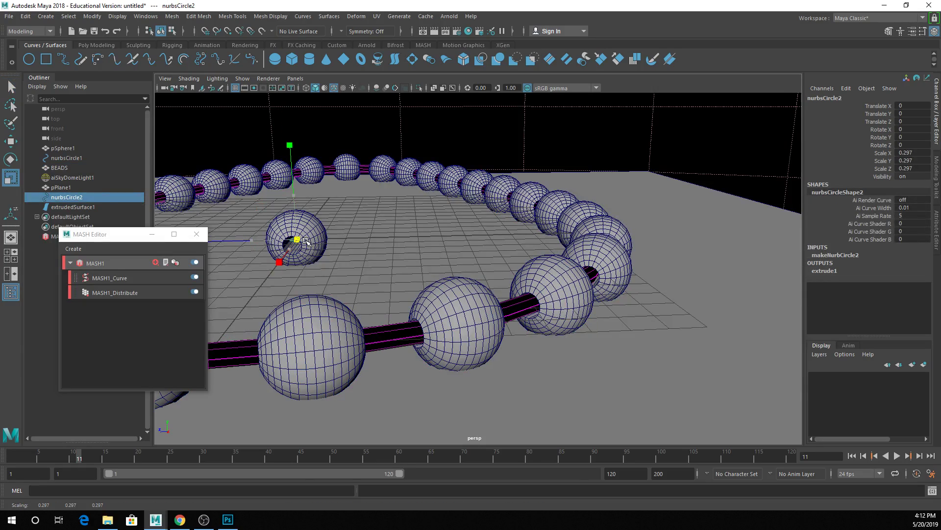
pyautogui.moveTo(306, 241); pyautogui.dragTo(304, 241)
pyautogui.keyDown('alt'); pyautogui.moveTo(521, 230); pyautogui.dragTo(396, 256); pyautogui.keyUp('alt')
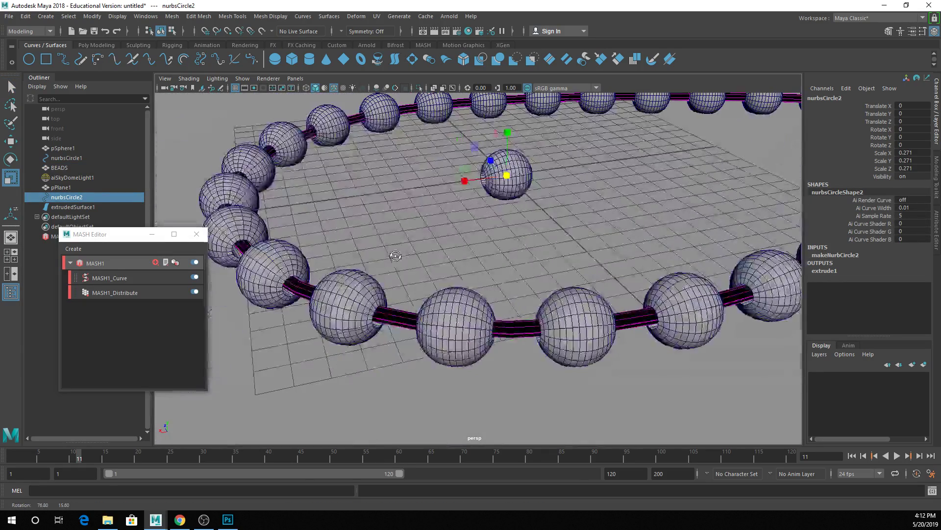
pyautogui.scroll(-4, 403, 236)
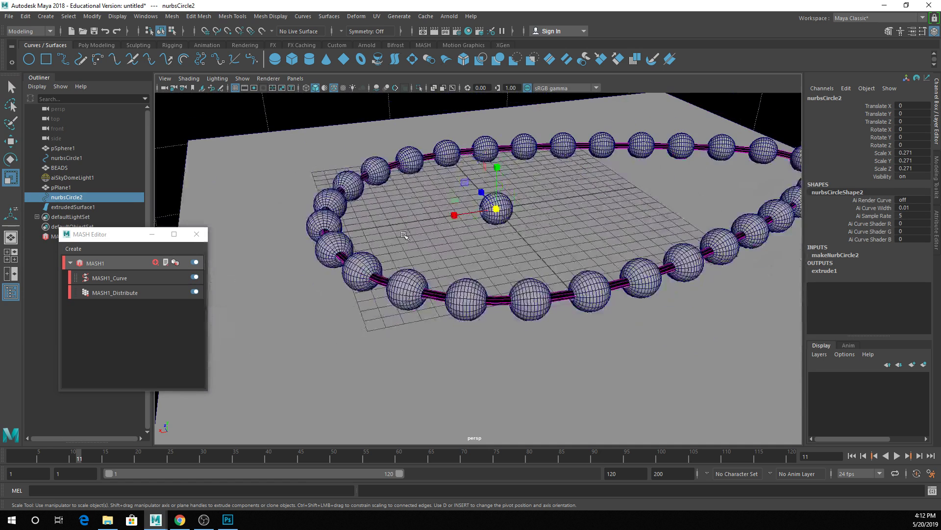
# Turn off wireframe on shaded display and check the bead string from several angles.
pyautogui.rightClick(527, 159)
pyautogui.click(617, 182)
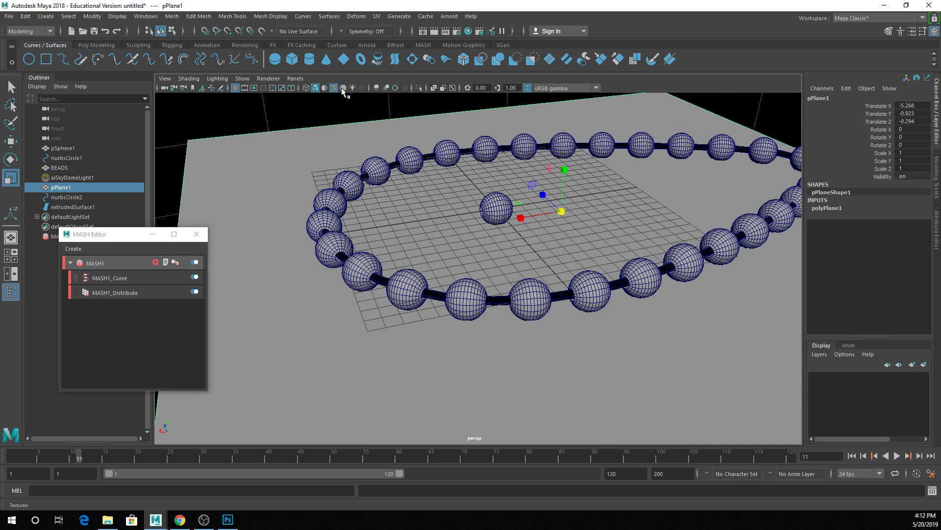
pyautogui.click(343, 89)
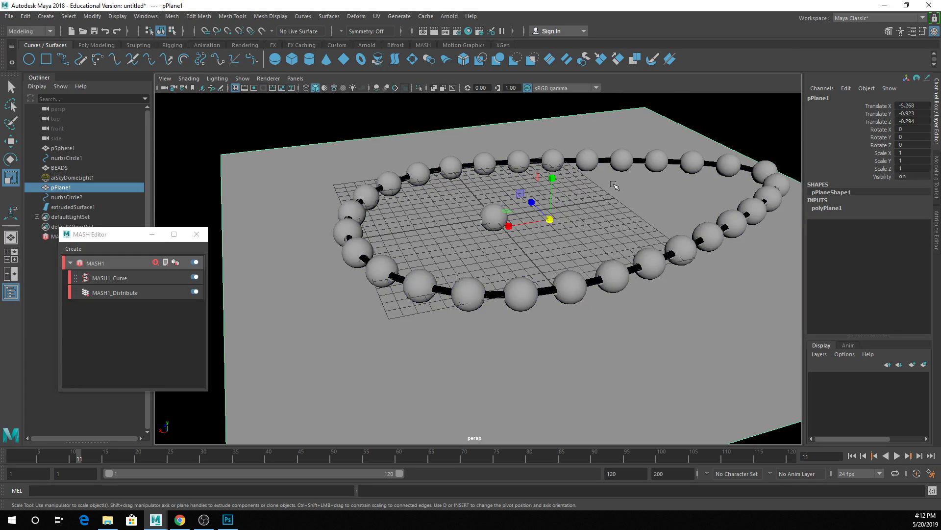
pyautogui.keyDown('alt'); pyautogui.moveTo(617, 185); pyautogui.dragTo(737, 172); pyautogui.keyUp('alt')
pyautogui.keyDown('alt'); pyautogui.moveTo(453, 243); pyautogui.dragTo(549, 231, button='middle'); pyautogui.keyUp('alt')
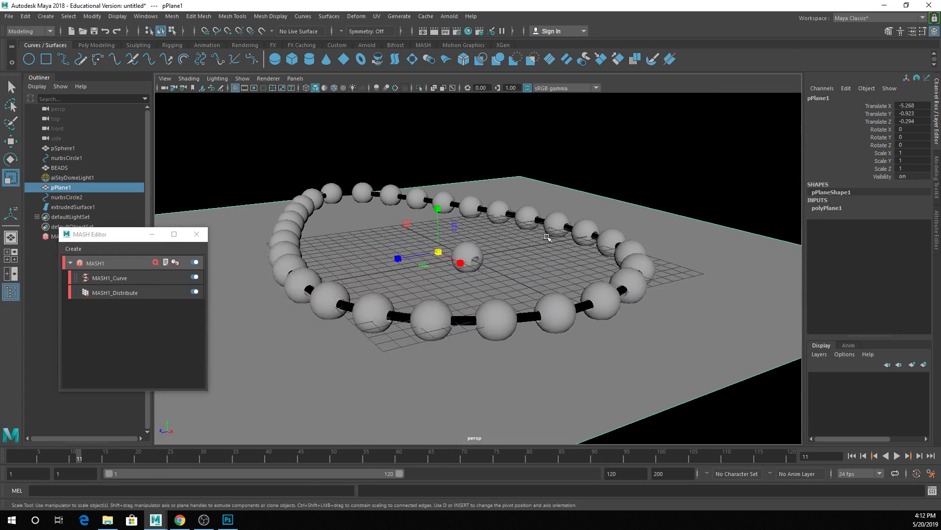
pyautogui.keyDown('alt'); pyautogui.moveTo(549, 231); pyautogui.dragTo(441, 364); pyautogui.keyUp('alt')
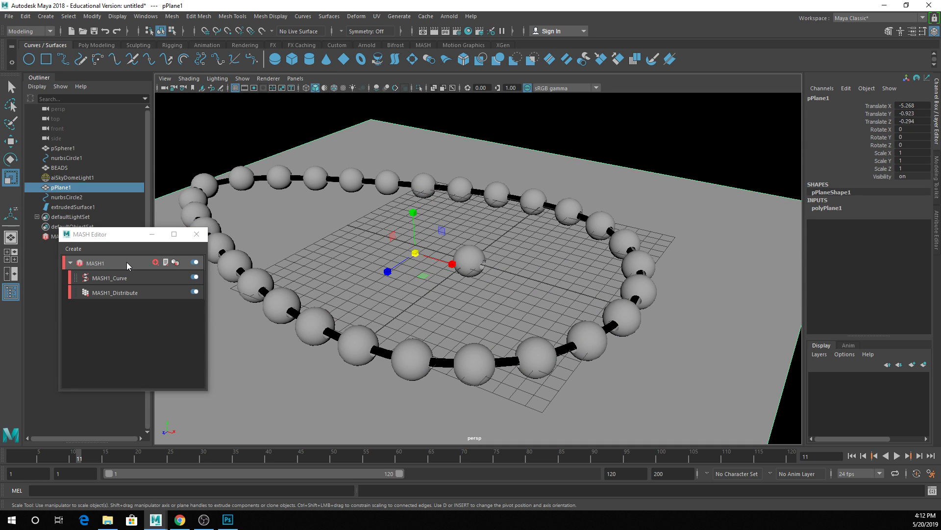
# Try reshaping the bead string by moving a control vertex of the path curve nurbsCircle1, and undo the moves.
pyautogui.click(68, 158)
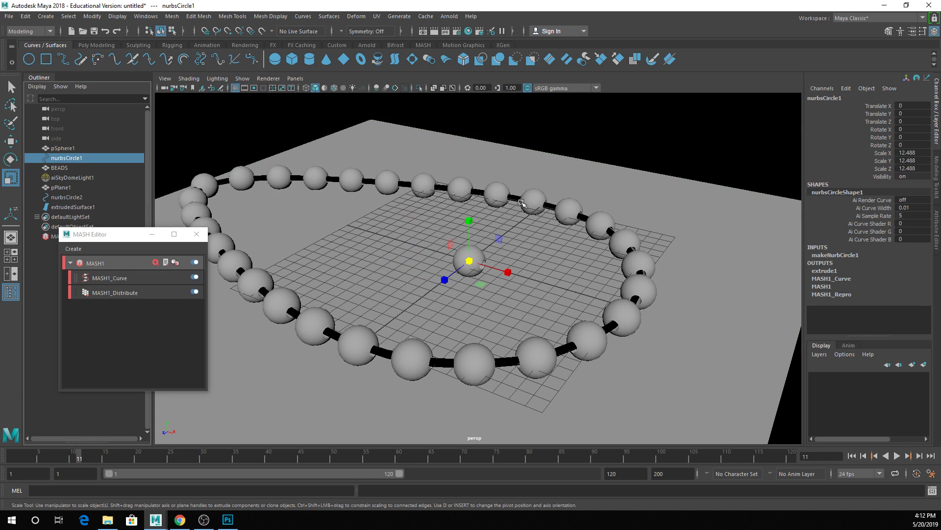
pyautogui.hotkey('ctrl', '1')
pyautogui.moveTo(519, 203); pyautogui.dragTo(490, 193, button='right')
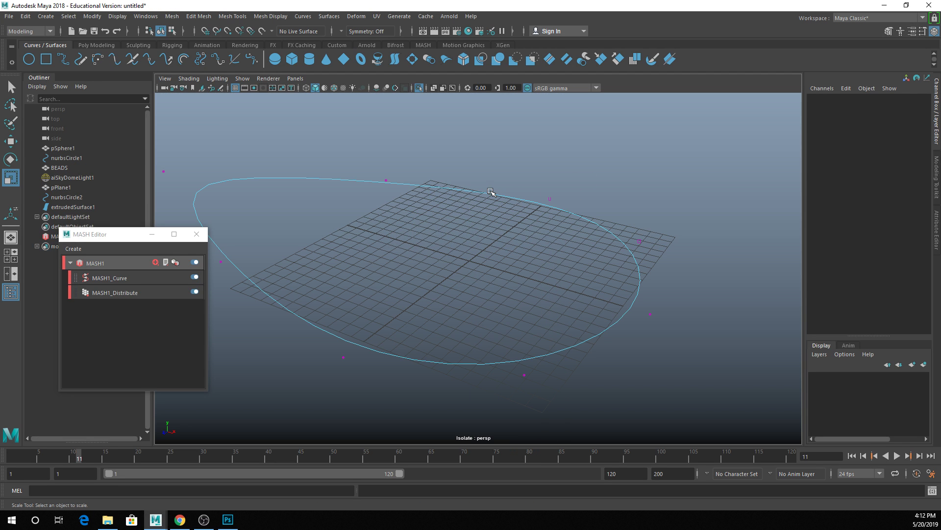
pyautogui.moveTo(336, 151); pyautogui.dragTo(462, 243)
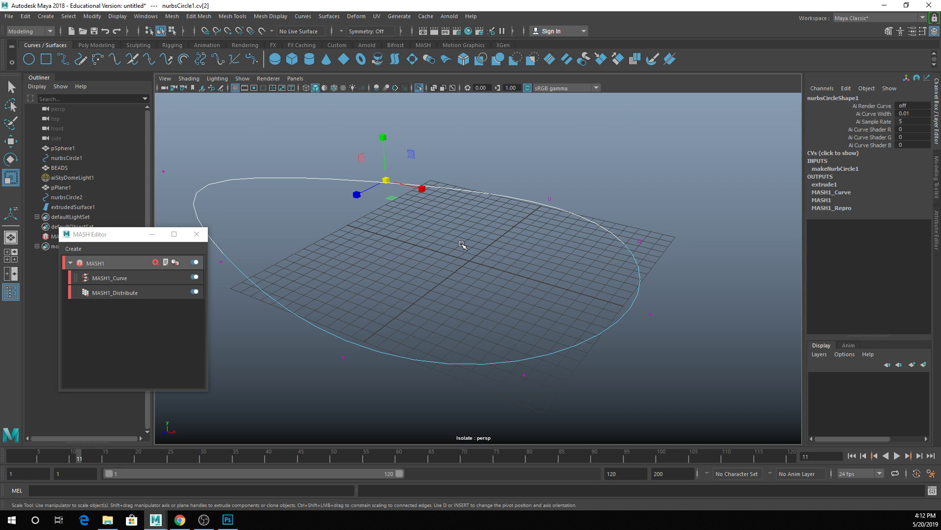
pyautogui.hotkey('ctrl', '1')
pyautogui.press('w')
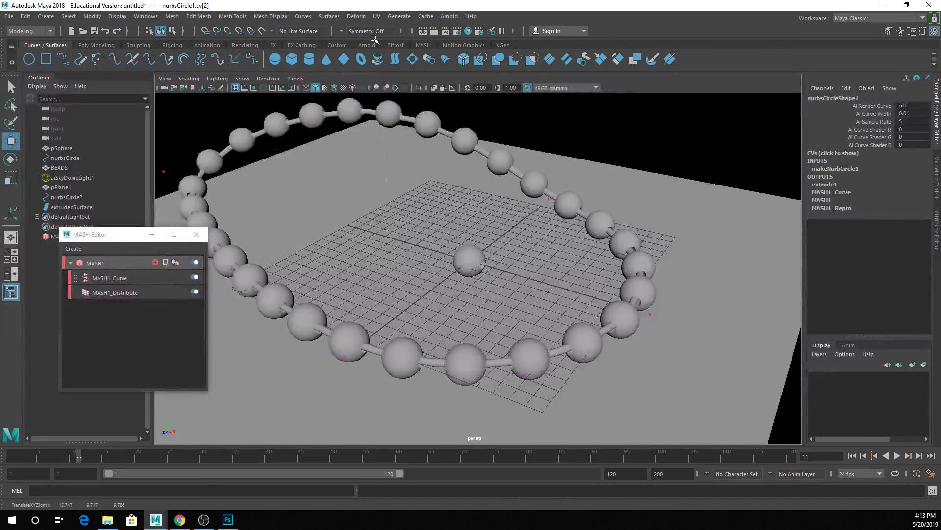
pyautogui.keyDown('alt'); pyautogui.moveTo(392, 147); pyautogui.dragTo(366, 196); pyautogui.keyUp('alt')
pyautogui.moveTo(471, 145); pyautogui.dragTo(412, 304)
pyautogui.moveTo(361, 248)
pyautogui.mouseDown()
pyautogui.moveTo(679, 323)
pyautogui.moveTo(484, 315)
pyautogui.moveTo(460, 359)
pyautogui.mouseUp()
pyautogui.hotkey('ctrl', 'z')
pyautogui.hotkey('ctrl', 'z')
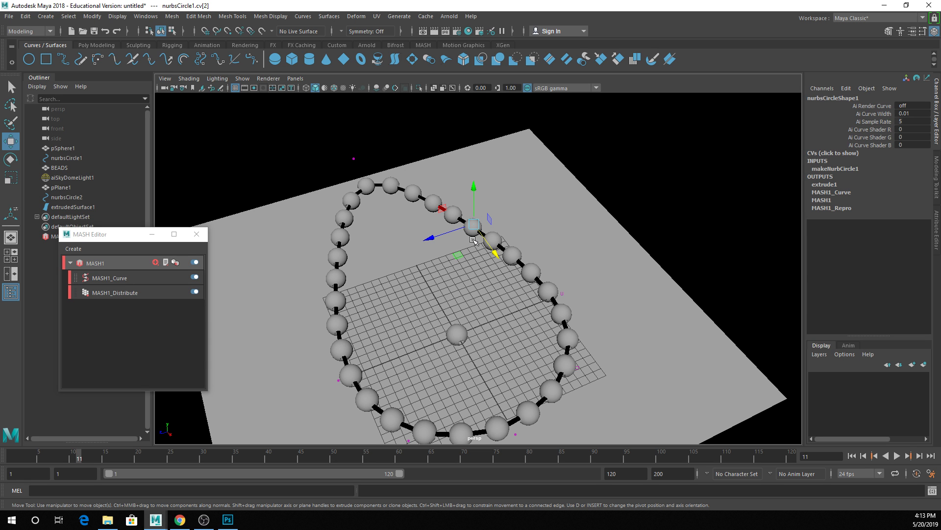
pyautogui.keyDown('alt'); pyautogui.moveTo(456, 241); pyautogui.dragTo(540, 252); pyautogui.keyUp('alt')
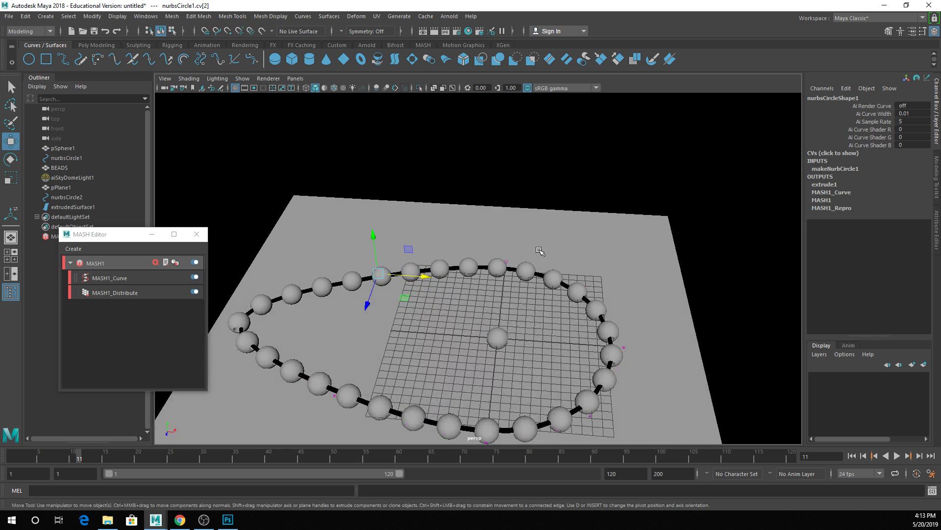
# Assign a new Arnold aiStandardSurface material to the BEADS mesh.
pyautogui.click(524, 271)
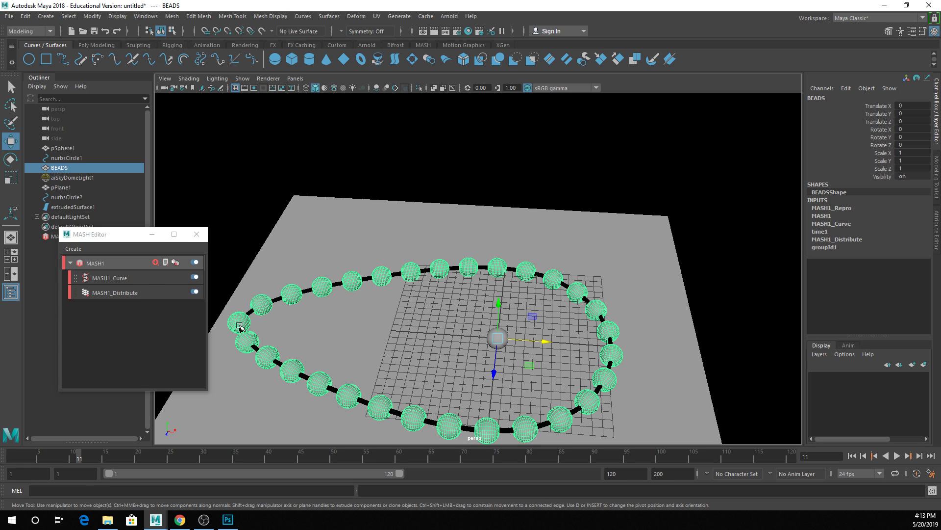
pyautogui.moveTo(387, 237); pyautogui.dragTo(395, 489, button='right')
pyautogui.click(304, 112)
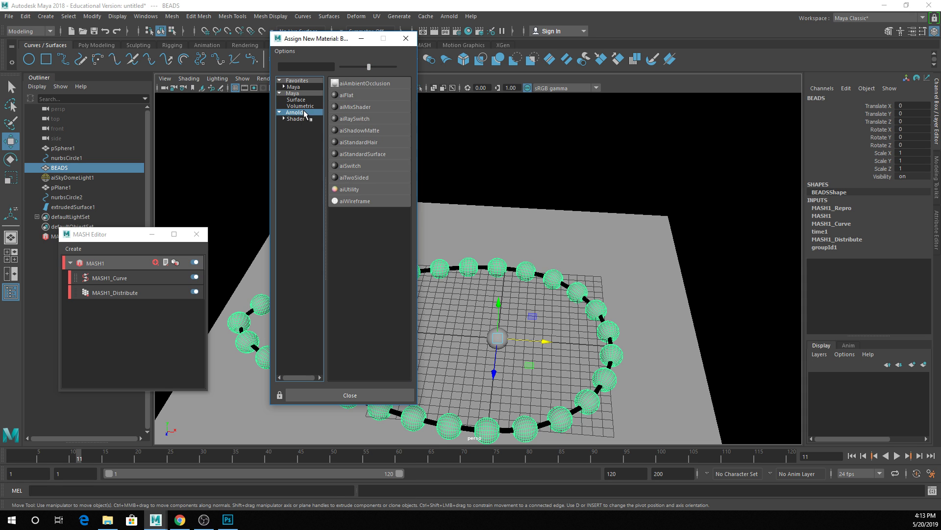
pyautogui.click(363, 154)
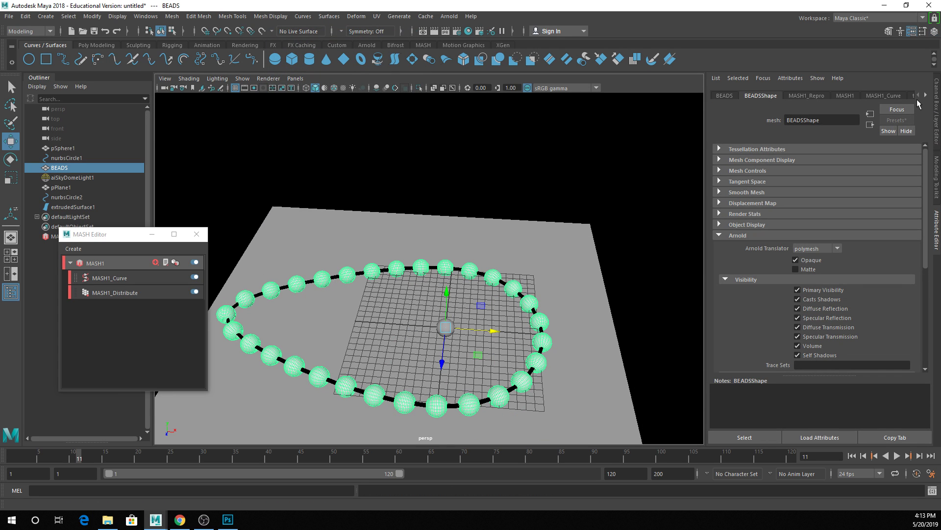
# Rename the beads' new standard surface material as BeadTex.
pyautogui.click(926, 95)
pyautogui.click(926, 95)
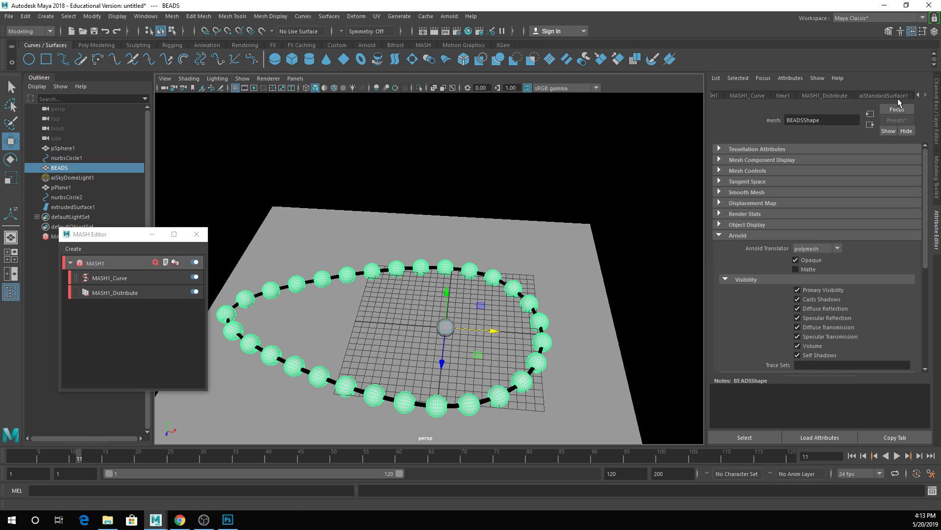
pyautogui.click(884, 95)
pyautogui.doubleClick(822, 120)
pyautogui.write('BeadTex')
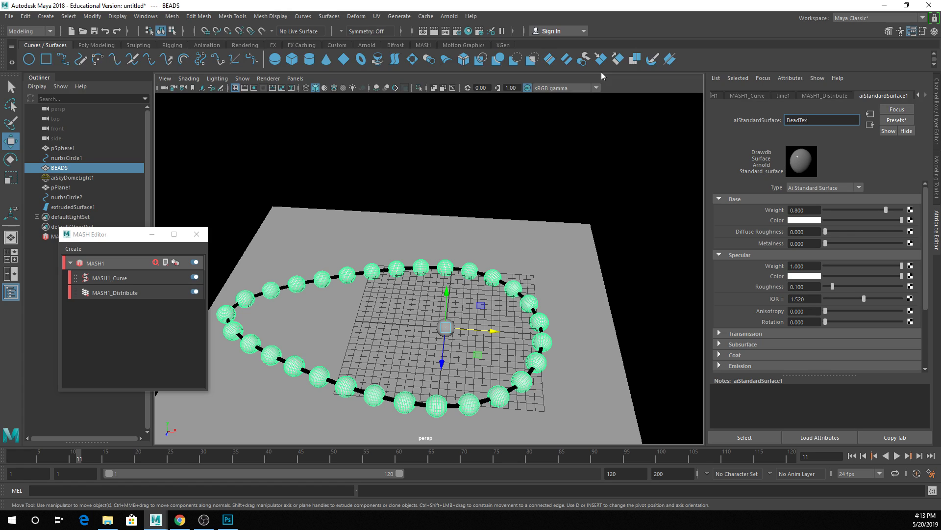
# Create a Ramp texture for BeadTex's base color and set the ramp's first color to cyan.
pyautogui.click(910, 220)
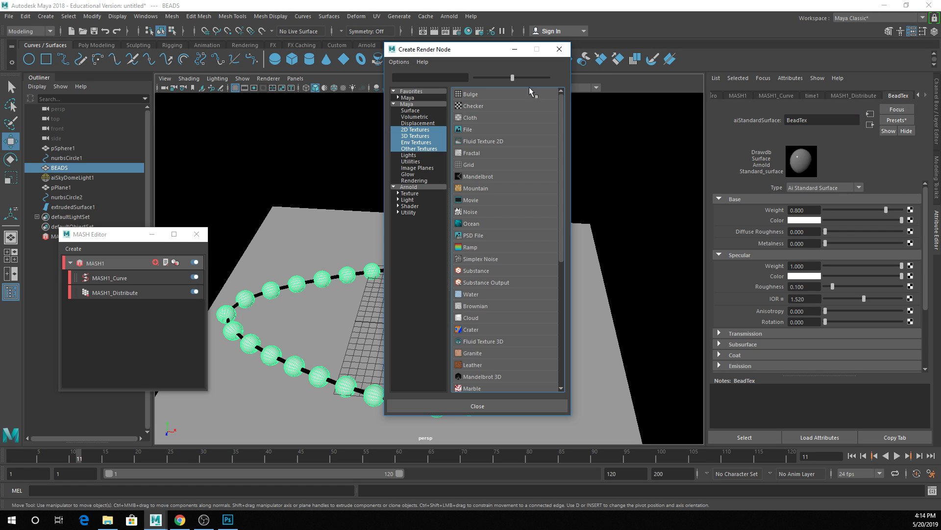
pyautogui.click(471, 247)
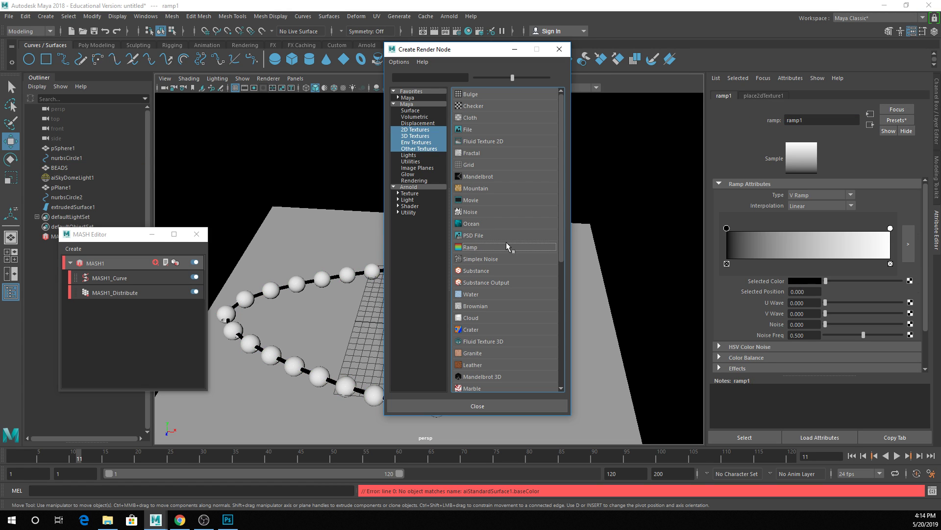
pyautogui.click(794, 282)
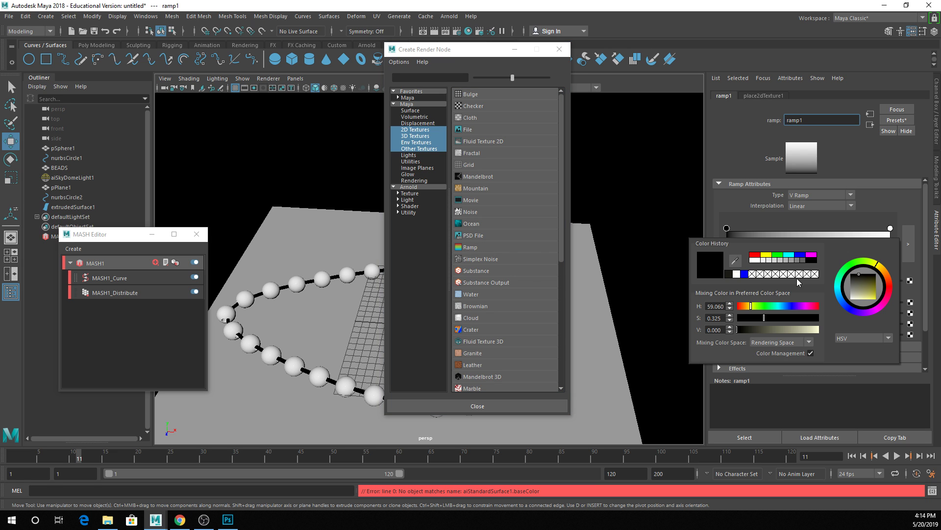
pyautogui.click(789, 256)
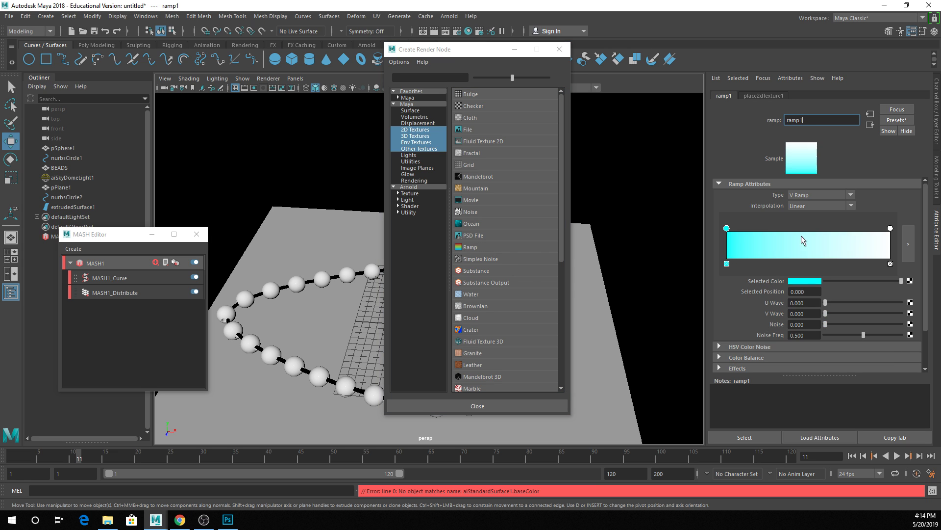
# Set the ramp's end color to green and increase its Noise.
pyautogui.click(890, 228)
pyautogui.click(814, 281)
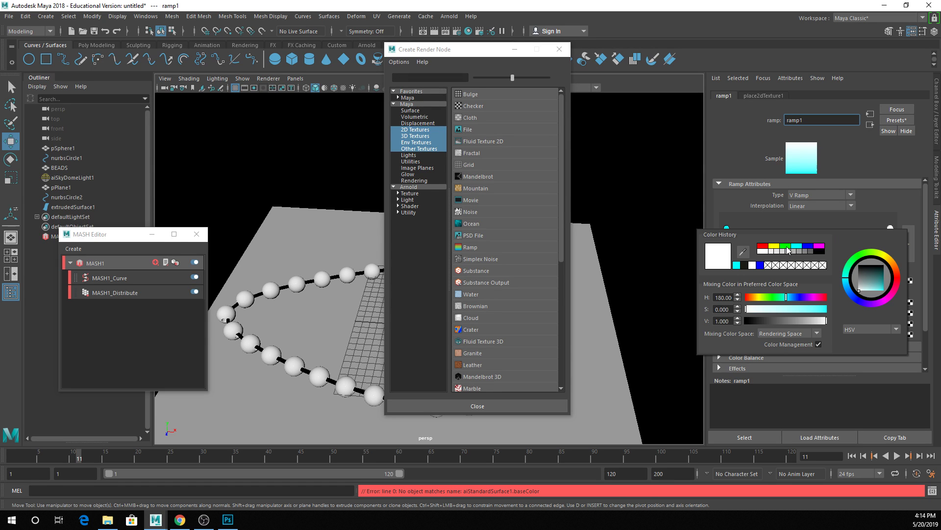
pyautogui.click(786, 248)
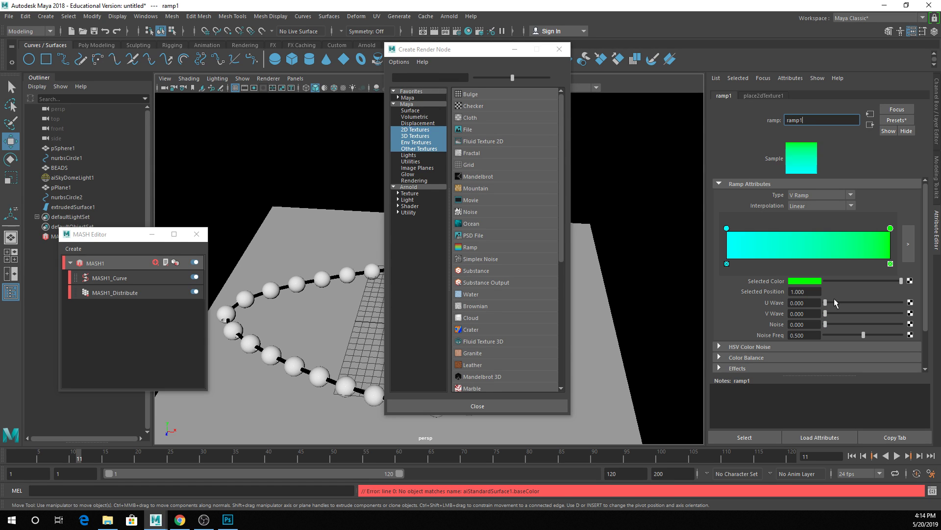
pyautogui.moveTo(825, 324); pyautogui.dragTo(854, 324)
# Switch the viewport to textured display and minimize the Create Render Node window.
pyautogui.click(356, 261)
pyautogui.press('5')
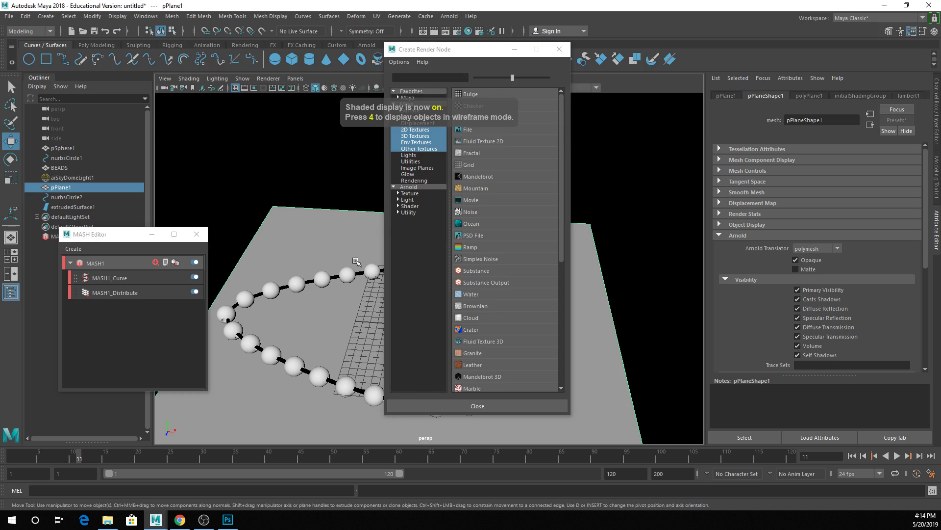
pyautogui.press('6')
pyautogui.click(514, 49)
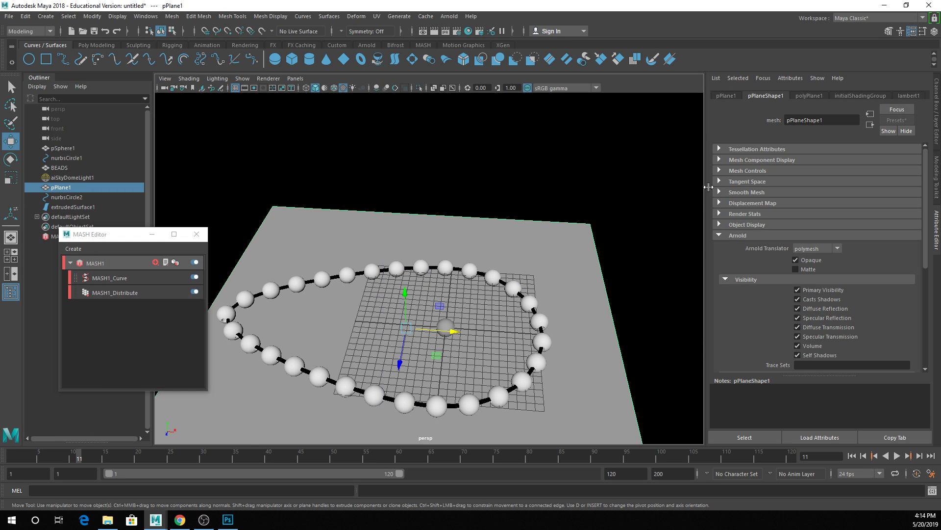
# Select the beads and create a Ramp texture for the base Color of their BeadTex material.
pyautogui.click(540, 191)
pyautogui.scroll(4, 492, 272)
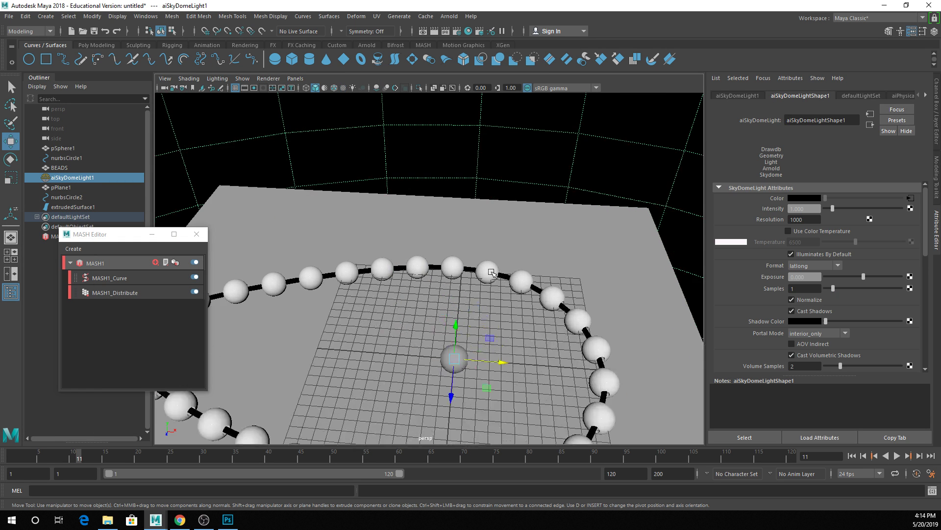
pyautogui.click(492, 271)
pyautogui.click(925, 95)
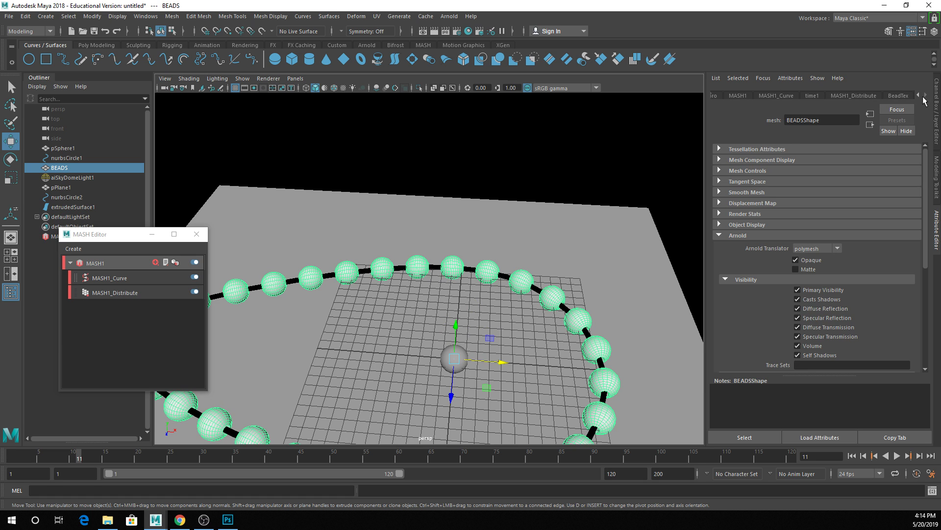
pyautogui.click(904, 96)
pyautogui.click(909, 211)
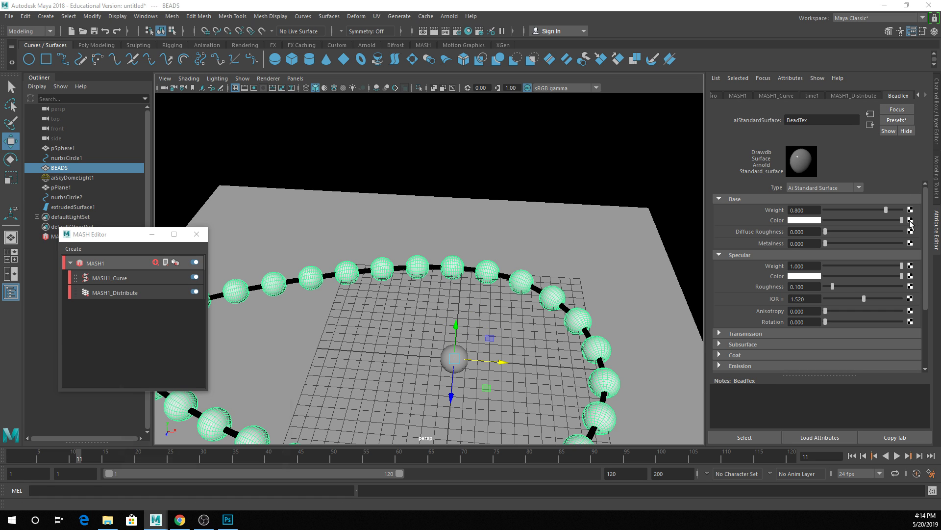
pyautogui.click(478, 247)
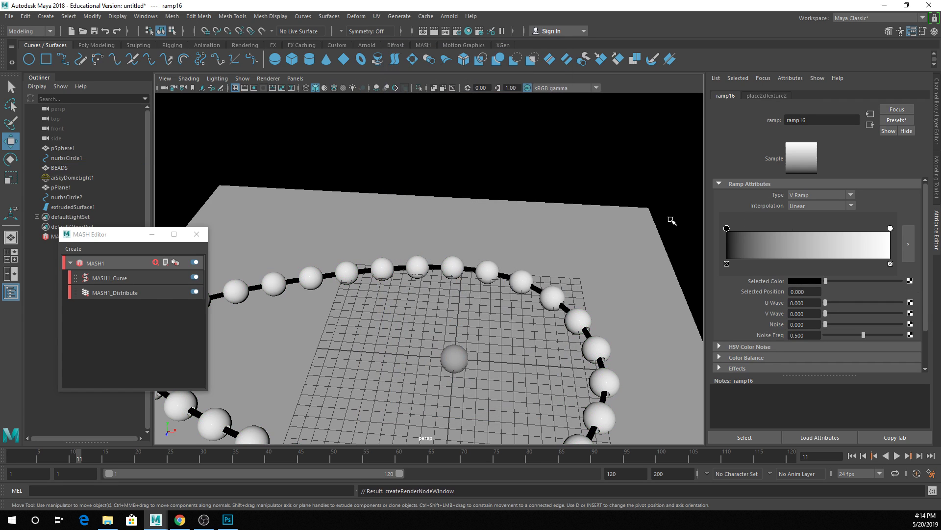
# Set the ramp's start color to cyan and its end color to green, and show textures in the viewport.
pyautogui.click(800, 272)
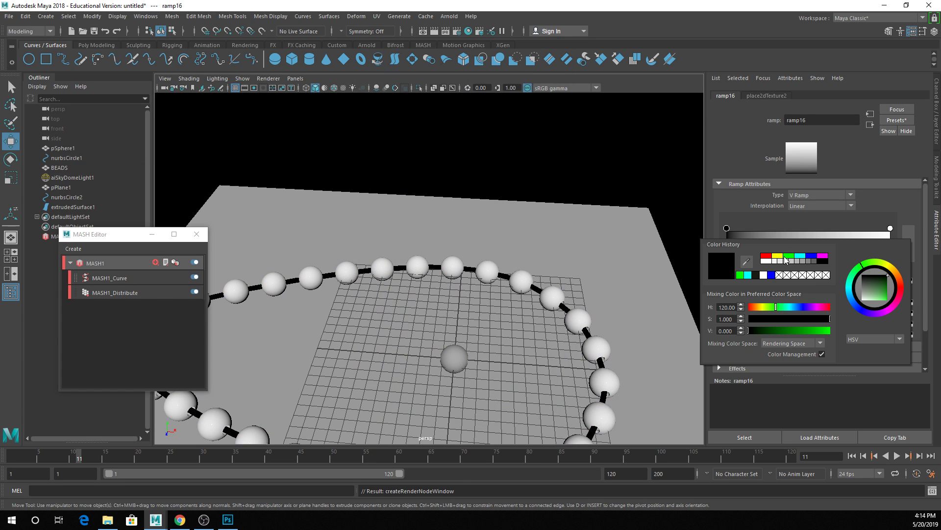
pyautogui.click(803, 255)
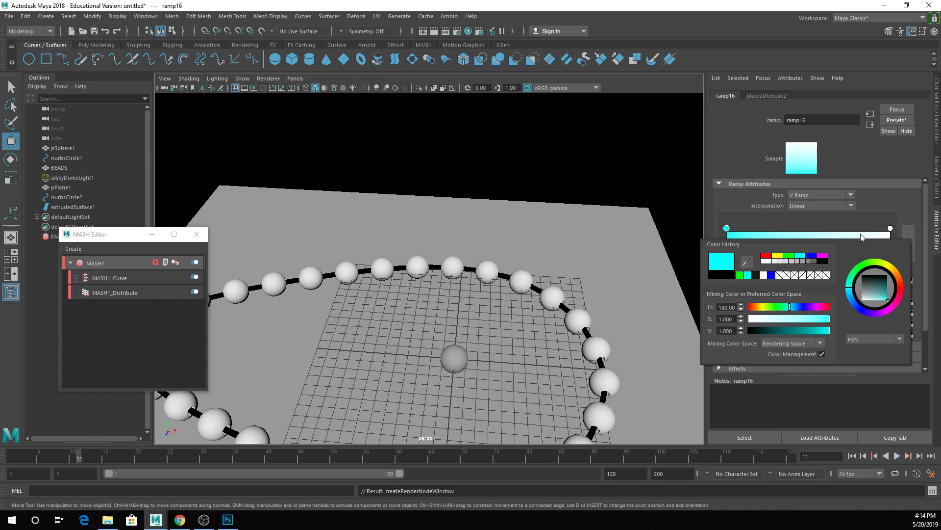
pyautogui.click(890, 228)
pyautogui.click(810, 281)
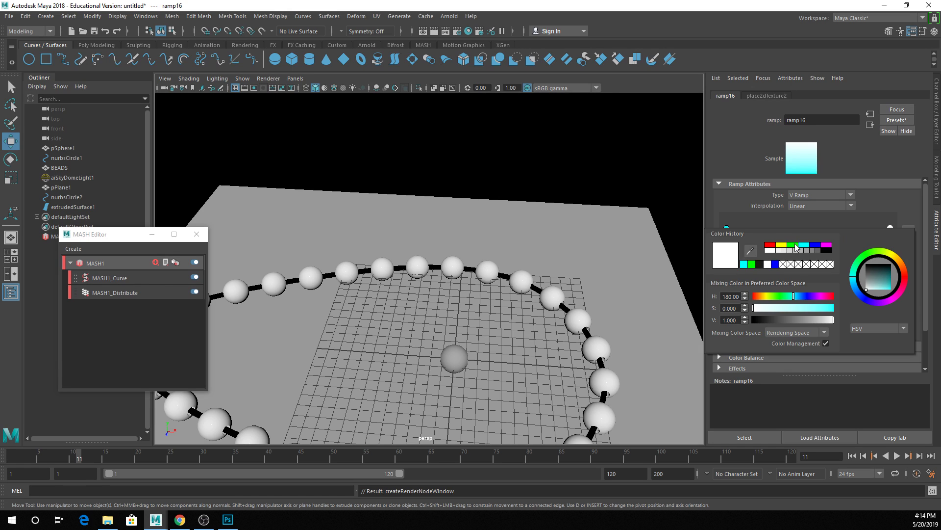
pyautogui.click(796, 245)
pyautogui.press('6')
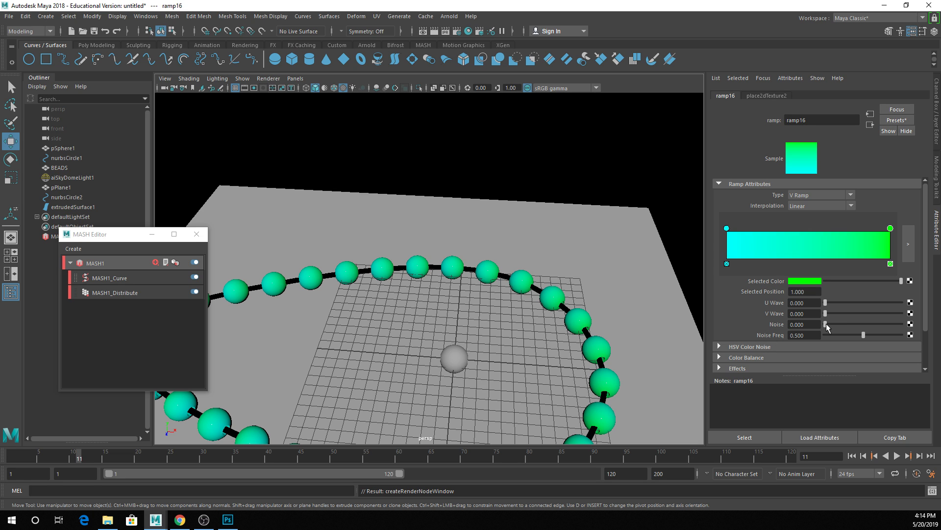
# Raise the ramp's Noise to about 0.675 and add a yellow color stop in the middle of the gradient.
pyautogui.moveTo(827, 325); pyautogui.dragTo(877, 329)
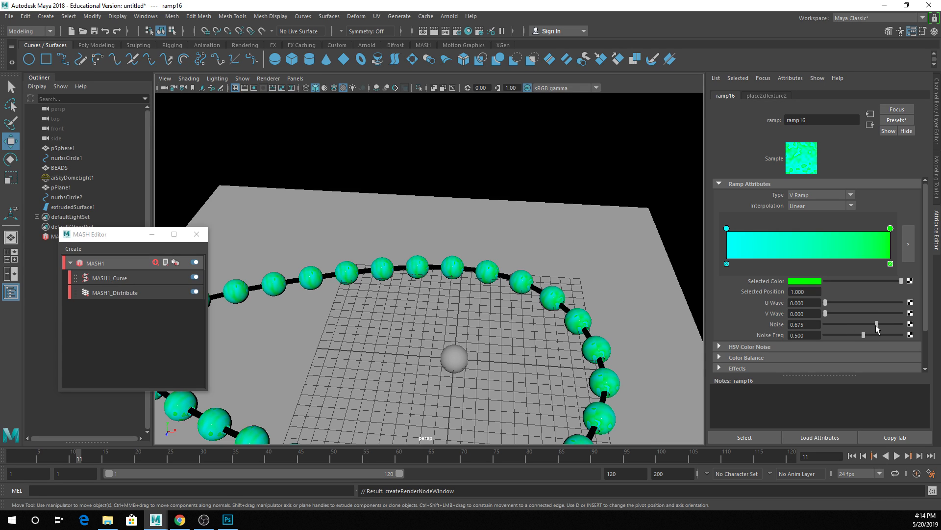
pyautogui.click(811, 255)
pyautogui.click(810, 281)
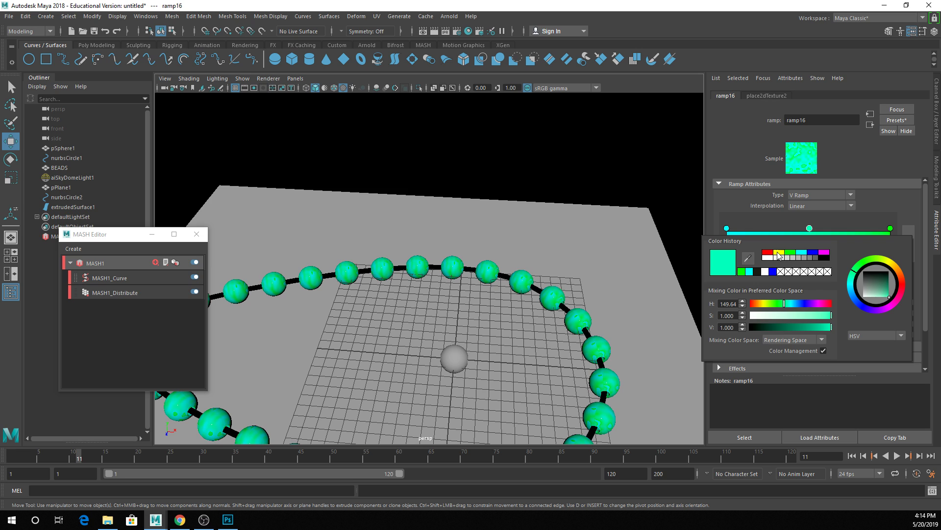
pyautogui.click(779, 253)
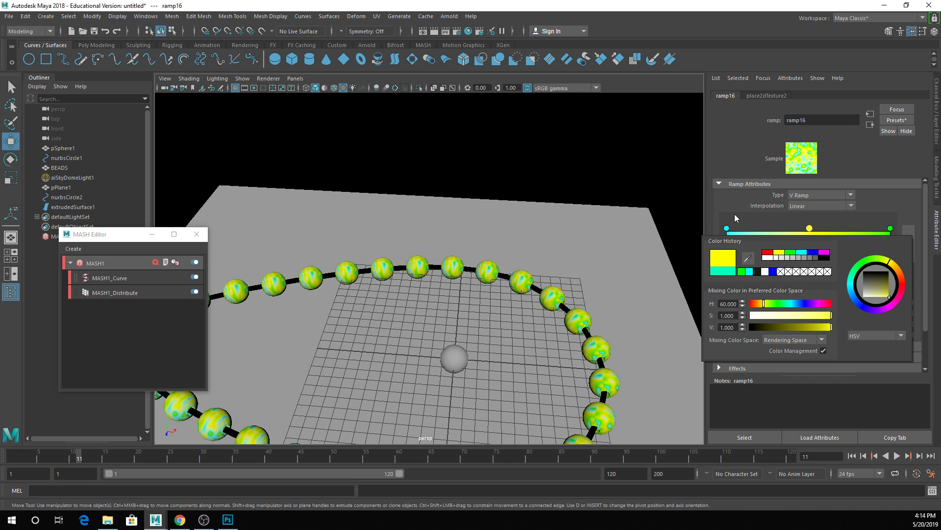
# Change the ramp's type to U Ramp and check the pattern on the beads.
pyautogui.click(802, 196)
pyautogui.click(800, 214)
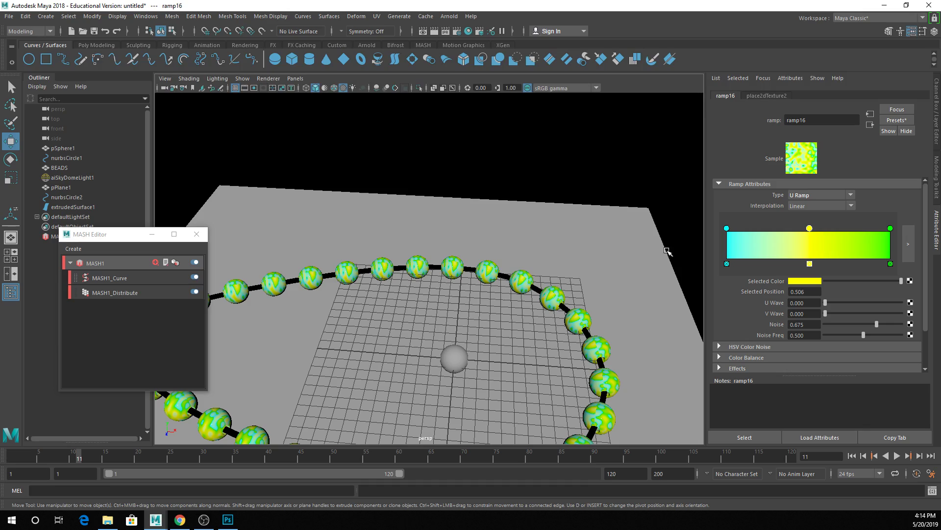
pyautogui.keyDown('alt'); pyautogui.moveTo(508, 273); pyautogui.dragTo(441, 263); pyautogui.keyUp('alt')
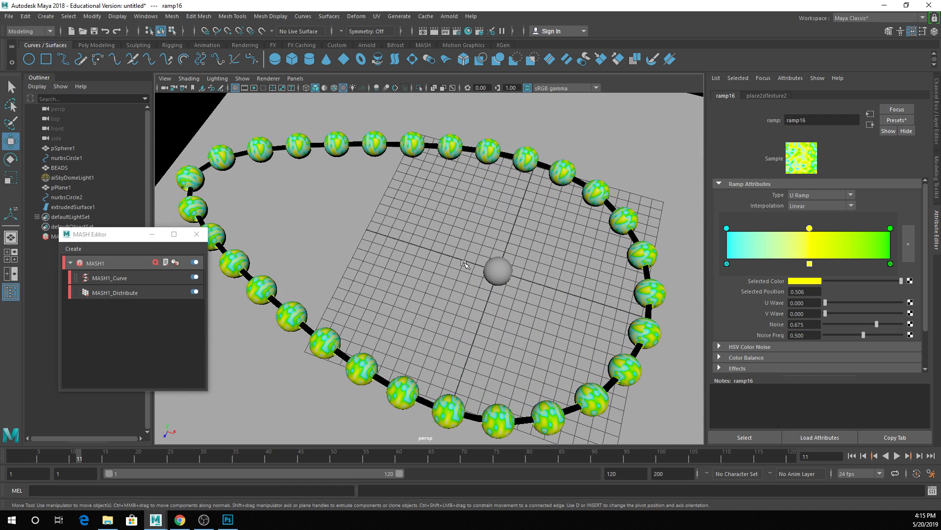
# Add a Random node to the MASH1 network and set its Position X, Y and Z to 0.
pyautogui.click(110, 264)
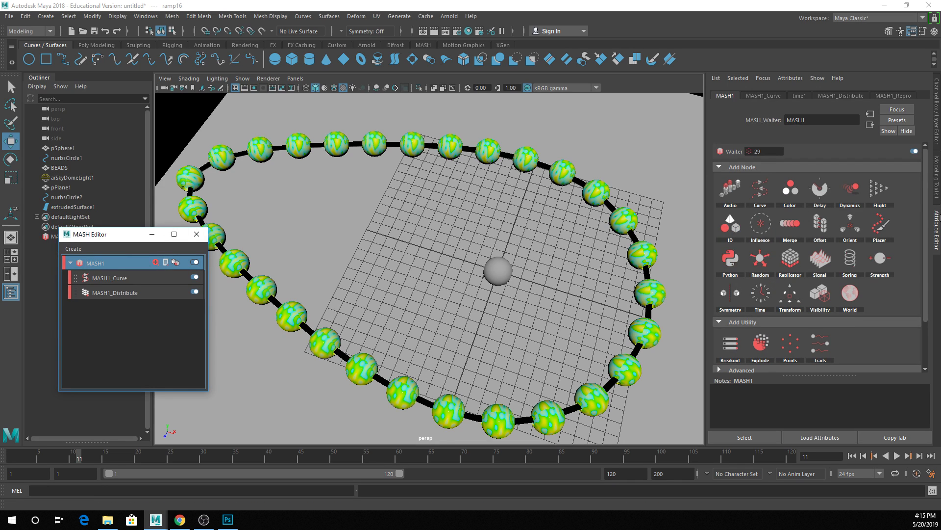
pyautogui.click(759, 257)
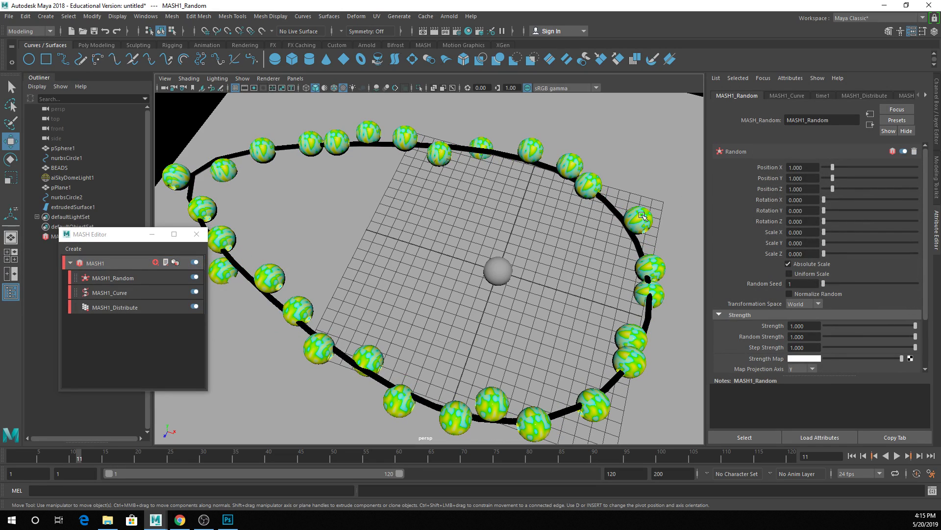
pyautogui.keyDown('alt'); pyautogui.moveTo(538, 283); pyautogui.dragTo(524, 248); pyautogui.keyUp('alt')
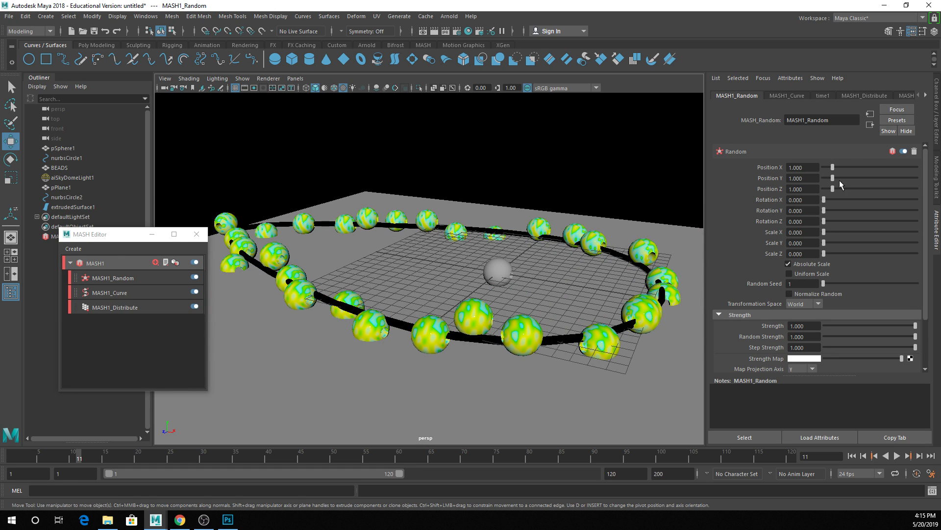
pyautogui.moveTo(832, 167); pyautogui.dragTo(783, 188)
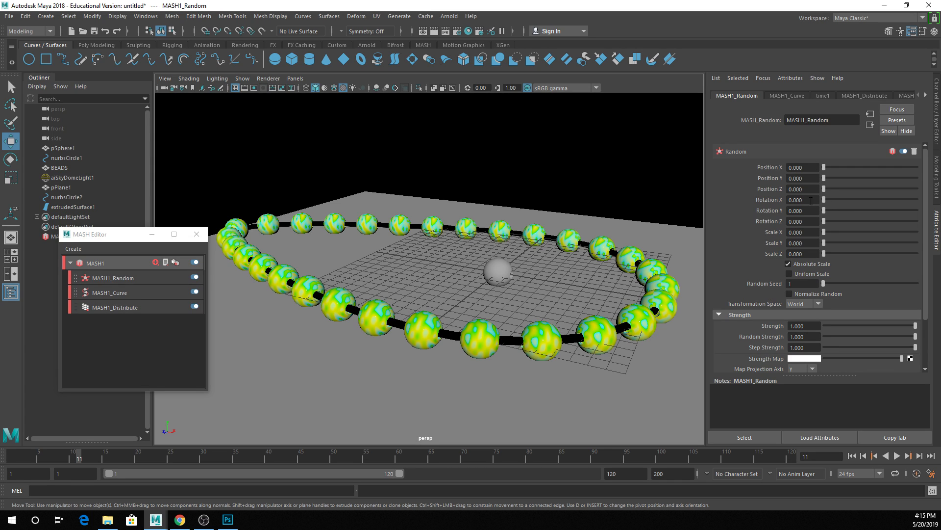
# Try scattering the beads with the Random node's Position X at 10, and reset it to 0.
pyautogui.moveTo(824, 167); pyautogui.dragTo(937, 173)
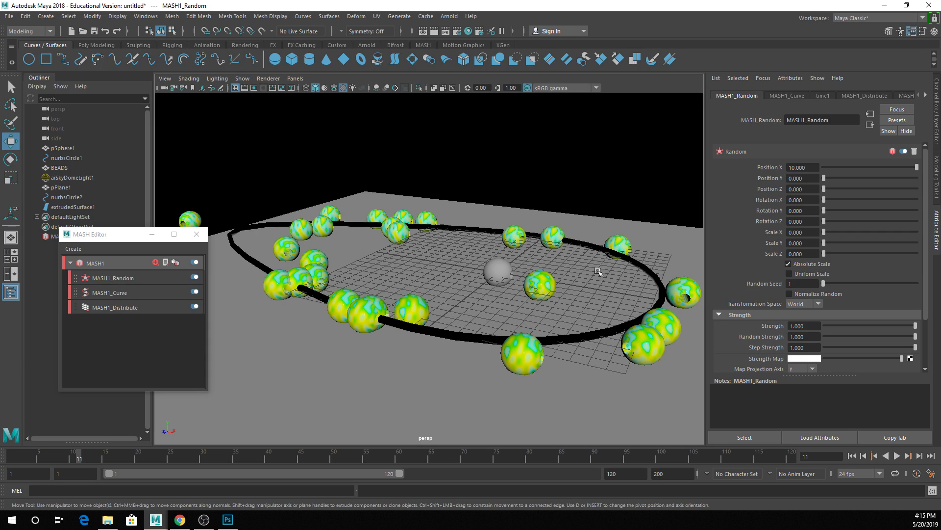
pyautogui.keyDown('alt'); pyautogui.moveTo(598, 271); pyautogui.dragTo(607, 291); pyautogui.keyUp('alt')
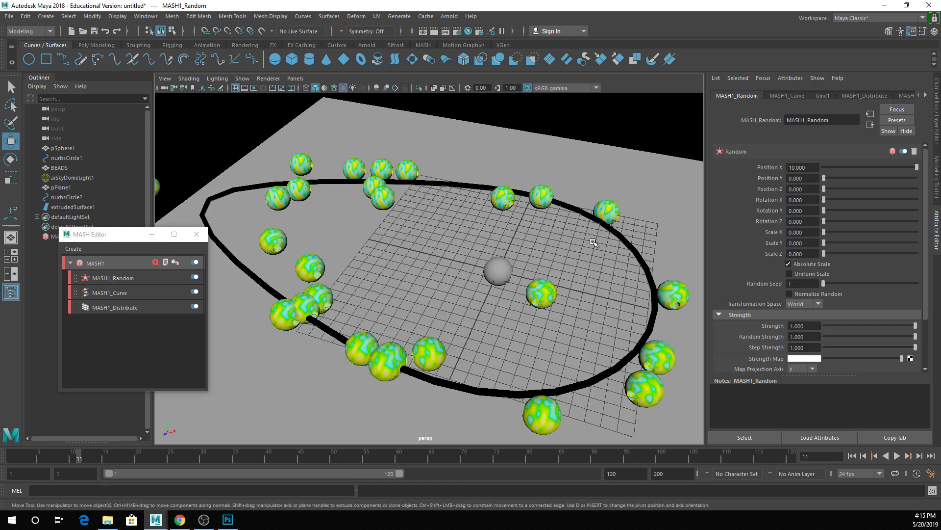
pyautogui.moveTo(853, 172); pyautogui.dragTo(815, 173)
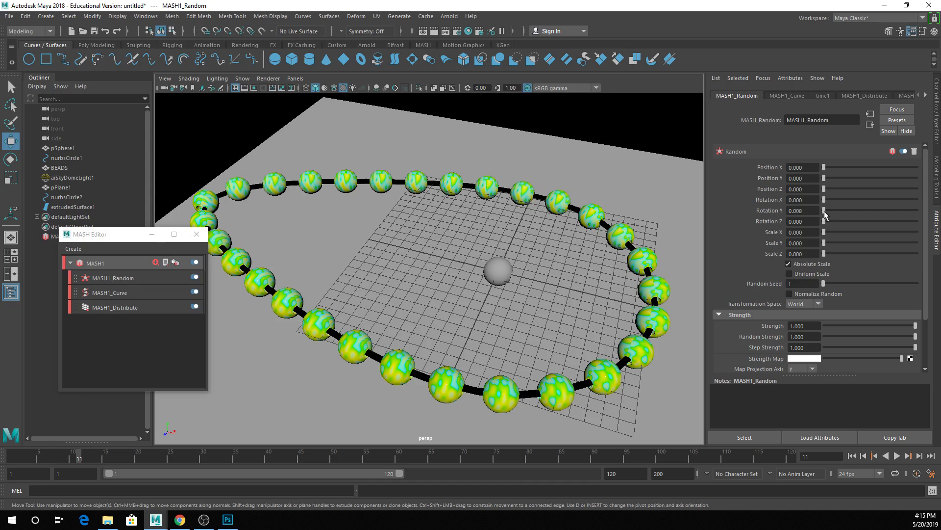
# Try the Random node's Rotation Y, leaving it at 0, and set Rotation X to 180 to vary the bead patterns.
pyautogui.moveTo(825, 214); pyautogui.dragTo(782, 241)
pyautogui.moveTo(820, 215); pyautogui.dragTo(848, 224)
pyautogui.moveTo(823, 200); pyautogui.dragTo(923, 221)
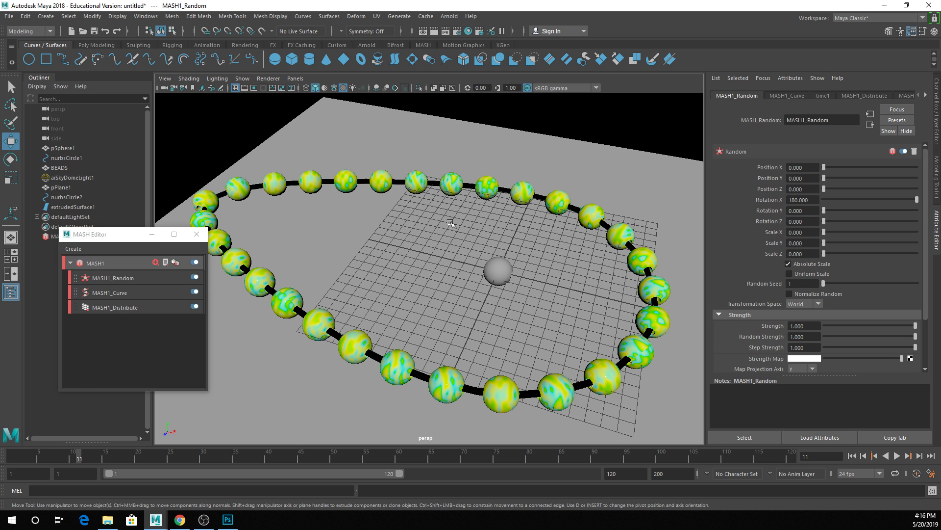
pyautogui.scroll(3, 482, 259)
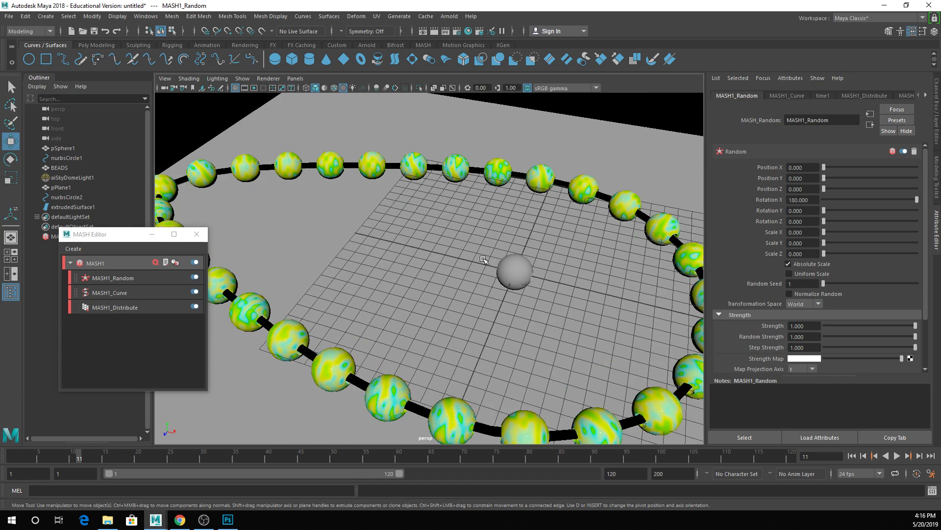
pyautogui.scroll(3, 483, 259)
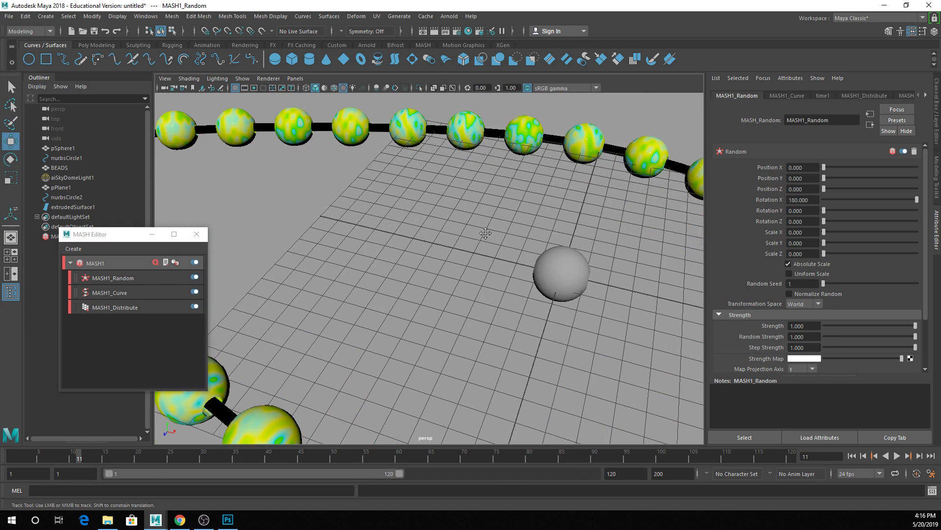
pyautogui.keyDown('alt'); pyautogui.moveTo(483, 259); pyautogui.dragTo(490, 338); pyautogui.keyUp('alt')
pyautogui.moveTo(837, 200); pyautogui.dragTo(937, 199)
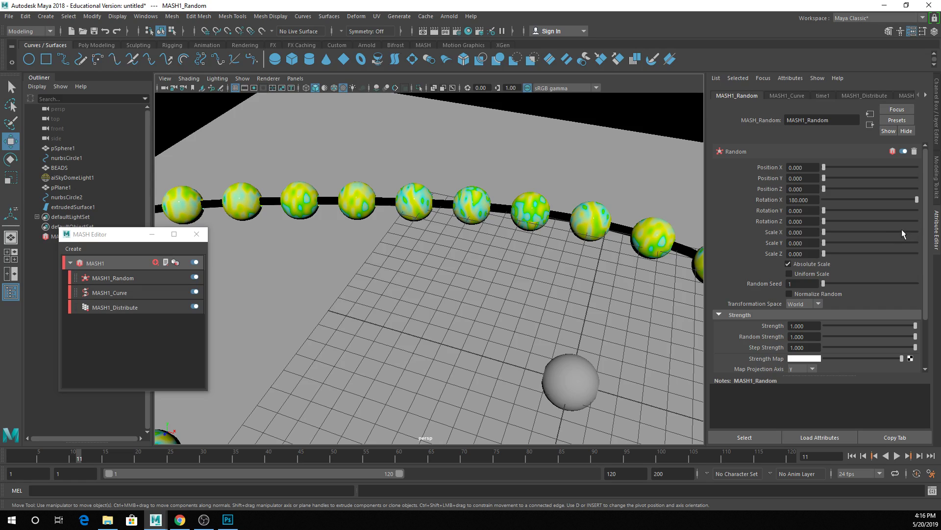
# Try stretching the beads with the Random node's Scale X at 10 and inspect them around the string.
pyautogui.keyDown('alt'); pyautogui.moveTo(302, 357); pyautogui.dragTo(564, 304); pyautogui.keyUp('alt')
pyautogui.moveTo(828, 237); pyautogui.dragTo(940, 267)
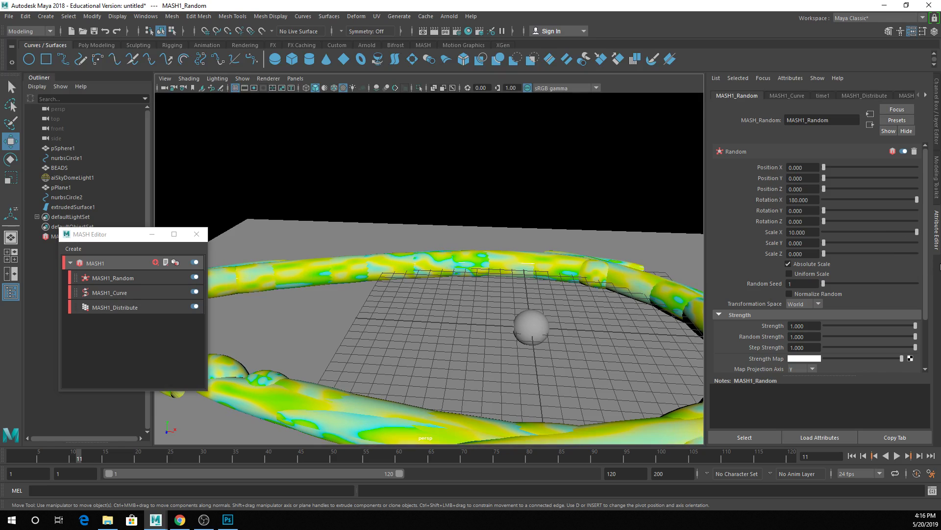
pyautogui.scroll(-4, 644, 289)
pyautogui.keyDown('alt'); pyautogui.moveTo(643, 288); pyautogui.dragTo(639, 236, button='middle'); pyautogui.keyUp('alt')
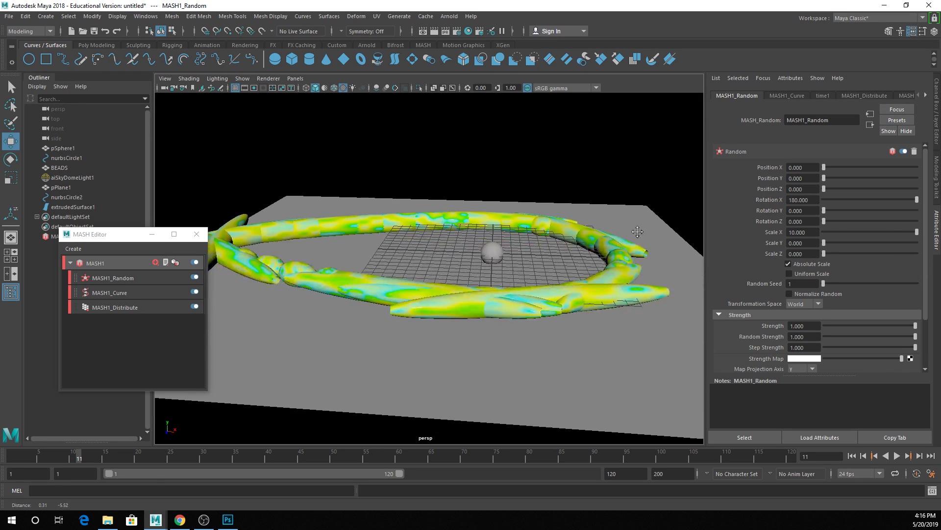
pyautogui.keyDown('alt'); pyautogui.moveTo(640, 235); pyautogui.dragTo(637, 264); pyautogui.keyUp('alt')
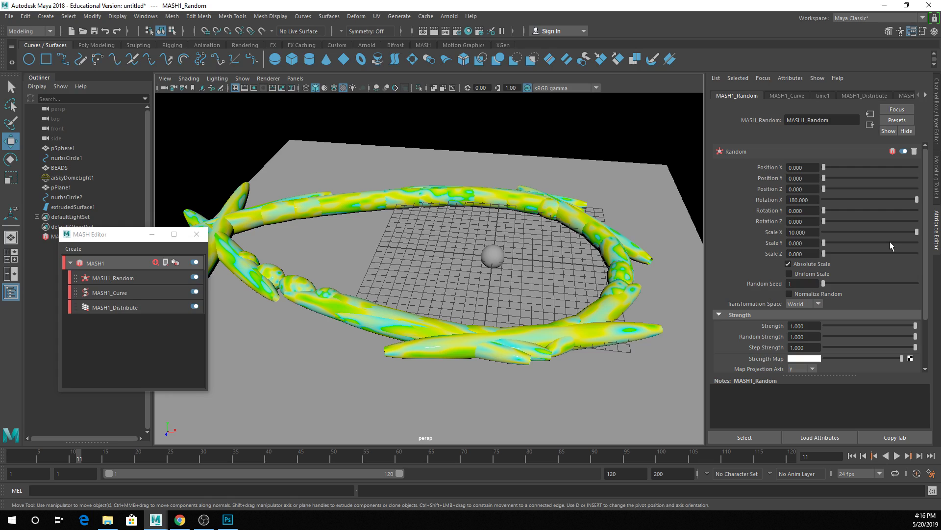
# Vary the bead sizes with the Random node's Scale X at about 0.532, Scale Y at 1.011 and Scale Z at 0.160.
pyautogui.moveTo(893, 253); pyautogui.dragTo(830, 243)
pyautogui.click(824, 232)
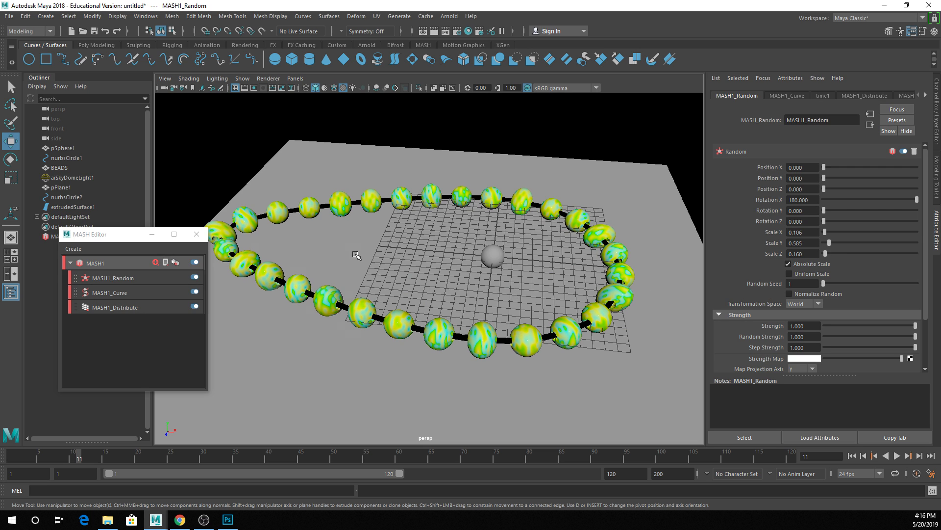
pyautogui.keyDown('alt'); pyautogui.moveTo(357, 255); pyautogui.dragTo(371, 297); pyautogui.keyUp('alt')
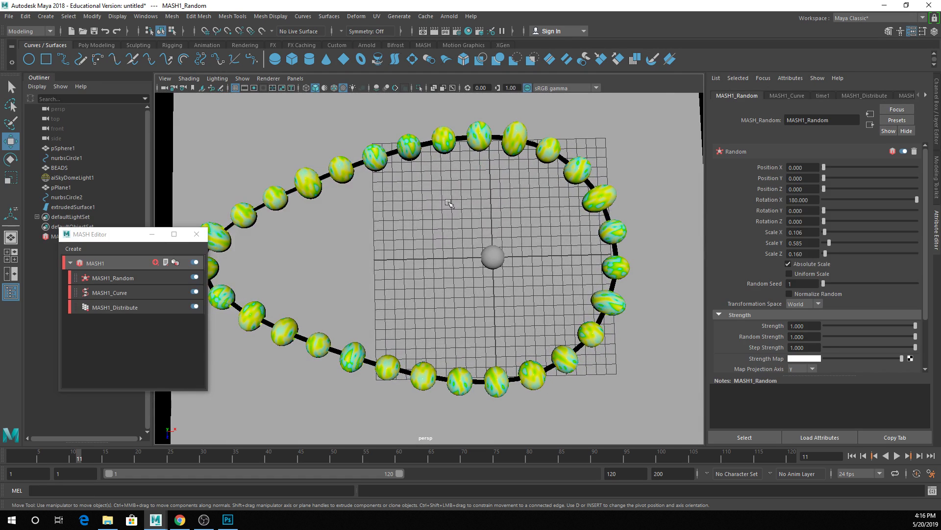
pyautogui.scroll(-2, 544, 285)
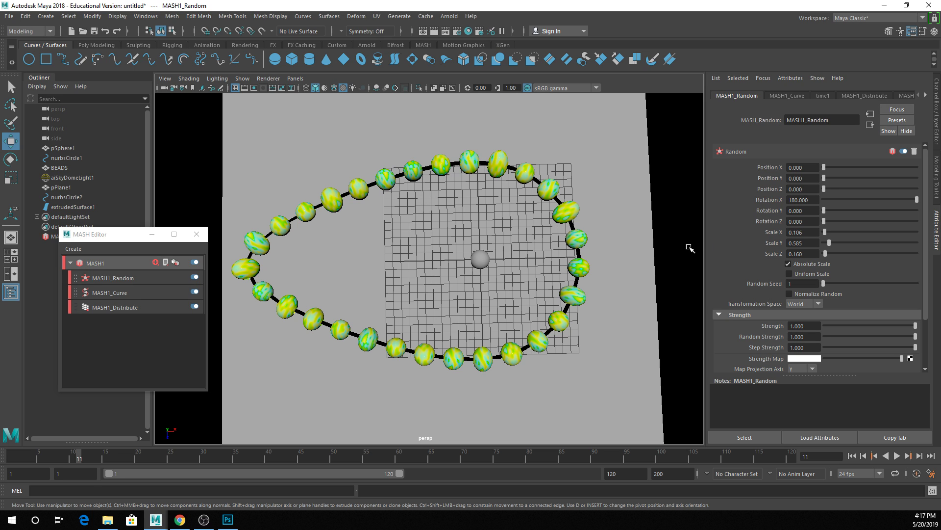
pyautogui.moveTo(829, 242); pyautogui.dragTo(829, 232)
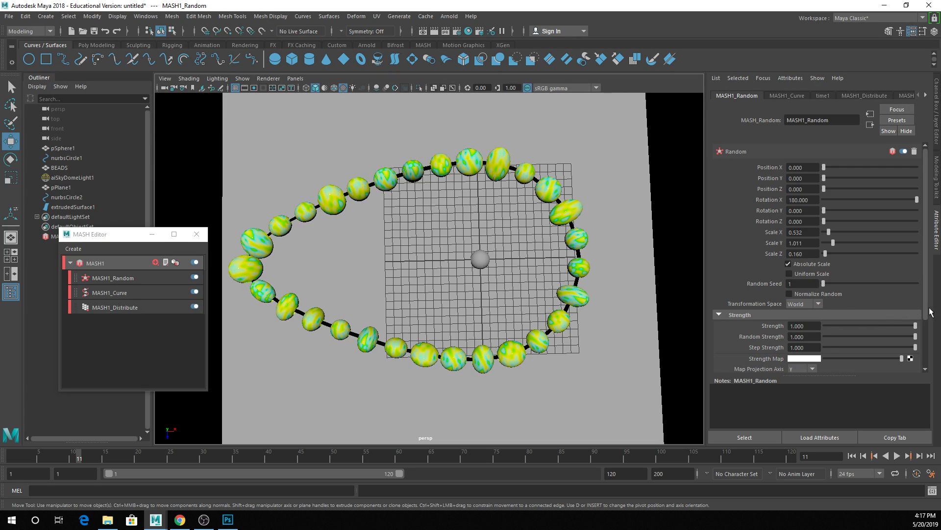
# Set the Random node's Strength to 0 to switch off the bead randomization.
pyautogui.doubleClick(803, 326)
pyautogui.write('0')
pyautogui.press('Return')
pyautogui.moveTo(826, 325); pyautogui.dragTo(858, 320)
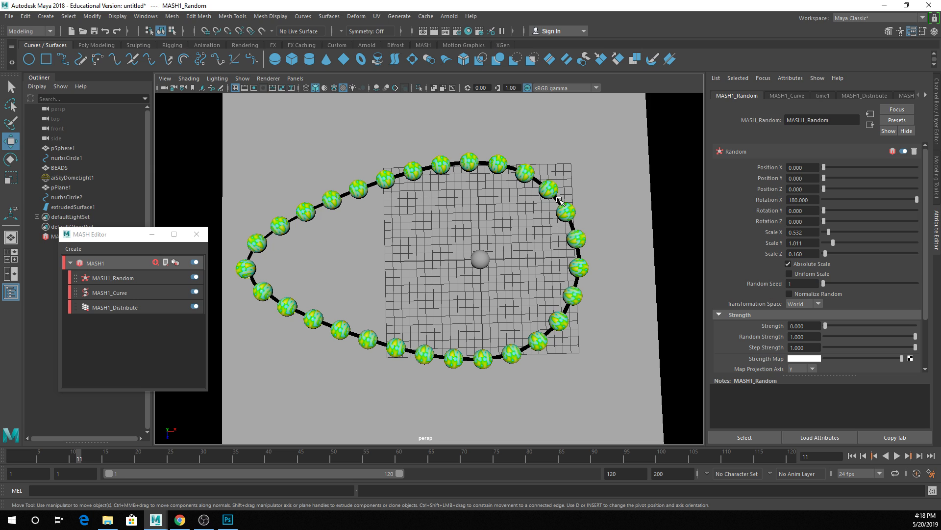
pyautogui.scroll(-2, 837, 254)
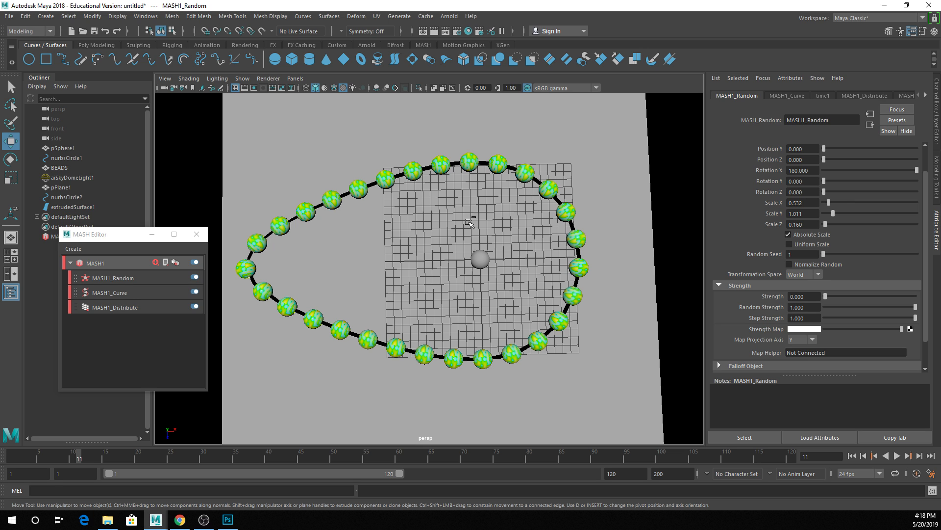
# Start a new empty scene, discarding the changes to the bead scene.
pyautogui.hotkey('ctrl', 'n')
pyautogui.click(472, 261)
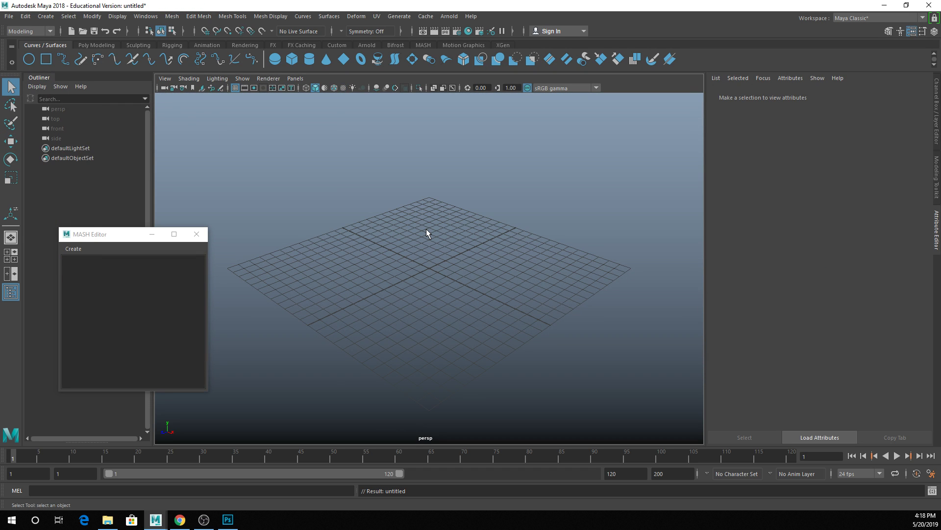
# Draw an open, self-crossing curve of 15 control vertices looping across the grid with the CV Curve Tool.
pyautogui.click(45, 16)
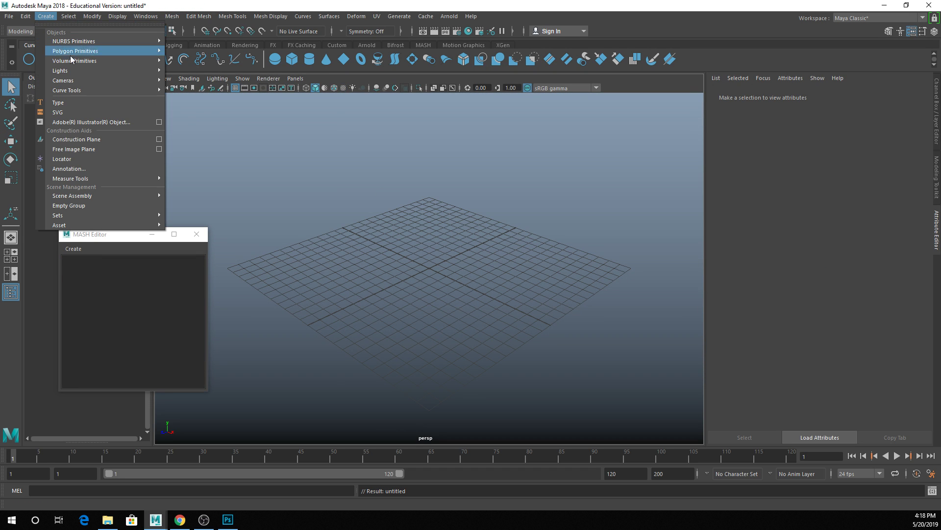
pyautogui.moveTo(78, 76)
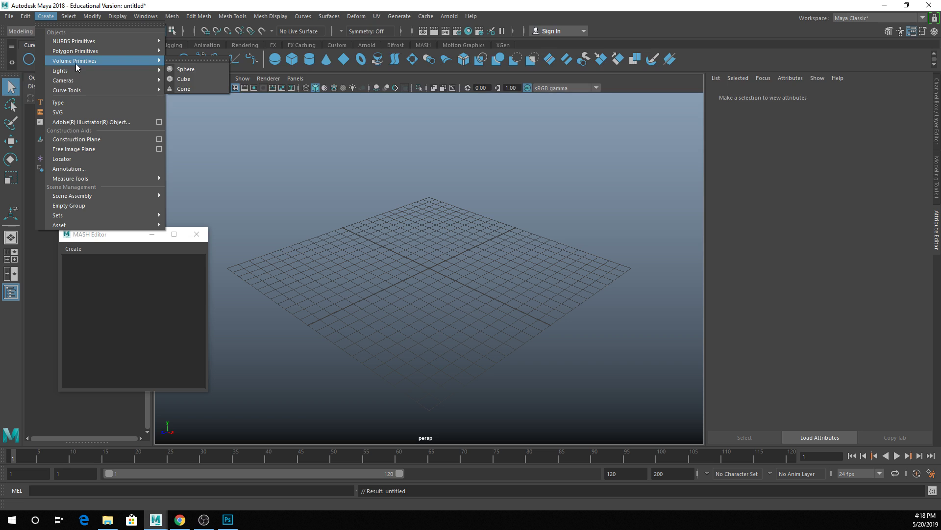
pyautogui.moveTo(143, 90)
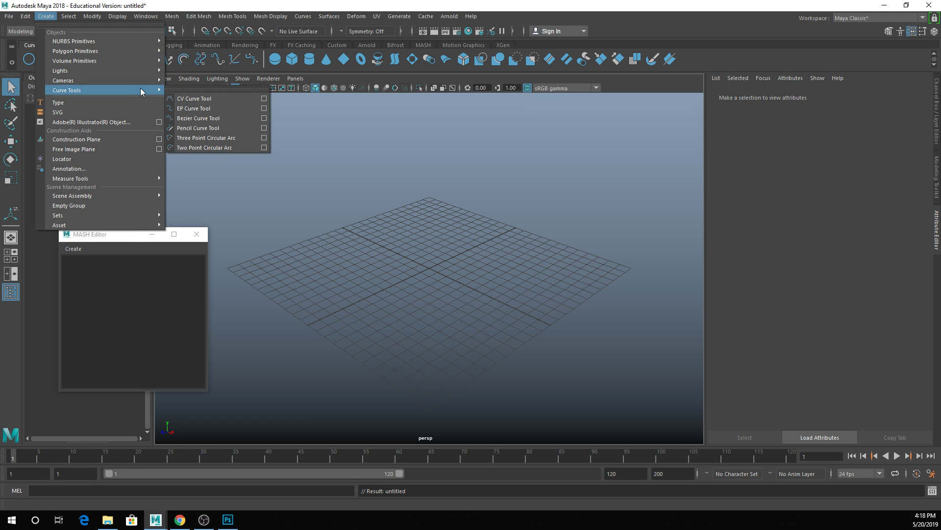
pyautogui.click(211, 98)
pyautogui.click(363, 327)
pyautogui.click(328, 204)
pyautogui.click(523, 113)
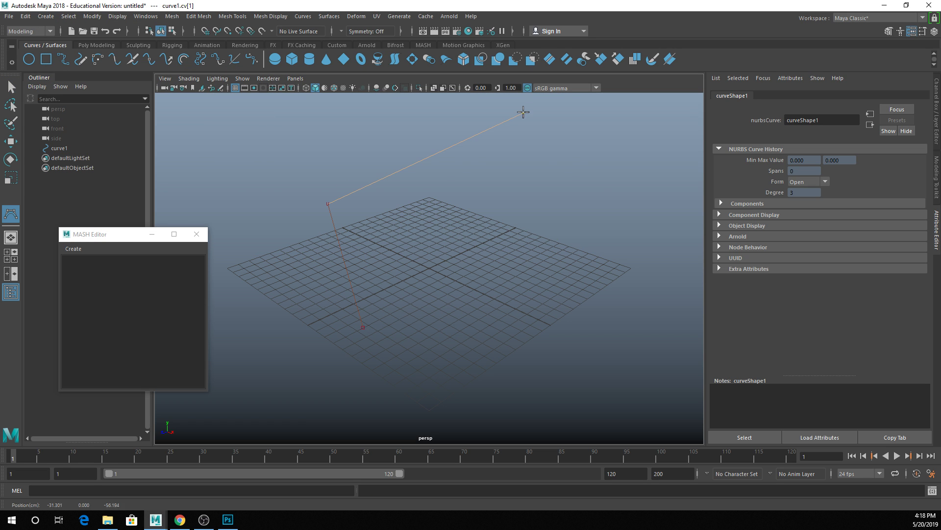
pyautogui.click(604, 197)
pyautogui.click(609, 264)
pyautogui.click(497, 246)
pyautogui.click(511, 354)
pyautogui.click(443, 361)
pyautogui.click(421, 225)
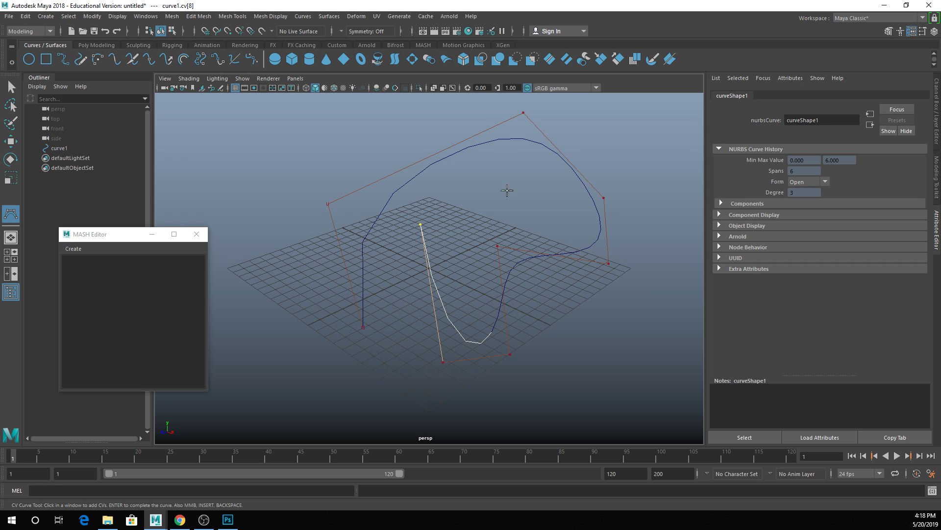
pyautogui.click(310, 179)
pyautogui.click(236, 196)
pyautogui.click(293, 386)
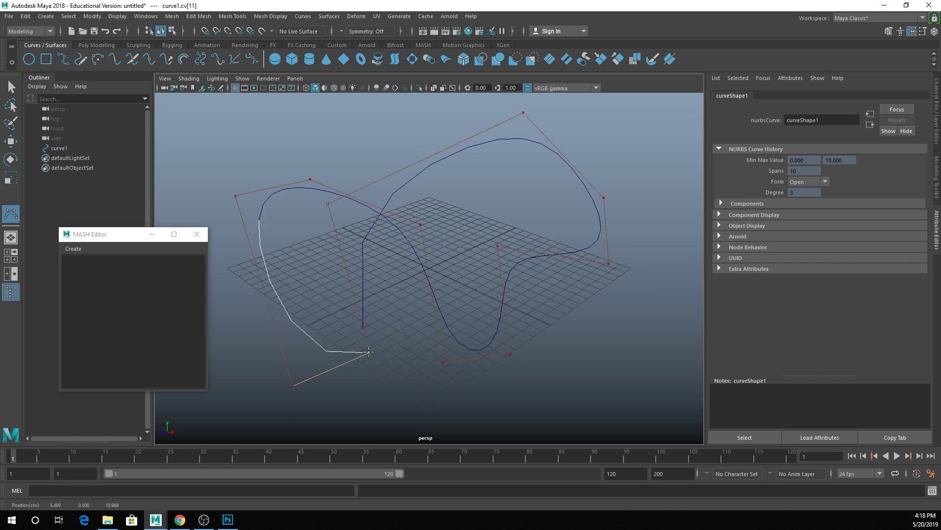
pyautogui.click(370, 351)
pyautogui.click(501, 190)
pyautogui.click(604, 139)
pyautogui.press('Return')
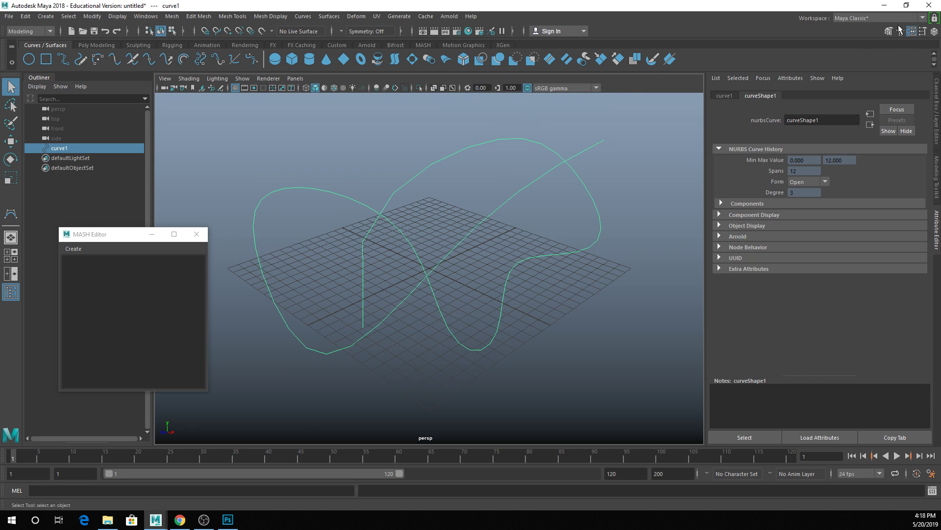
# Switch the curve to control vertex editing and raise two vertices around the near loop above the grid.
pyautogui.moveTo(355, 214); pyautogui.dragTo(293, 213, button='right')
pyautogui.moveTo(280, 162); pyautogui.dragTo(334, 187)
pyautogui.press('w')
pyautogui.moveTo(337, 147); pyautogui.dragTo(336, 101)
pyautogui.press('q')
pyautogui.click(433, 230)
pyautogui.press('w')
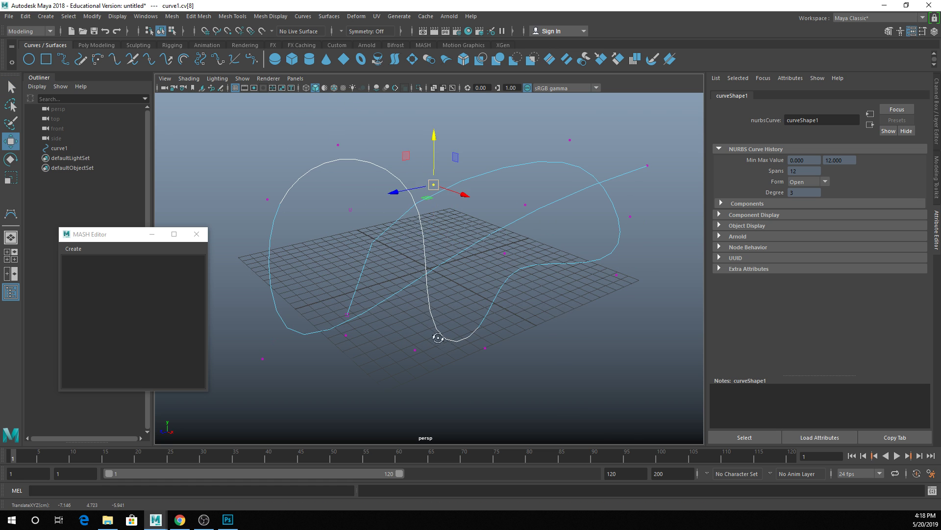
# Lower two neighbouring control vertices of the curve's last bend well below the grid.
pyautogui.keyDown('alt'); pyautogui.moveTo(437, 336); pyautogui.dragTo(422, 305); pyautogui.keyUp('alt')
pyautogui.click(390, 275)
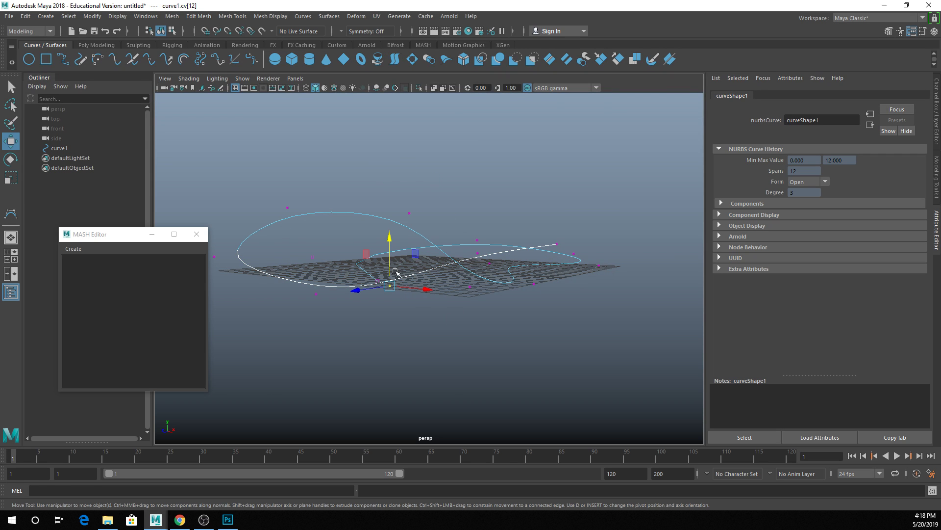
pyautogui.moveTo(390, 274); pyautogui.dragTo(390, 364)
pyautogui.press('q')
pyautogui.moveTo(293, 278); pyautogui.dragTo(326, 308)
pyautogui.press('w')
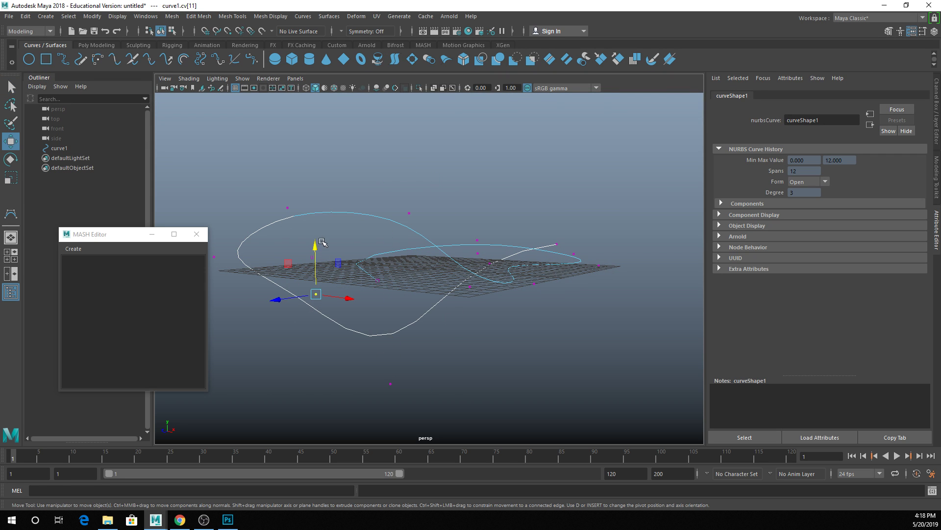
pyautogui.moveTo(316, 248); pyautogui.dragTo(316, 297)
# Raise the two neighbouring control vertices at the top of the large loop, then return to object mode and deselect the curve.
pyautogui.keyDown('alt'); pyautogui.moveTo(440, 261); pyautogui.dragTo(530, 225); pyautogui.keyUp('alt')
pyautogui.keyDown('alt'); pyautogui.moveTo(694, 210); pyautogui.dragTo(580, 291); pyautogui.keyUp('alt')
pyautogui.keyDown('shift'); pyautogui.moveTo(594, 203); pyautogui.dragTo(525, 297); pyautogui.keyUp('shift')
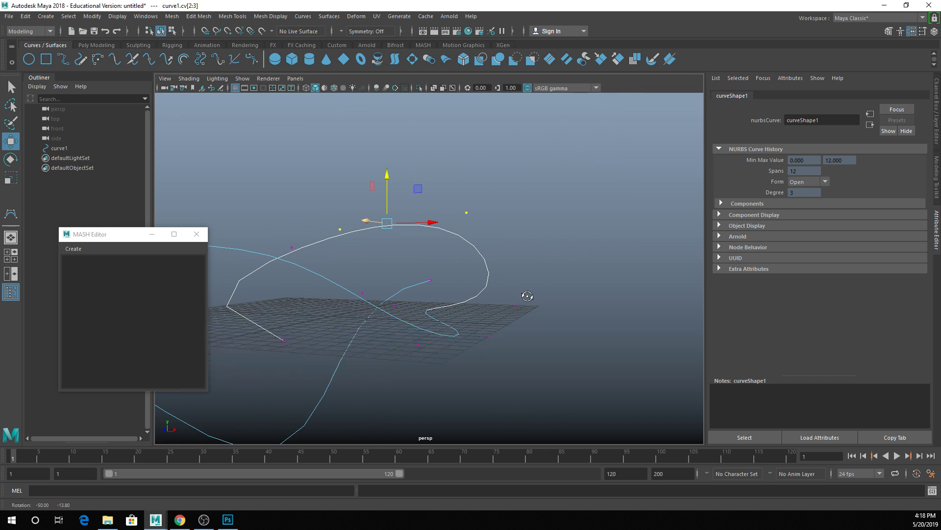
pyautogui.press('q')
pyautogui.keyDown('alt'); pyautogui.moveTo(454, 281); pyautogui.dragTo(516, 212); pyautogui.keyUp('alt')
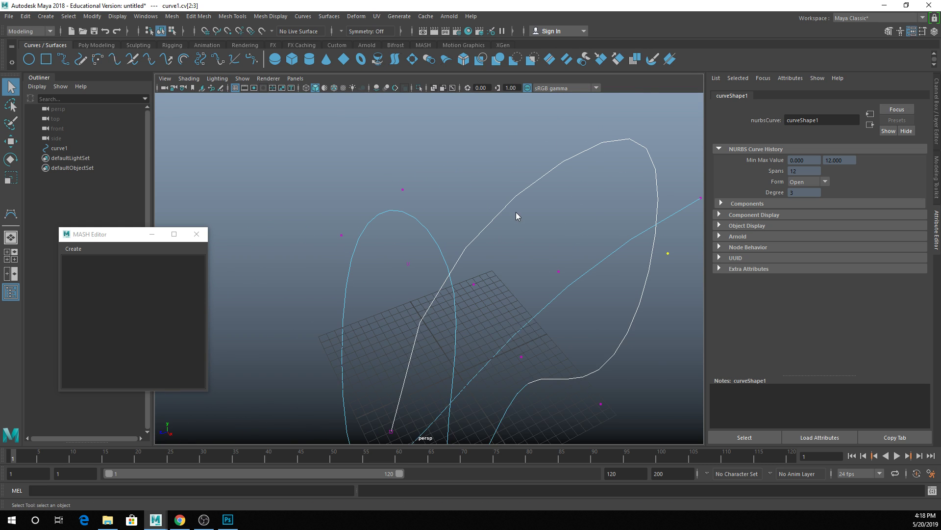
pyautogui.scroll(-3, 551, 266)
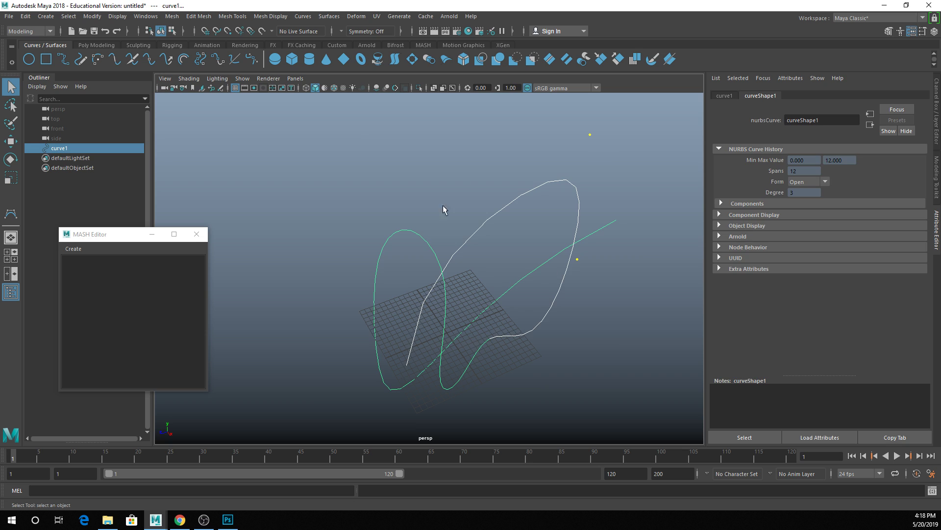
pyautogui.click(358, 137)
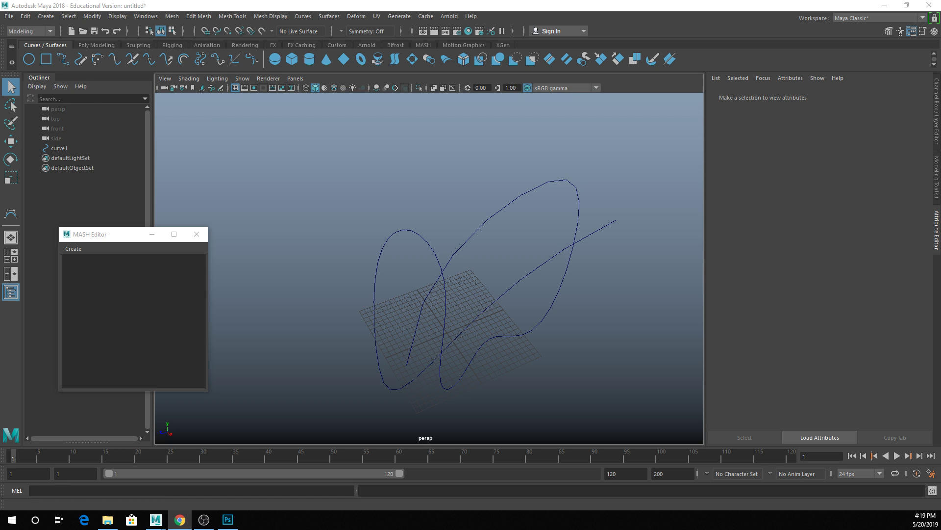
# Search Google in Chrome for "barbed wire", examine a close-up reference image of a barb, and return to Maya.
pyautogui.click(179, 519)
pyautogui.write('barbed wire')
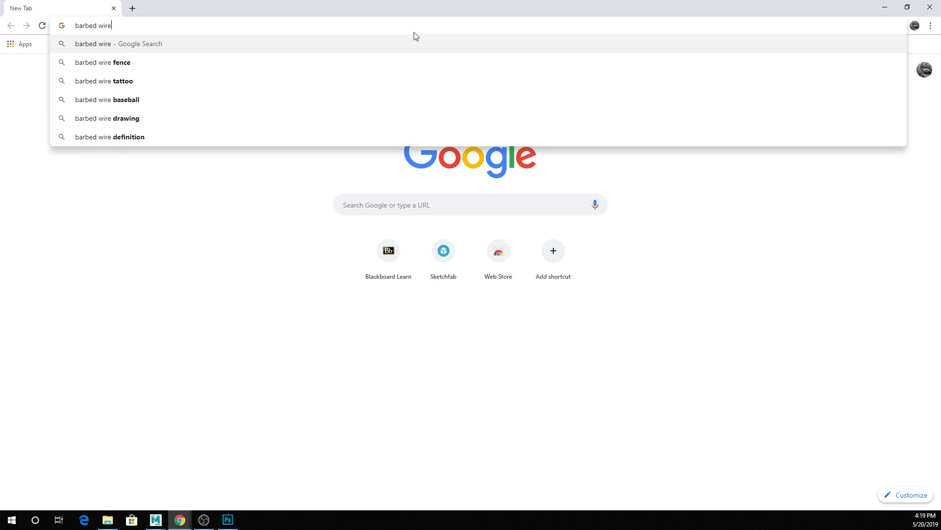
pyautogui.press('Return')
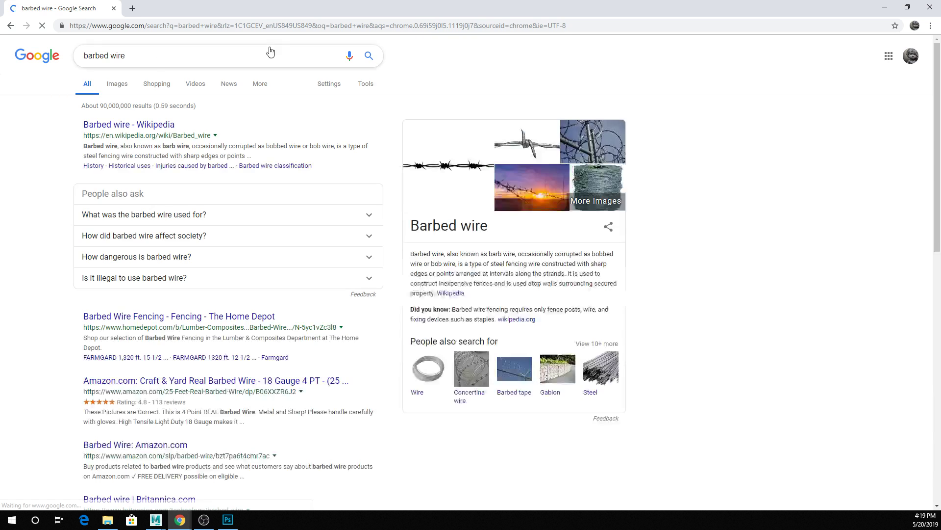
pyautogui.click(508, 136)
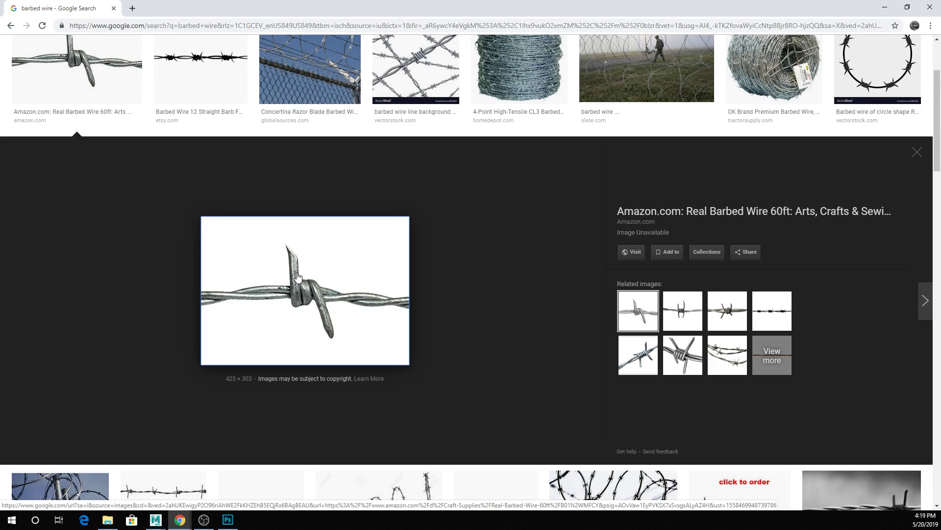
pyautogui.click(893, 6)
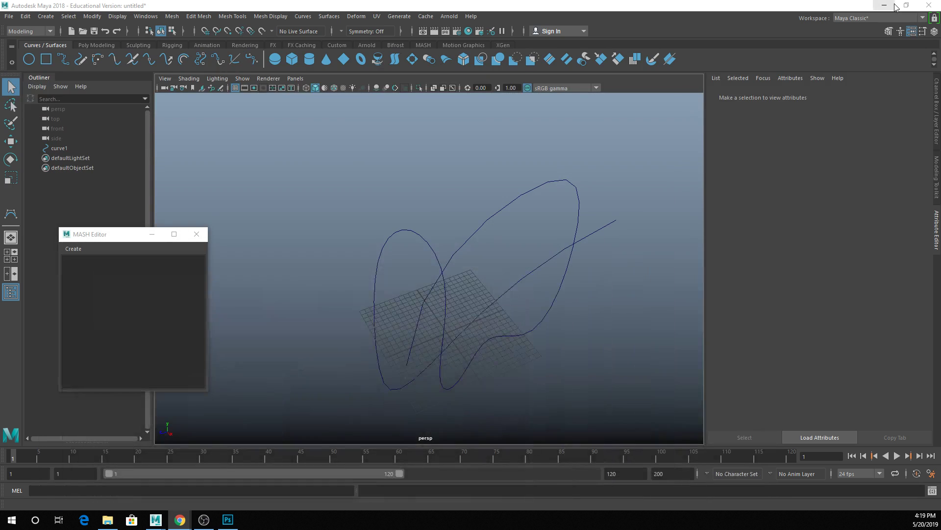
# Create a polygon disc at the origin, duplicate it and move the copy about 2.1 units along negative Z beside the original.
pyautogui.click(107, 48)
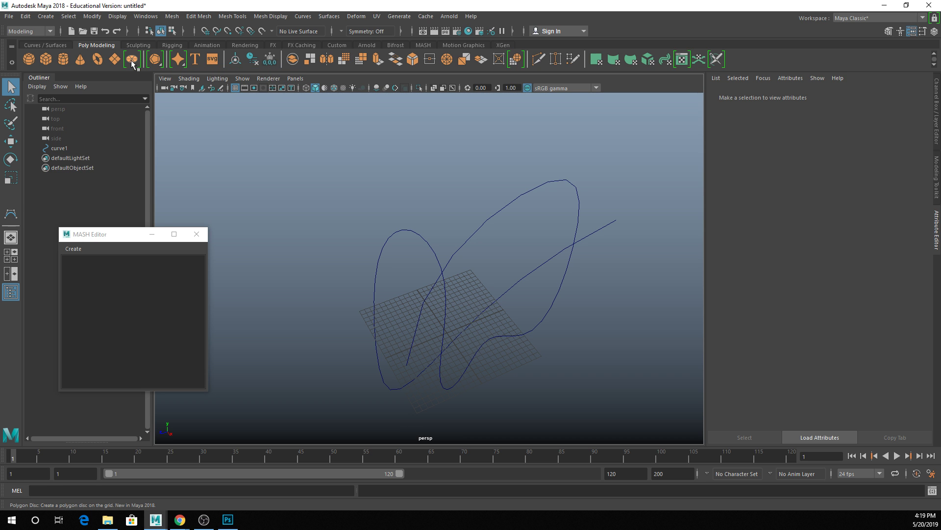
pyautogui.scroll(5, 478, 367)
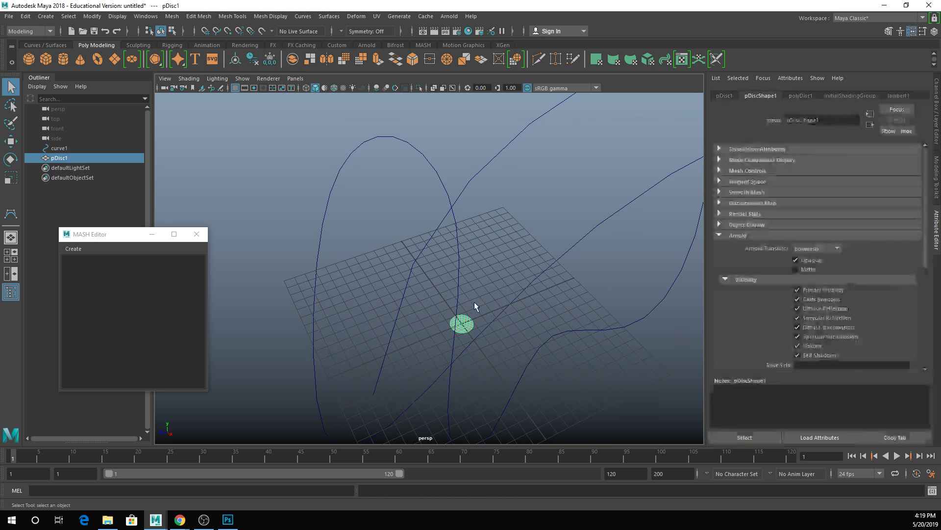
pyautogui.hotkey('ctrl', 'd')
pyautogui.press('w')
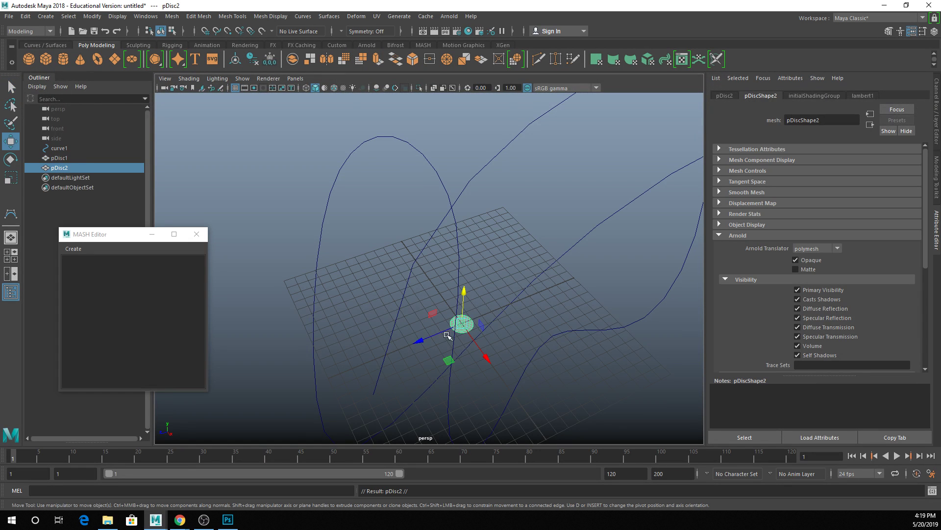
pyautogui.moveTo(422, 339); pyautogui.dragTo(459, 322)
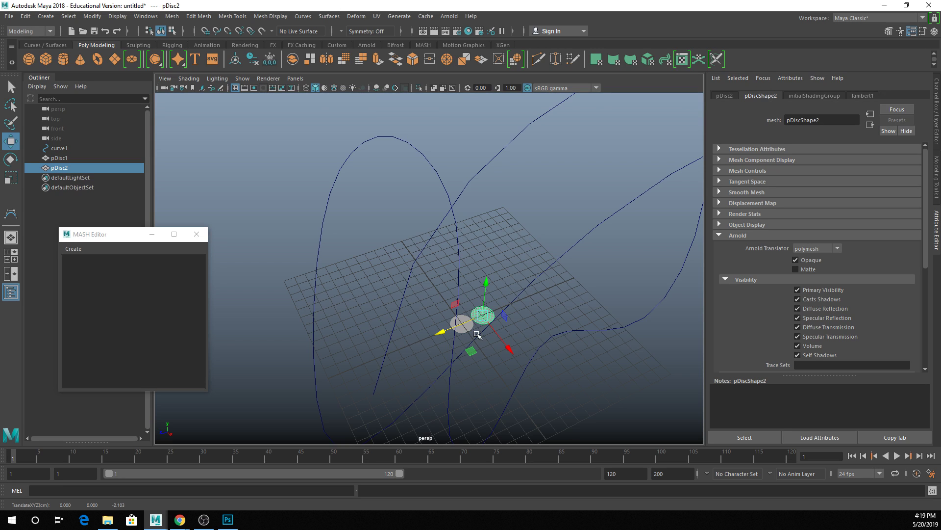
# Combine the two discs into a single mesh and delete its construction history.
pyautogui.press('q')
pyautogui.press('w')
pyautogui.press('q')
pyautogui.keyDown('shift'); pyautogui.click(467, 327); pyautogui.keyUp('shift')
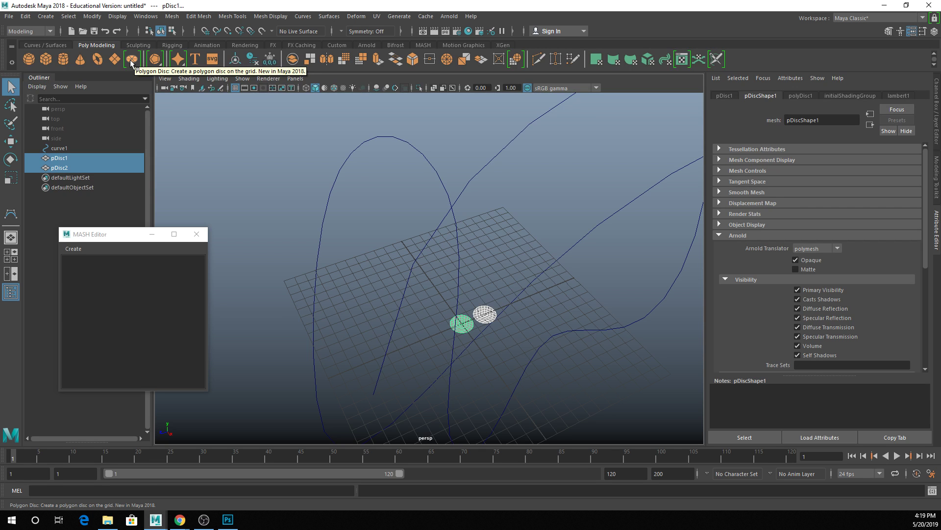
pyautogui.scroll(3, 510, 286)
pyautogui.keyDown('alt'); pyautogui.moveTo(431, 254); pyautogui.dragTo(371, 216, button='middle'); pyautogui.keyUp('alt')
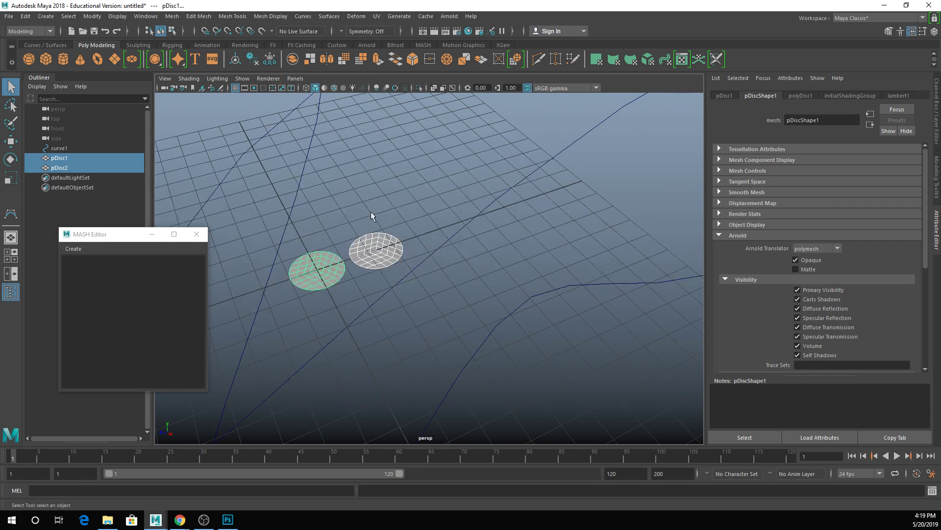
pyautogui.click(172, 16)
pyautogui.click(184, 50)
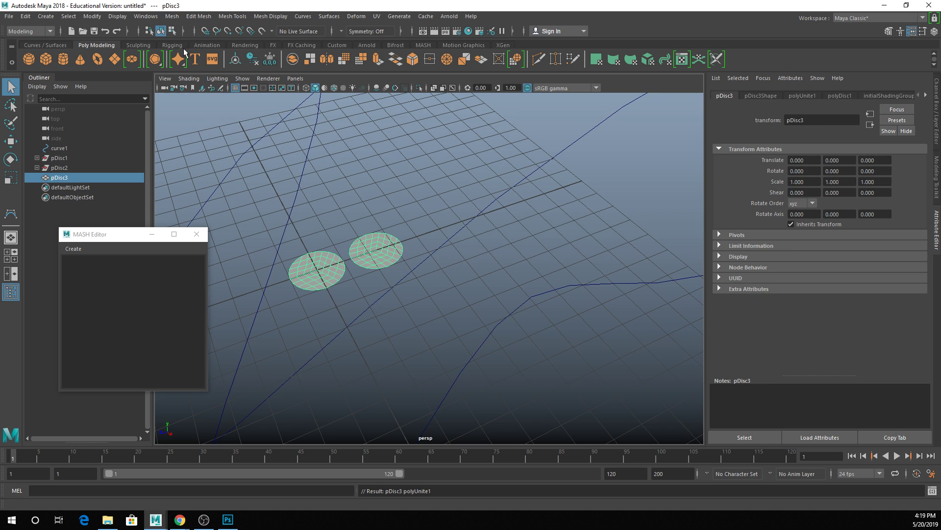
pyautogui.hotkey('alt', 'shift', 'd')
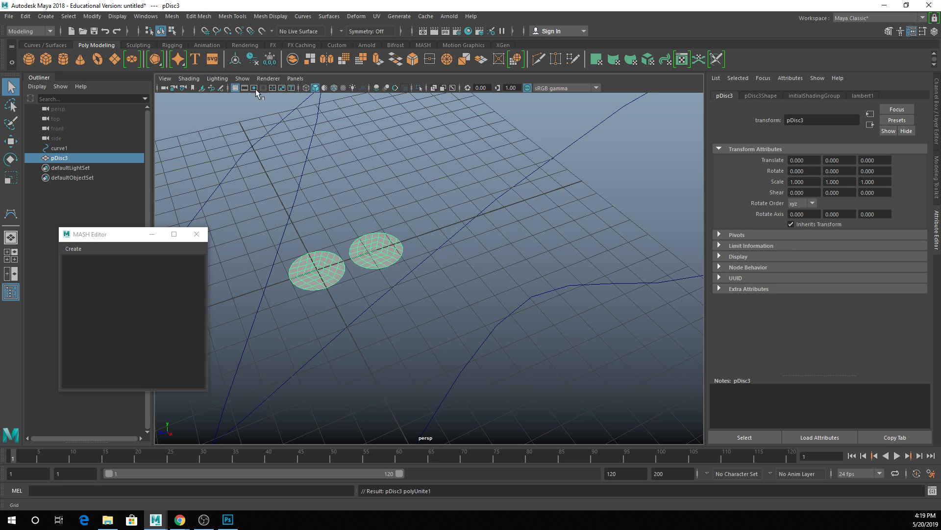
# Place the combined discs at the curve's open end, rotate them about 95.5 in X and 80.5 in Z, and scale them to about 0.446.
pyautogui.press('a')
pyautogui.press('w')
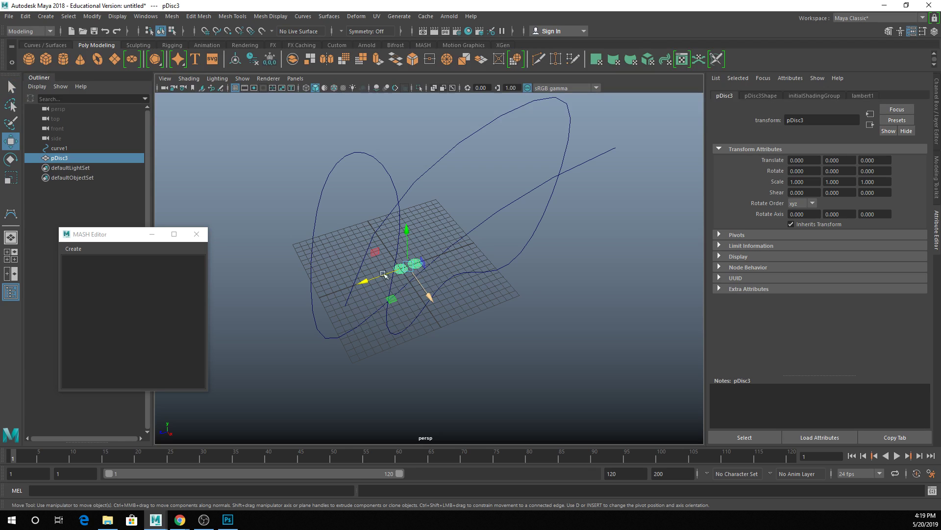
pyautogui.moveTo(383, 273); pyautogui.dragTo(606, 175)
pyautogui.press('e')
pyautogui.moveTo(661, 147); pyautogui.dragTo(620, 98)
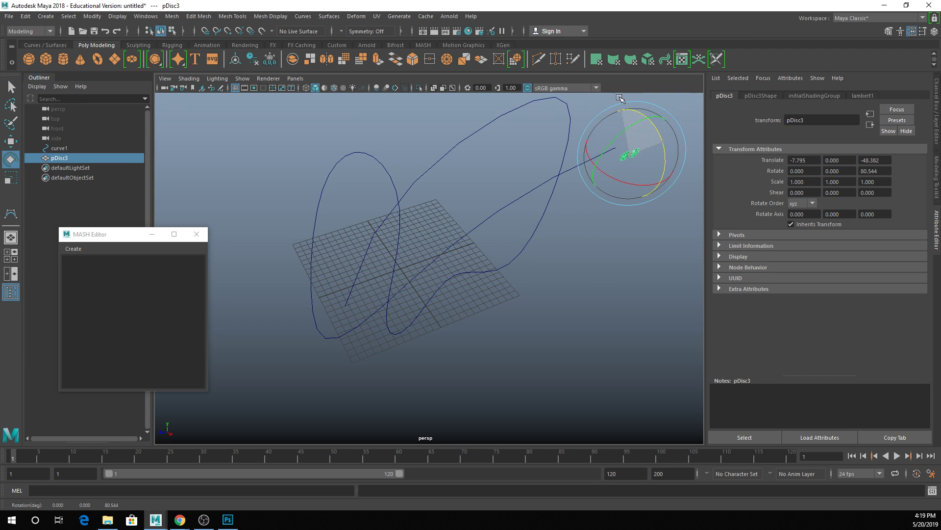
pyautogui.moveTo(608, 175); pyautogui.dragTo(240, 267)
pyautogui.press('w')
pyautogui.press('r')
pyautogui.moveTo(429, 268); pyautogui.dragTo(448, 227)
# Select all faces of the combined discs together with the curve and extrude the faces along it.
pyautogui.press('q')
pyautogui.rightClick(427, 269)
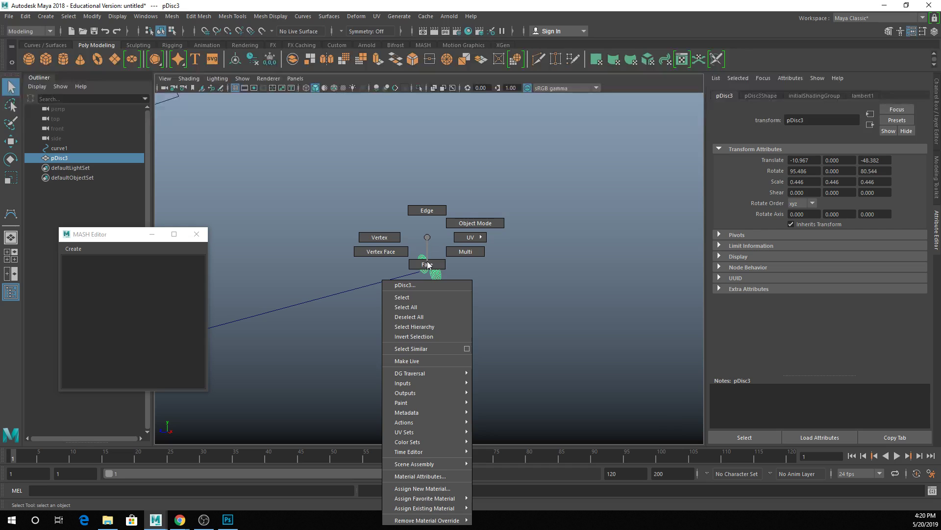
pyautogui.moveTo(428, 261); pyautogui.dragTo(395, 225, button='right')
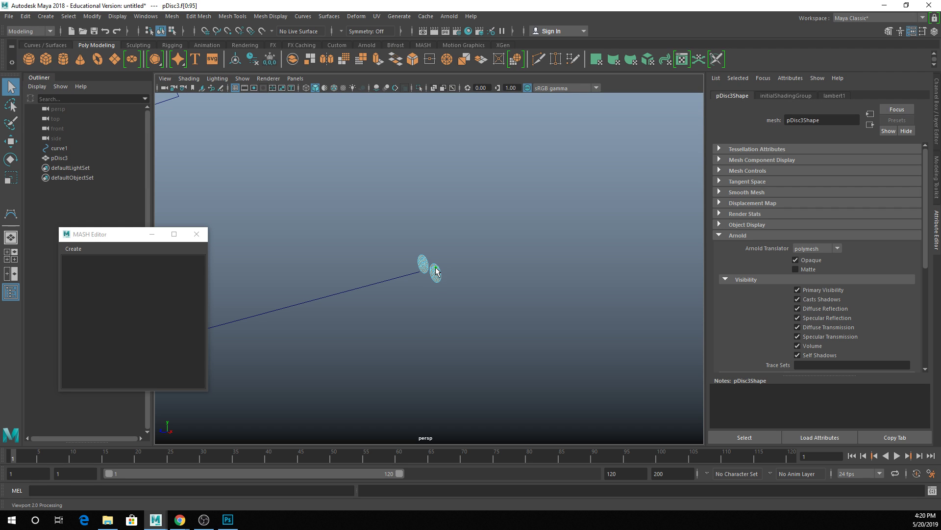
pyautogui.press('f')
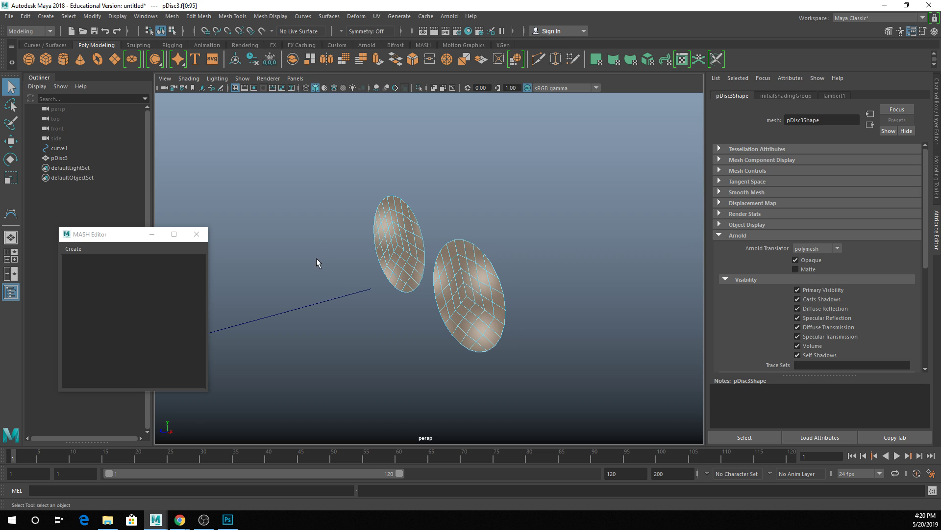
pyautogui.click(323, 302)
pyautogui.scroll(-5, 356, 365)
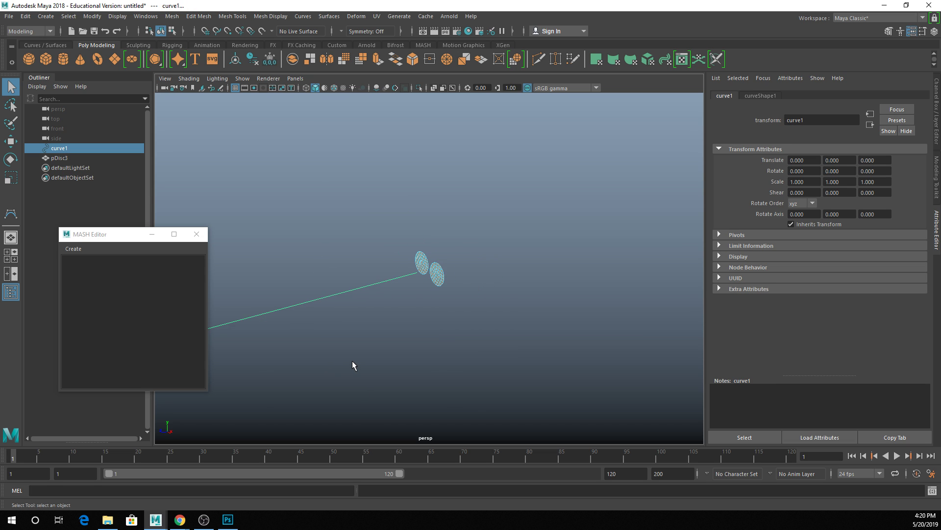
pyautogui.keyDown('alt'); pyautogui.moveTo(316, 346); pyautogui.dragTo(385, 73); pyautogui.keyUp('alt')
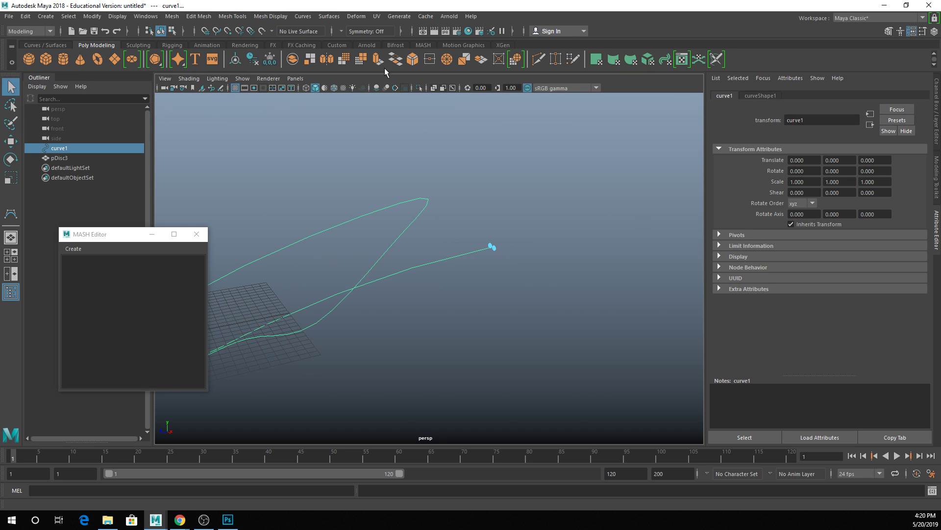
pyautogui.click(378, 59)
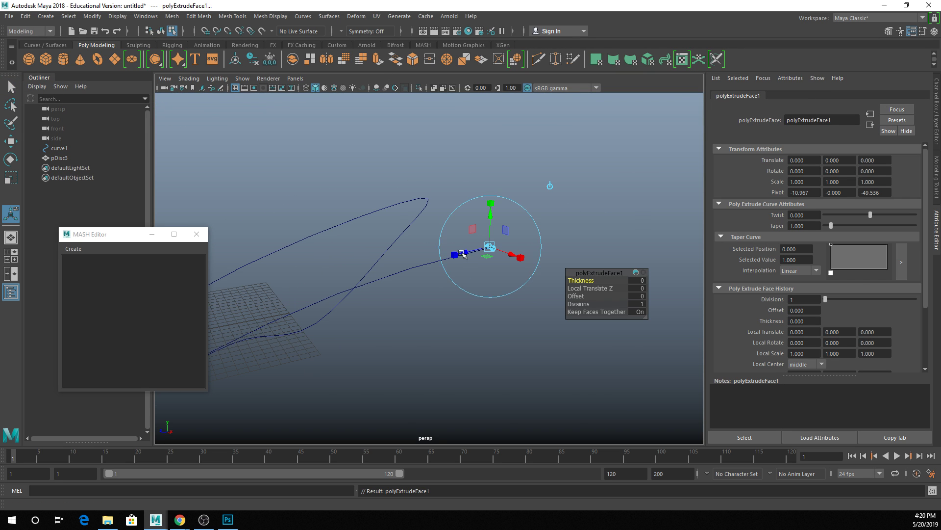
# Undo the face extrusion along the curve and return the combined discs to object mode.
pyautogui.scroll(3, 520, 278)
pyautogui.hotkey('ctrl', 'z')
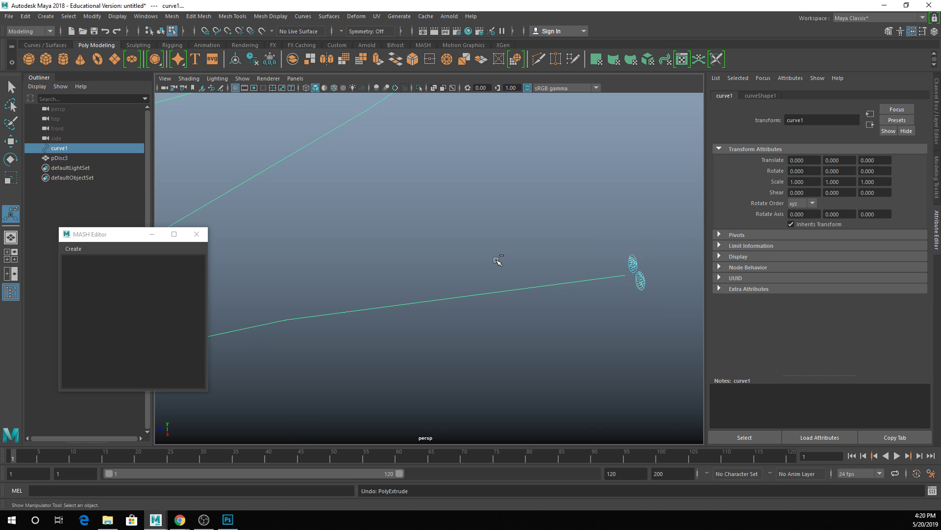
pyautogui.press('q')
pyautogui.moveTo(626, 264); pyautogui.dragTo(680, 216, button='right')
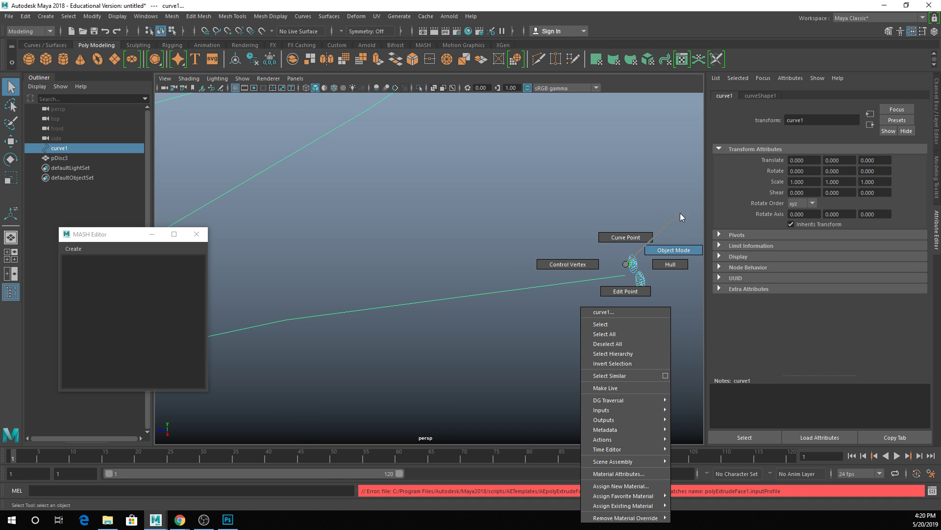
pyautogui.moveTo(642, 250); pyautogui.dragTo(680, 224, button='right')
pyautogui.hotkey('ctrl', 'z')
pyautogui.hotkey('ctrl', 'z')
# Move the combined discs to the curve's opposite end at about X 3.139, Z 10.697 and rotate them to about -26.75 in X.
pyautogui.click(637, 252)
pyautogui.click(636, 276)
pyautogui.scroll(-5, 634, 277)
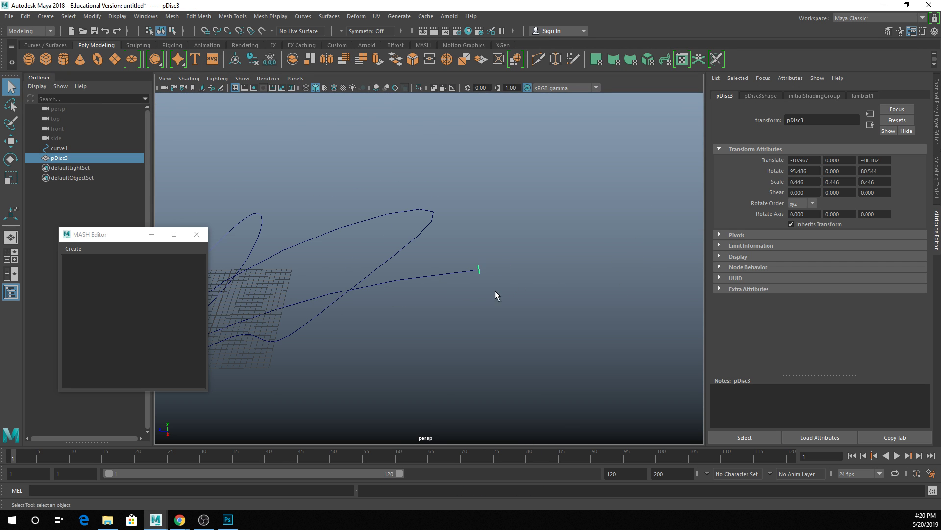
pyautogui.keyDown('alt'); pyautogui.moveTo(495, 291); pyautogui.dragTo(603, 272, button='middle'); pyautogui.keyUp('alt')
pyautogui.press('w')
pyautogui.moveTo(588, 251); pyautogui.dragTo(268, 289)
pyautogui.press('e')
pyautogui.press('f')
pyautogui.keyDown('alt'); pyautogui.moveTo(393, 292); pyautogui.dragTo(511, 251); pyautogui.keyUp('alt')
pyautogui.scroll(-5, 505, 261)
pyautogui.press('w')
pyautogui.press('q')
# Select all faces of the combined discs together with the curve and extrude them from the new end.
pyautogui.moveTo(510, 251); pyautogui.dragTo(510, 260, button='right')
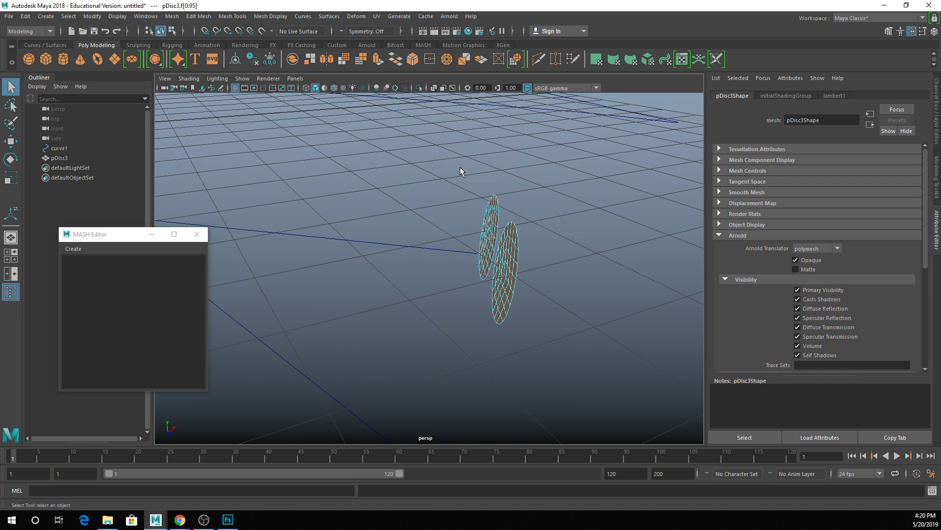
pyautogui.keyDown('shift'); pyautogui.click(412, 240); pyautogui.keyUp('shift')
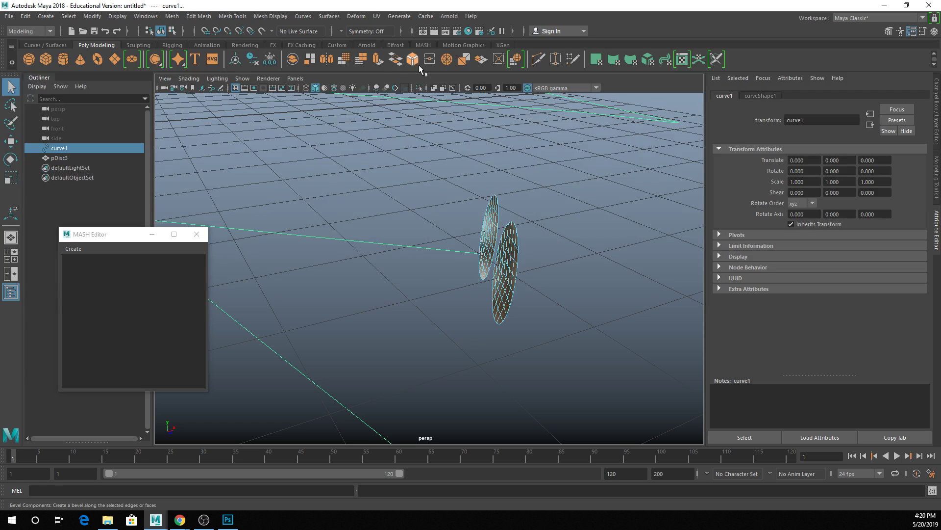
pyautogui.click(377, 64)
pyautogui.scroll(-8, 492, 258)
pyautogui.keyDown('alt'); pyautogui.moveTo(489, 253); pyautogui.dragTo(441, 282); pyautogui.keyUp('alt')
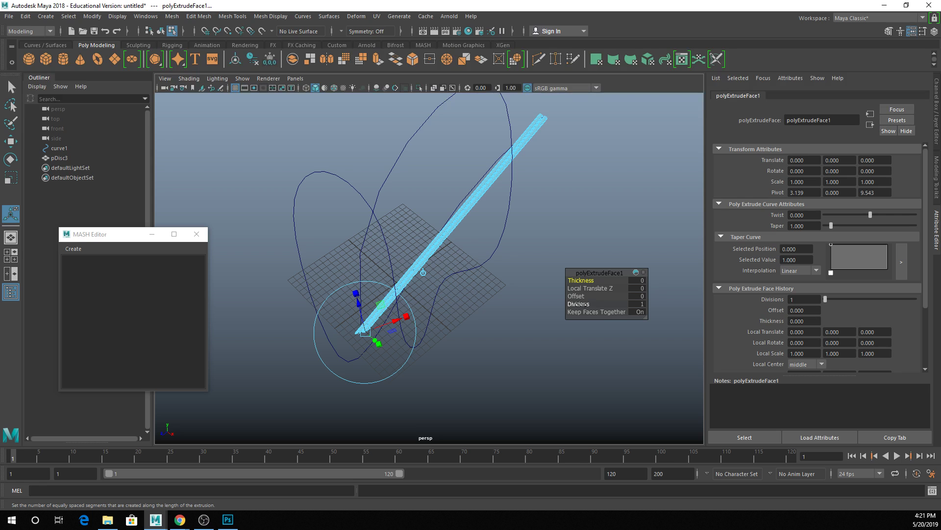
# Set the extrusion's divisions to 400 so the tubes follow the curve.
pyautogui.click(579, 303)
pyautogui.moveTo(579, 304); pyautogui.dragTo(777, 313, button='middle')
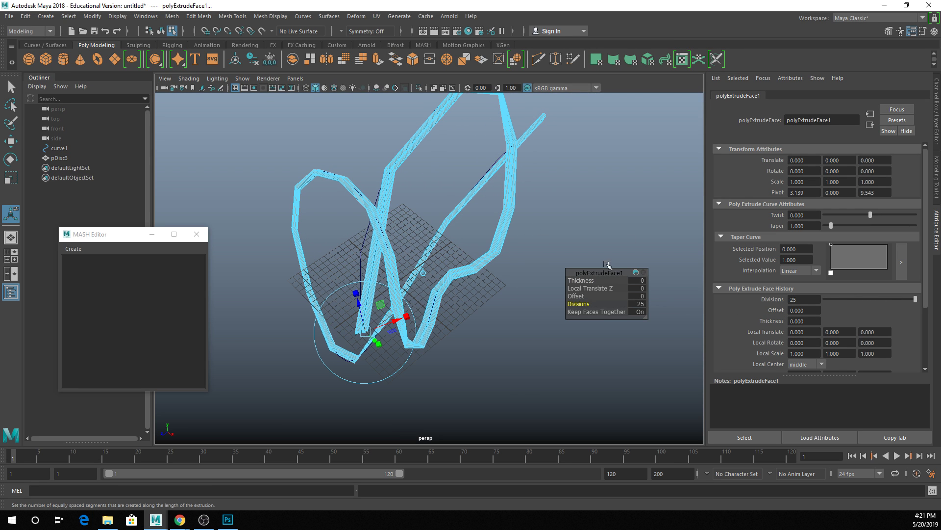
pyautogui.click(636, 303)
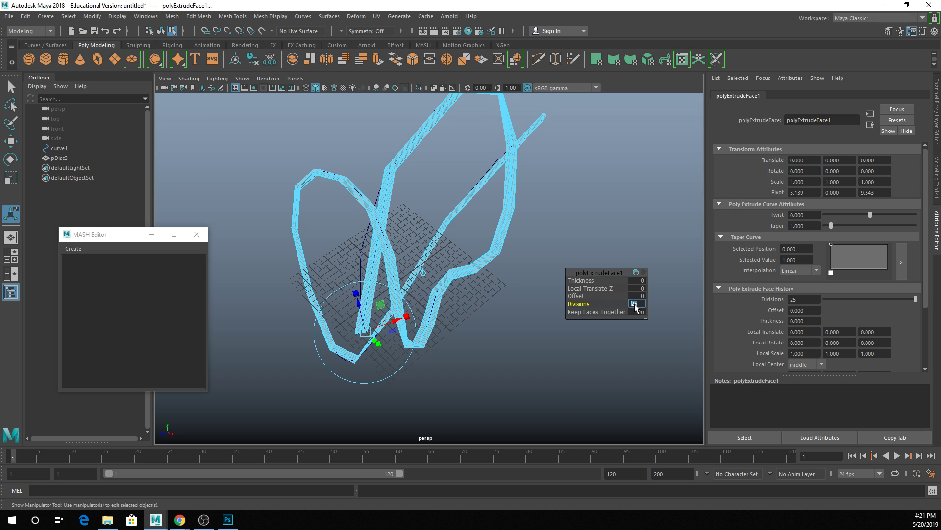
pyautogui.write('400')
pyautogui.press('Return')
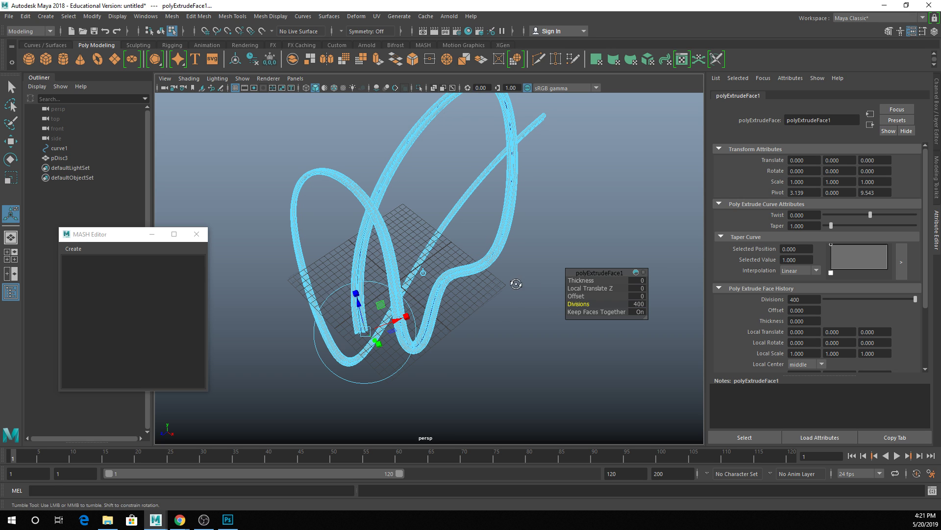
pyautogui.keyDown('alt'); pyautogui.moveTo(516, 284); pyautogui.dragTo(483, 285); pyautogui.keyUp('alt')
pyautogui.scroll(5, 482, 284)
pyautogui.scroll(-1, 460, 296)
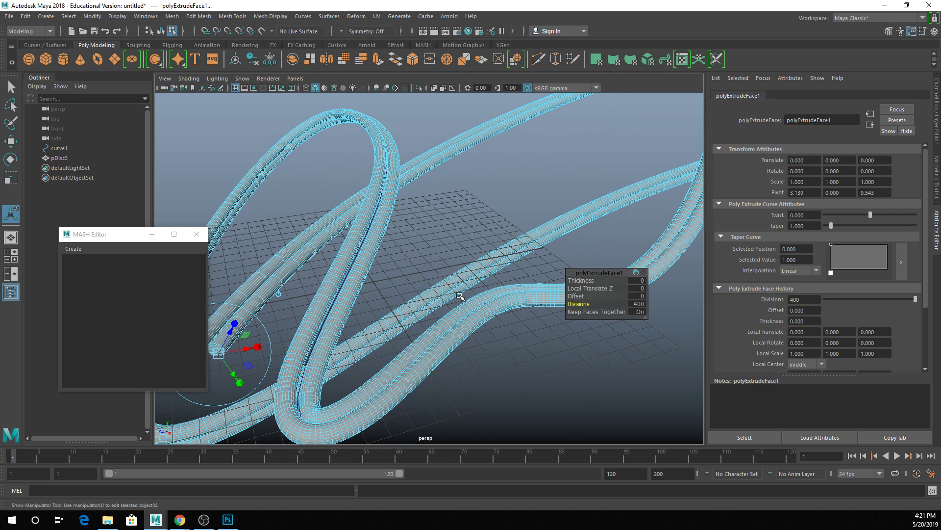
pyautogui.keyDown('alt'); pyautogui.moveTo(456, 269); pyautogui.dragTo(459, 247); pyautogui.keyUp('alt')
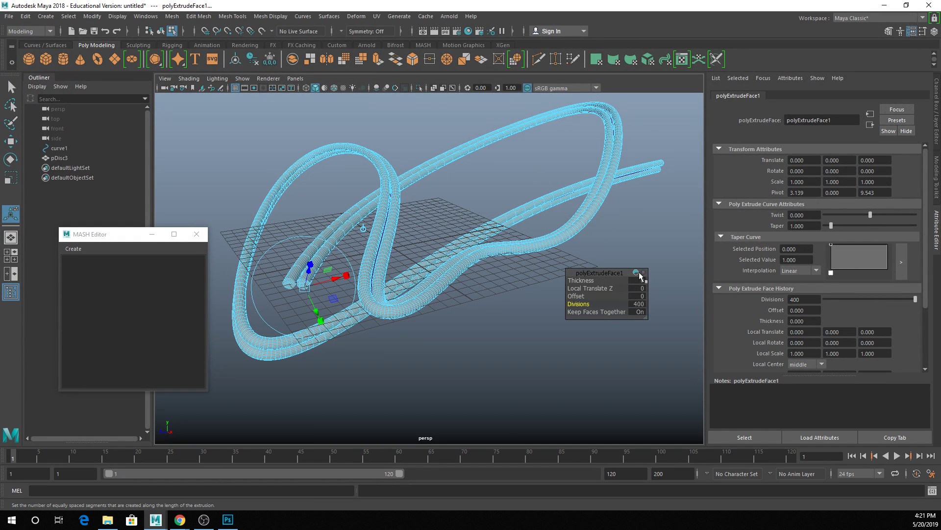
# Add the Twist attribute to the extrusion's in-view settings and set it to 3000.
pyautogui.moveTo(615, 273); pyautogui.dragTo(553, 144)
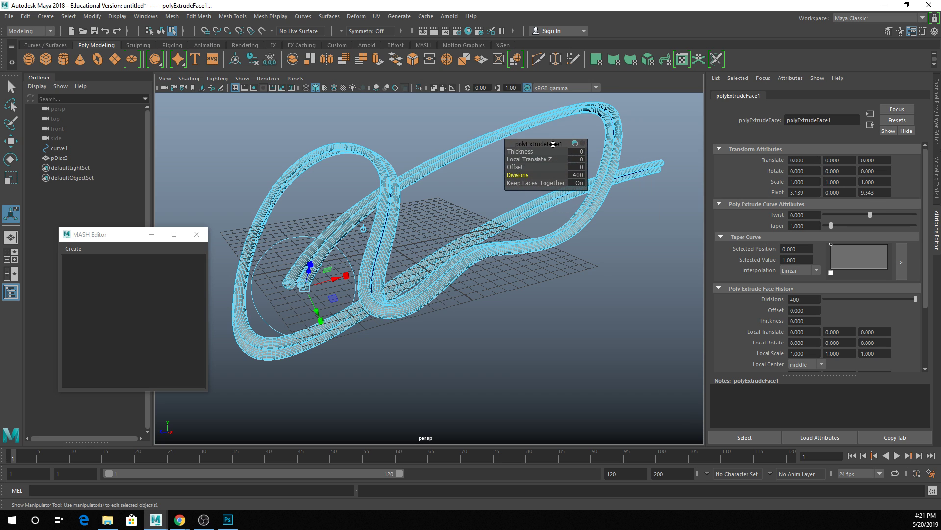
pyautogui.scroll(-2, 555, 144)
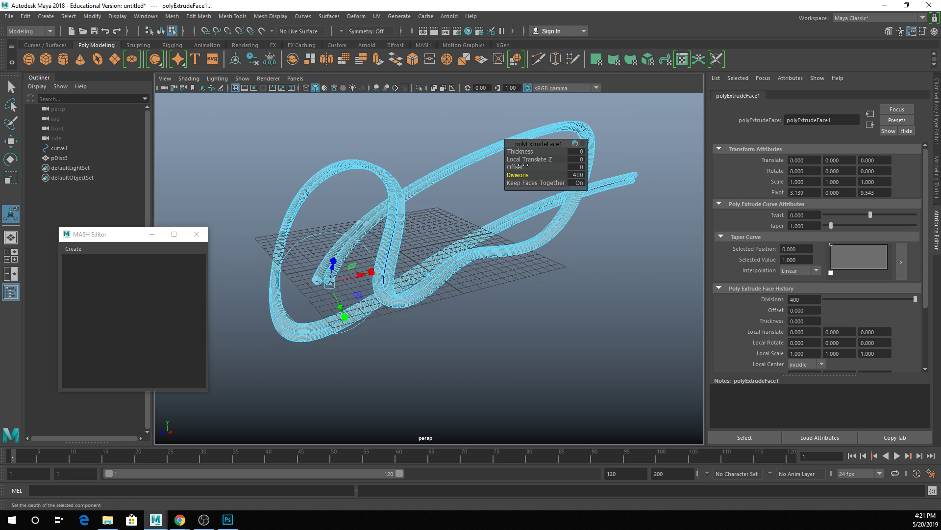
pyautogui.click(583, 144)
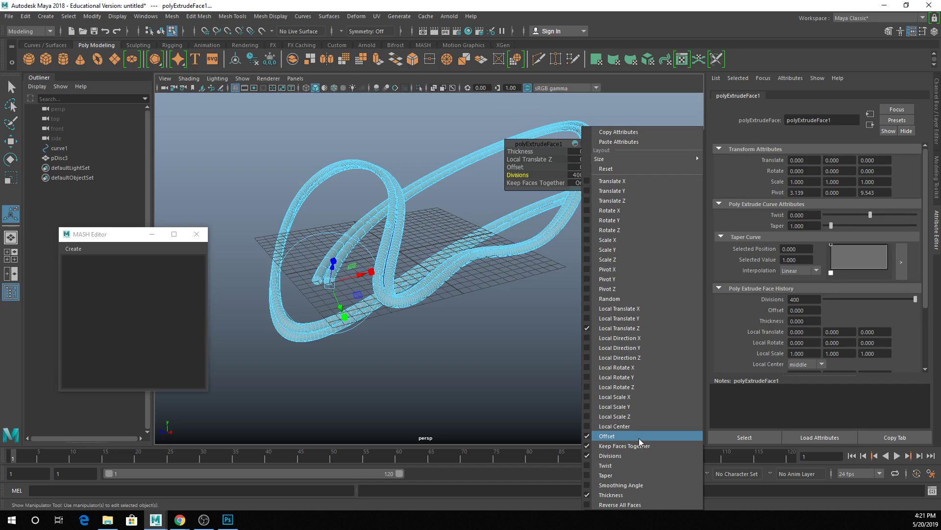
pyautogui.click(596, 465)
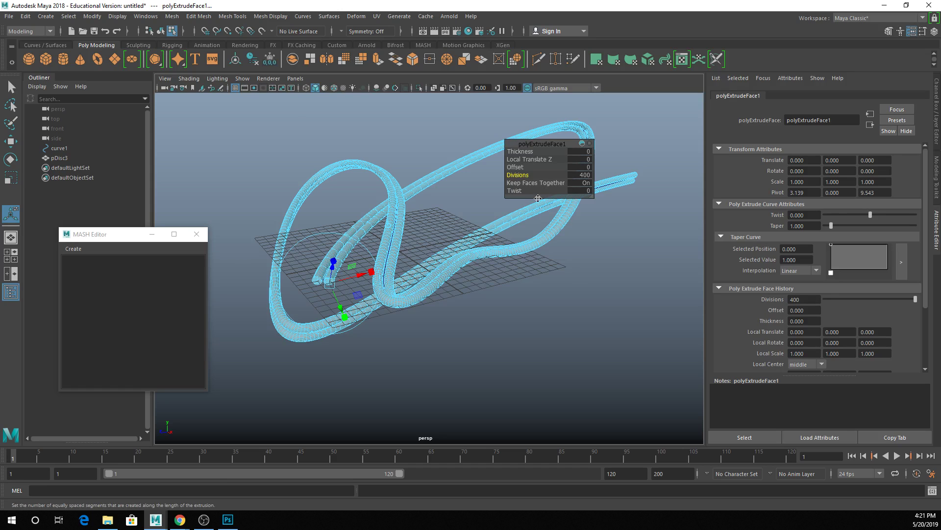
pyautogui.moveTo(515, 191); pyautogui.dragTo(680, 230)
pyautogui.moveTo(533, 142); pyautogui.dragTo(607, 196)
pyautogui.moveTo(588, 244); pyautogui.dragTo(647, 257)
pyautogui.doubleClick(654, 244)
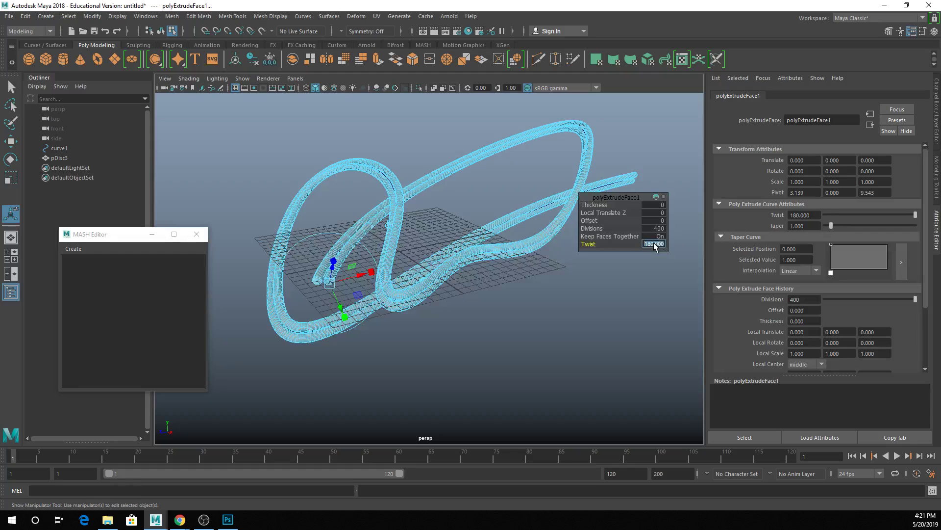
pyautogui.write('3000')
pyautogui.press('Return')
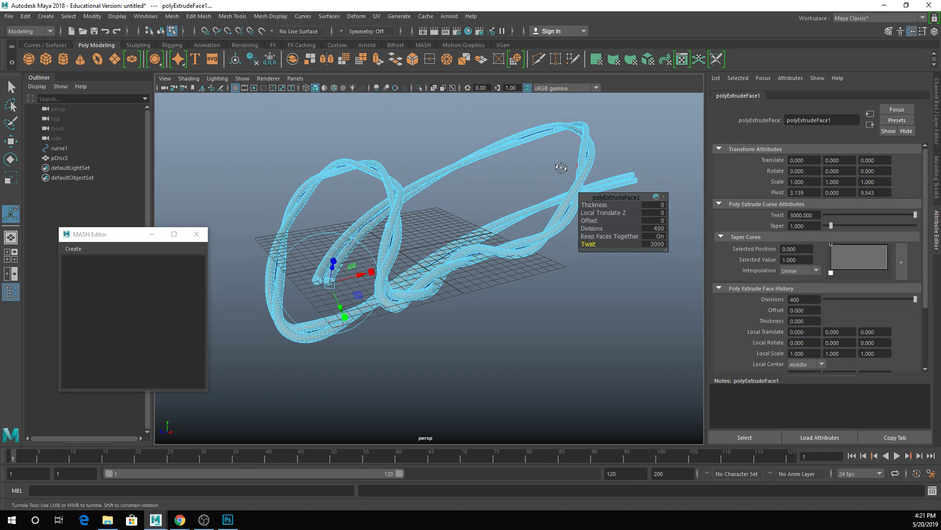
# Select the path curve and rebuild it uniformly with 30 spans, cubic degree, and its ends kept.
pyautogui.keyDown('alt'); pyautogui.moveTo(561, 167); pyautogui.dragTo(582, 168); pyautogui.keyUp('alt')
pyautogui.keyDown('alt'); pyautogui.moveTo(582, 169); pyautogui.dragTo(585, 189, button='middle'); pyautogui.keyUp('alt')
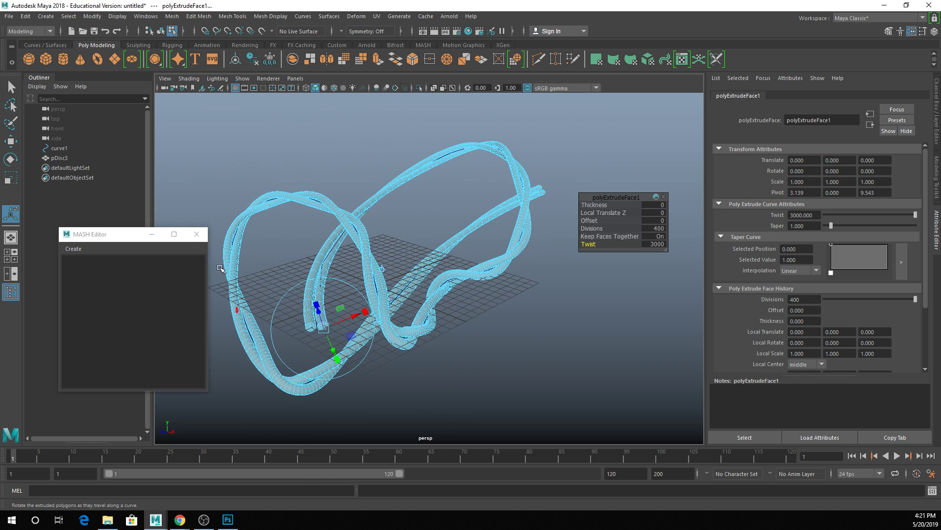
pyautogui.click(79, 149)
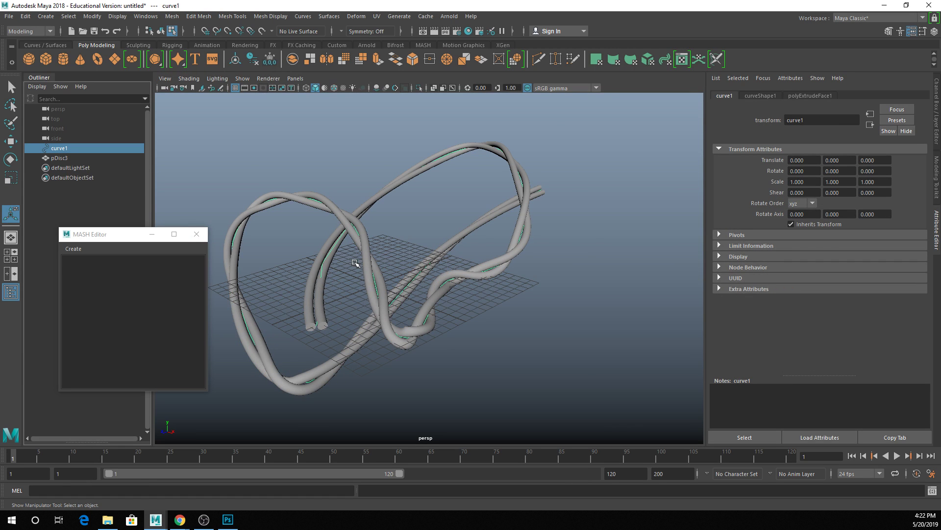
pyautogui.moveTo(381, 252)
pyautogui.keyDown('alt'); pyautogui.mouseDown()
pyautogui.moveTo(411, 252)
pyautogui.moveTo(401, 272)
pyautogui.moveTo(391, 268)
pyautogui.mouseUp(); pyautogui.keyUp('alt')
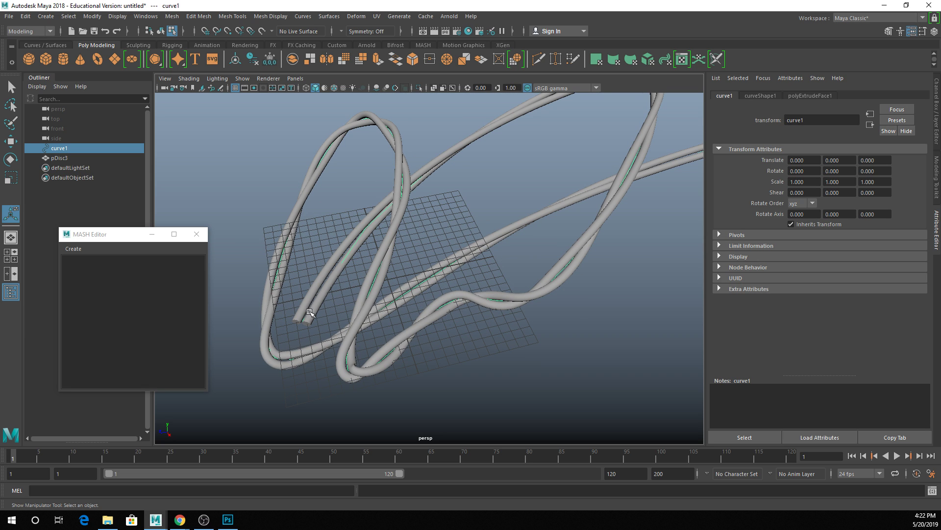
pyautogui.keyDown('alt'); pyautogui.moveTo(374, 247); pyautogui.dragTo(345, 288, button='middle'); pyautogui.keyUp('alt')
pyautogui.keyDown('alt'); pyautogui.moveTo(345, 288); pyautogui.dragTo(315, 304, button='right'); pyautogui.keyUp('alt')
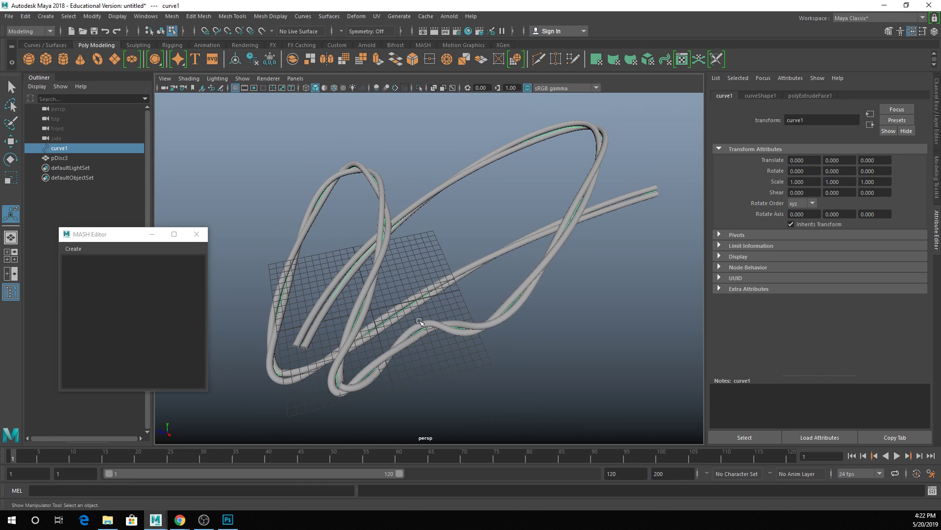
pyautogui.click(308, 17)
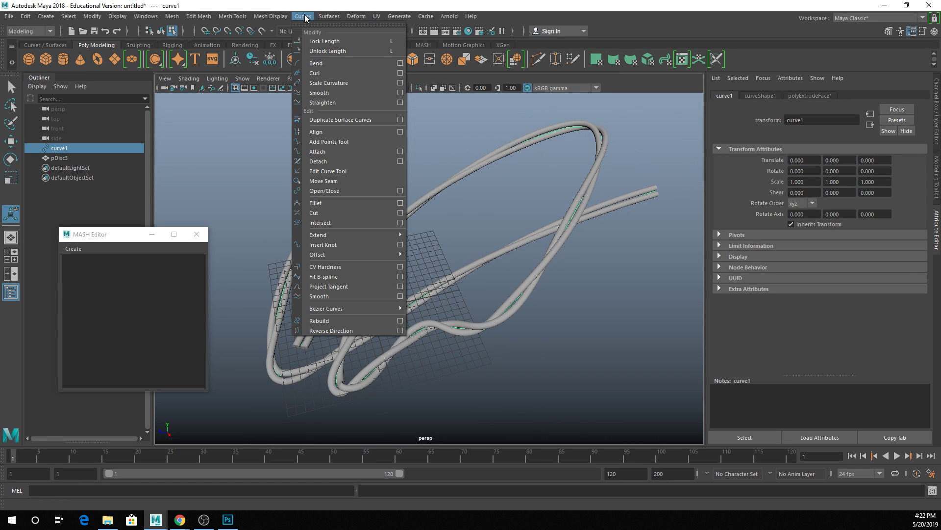
pyautogui.click(400, 321)
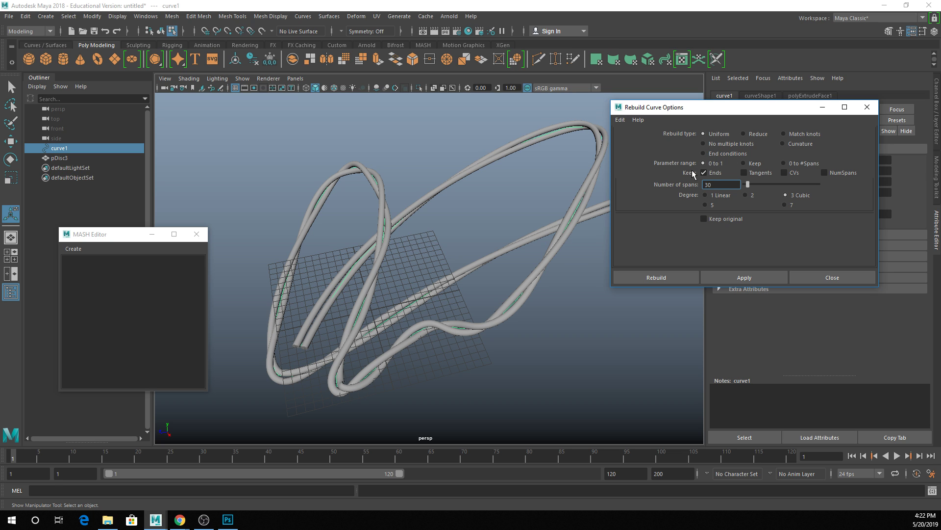
pyautogui.click(761, 277)
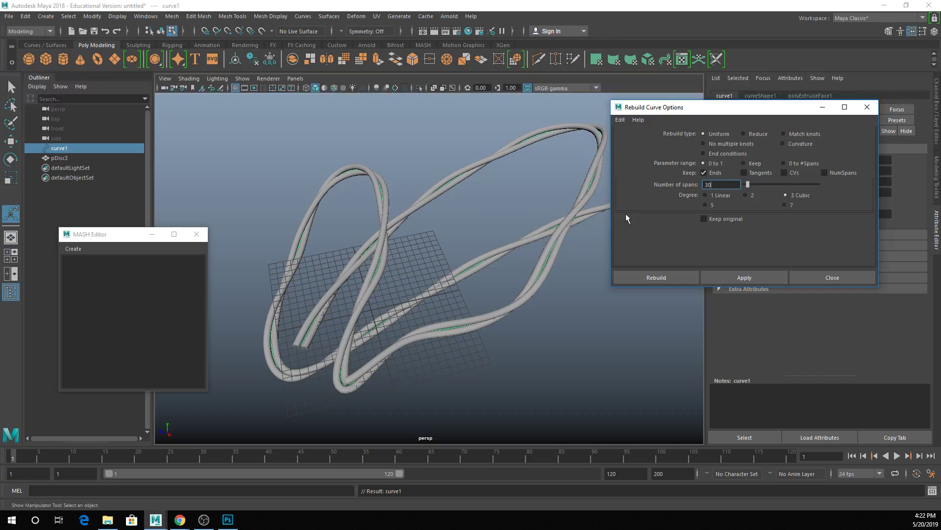
pyautogui.click(816, 277)
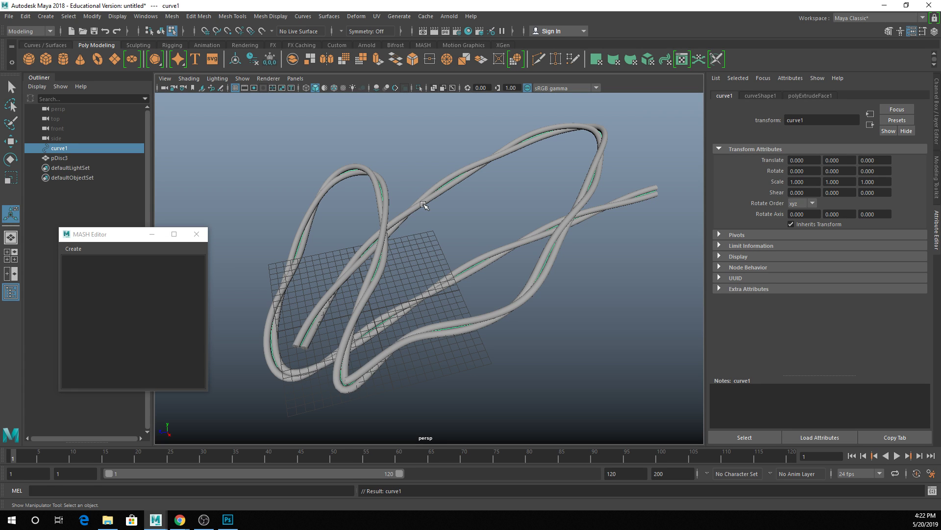
# Select only the extruded wire mesh and expand the attributes of its polyExtrudeFace1 input.
pyautogui.click(424, 205)
pyautogui.keyDown('shift'); pyautogui.click(422, 204); pyautogui.keyUp('shift')
pyautogui.press('q')
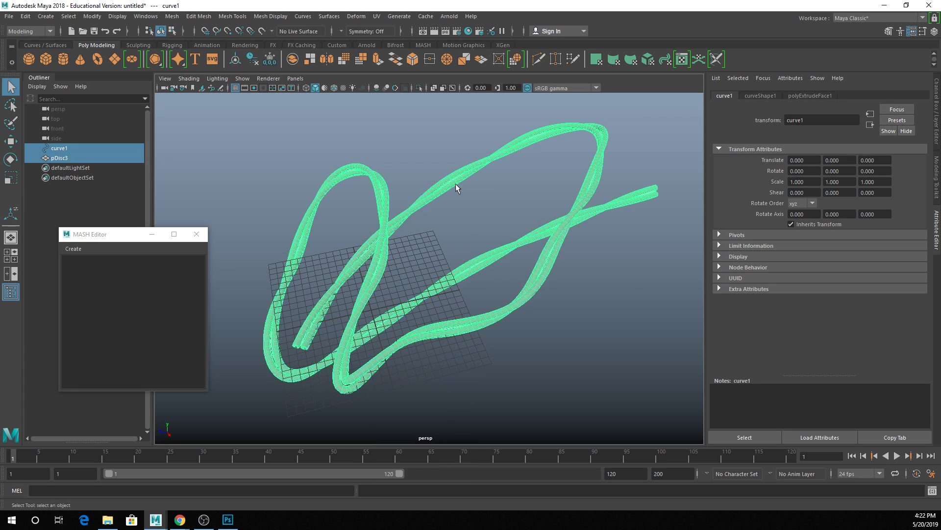
pyautogui.click(456, 211)
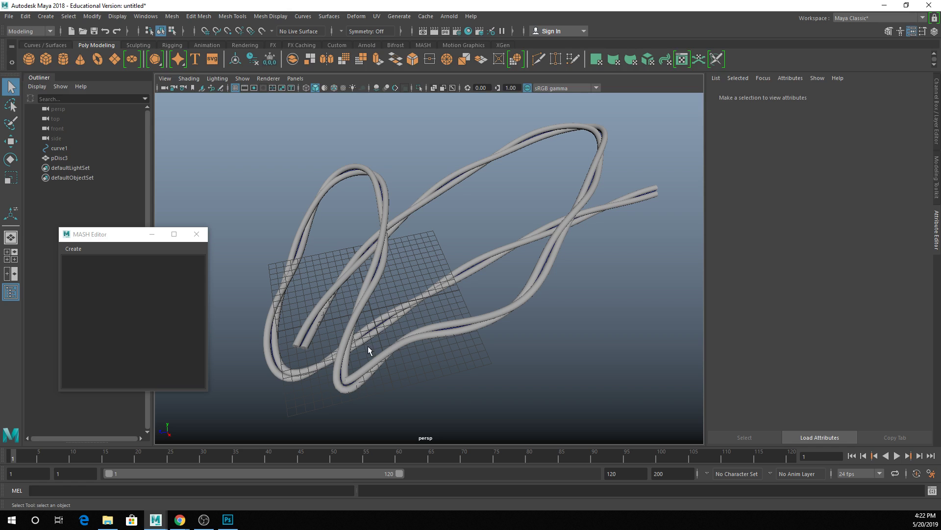
pyautogui.click(441, 192)
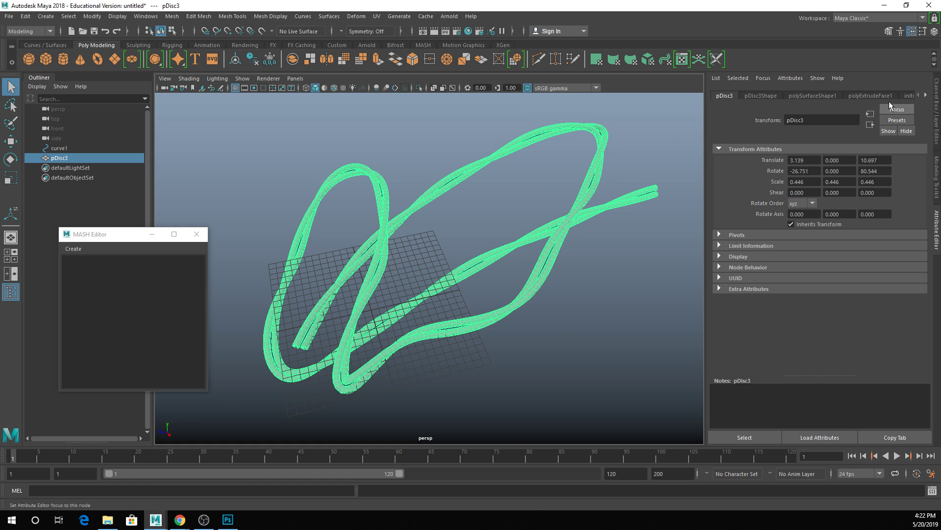
pyautogui.click(937, 97)
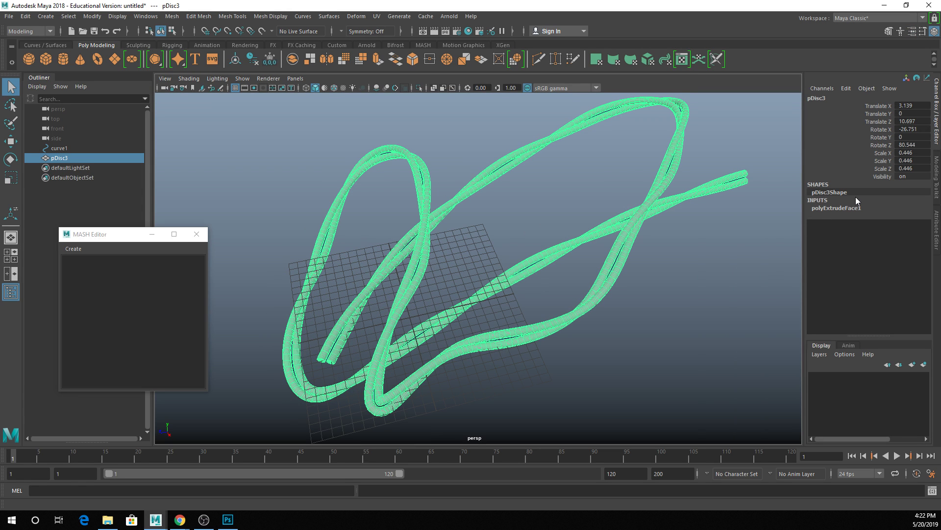
pyautogui.click(826, 207)
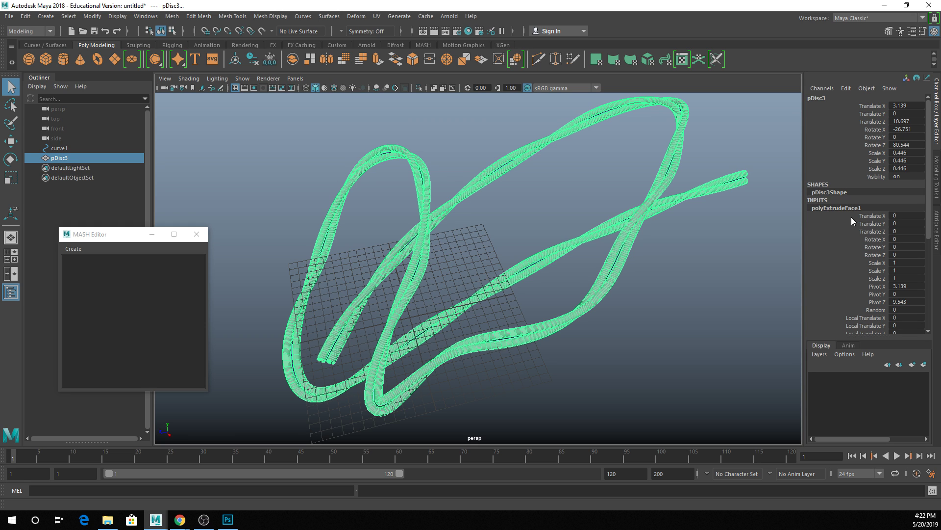
pyautogui.scroll(-5, 869, 270)
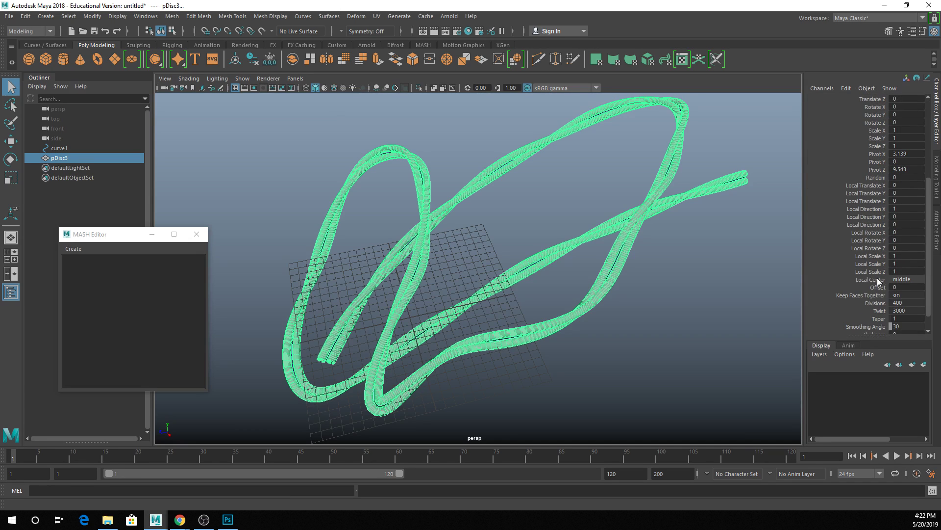
pyautogui.scroll(-1, 881, 294)
# Try twist values of 500 and 5000 on the wire extrusion.
pyautogui.doubleClick(907, 290)
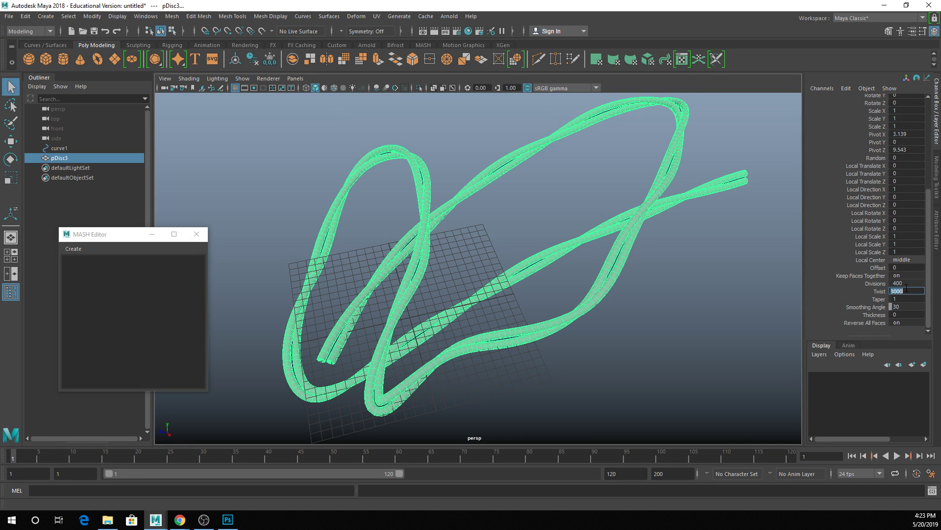
pyautogui.write('500')
pyautogui.press('Return')
pyautogui.doubleClick(905, 290)
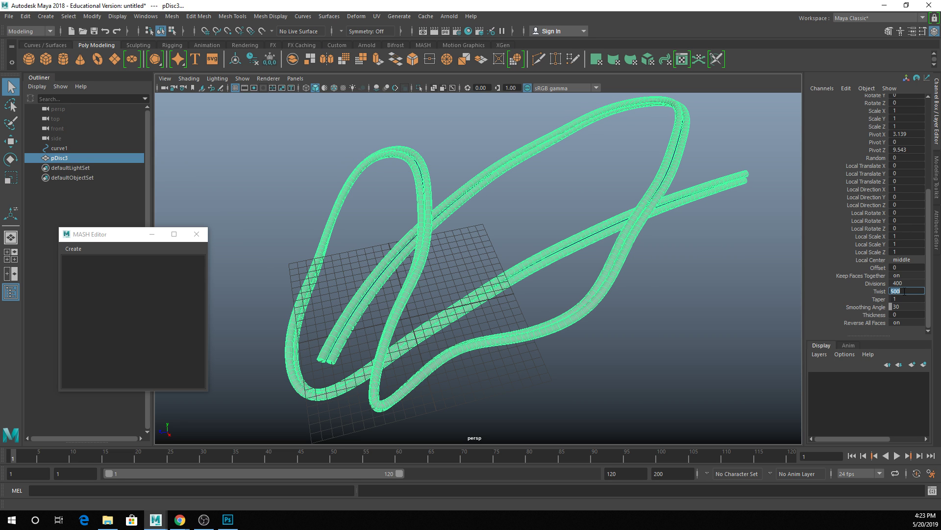
pyautogui.write('5000')
pyautogui.press('Return')
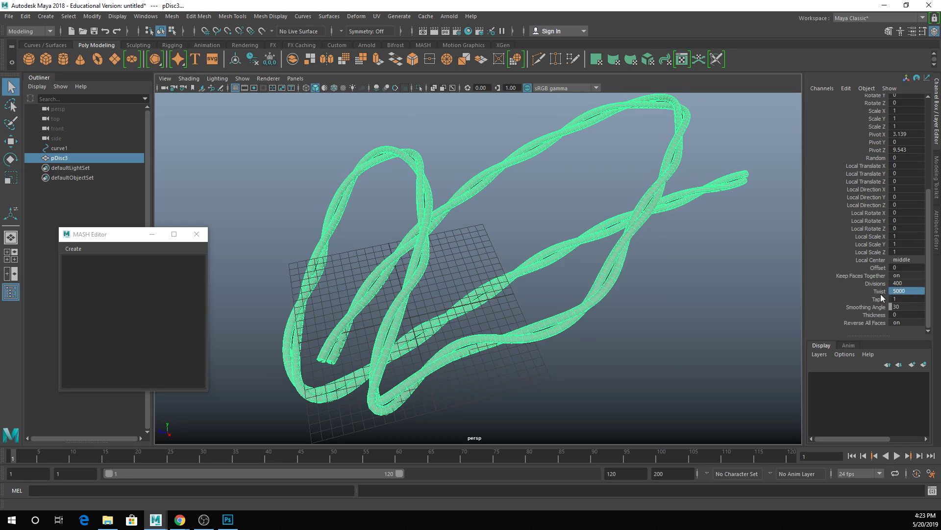
# Set the wire extrusion's twist to 7000.
pyautogui.doubleClick(910, 292)
pyautogui.write('7000')
pyautogui.press('Return')
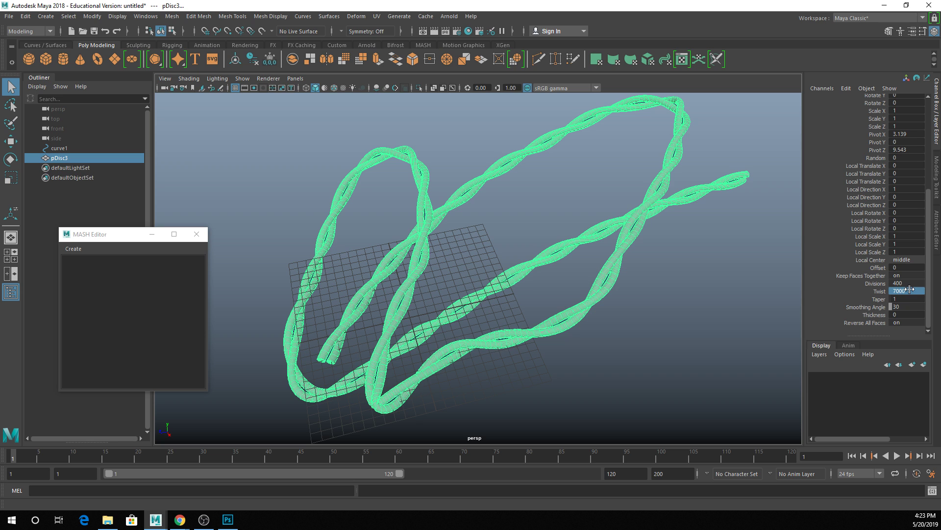
# Create a polygon helix near the grid's centre with 3 coils, about 3.1 high and 2.5 wide.
pyautogui.click(776, 273)
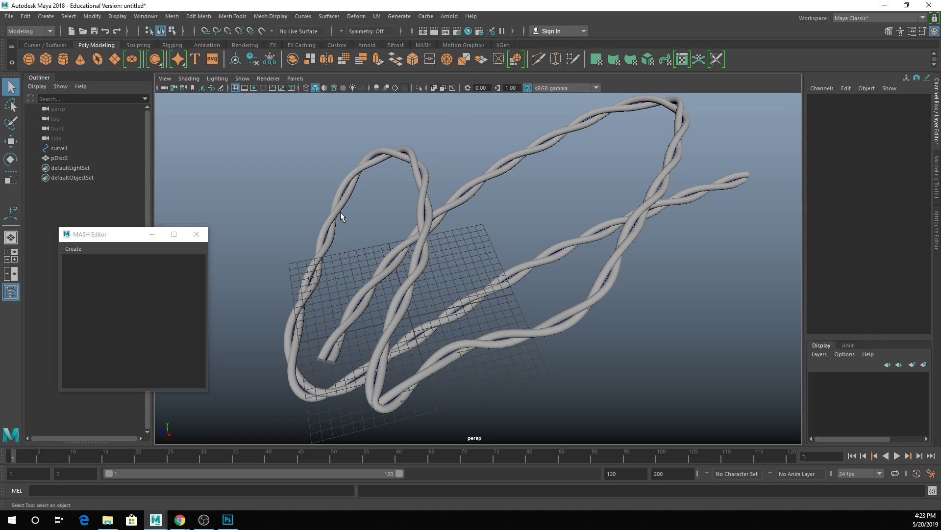
pyautogui.click(45, 16)
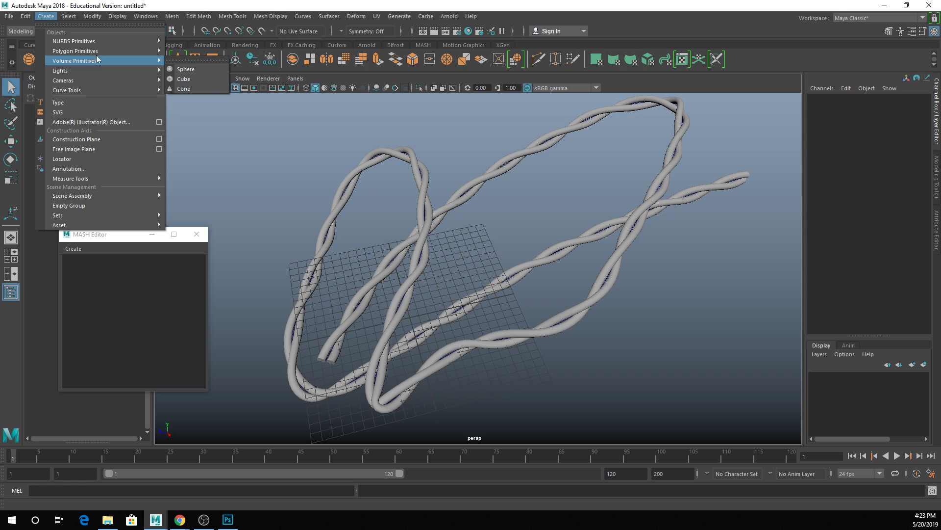
pyautogui.moveTo(98, 51)
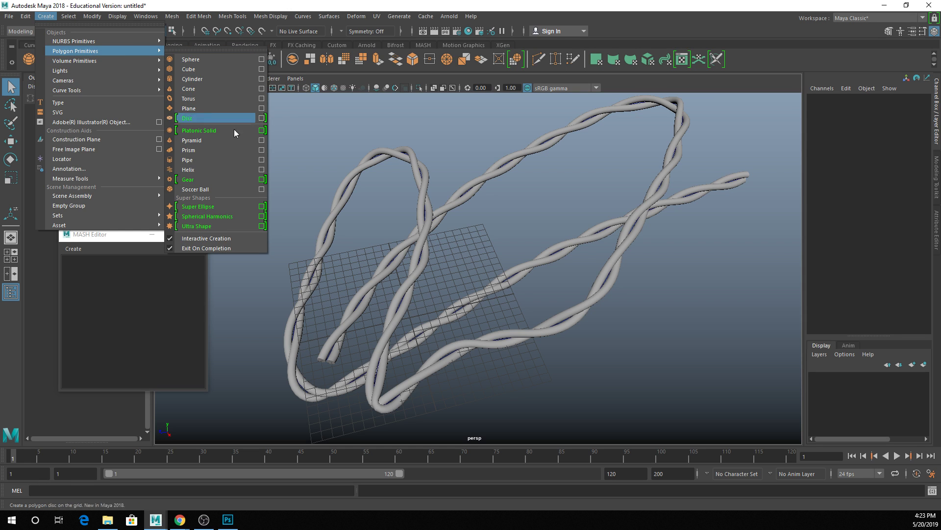
pyautogui.click(236, 170)
pyautogui.moveTo(440, 279); pyautogui.dragTo(449, 291)
pyautogui.moveTo(449, 291)
pyautogui.mouseDown()
pyautogui.moveTo(446, 255)
pyautogui.moveTo(441, 260)
pyautogui.mouseUp()
pyautogui.click(506, 255)
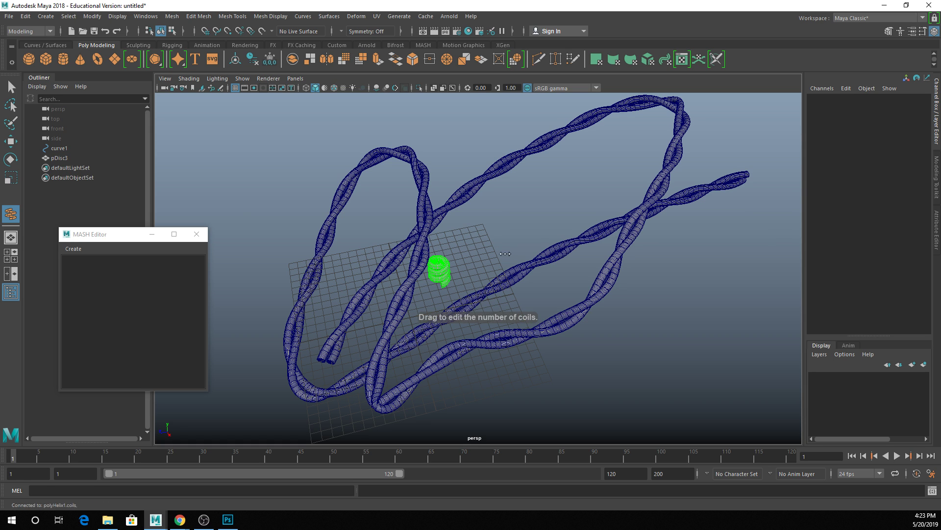
pyautogui.click(506, 254)
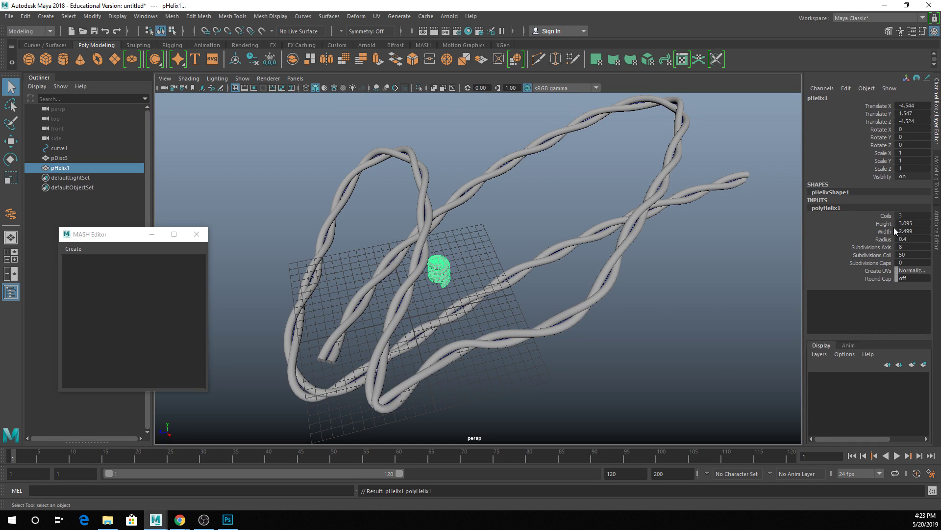
# Frame the helix and reduce its Subdivisions Coil to 15.
pyautogui.click(886, 215)
pyautogui.scroll(5, 490, 264)
pyautogui.moveTo(479, 266); pyautogui.dragTo(479, 264, button='middle')
pyautogui.moveTo(399, 270); pyautogui.dragTo(401, 269, button='right')
pyautogui.click(400, 268)
pyautogui.press('f')
pyautogui.keyDown('alt'); pyautogui.moveTo(424, 280); pyautogui.dragTo(440, 243); pyautogui.keyUp('alt')
pyautogui.scroll(-8, 338, 261)
pyautogui.moveTo(440, 243); pyautogui.dragTo(500, 153, button='right')
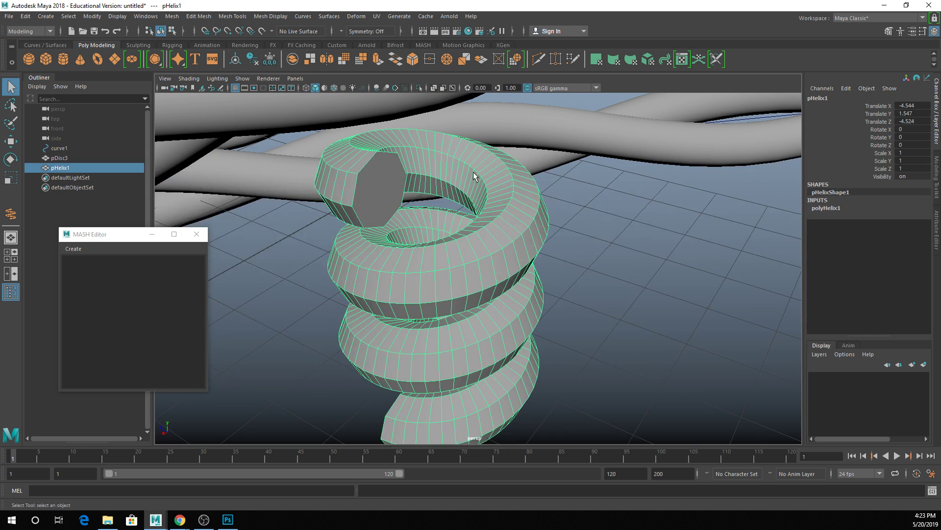
pyautogui.click(824, 208)
pyautogui.click(877, 255)
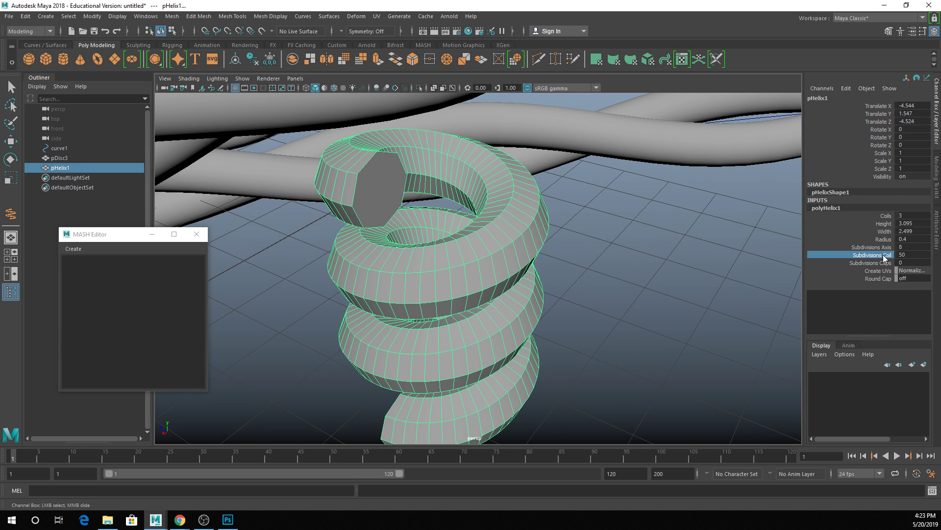
pyautogui.moveTo(678, 263); pyautogui.dragTo(505, 258, button='middle')
# Set the helix's height to 2.5 and try 2.5 coils.
pyautogui.doubleClick(922, 223)
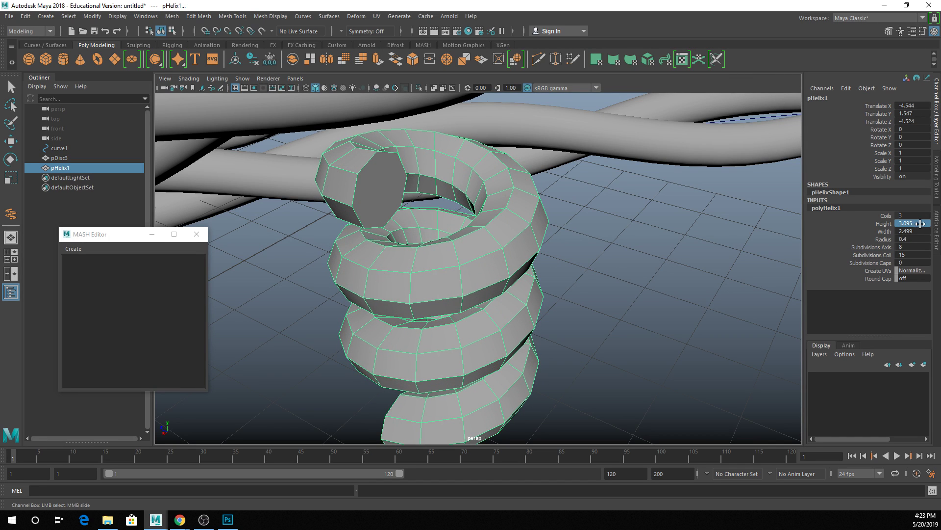
pyautogui.write('2.5')
pyautogui.press('Return')
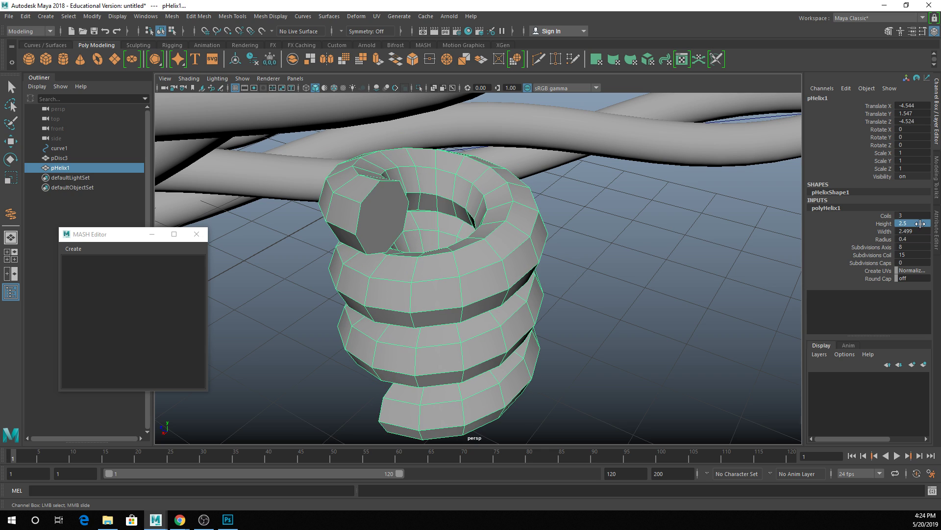
pyautogui.doubleClick(922, 215)
pyautogui.write('2.5')
pyautogui.press('Return')
pyautogui.keyDown('alt'); pyautogui.moveTo(387, 245); pyautogui.dragTo(495, 289); pyautogui.keyUp('alt')
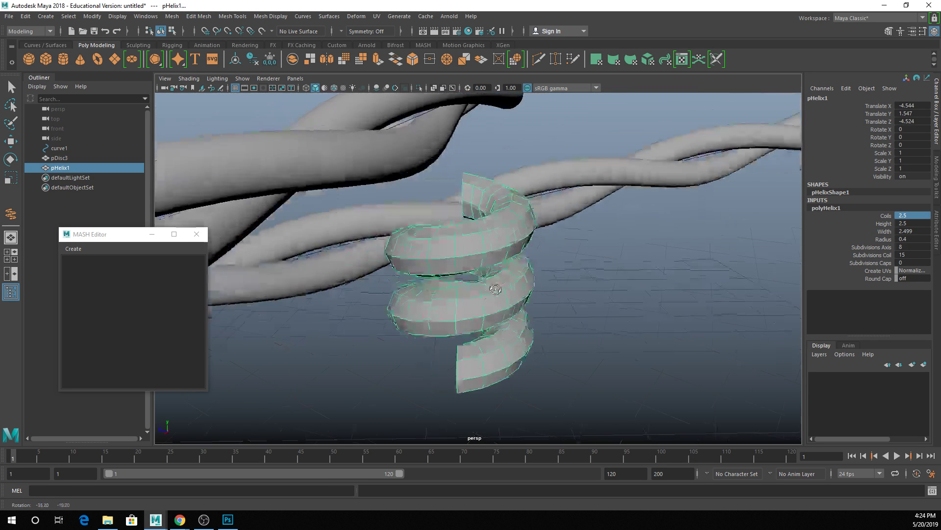
# Set the helix's number of coils to 2.8.
pyautogui.doubleClick(911, 215)
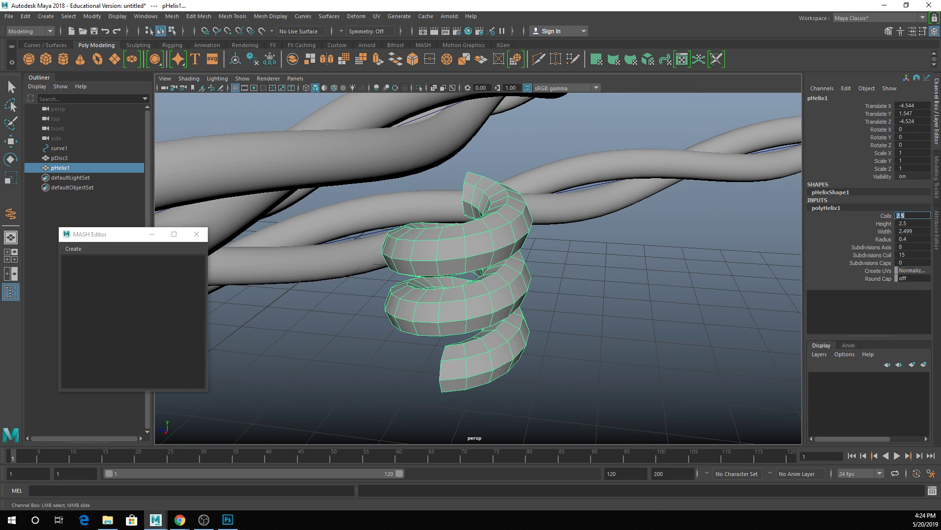
pyautogui.write('2.8')
pyautogui.press('Return')
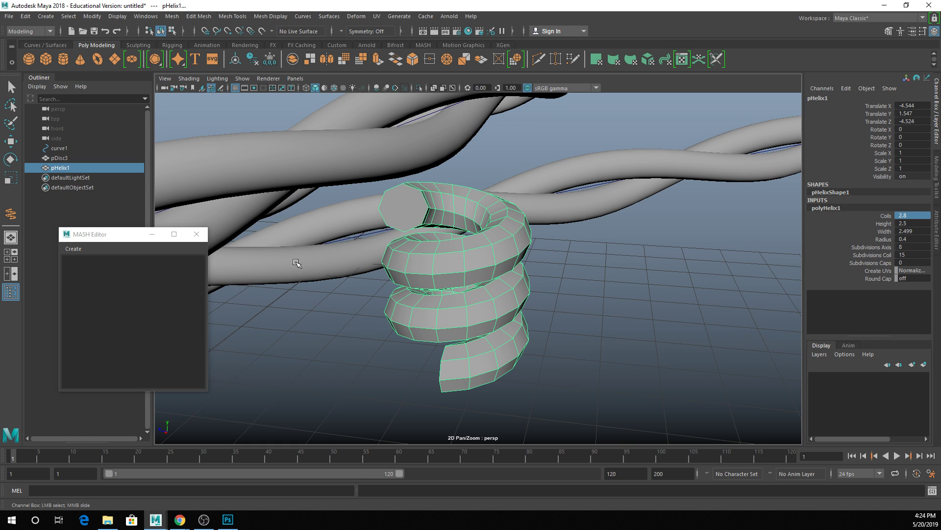
# Select both end cap faces of the helix and extrude them outward with a Local Translate Z of about 5.1.
pyautogui.moveTo(406, 204); pyautogui.dragTo(406, 215, button='right')
pyautogui.click(405, 211)
pyautogui.keyDown('alt'); pyautogui.moveTo(425, 335); pyautogui.dragTo(495, 336); pyautogui.keyUp('alt')
pyautogui.keyDown('shift'); pyautogui.click(518, 362); pyautogui.keyUp('shift')
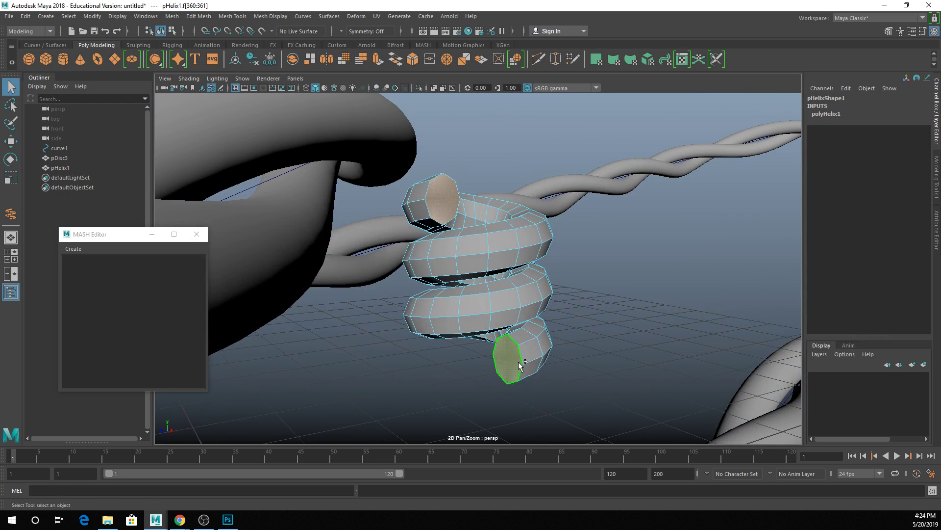
pyautogui.click(378, 64)
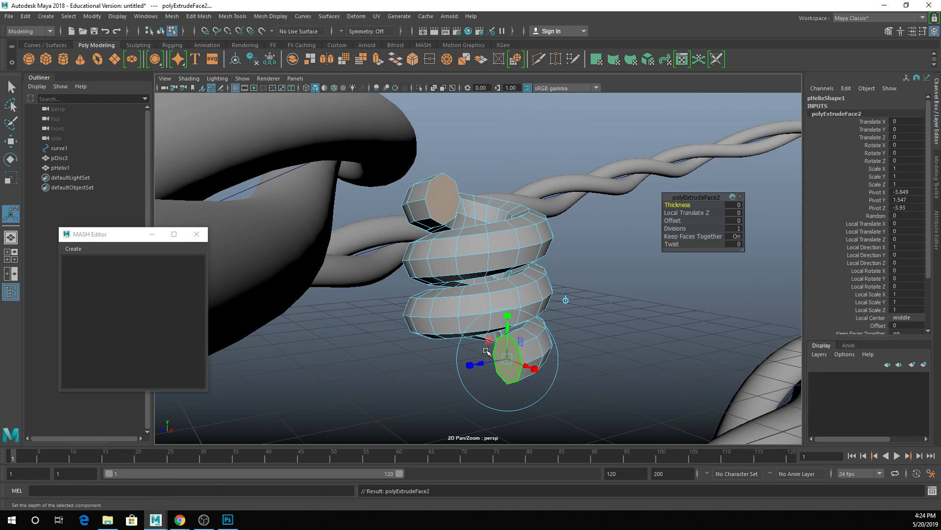
pyautogui.moveTo(490, 363); pyautogui.dragTo(116, 394)
pyautogui.scroll(-6, 477, 321)
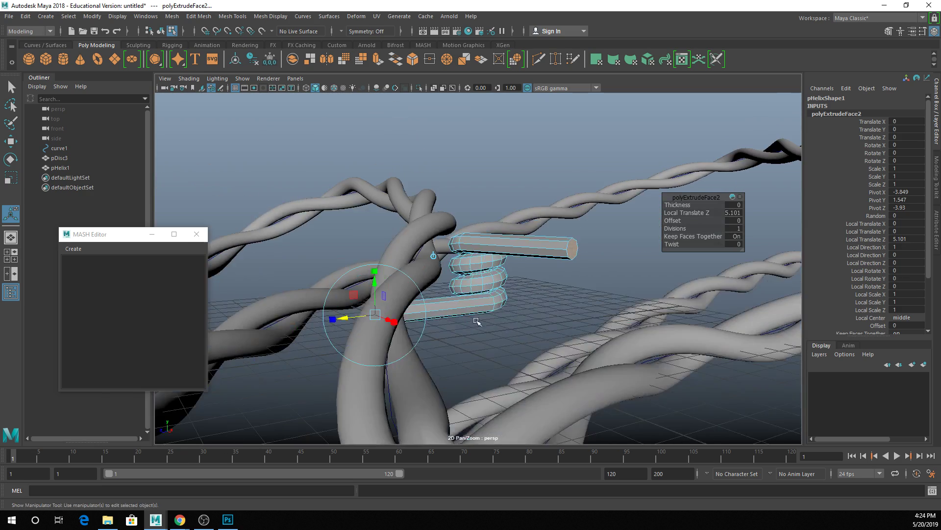
# Return the helix to object selection and set its Translate X, Y and Z to 0.
pyautogui.keyDown('alt'); pyautogui.moveTo(477, 321); pyautogui.dragTo(419, 344); pyautogui.keyUp('alt')
pyautogui.moveTo(495, 255); pyautogui.dragTo(508, 234, button='right')
pyautogui.keyDown('alt'); pyautogui.moveTo(507, 234); pyautogui.dragTo(471, 250); pyautogui.keyUp('alt')
pyautogui.keyDown('alt'); pyautogui.moveTo(449, 304); pyautogui.dragTo(404, 331); pyautogui.keyUp('alt')
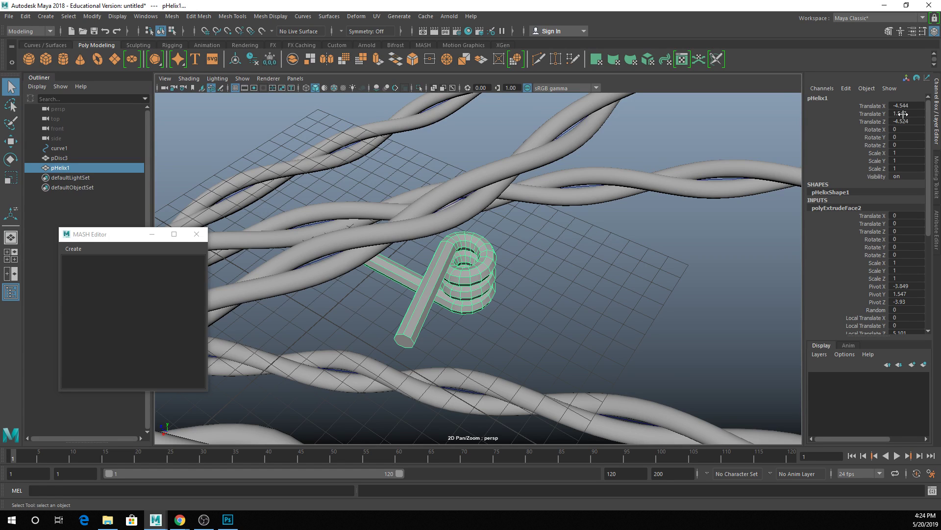
pyautogui.moveTo(903, 121); pyautogui.dragTo(904, 106)
pyautogui.write('0')
pyautogui.press('Return')
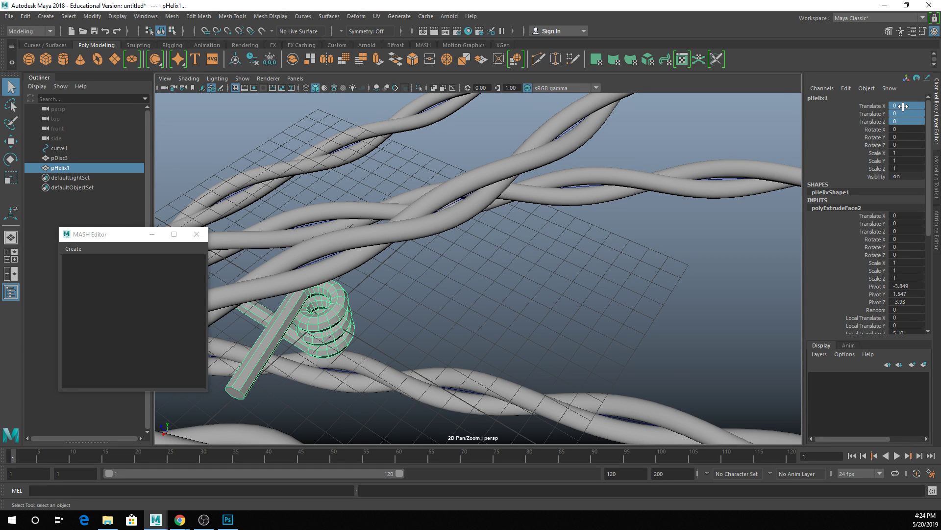
# Create a MASH network from the helix barb.
pyautogui.keyDown('alt'); pyautogui.moveTo(343, 341); pyautogui.dragTo(512, 335); pyautogui.keyUp('alt')
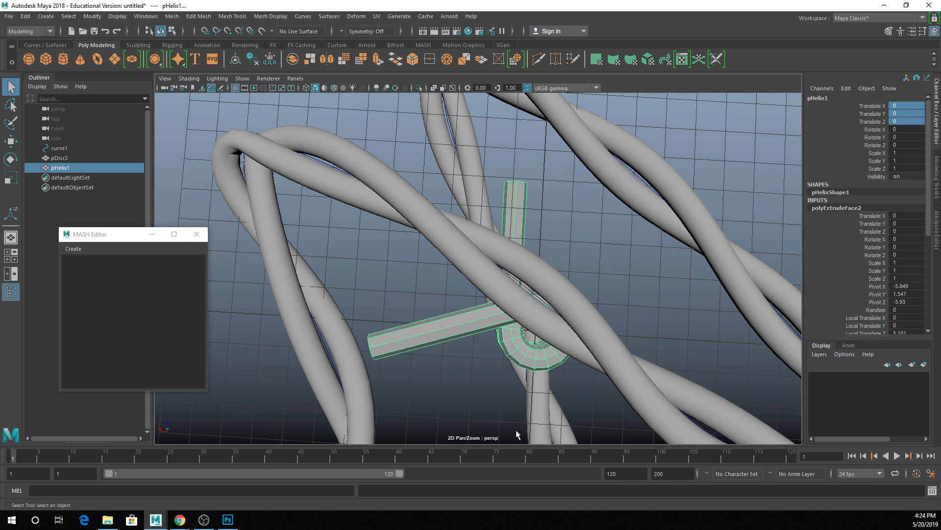
pyautogui.keyDown('alt'); pyautogui.moveTo(516, 402); pyautogui.dragTo(584, 247); pyautogui.keyUp('alt')
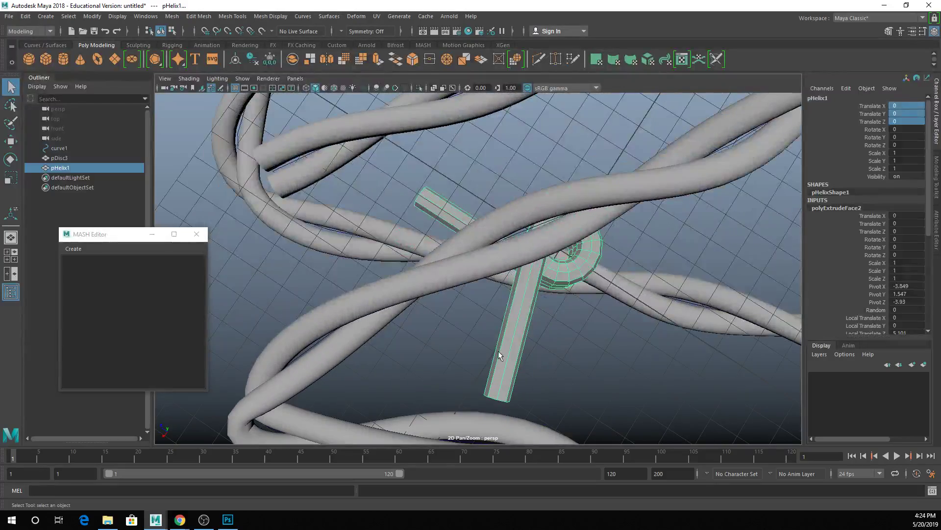
pyautogui.keyDown('alt'); pyautogui.moveTo(596, 294); pyautogui.dragTo(552, 280); pyautogui.keyUp('alt')
pyautogui.scroll(-5, 551, 278)
pyautogui.scroll(4, 551, 278)
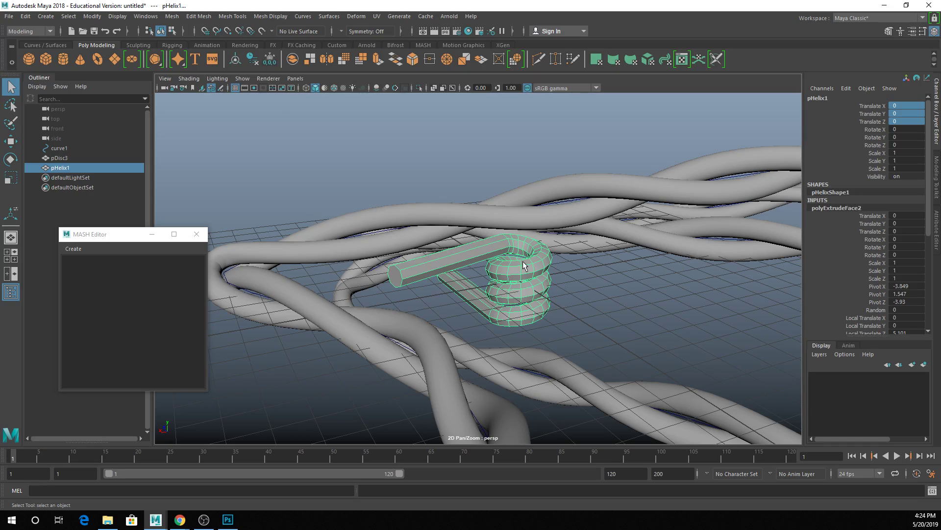
pyautogui.keyDown('alt'); pyautogui.moveTo(520, 282); pyautogui.dragTo(596, 286); pyautogui.keyUp('alt')
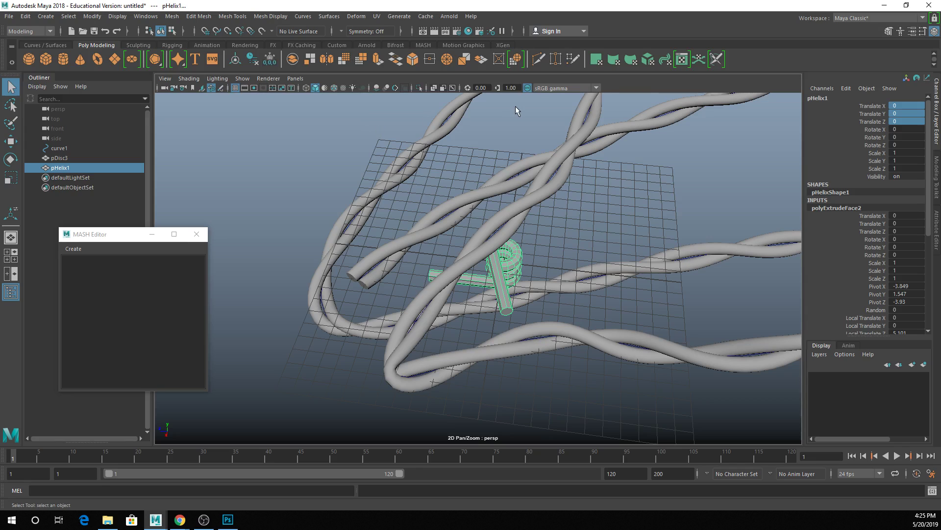
pyautogui.click(419, 46)
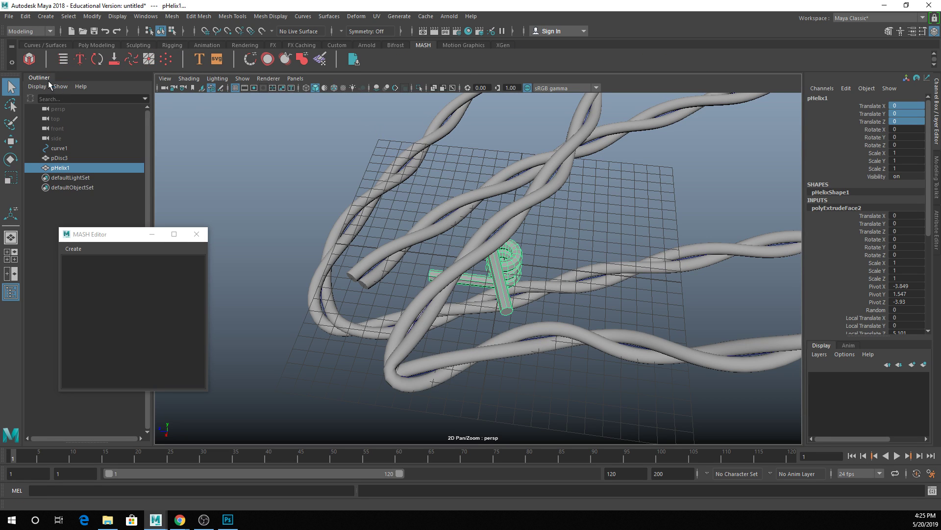
pyautogui.click(29, 59)
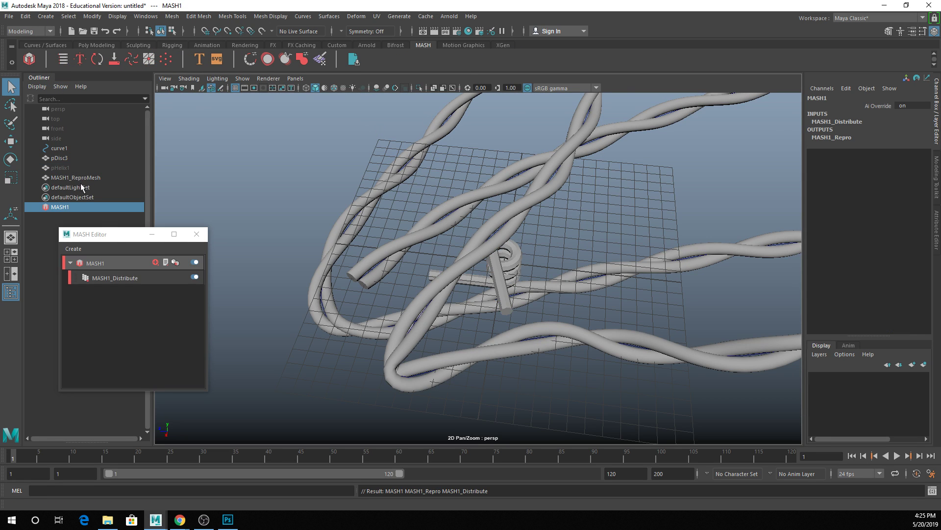
# Select the MASH repro mesh and set the Distribute node's Number of Points to 15.
pyautogui.scroll(-10, 590, 255)
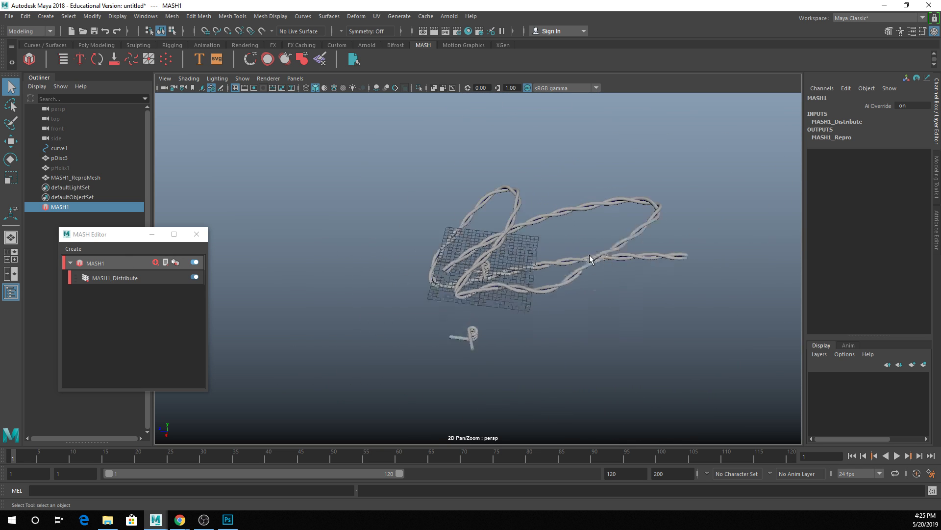
pyautogui.scroll(4, 587, 256)
pyautogui.moveTo(444, 316); pyautogui.dragTo(480, 362)
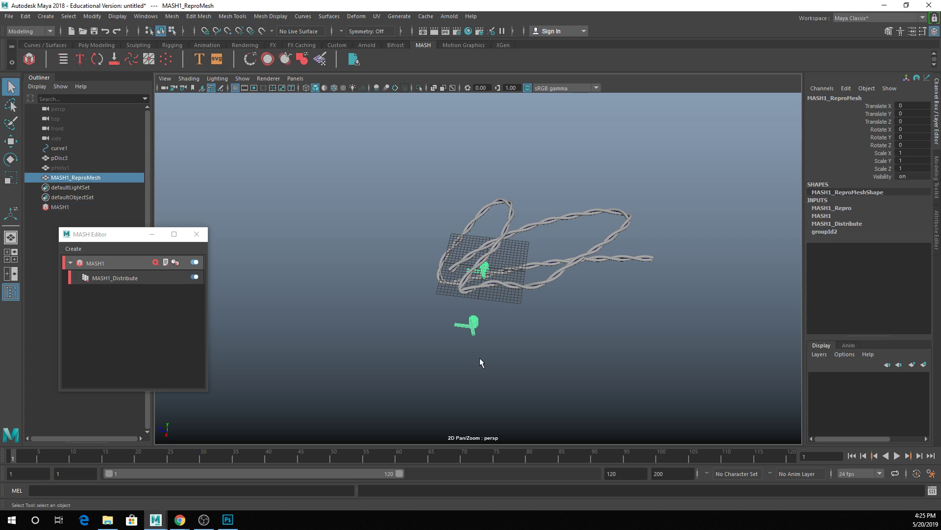
pyautogui.click(936, 226)
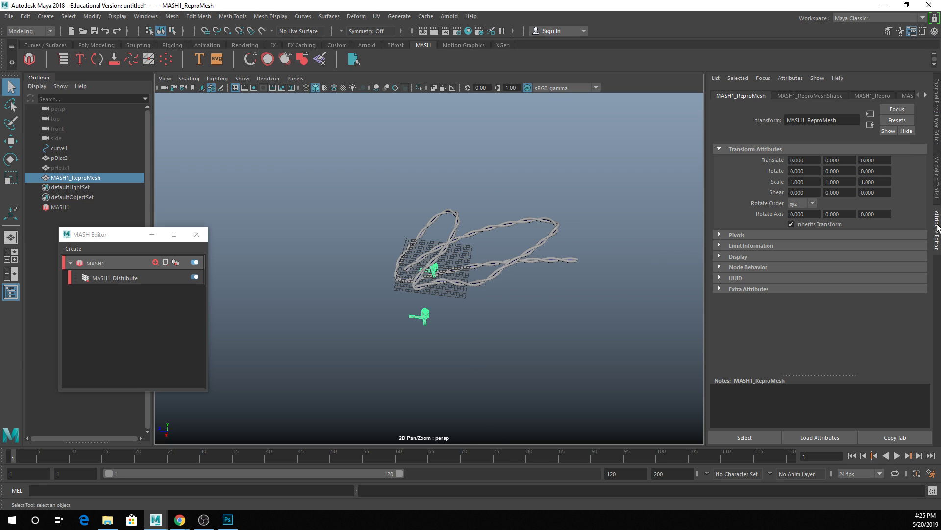
pyautogui.click(126, 277)
pyautogui.moveTo(825, 167); pyautogui.dragTo(751, 158)
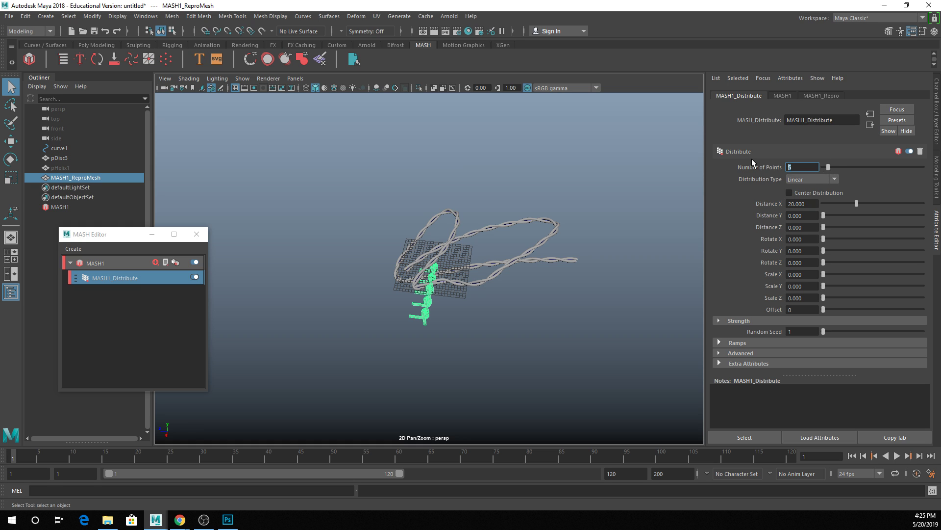
pyautogui.write('15')
pyautogui.press('Return')
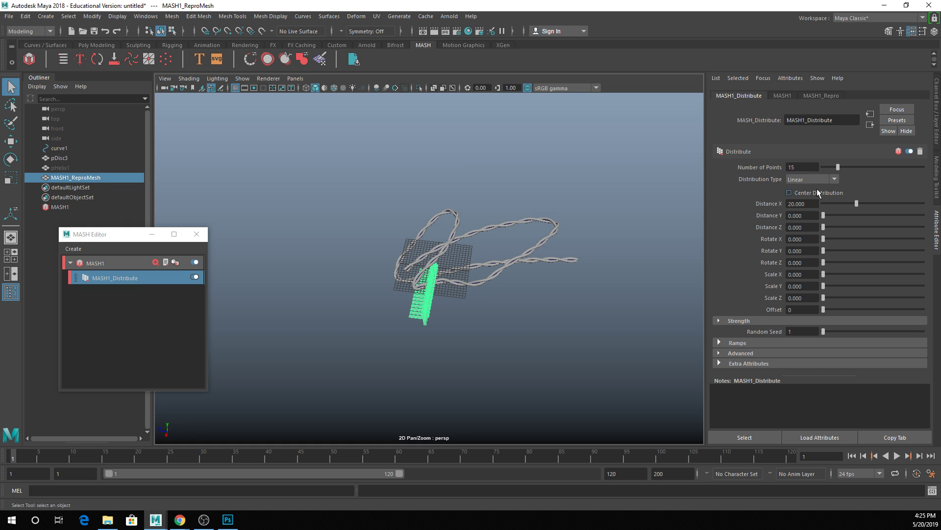
# Reduce the Distribute node's Distance X to 0.
pyautogui.scroll(6, 472, 257)
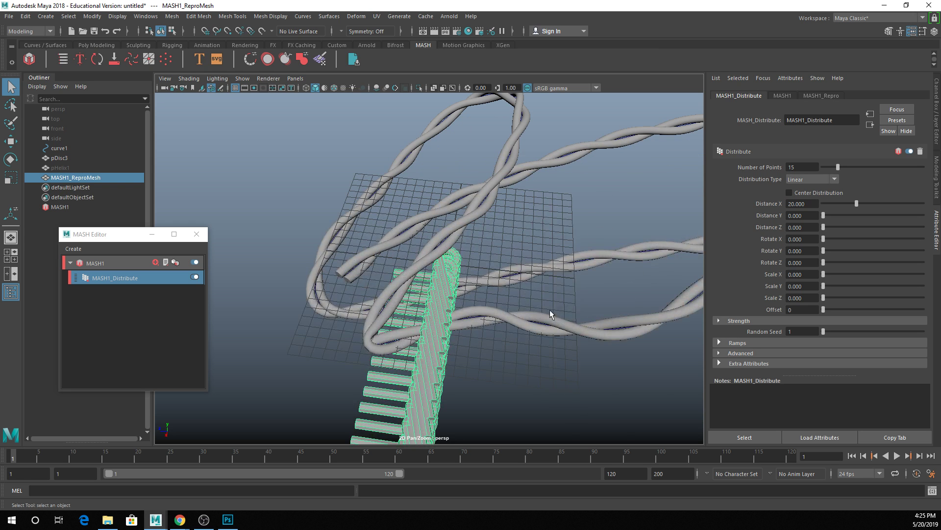
pyautogui.keyDown('alt'); pyautogui.moveTo(550, 311); pyautogui.dragTo(509, 237, button='middle'); pyautogui.keyUp('alt')
pyautogui.moveTo(843, 207); pyautogui.dragTo(802, 204)
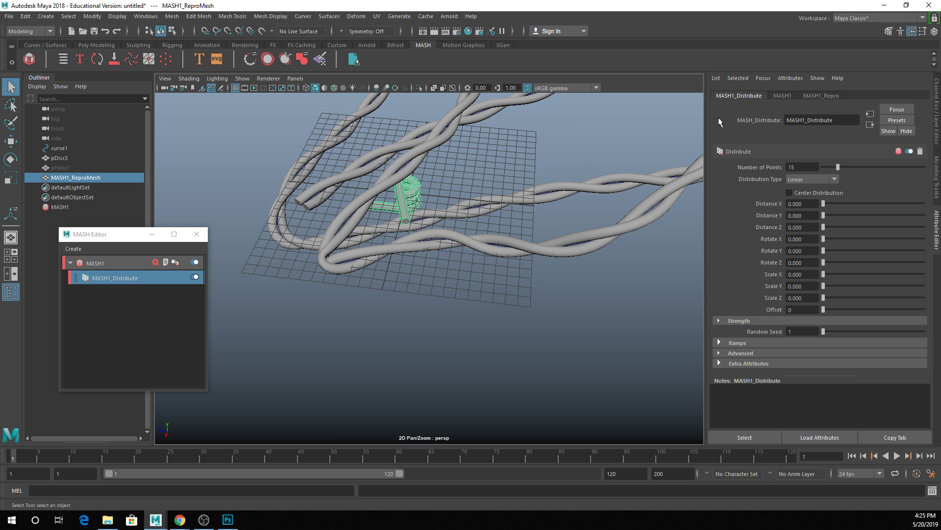
# Add a Curve node to the MASH1 network and assign curve1 as its input curve.
pyautogui.click(116, 264)
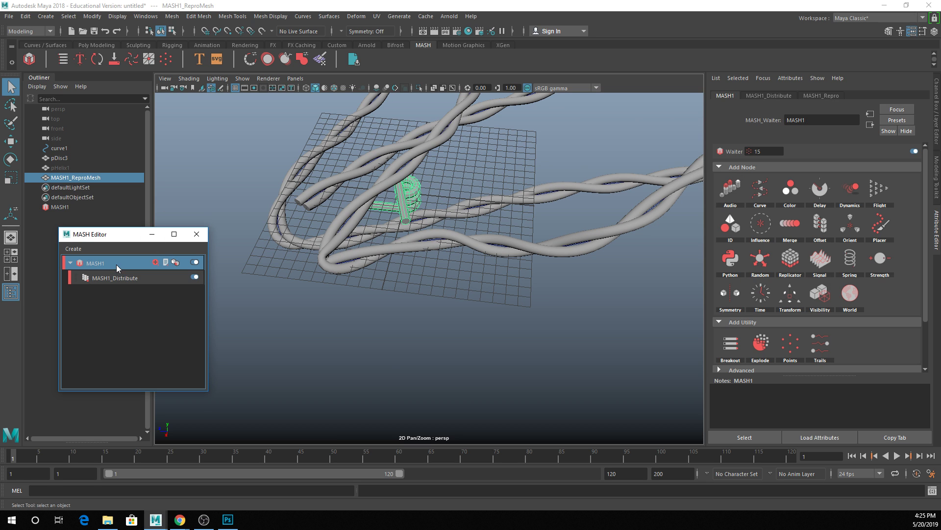
pyautogui.click(761, 189)
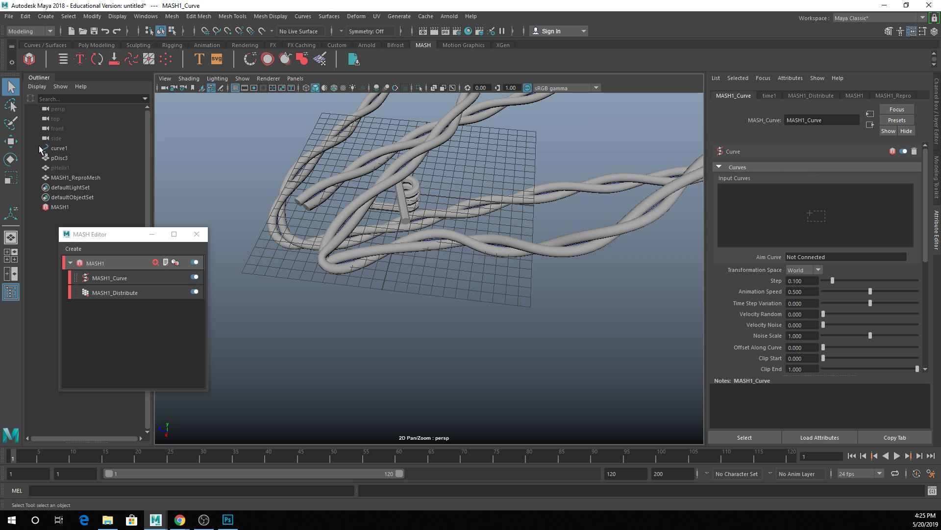
pyautogui.moveTo(61, 149); pyautogui.dragTo(845, 206, button='middle')
# Raise the MASH Curve node's Step to 1.000 to spread the barbs along the wire.
pyautogui.keyDown('alt'); pyautogui.moveTo(519, 275); pyautogui.dragTo(539, 270); pyautogui.keyUp('alt')
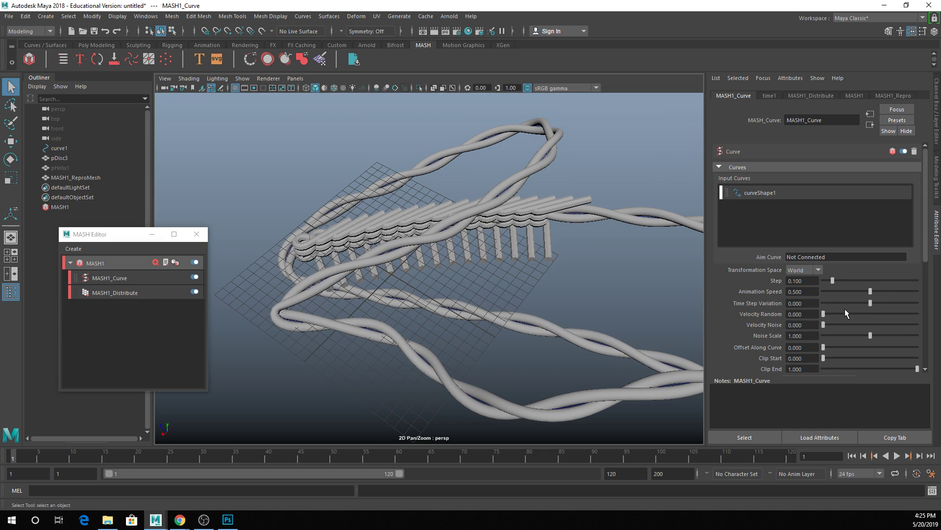
pyautogui.moveTo(832, 282); pyautogui.dragTo(926, 279)
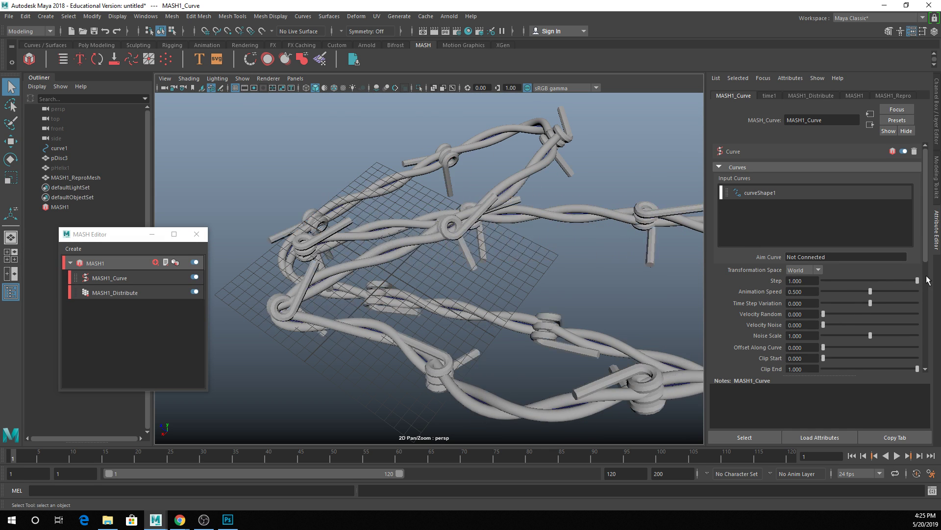
pyautogui.keyDown('alt'); pyautogui.moveTo(613, 314); pyautogui.dragTo(454, 347); pyautogui.keyUp('alt')
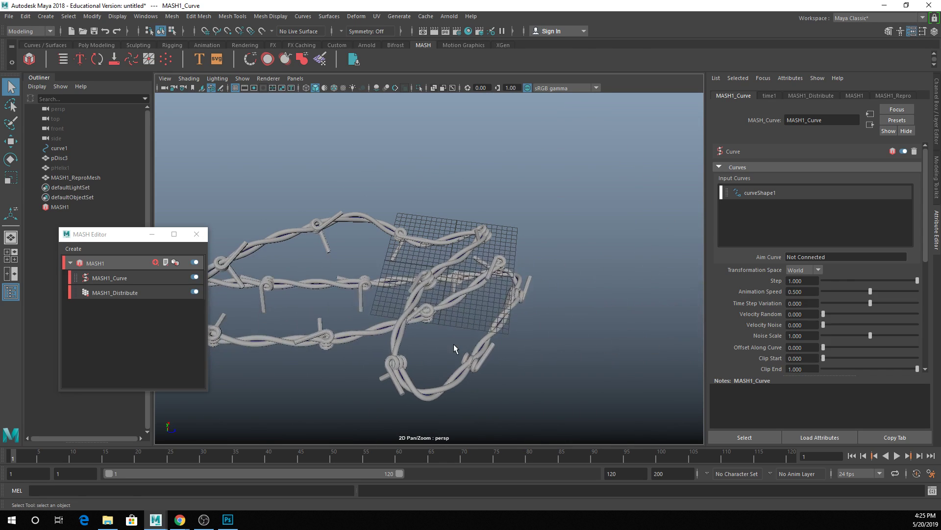
# Unhide the source helix pHelix1 used for the barbs.
pyautogui.keyDown('alt'); pyautogui.moveTo(499, 292); pyautogui.dragTo(571, 263); pyautogui.keyUp('alt')
pyautogui.scroll(5, 572, 265)
pyautogui.keyDown('alt'); pyautogui.moveTo(583, 317); pyautogui.dragTo(415, 338); pyautogui.keyUp('alt')
pyautogui.keyDown('alt'); pyautogui.moveTo(337, 287); pyautogui.dragTo(409, 207); pyautogui.keyUp('alt')
pyautogui.click(87, 167)
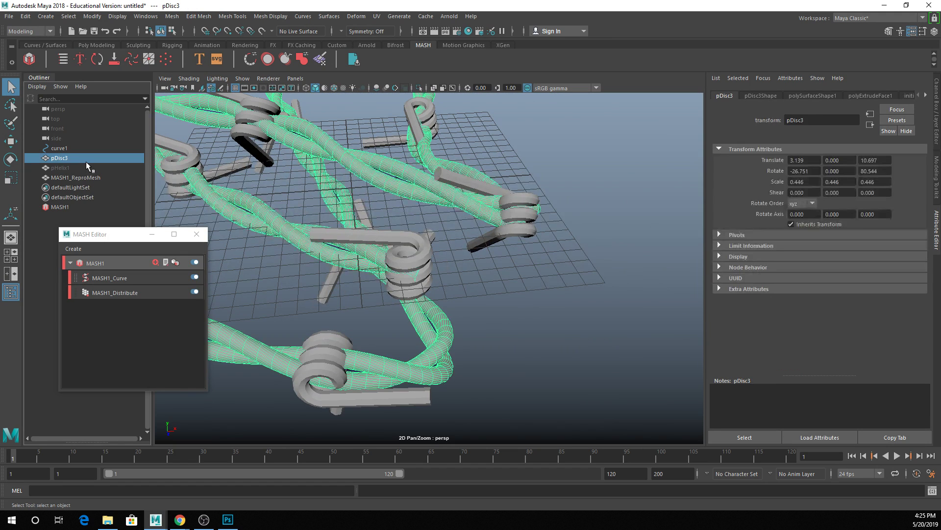
pyautogui.hotkey('shift', 'h')
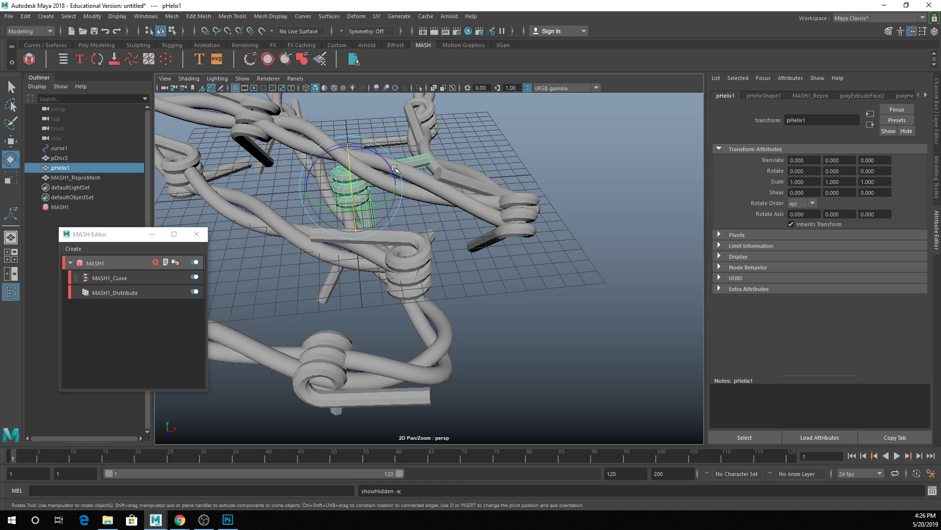
# Rotate pHelix1 and set its Rotate Z to 90 so the barbs wrap around the wire.
pyautogui.press('e')
pyautogui.moveTo(321, 211); pyautogui.dragTo(241, 167)
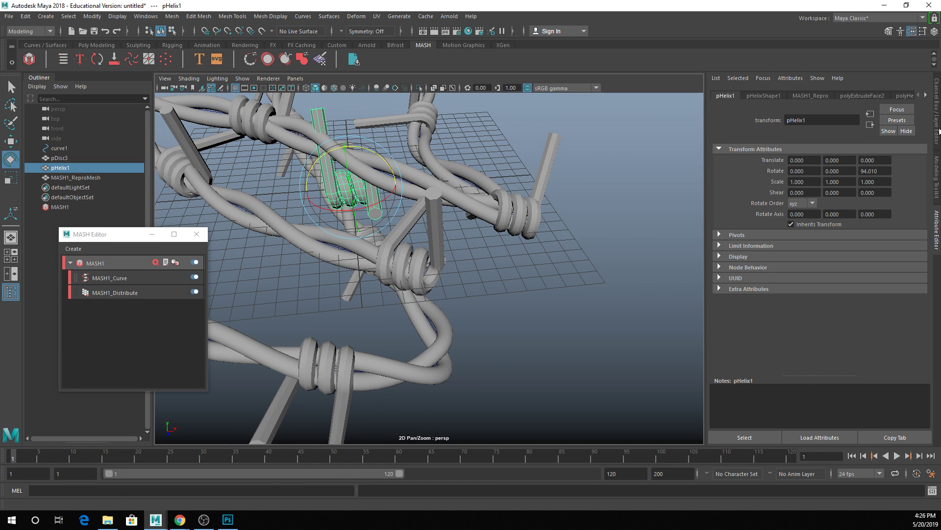
pyautogui.click(938, 129)
pyautogui.click(917, 145)
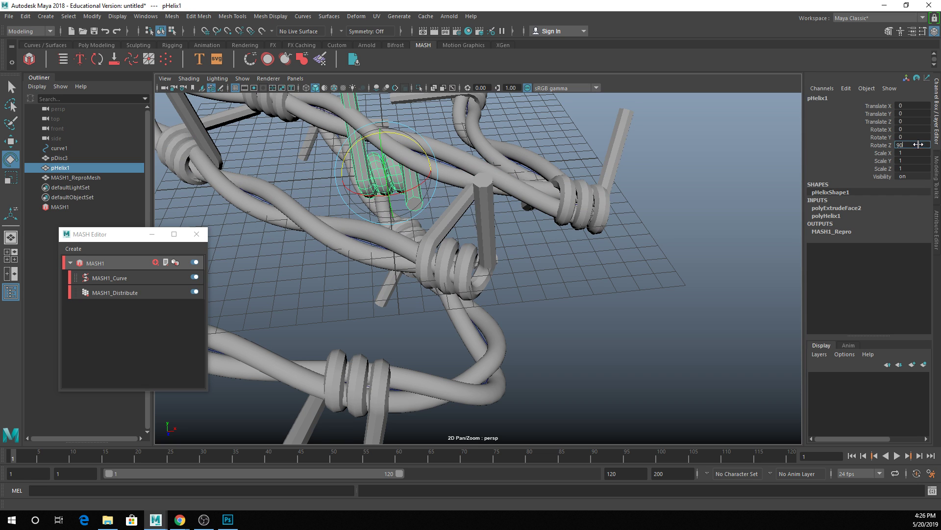
pyautogui.press('Return')
pyautogui.scroll(-4, 444, 216)
pyautogui.keyDown('alt'); pyautogui.moveTo(477, 246); pyautogui.dragTo(563, 205); pyautogui.keyUp('alt')
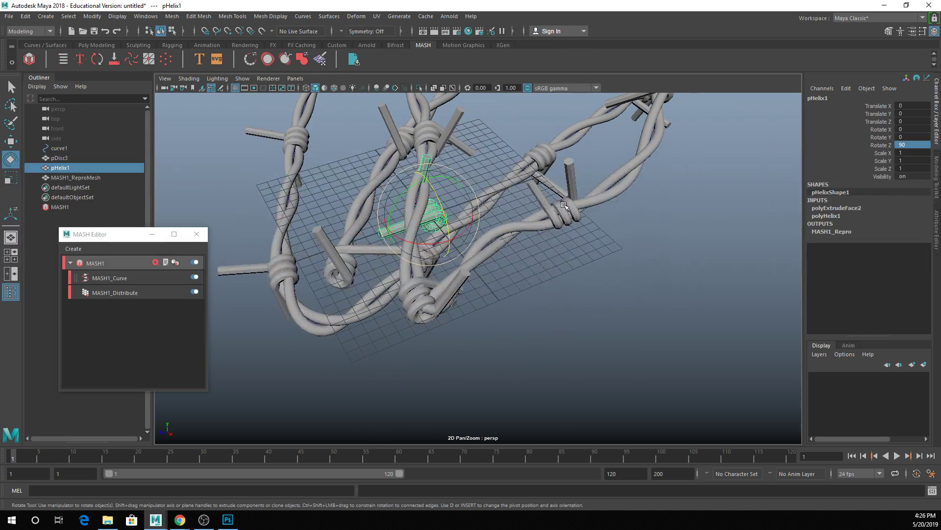
pyautogui.scroll(5, 409, 288)
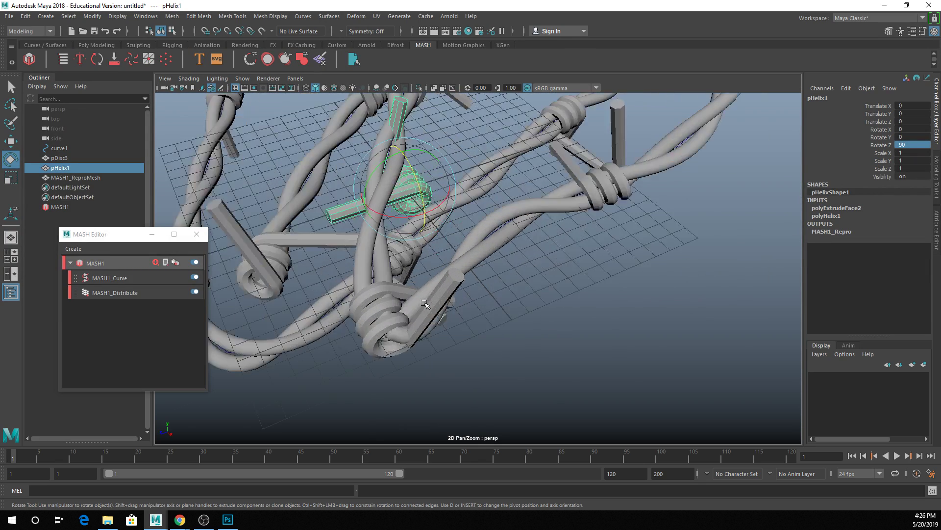
pyautogui.scroll(-8, 339, 321)
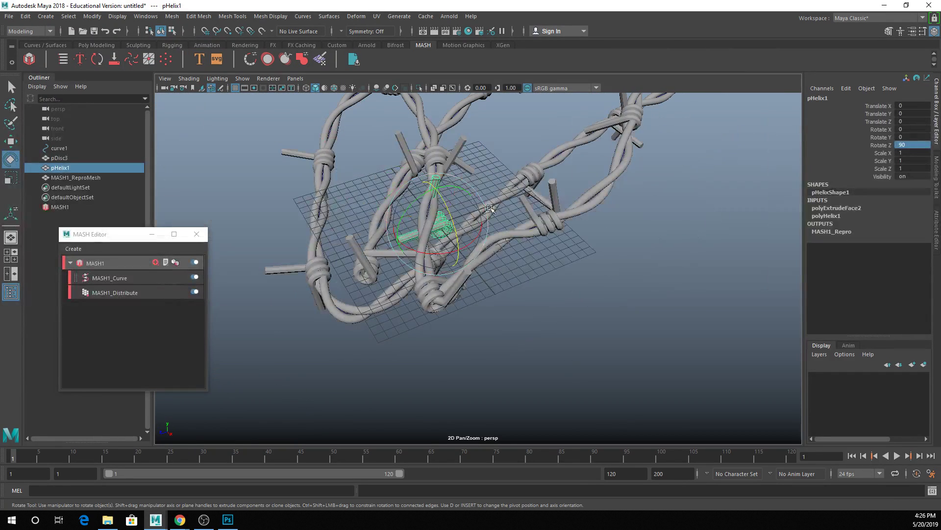
# Hide the source helix pHelix1 again.
pyautogui.press('q')
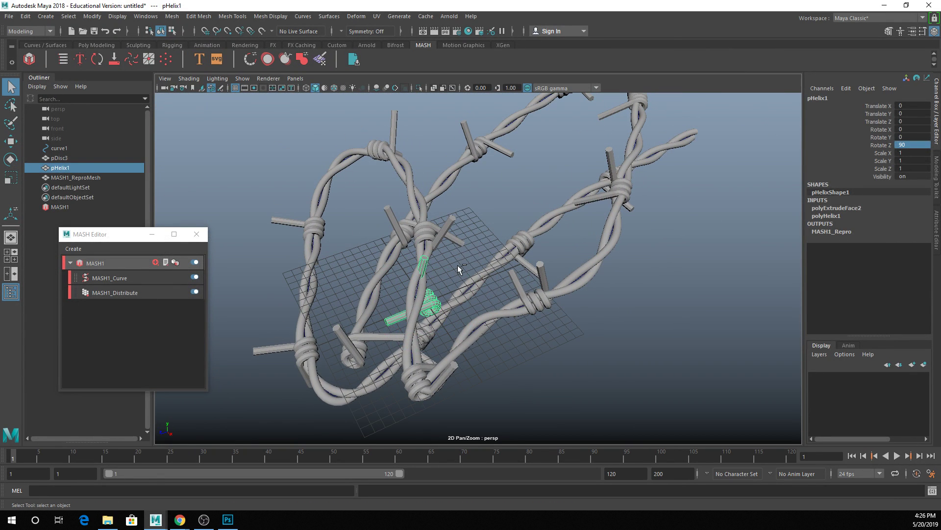
pyautogui.hotkey('ctrl', 'h')
pyautogui.keyDown('alt'); pyautogui.moveTo(475, 204); pyautogui.dragTo(535, 258); pyautogui.keyUp('alt')
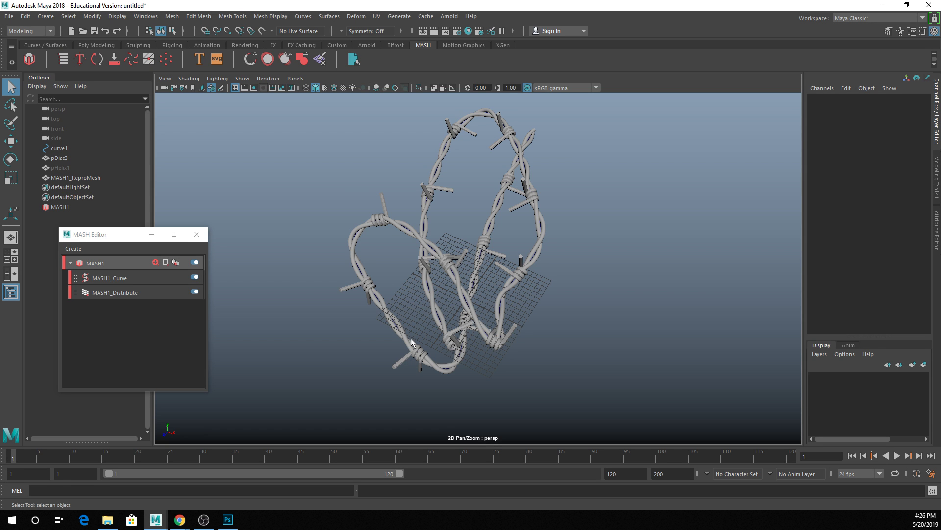
pyautogui.keyDown('alt'); pyautogui.moveTo(411, 337); pyautogui.dragTo(497, 343); pyautogui.keyUp('alt')
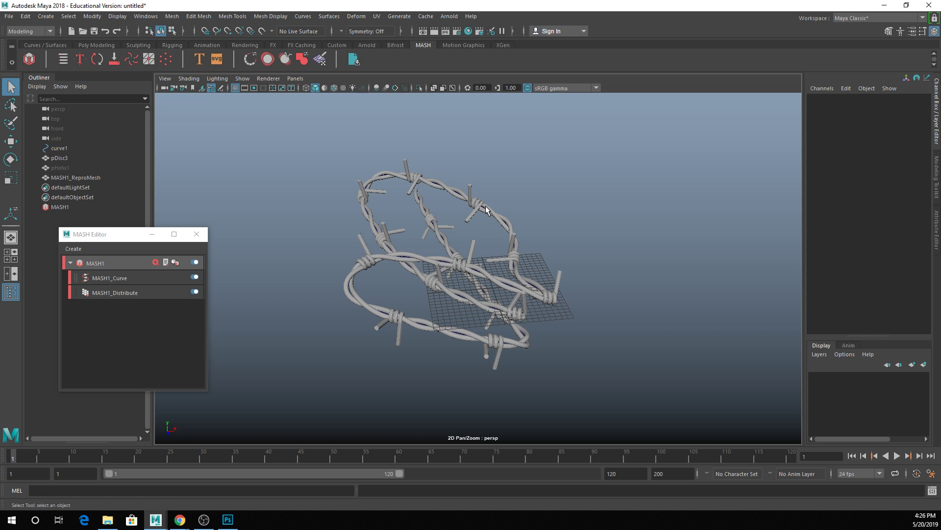
# Add a Random node to the MASH1 network and set its Position X, Y and Z to 0.
pyautogui.click(123, 262)
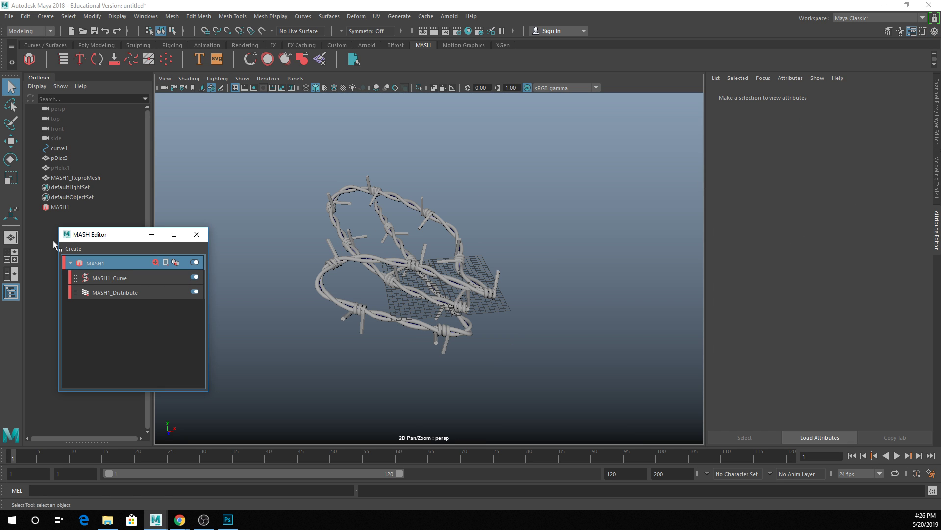
pyautogui.click(101, 264)
pyautogui.click(771, 267)
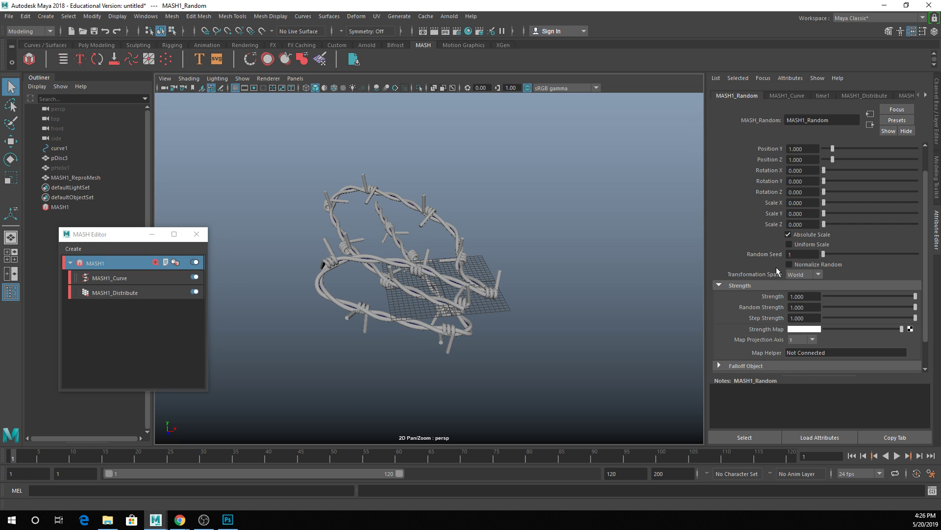
pyautogui.moveTo(831, 160); pyautogui.dragTo(812, 166)
pyautogui.scroll(1, 829, 196)
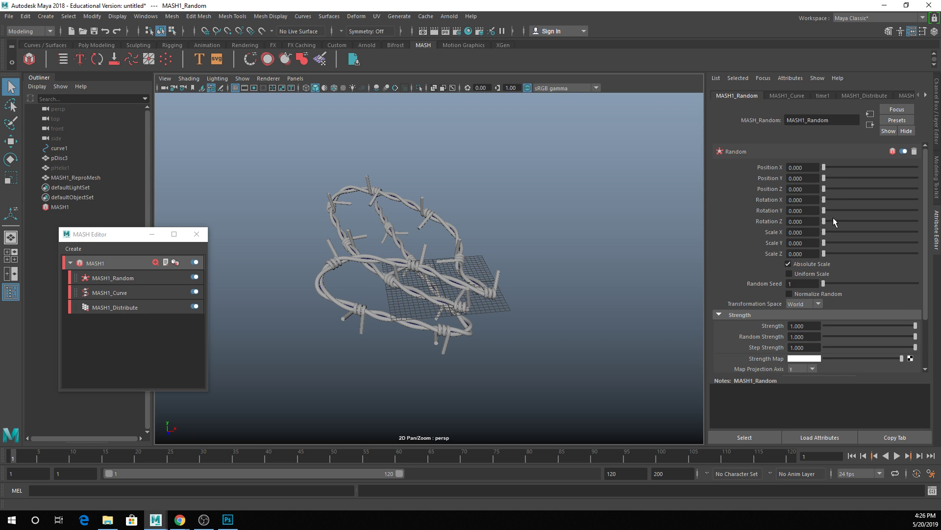
# Set the Random node's Rotation X to 180 to vary the barbs' orientation around the wire.
pyautogui.moveTo(824, 210); pyautogui.dragTo(921, 223)
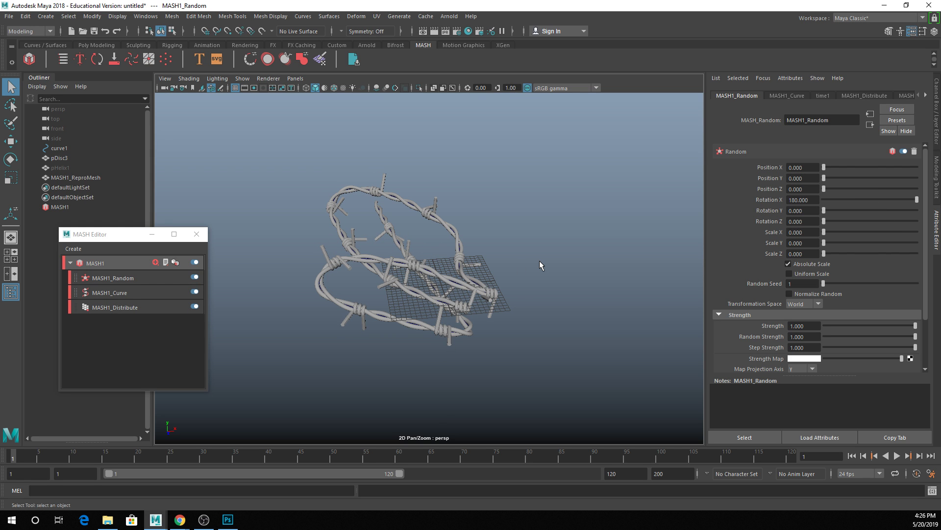
pyautogui.scroll(4, 539, 260)
pyautogui.click(545, 216)
pyautogui.keyDown('alt'); pyautogui.moveTo(531, 280); pyautogui.dragTo(244, 209); pyautogui.keyUp('alt')
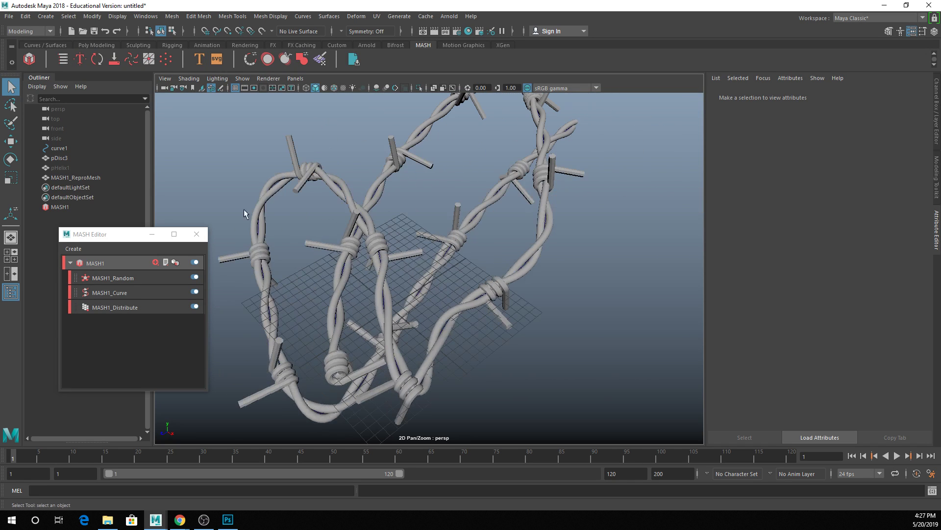
# Isolate curve1, pick one of its control vertices with Soft Select enabled, and restore the full scene view.
pyautogui.click(70, 166)
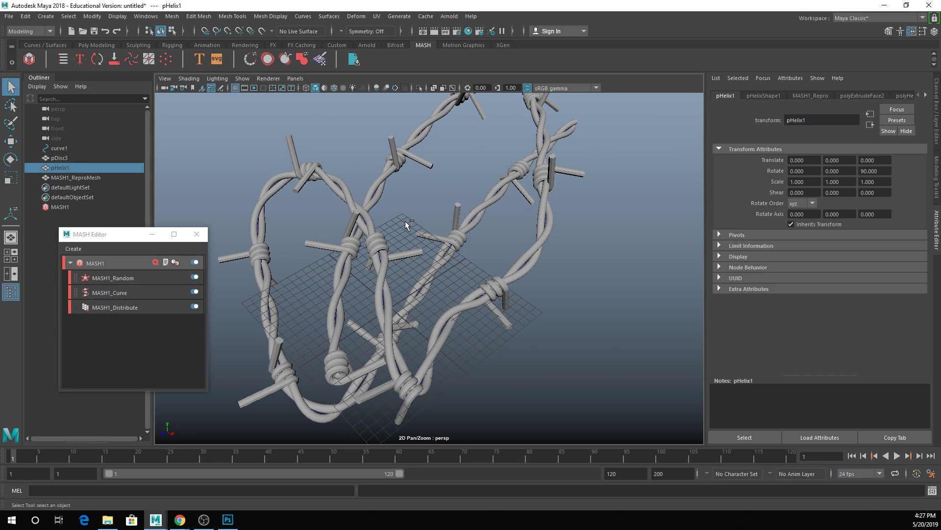
pyautogui.hotkey('ctrl', '1')
pyautogui.hotkey('ctrl', '1')
pyautogui.click(58, 148)
pyautogui.hotkey('ctrl', '1')
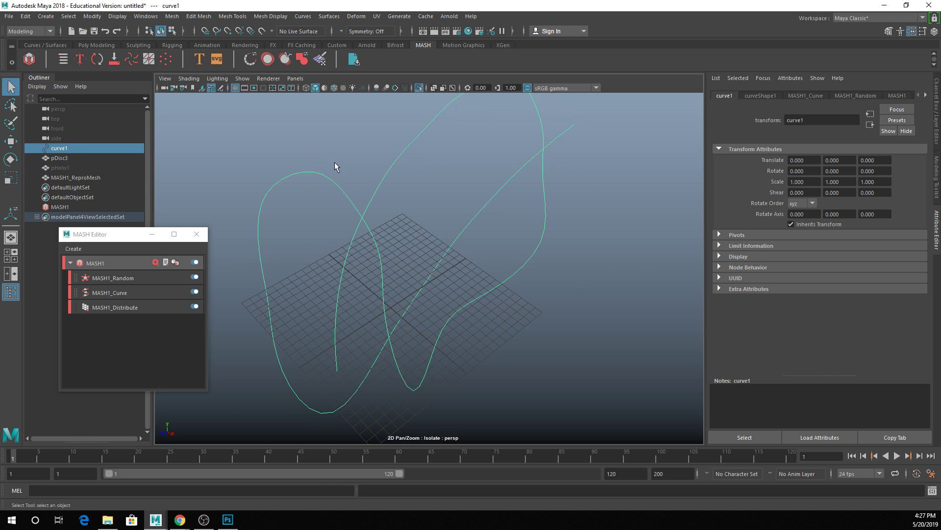
pyautogui.rightClick(381, 190)
pyautogui.click(322, 189)
pyautogui.click(393, 160)
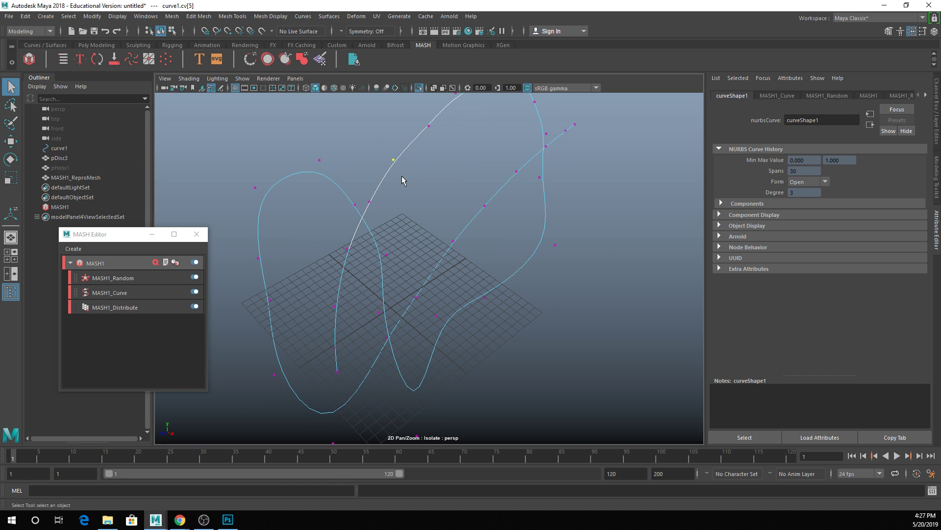
pyautogui.press('b')
pyautogui.moveTo(396, 179); pyautogui.dragTo(575, 191)
pyautogui.hotkey('ctrl', '1')
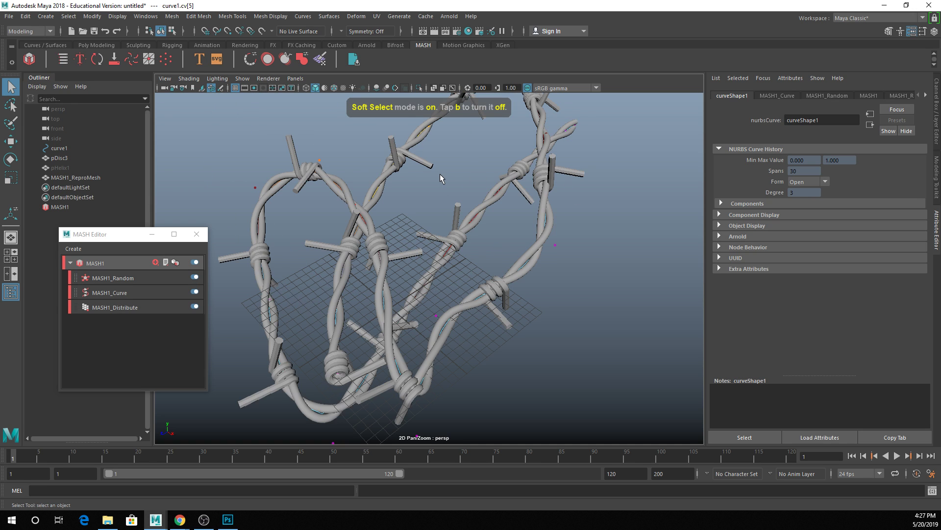
# Try reshaping the barbed wire by moving the selected control vertex of curve1 upward and sideways.
pyautogui.press('w')
pyautogui.scroll(-5, 407, 184)
pyautogui.moveTo(405, 184); pyautogui.dragTo(388, 115)
pyautogui.moveTo(438, 167); pyautogui.dragTo(384, 164)
# Undo the control vertex moves on curve1 and clear the selection.
pyautogui.hotkey('ctrl', 'z')
pyautogui.hotkey('ctrl', 'z')
pyautogui.hotkey('ctrl', 'z')
pyautogui.hotkey('ctrl', 'z')
pyautogui.hotkey('ctrl', 'z')
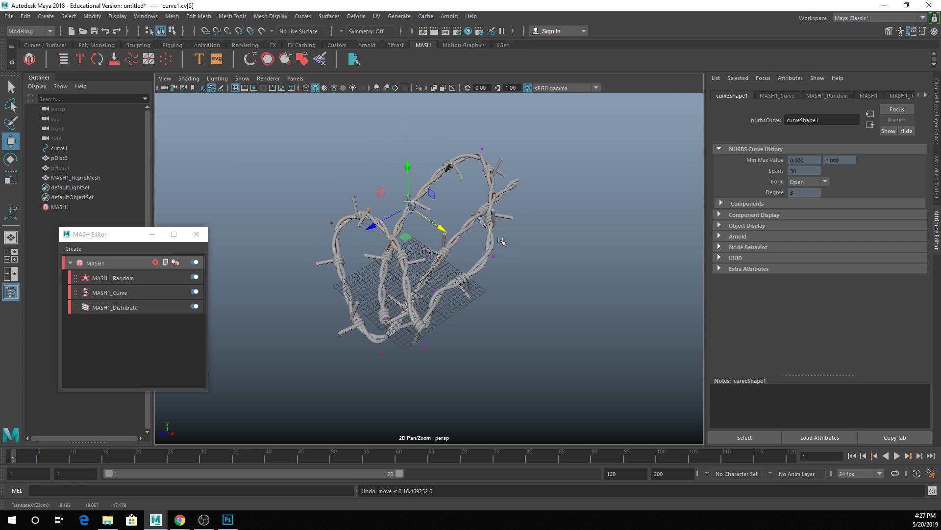
pyautogui.press('q')
pyautogui.click(434, 155)
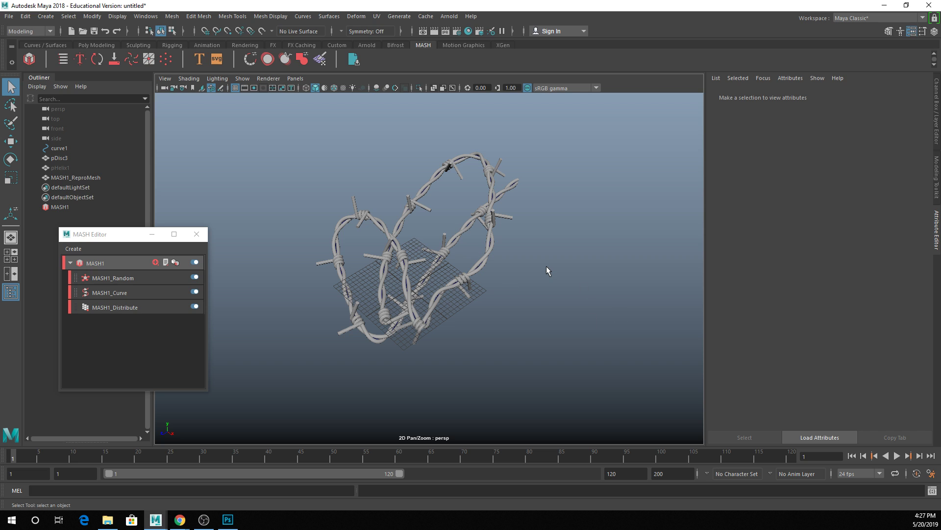
# Start a new empty scene and draw a large polygon plane extending beyond the grid as the ground.
pyautogui.hotkey('ctrl', 'n')
pyautogui.click(481, 266)
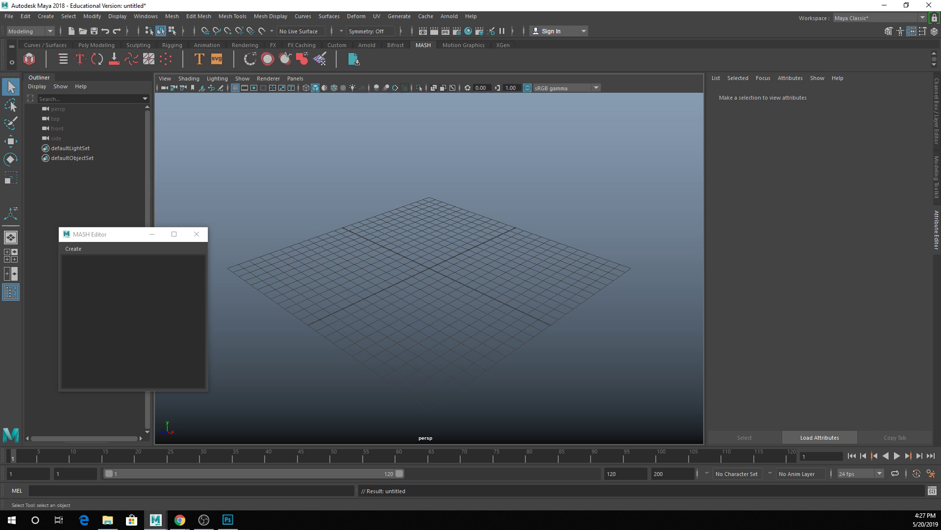
pyautogui.click(96, 44)
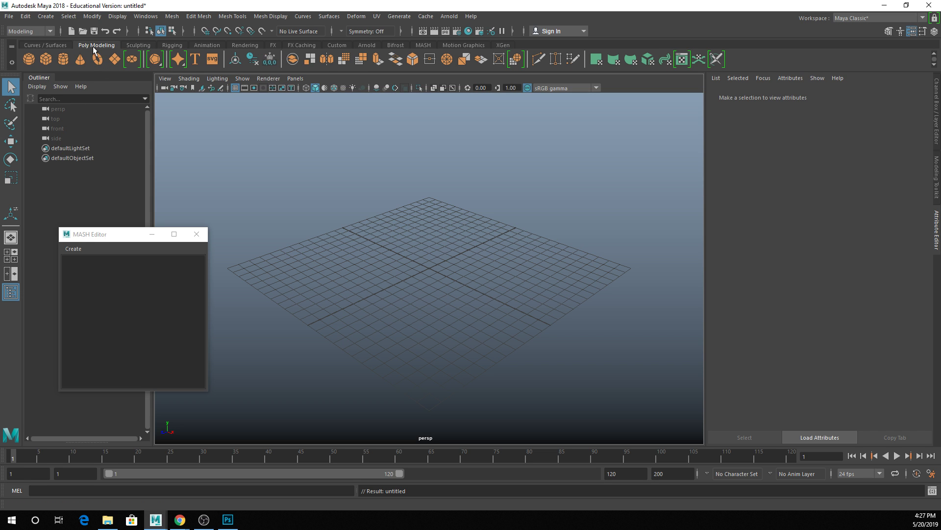
pyautogui.click(114, 58)
pyautogui.moveTo(431, 269); pyautogui.dragTo(719, 528)
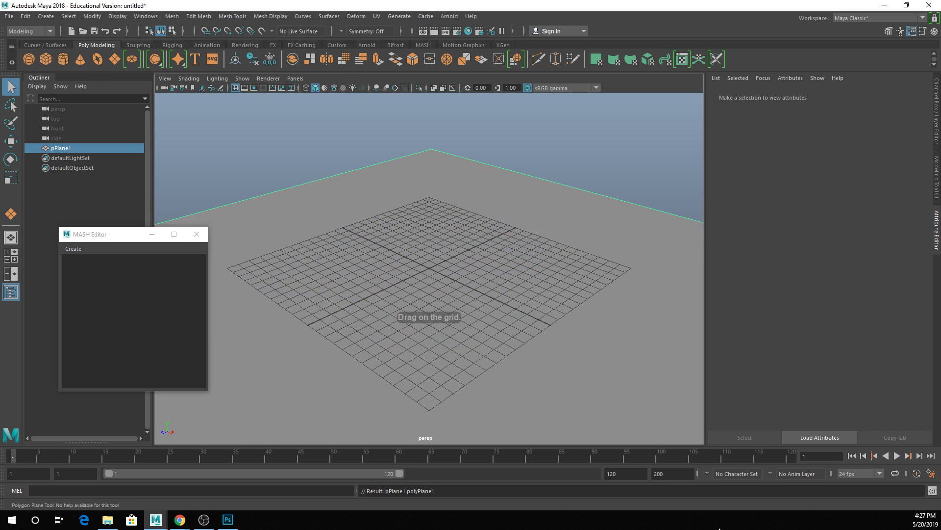
# Draw a second polygon plane about 41.2 wide and 27.9 high overlapping the ground plane.
pyautogui.click(131, 61)
pyautogui.scroll(-5, 431, 215)
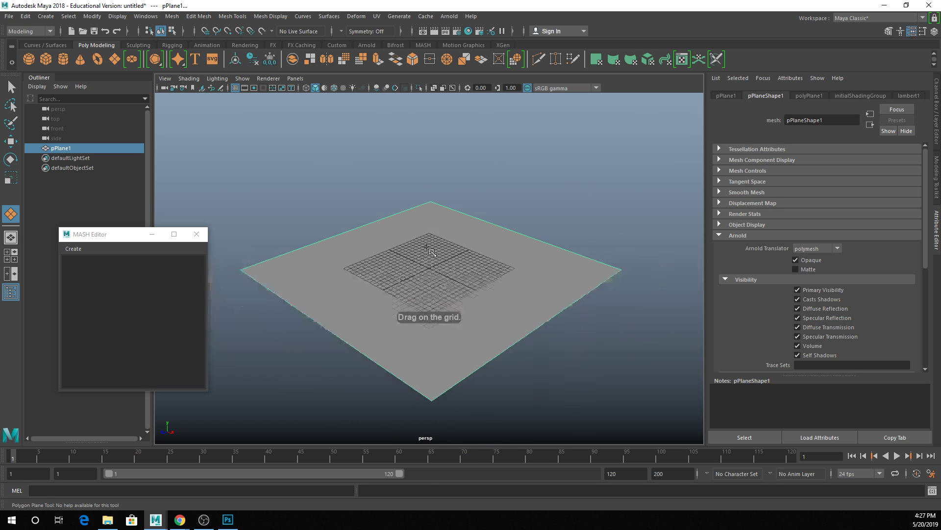
pyautogui.moveTo(415, 265); pyautogui.dragTo(489, 458)
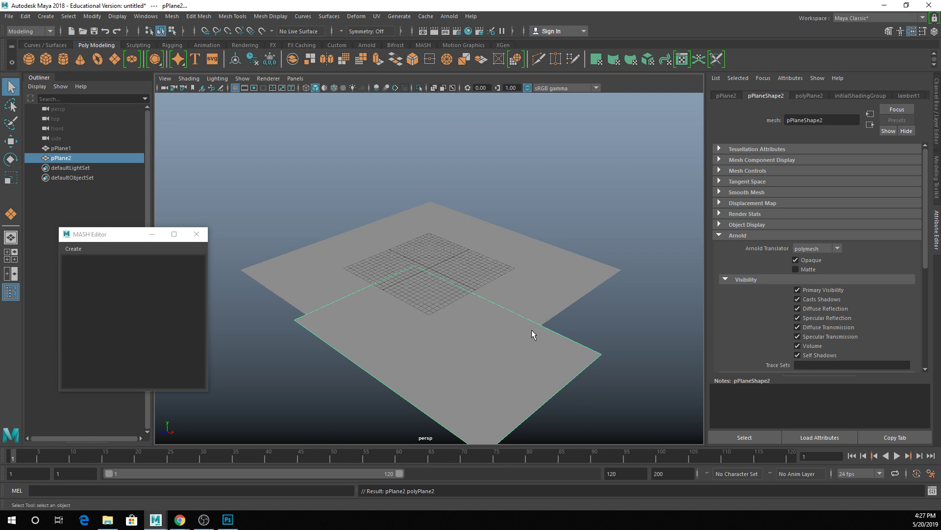
# Set the second plane's Translate X, Y and Z to 0.
pyautogui.click(937, 123)
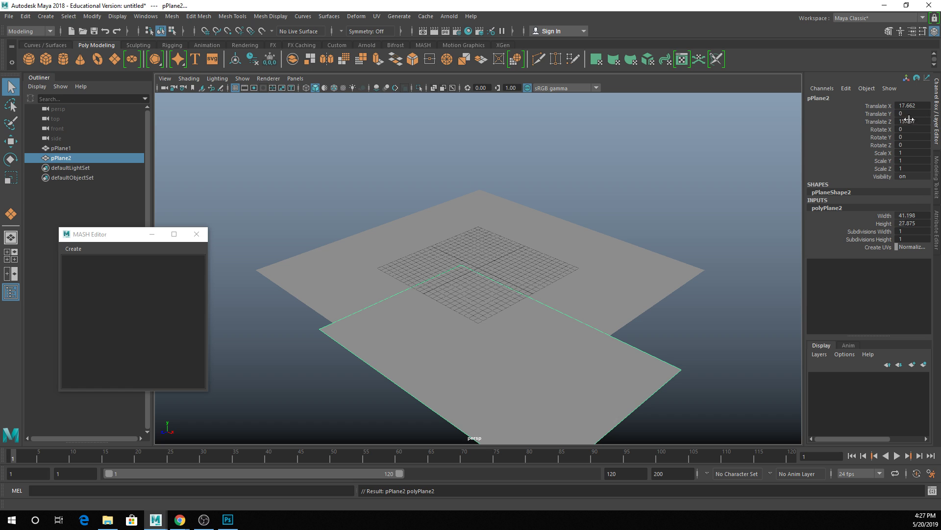
pyautogui.moveTo(909, 121); pyautogui.dragTo(908, 105)
pyautogui.write('0')
pyautogui.press('Return')
# Stand the second plane upright by setting its Rotate Z to 90.
pyautogui.press('e')
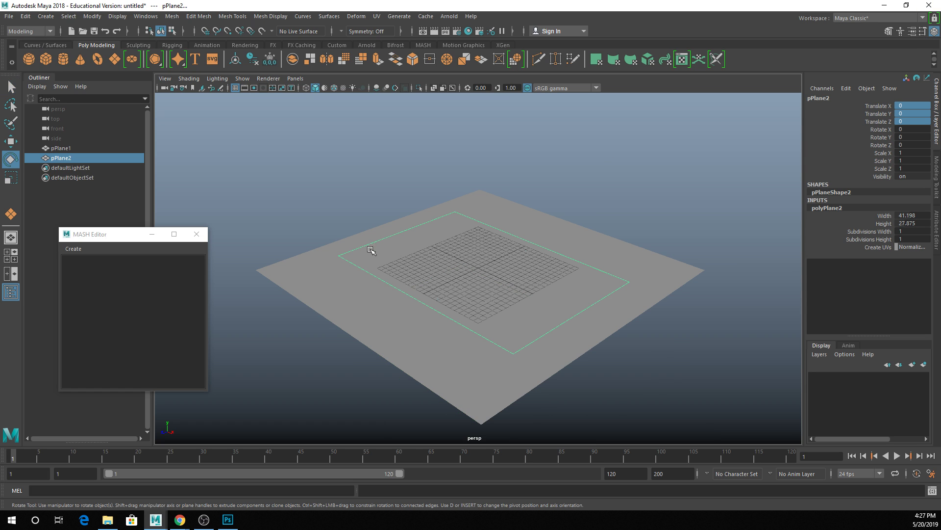
pyautogui.moveTo(479, 239); pyautogui.dragTo(528, 277)
pyautogui.click(930, 144)
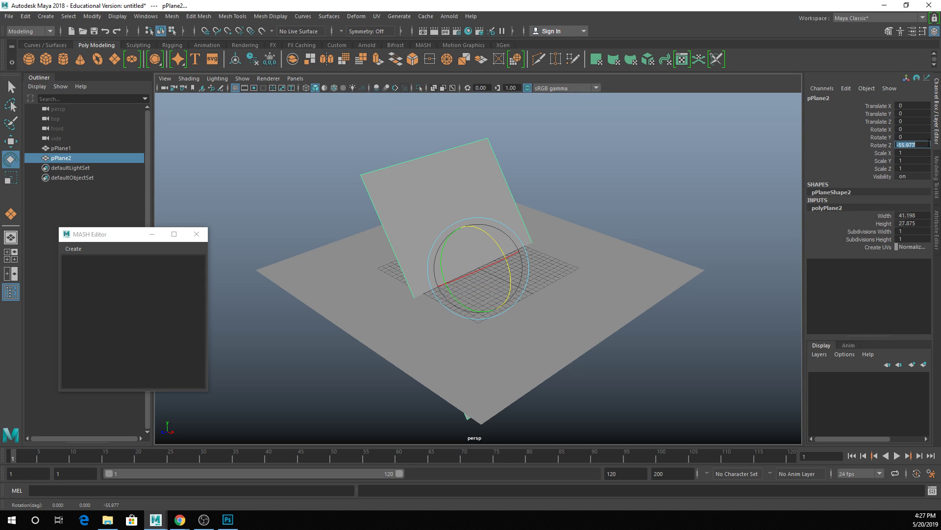
pyautogui.write('90')
pyautogui.press('Return')
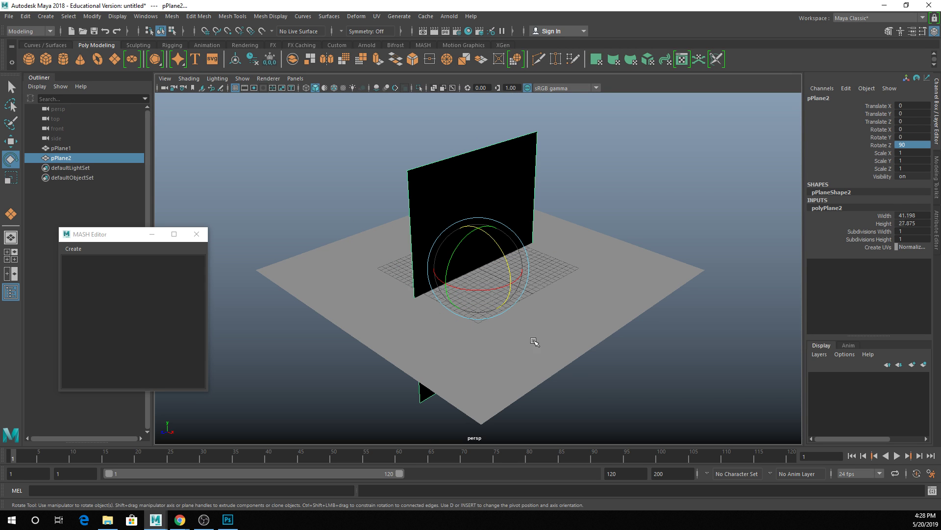
# Raise the upright plane above the ground plane to a Translate Y of about 23.7.
pyautogui.keyDown('alt'); pyautogui.moveTo(531, 342); pyautogui.dragTo(647, 321); pyautogui.keyUp('alt')
pyautogui.press('w')
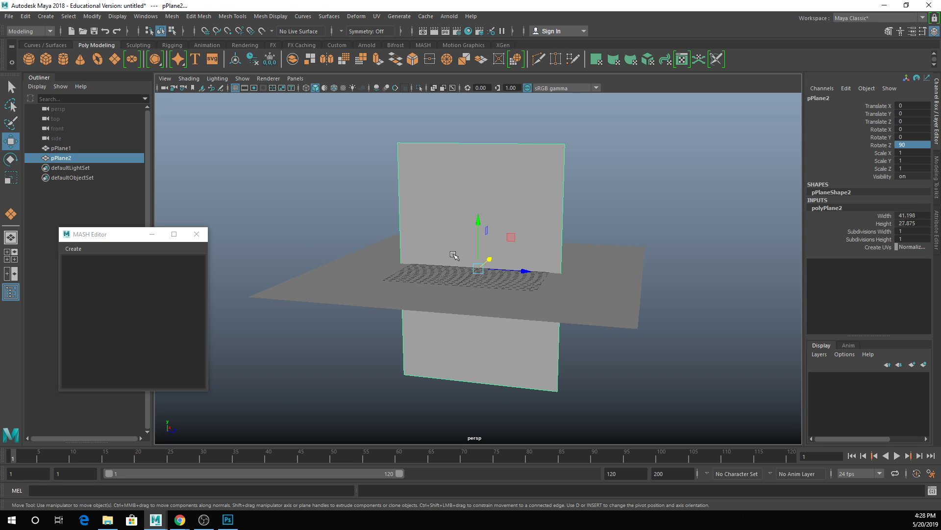
pyautogui.moveTo(482, 230); pyautogui.dragTo(482, 106)
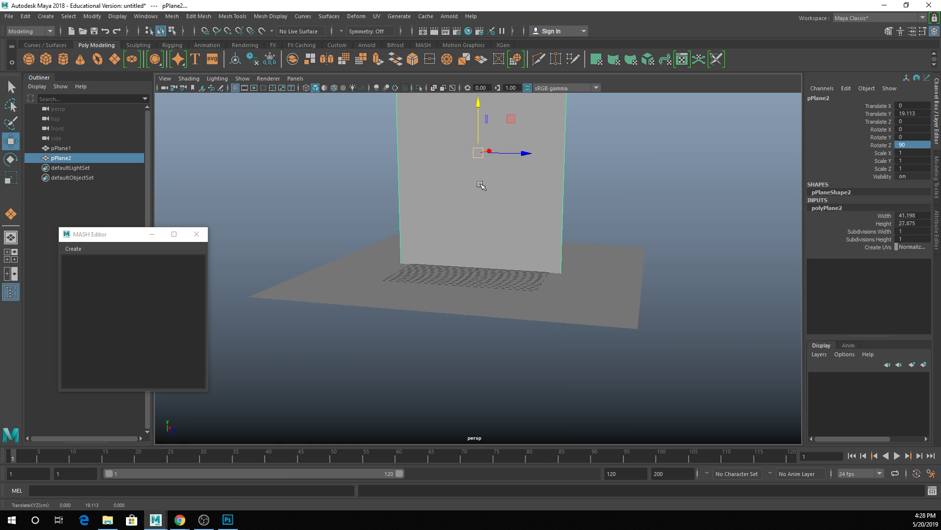
pyautogui.keyDown('alt'); pyautogui.moveTo(482, 185); pyautogui.dragTo(479, 281, button='middle'); pyautogui.keyUp('alt')
pyautogui.moveTo(471, 219); pyautogui.dragTo(475, 187)
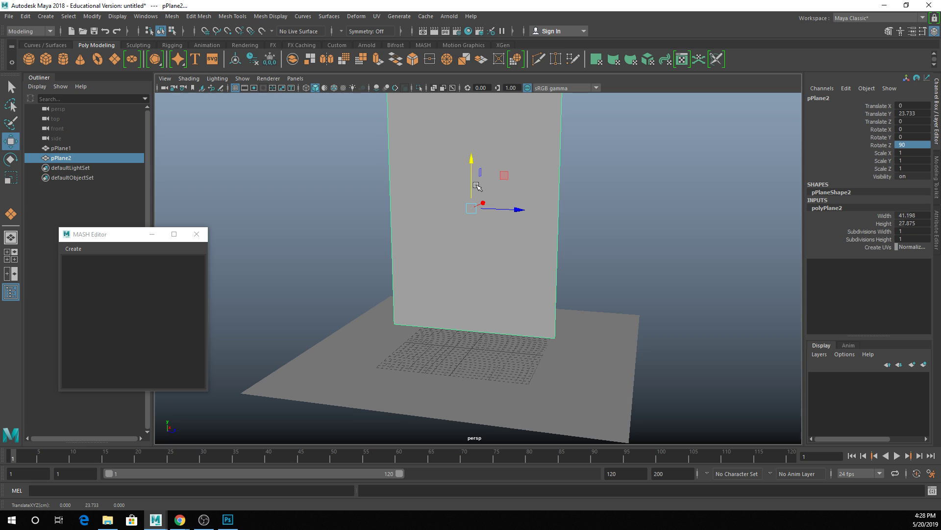
# Snap the upright plane's pivot to its bottom edge and lower the plane onto the ground, at Translate Y 20.599.
pyautogui.press('d')
pyautogui.press('v')
pyautogui.moveTo(472, 169); pyautogui.dragTo(555, 336)
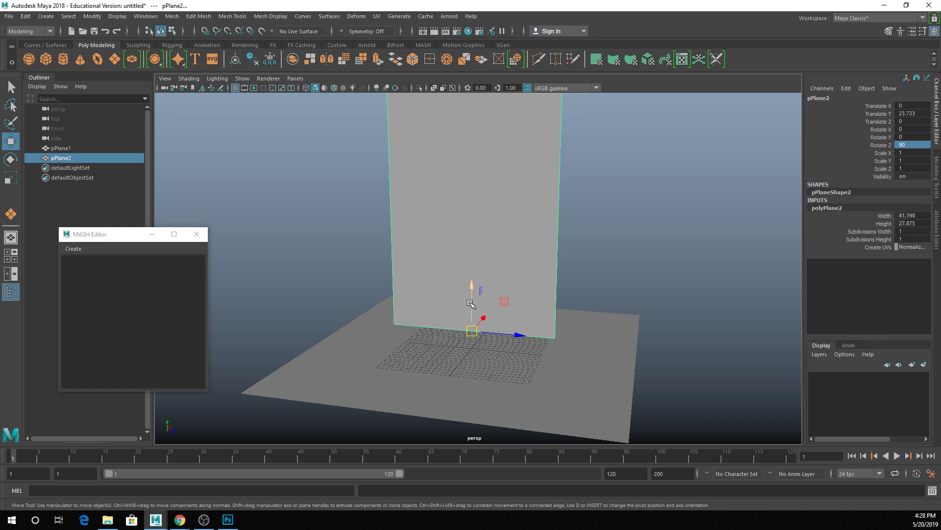
pyautogui.moveTo(469, 303); pyautogui.dragTo(484, 323)
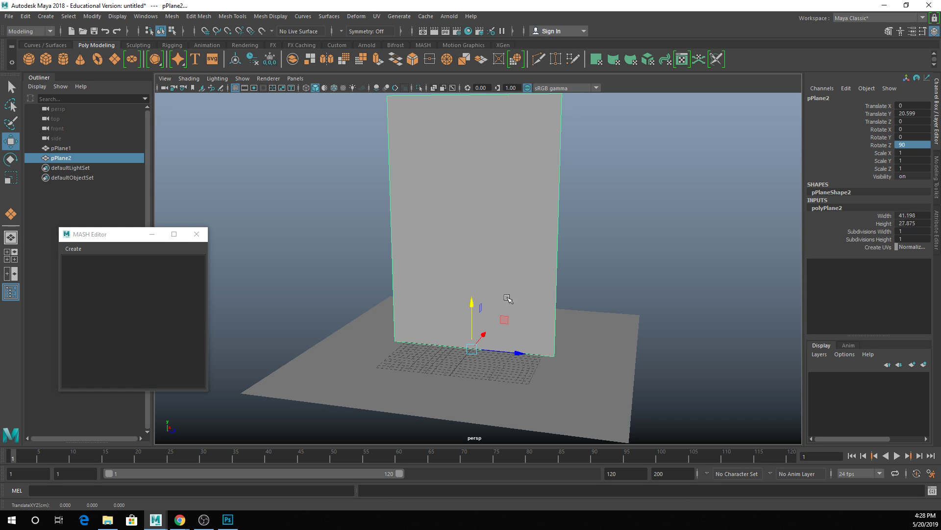
# Freeze the translation, rotation and scale of the upright plane.
pyautogui.keyDown('alt'); pyautogui.moveTo(605, 208); pyautogui.dragTo(590, 227, button='middle'); pyautogui.keyUp('alt')
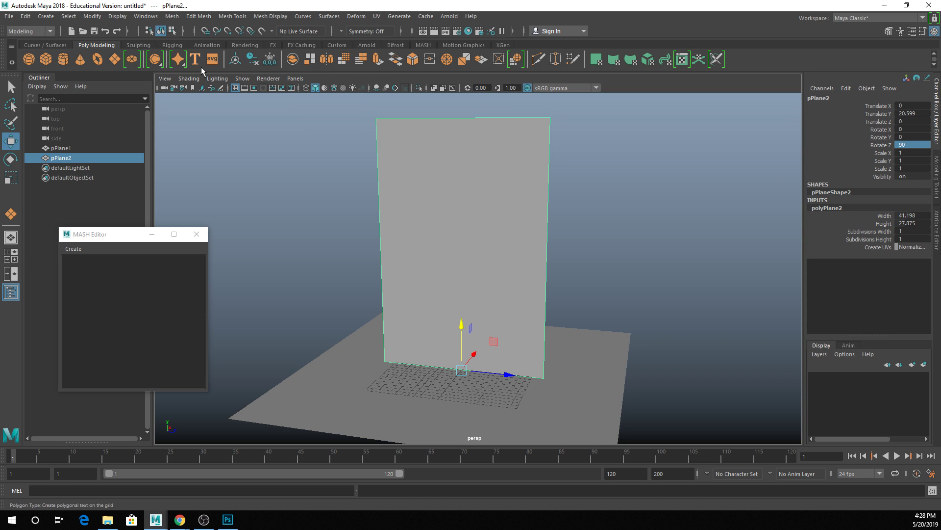
pyautogui.click(270, 63)
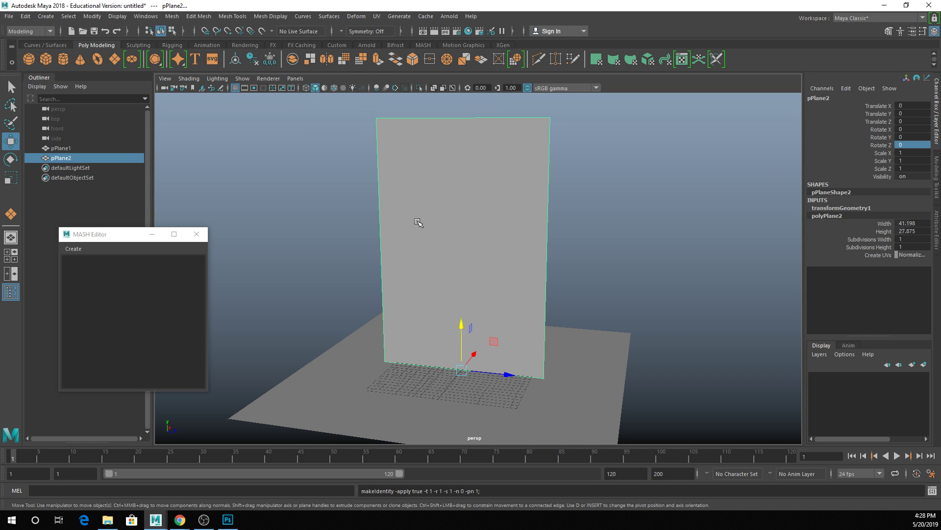
# Rename the flat plane pPlane1 as ground and the upright plane pPlane2 as card.
pyautogui.click(69, 148)
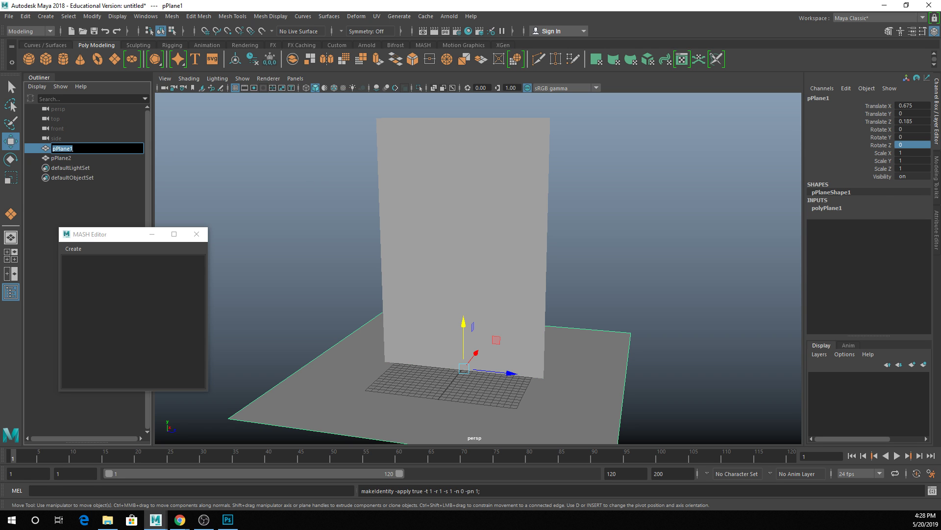
pyautogui.doubleClick(70, 148)
pyautogui.write('ground')
pyautogui.press('Return')
pyautogui.click(67, 157)
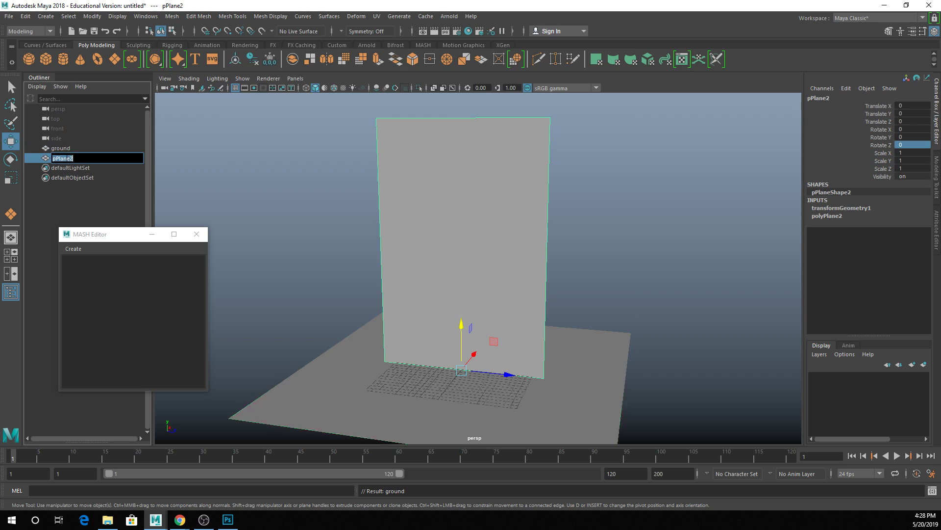
pyautogui.doubleClick(66, 157)
pyautogui.write('card')
pyautogui.press('Return')
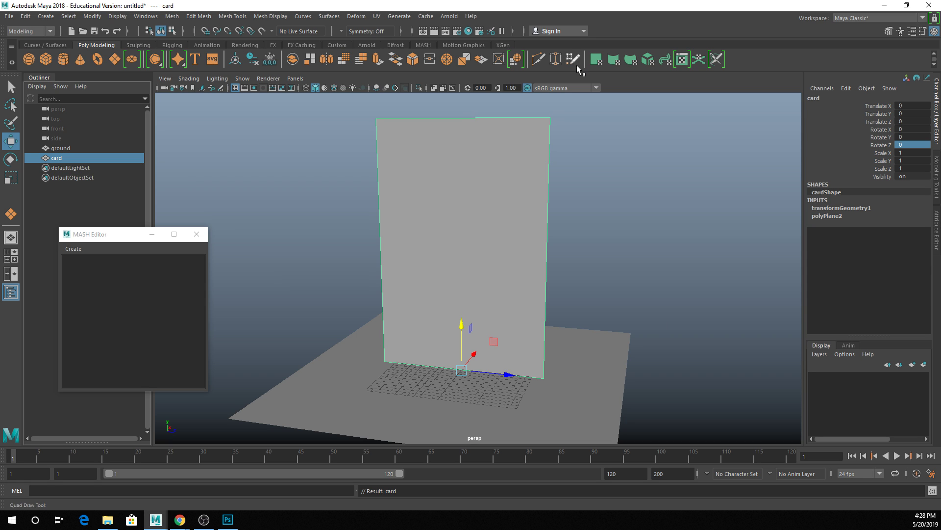
# Create a MASH network from the card plane.
pyautogui.click(459, 146)
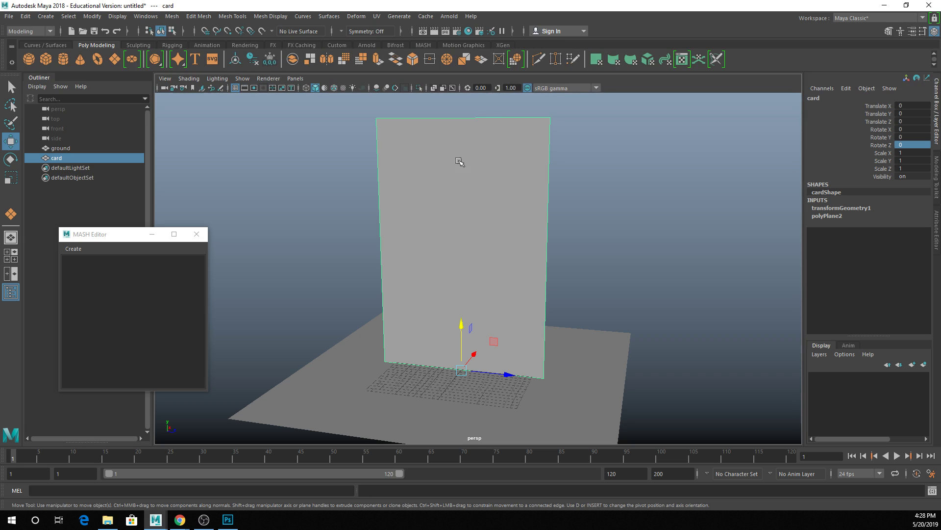
pyautogui.click(424, 46)
pyautogui.click(30, 58)
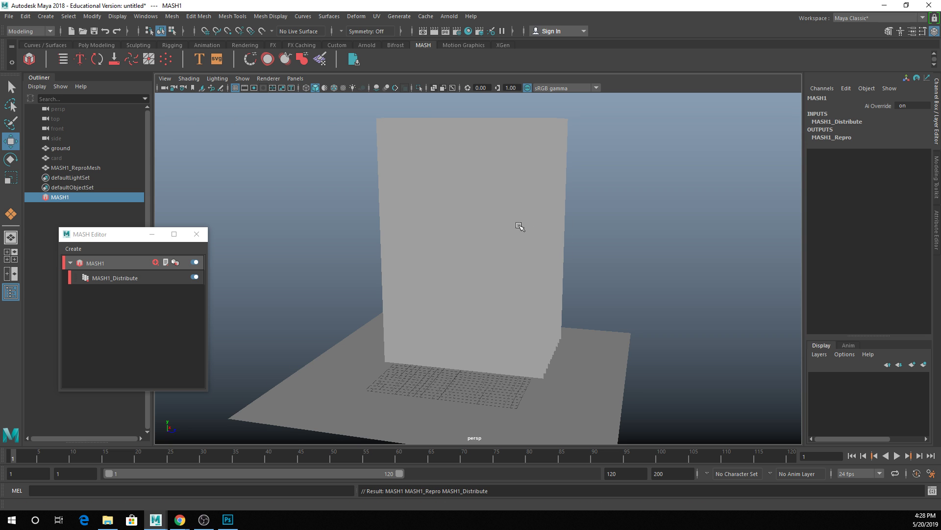
pyautogui.keyDown('alt'); pyautogui.moveTo(519, 225); pyautogui.dragTo(445, 221); pyautogui.keyUp('alt')
# Set the Distribution Type of the MASH1_Distribute node to Mesh.
pyautogui.click(103, 273)
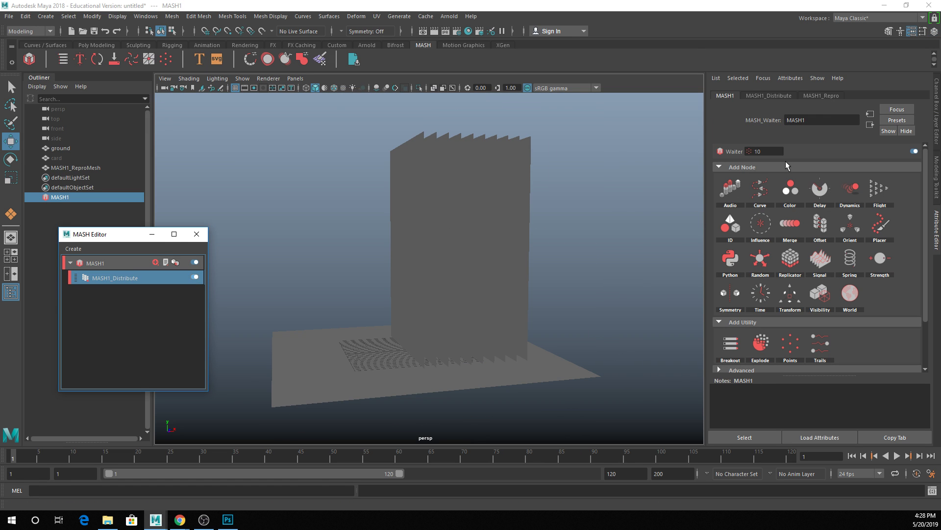
pyautogui.click(769, 95)
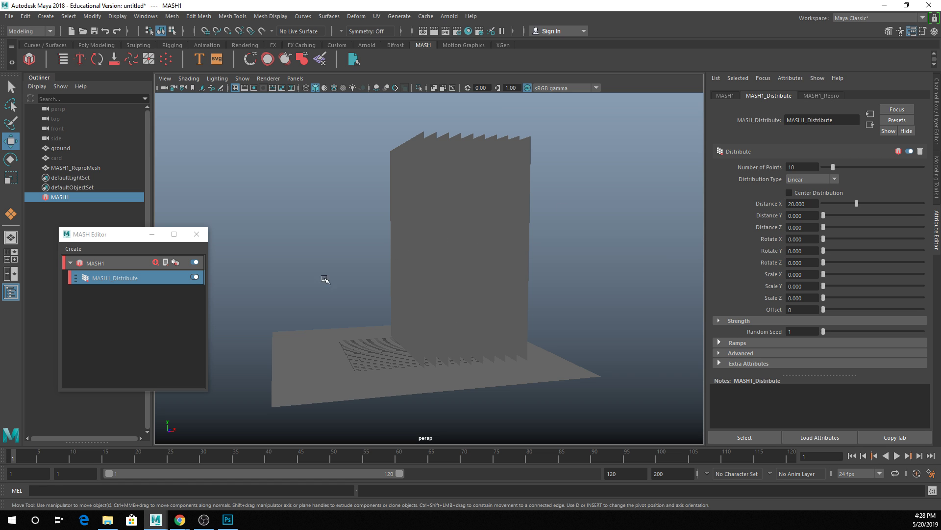
pyautogui.keyDown('alt'); pyautogui.moveTo(325, 279); pyautogui.dragTo(389, 294); pyautogui.keyUp('alt')
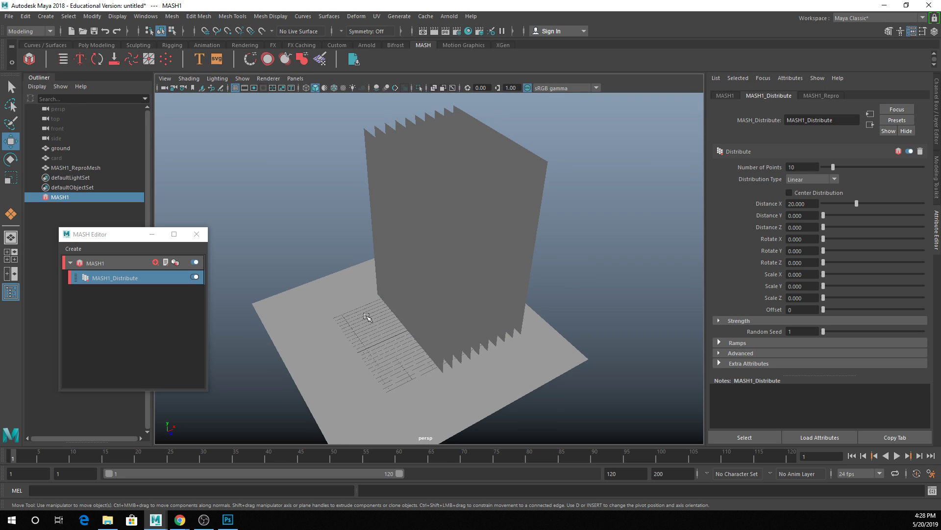
pyautogui.click(811, 180)
pyautogui.click(812, 218)
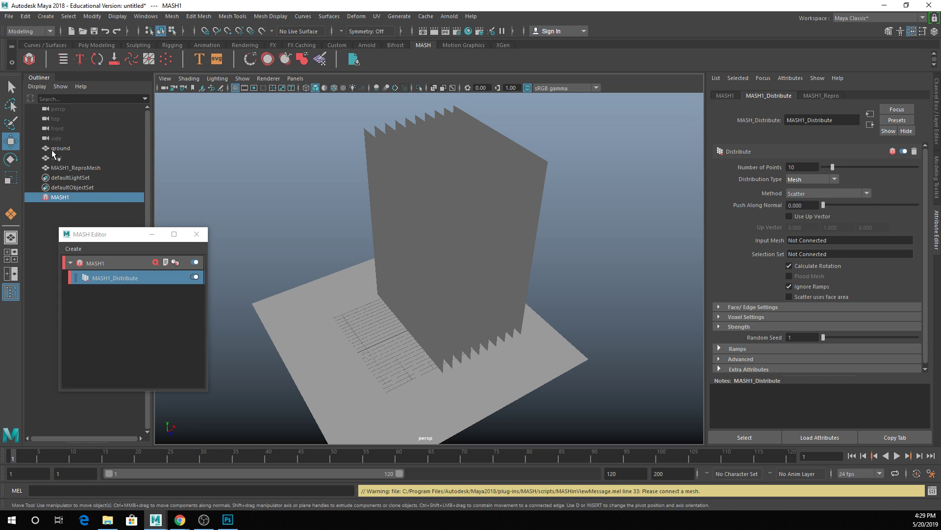
# Connect the ground plane as the Input Mesh of the MASH1_Distribute node.
pyautogui.moveTo(57, 148); pyautogui.dragTo(723, 265, button='middle')
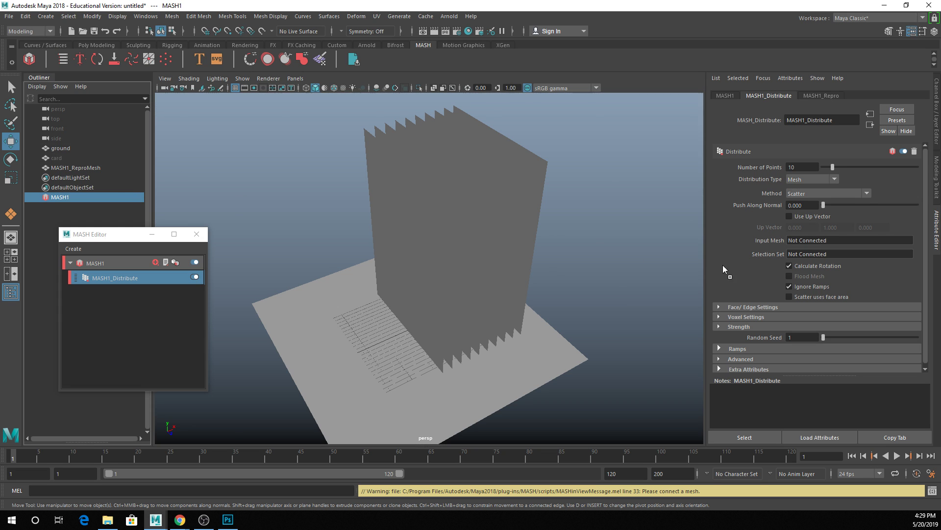
pyautogui.moveTo(795, 239); pyautogui.dragTo(796, 239, button='middle')
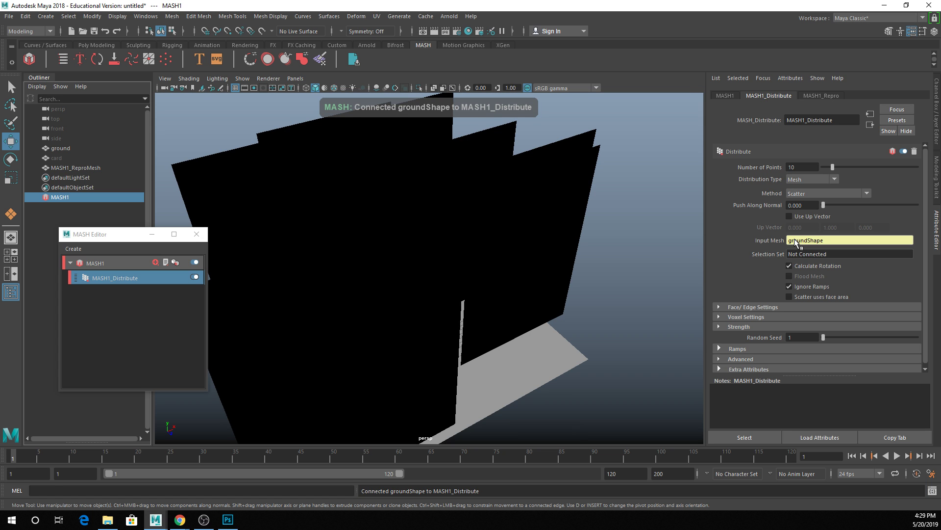
pyautogui.moveTo(550, 269)
pyautogui.keyDown('alt'); pyautogui.mouseDown()
pyautogui.moveTo(540, 275)
pyautogui.moveTo(395, 237)
pyautogui.moveTo(364, 271)
pyautogui.moveTo(353, 307)
pyautogui.moveTo(346, 292)
pyautogui.moveTo(422, 245)
pyautogui.moveTo(490, 279)
pyautogui.moveTo(456, 317)
pyautogui.moveTo(447, 310)
pyautogui.mouseUp(); pyautogui.keyUp('alt')
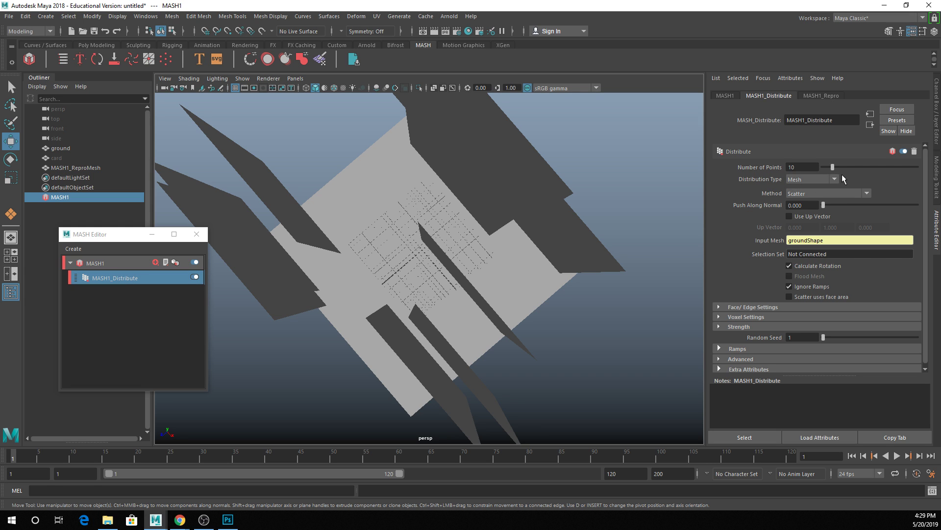
# Try the Vertex method for distributing the cards over the ground mesh.
pyautogui.click(809, 196)
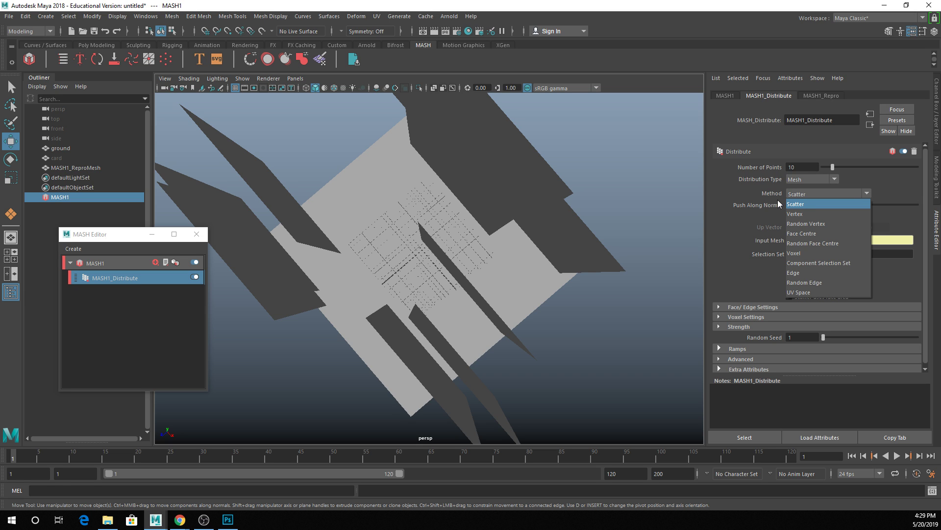
pyautogui.click(801, 214)
pyautogui.keyDown('alt'); pyautogui.moveTo(441, 274); pyautogui.dragTo(273, 283); pyautogui.keyUp('alt')
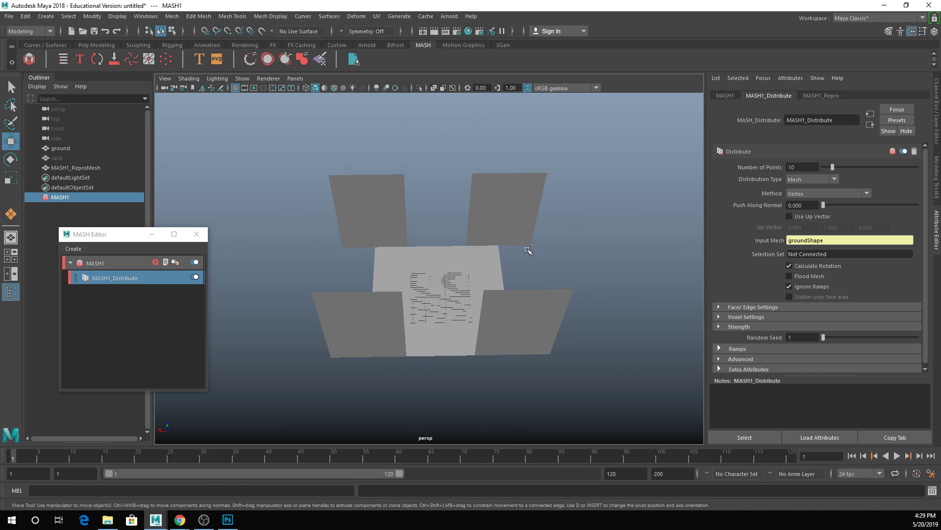
# Set the mesh distribution Method of the card network to Face Centre.
pyautogui.click(807, 196)
pyautogui.click(808, 226)
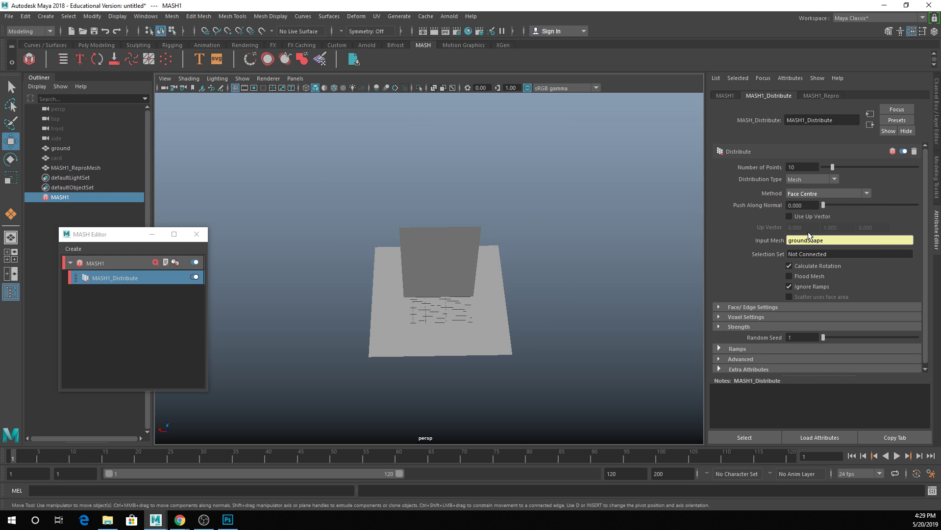
pyautogui.keyDown('alt'); pyautogui.moveTo(474, 319); pyautogui.dragTo(337, 302); pyautogui.keyUp('alt')
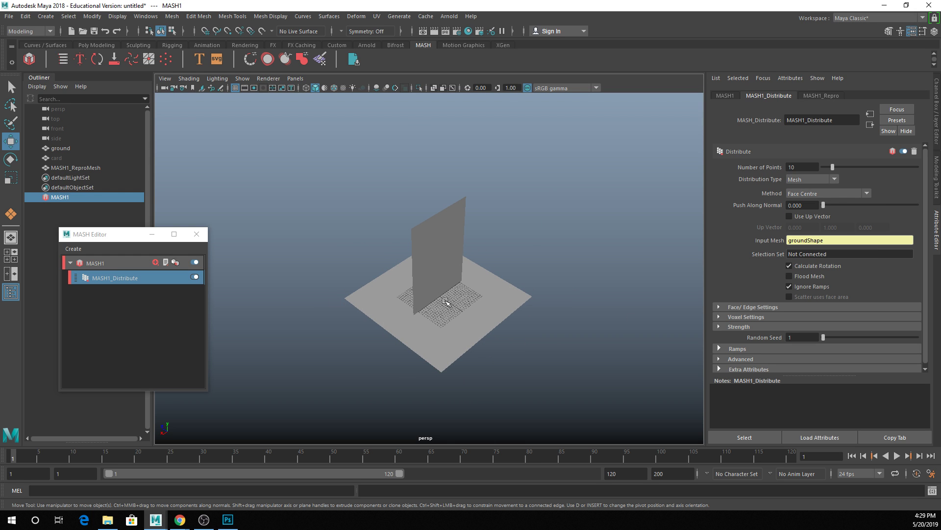
# Change the MASH Distribute node's mesh distribution method to Scatter so the cards spread over the ground plane.
pyautogui.click(466, 295)
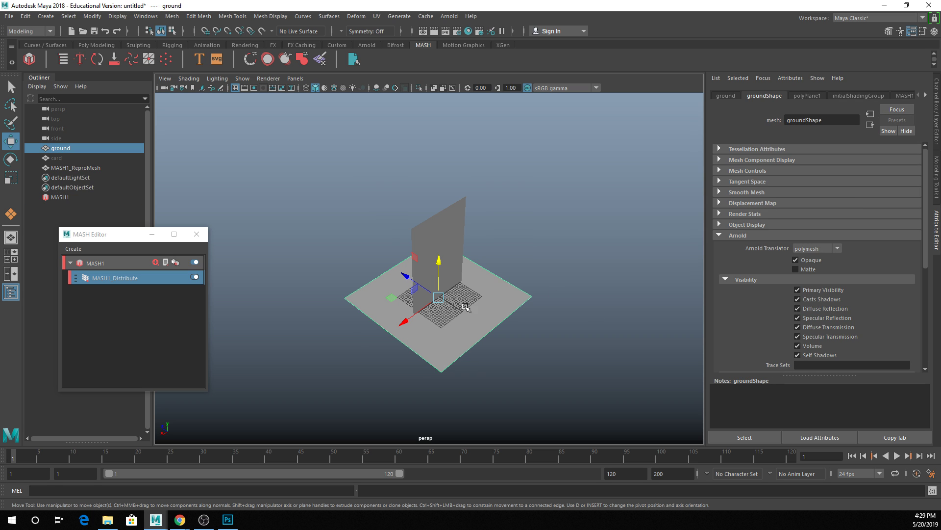
pyautogui.click(127, 278)
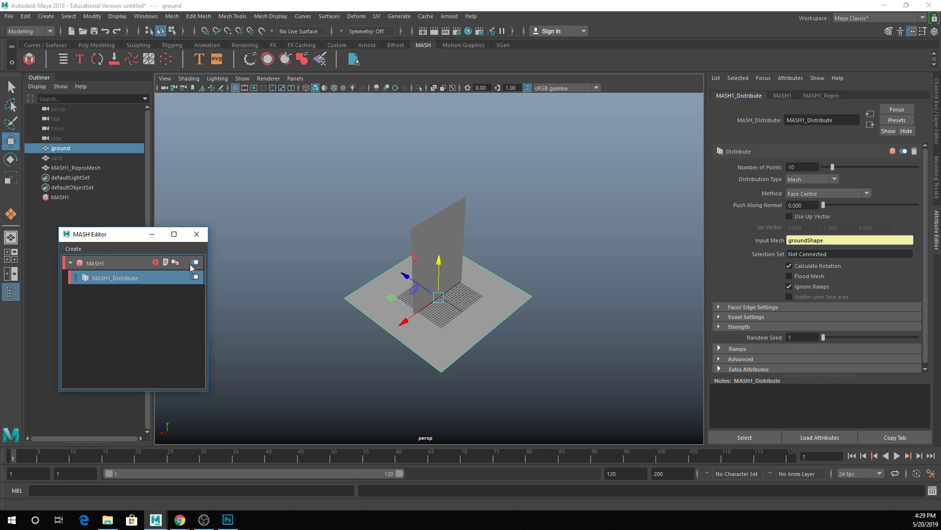
pyautogui.click(813, 193)
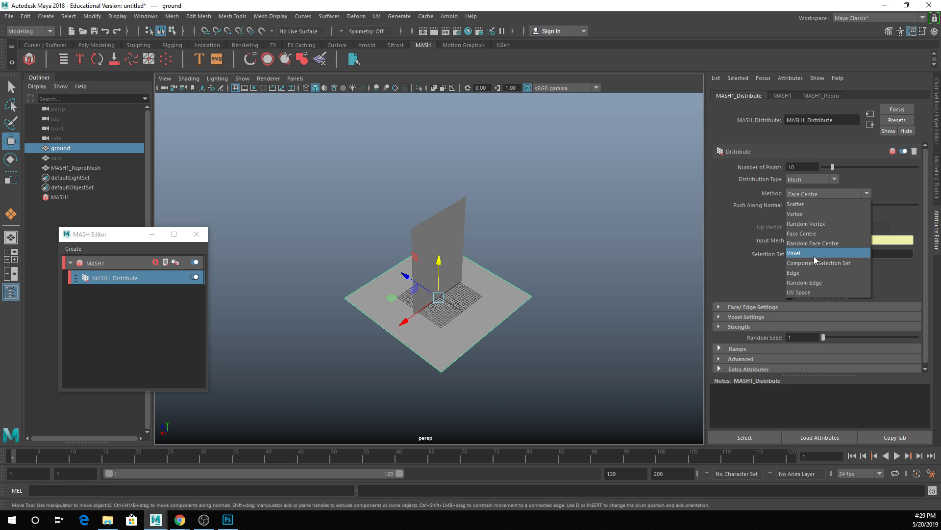
pyautogui.click(795, 204)
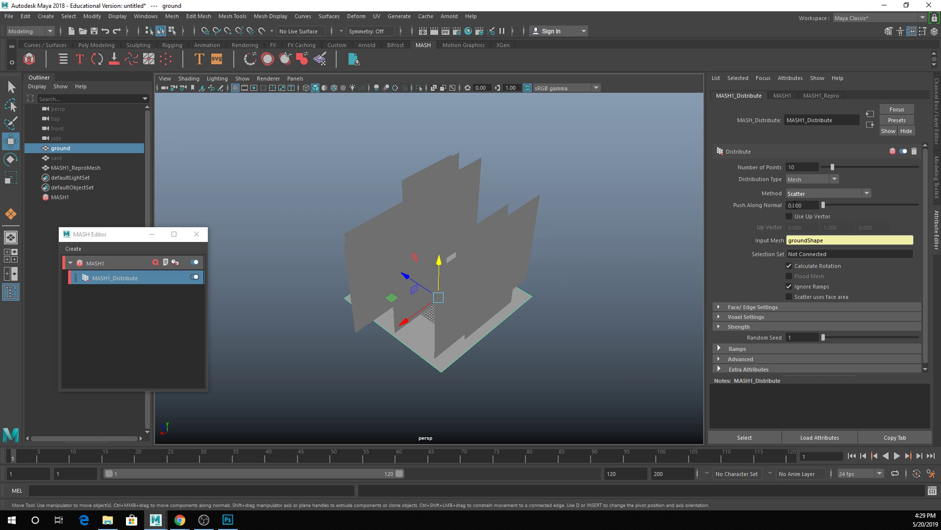
# Add a Random node to the MASH1 network and set its Rotation Y to about 68.9.
pyautogui.click(507, 251)
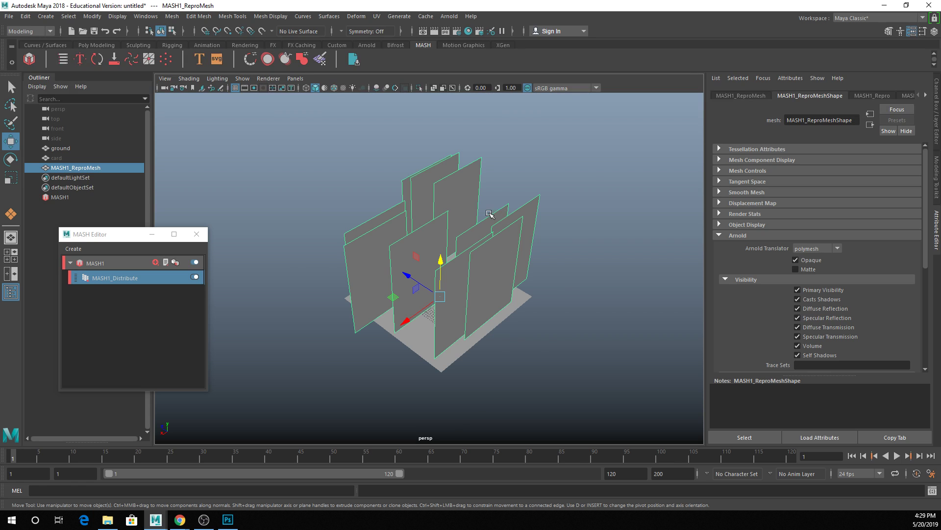
pyautogui.press('f')
pyautogui.keyDown('alt'); pyautogui.moveTo(476, 214); pyautogui.dragTo(533, 197); pyautogui.keyUp('alt')
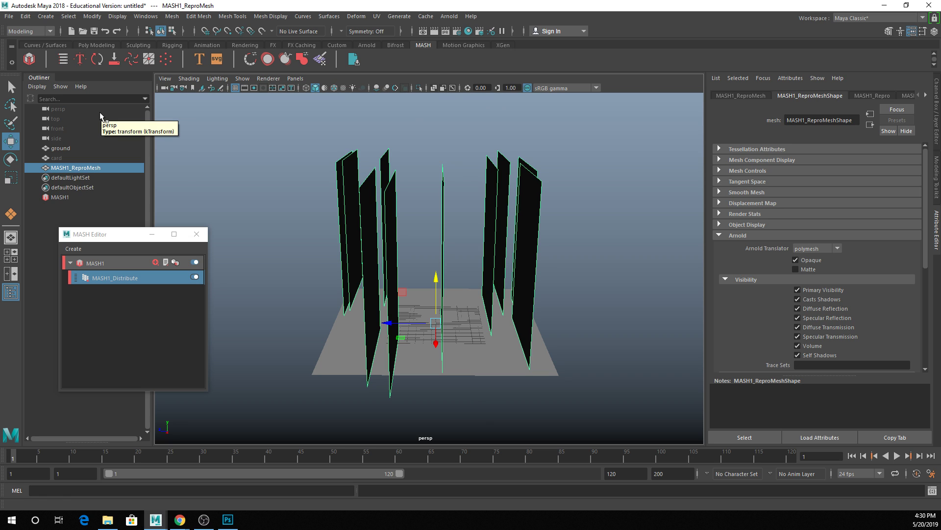
pyautogui.press('q')
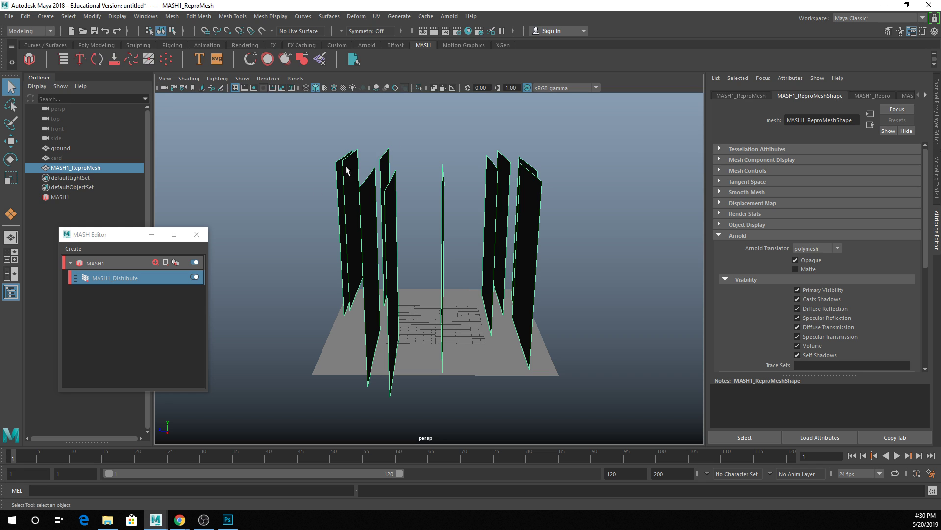
pyautogui.click(121, 260)
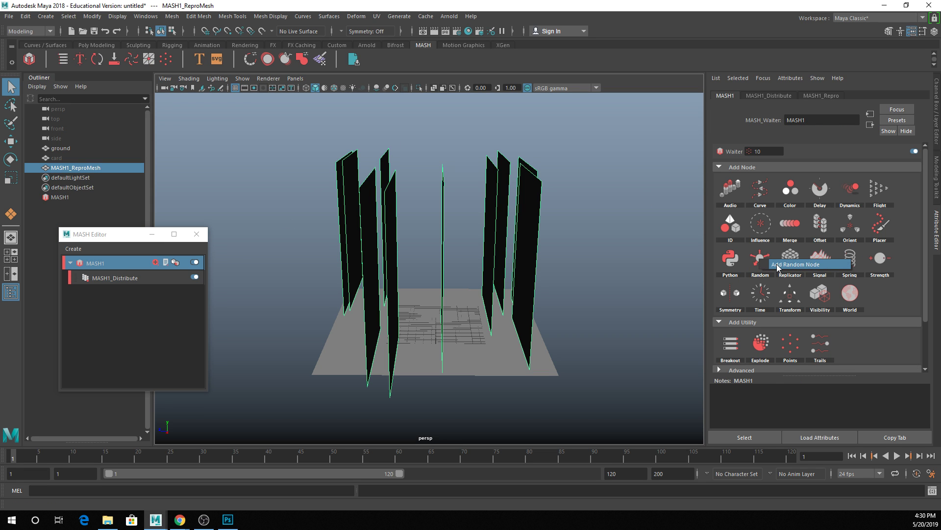
pyautogui.click(759, 260)
pyautogui.moveTo(833, 189); pyautogui.dragTo(823, 169)
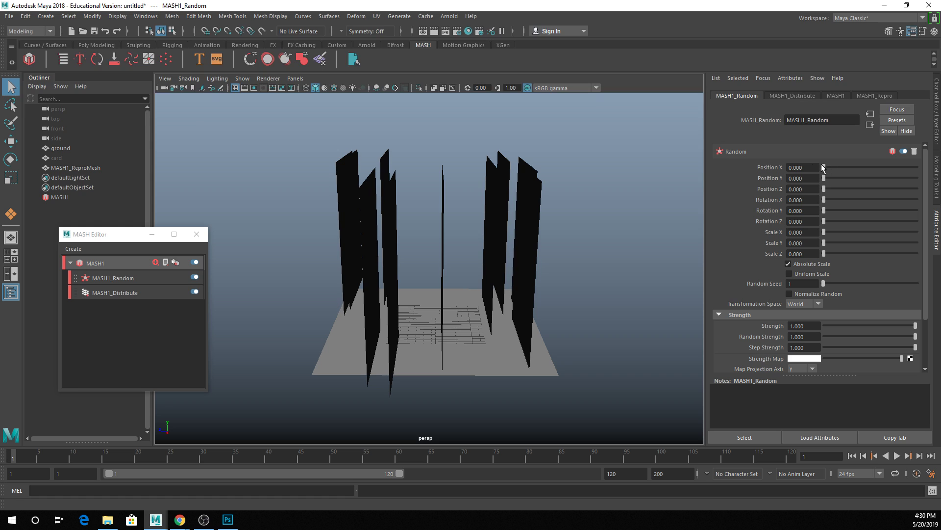
pyautogui.moveTo(828, 210); pyautogui.dragTo(858, 208)
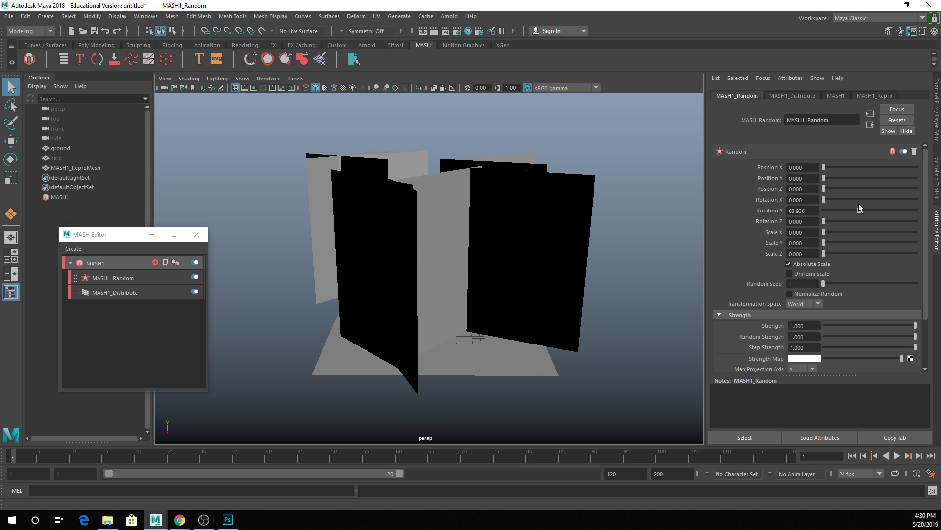
# Unhide the source card, scale it to about 1.53 in X and Y and 2.28 in Z, and hide it again.
pyautogui.keyDown('alt'); pyautogui.moveTo(351, 216); pyautogui.dragTo(360, 274); pyautogui.keyUp('alt')
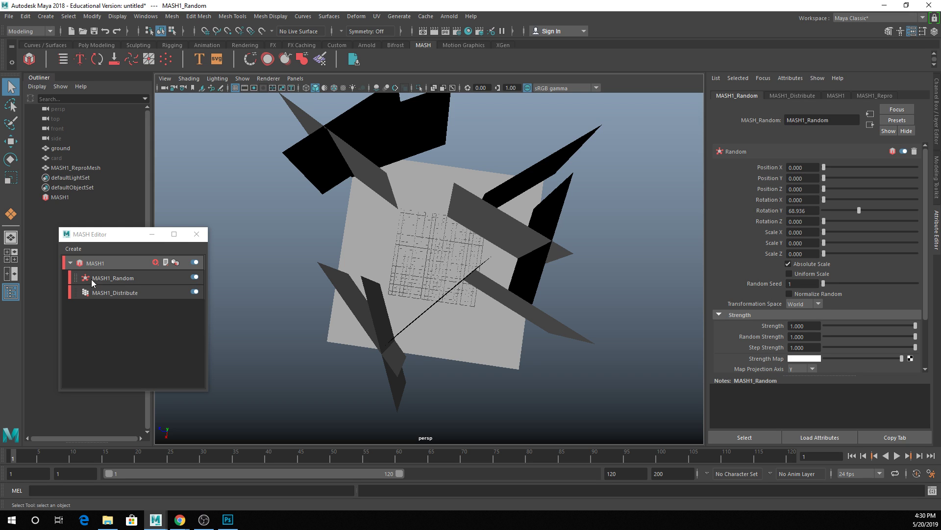
pyautogui.click(67, 158)
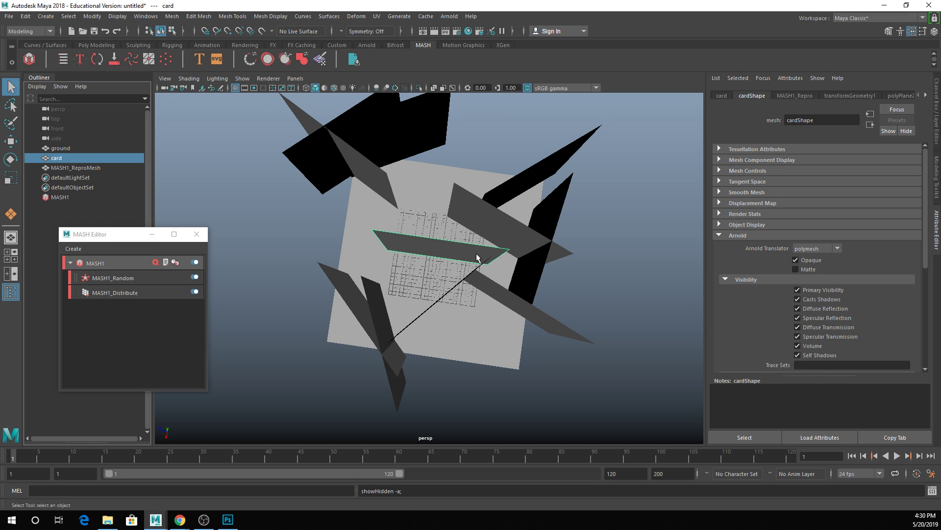
pyautogui.press('r')
pyautogui.moveTo(393, 251); pyautogui.dragTo(380, 246)
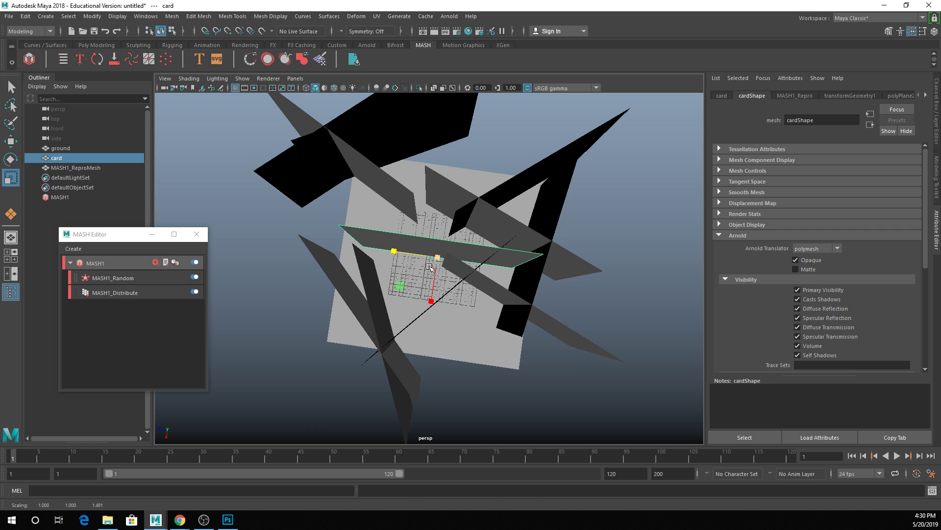
pyautogui.moveTo(440, 258); pyautogui.dragTo(525, 269)
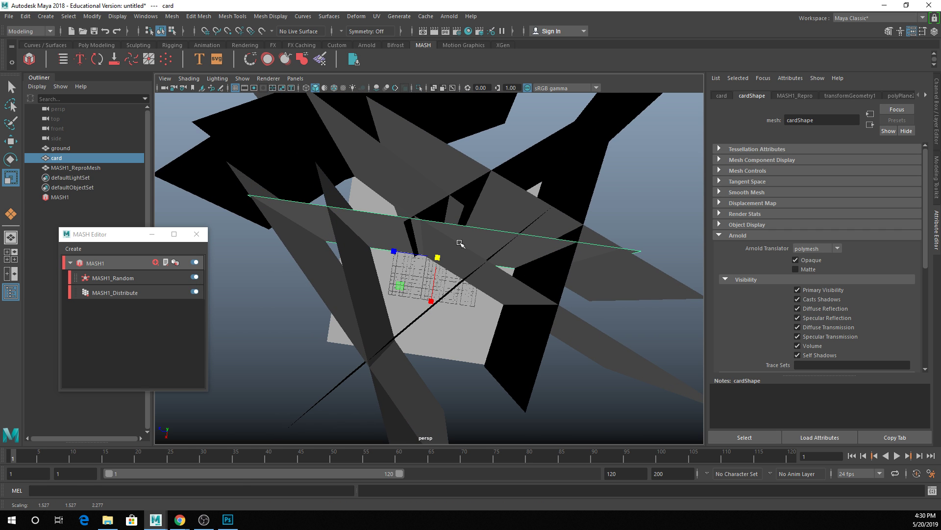
pyautogui.hotkey('ctrl', 'h')
# Add an Arnold Physical Sky light to the scene.
pyautogui.keyDown('alt'); pyautogui.moveTo(457, 242); pyautogui.dragTo(434, 152); pyautogui.keyUp('alt')
pyautogui.click(385, 137)
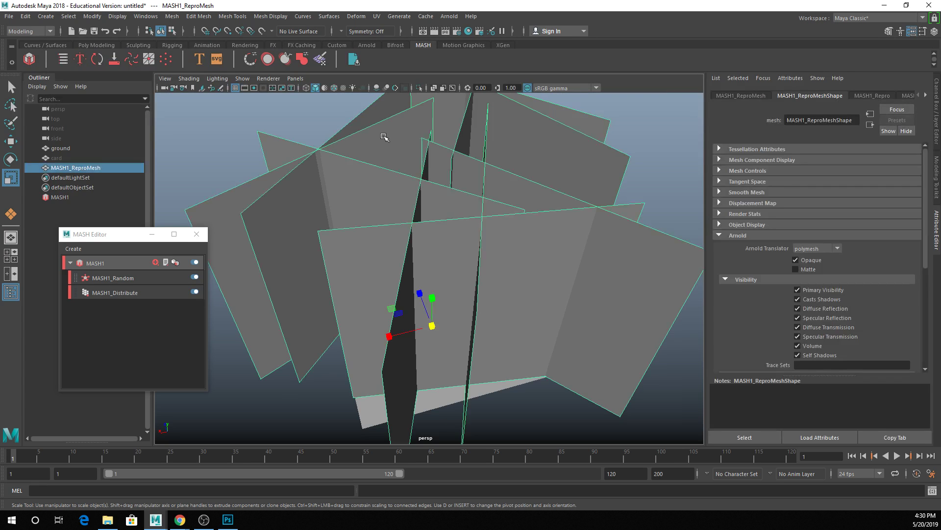
pyautogui.click(449, 15)
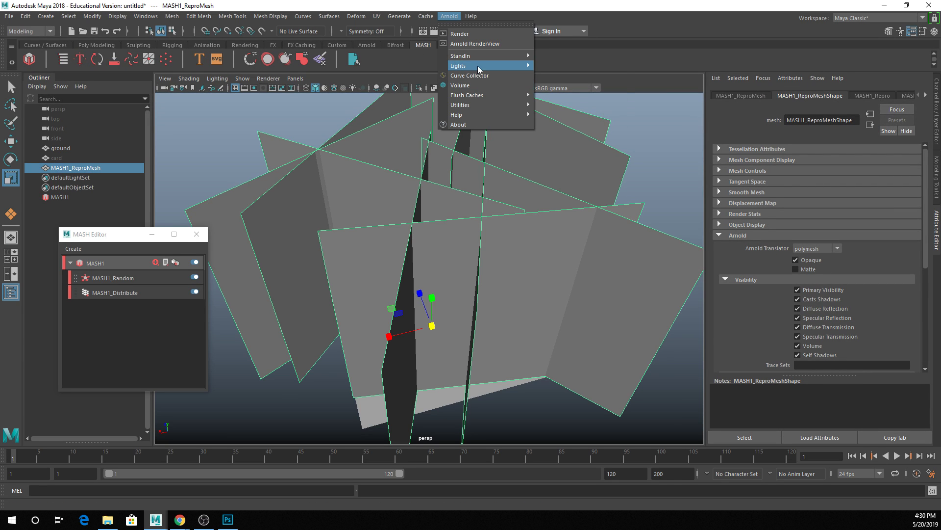
pyautogui.moveTo(490, 65)
pyautogui.click(606, 125)
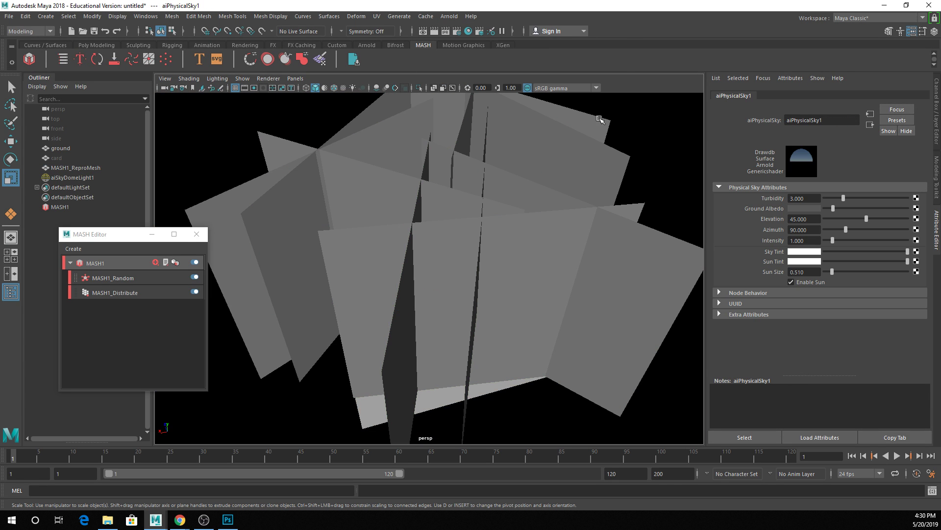
# Render the scattered cards under the sky light in the Arnold RenderView, and close the render window.
pyautogui.click(455, 18)
pyautogui.click(474, 44)
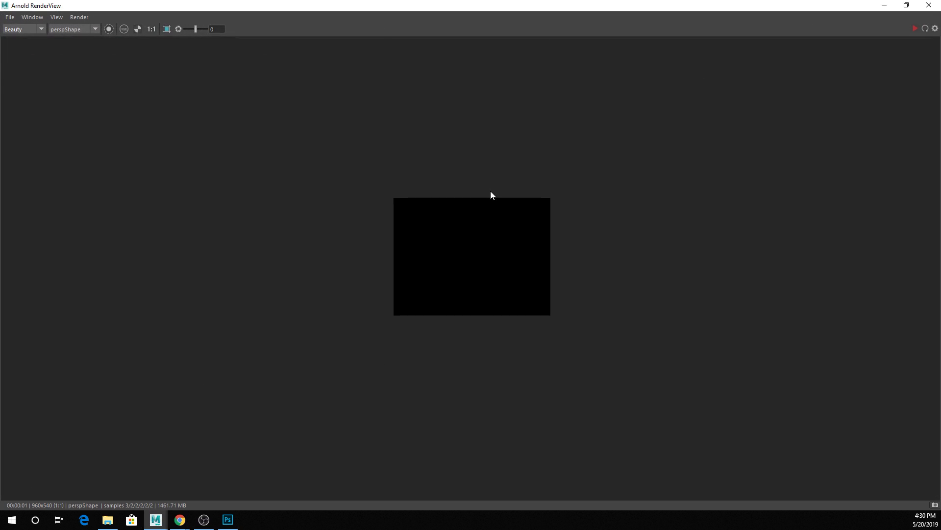
pyautogui.click(912, 30)
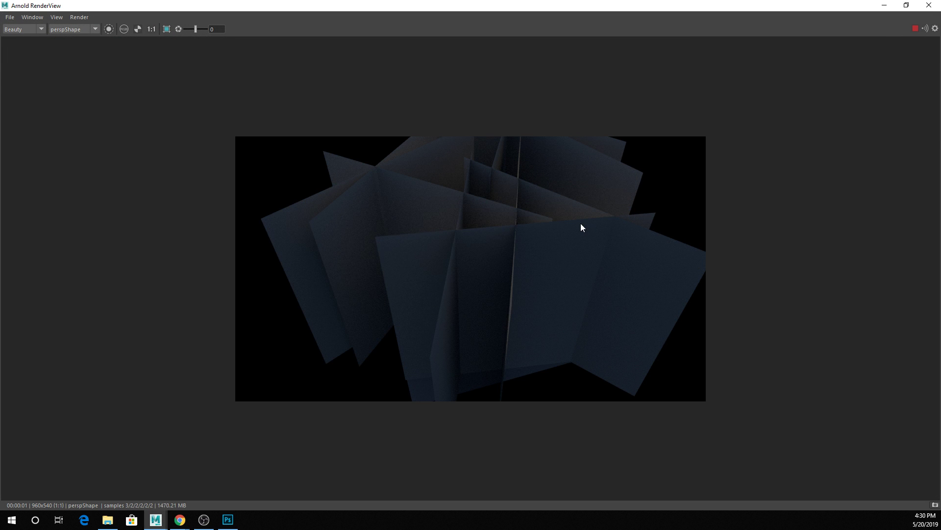
pyautogui.click(929, 5)
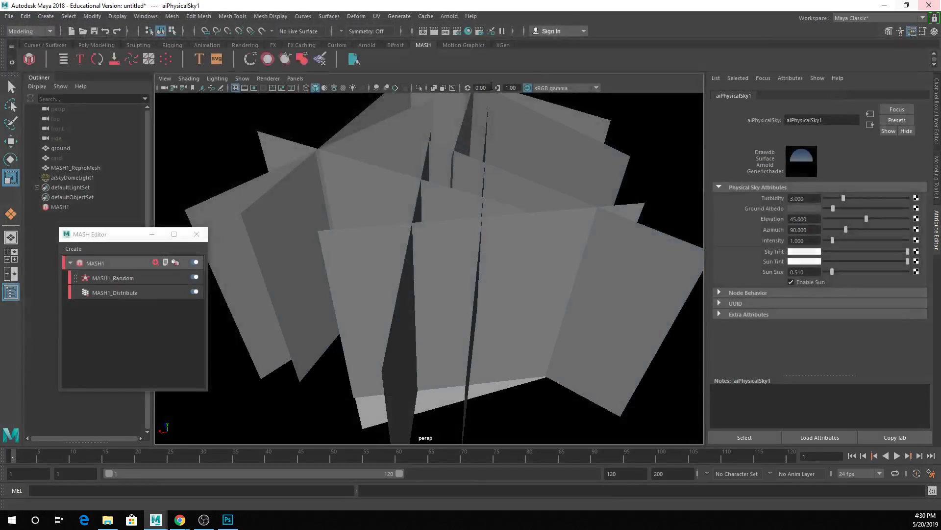
# Assign a new Arnold aiStandardSurface material to the MASH1_ReproMesh cards.
pyautogui.click(479, 192)
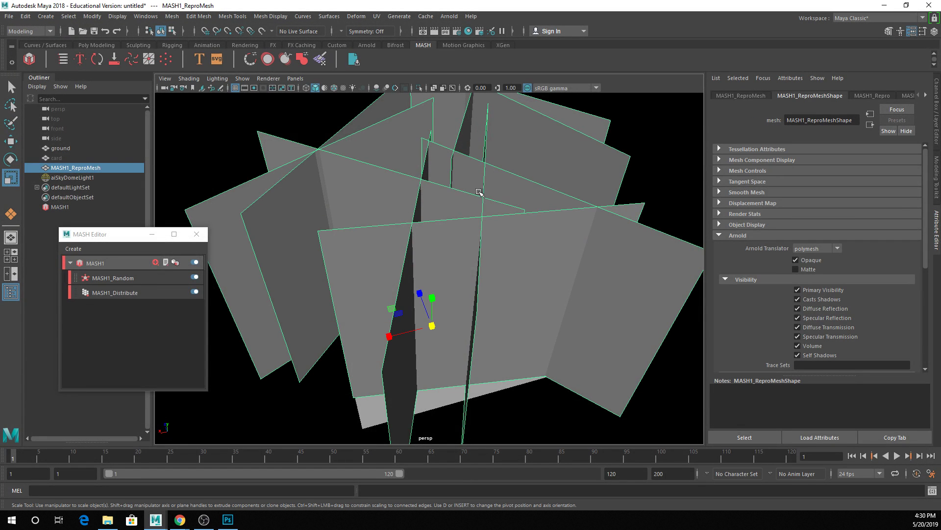
pyautogui.moveTo(479, 195); pyautogui.dragTo(473, 475, button='right')
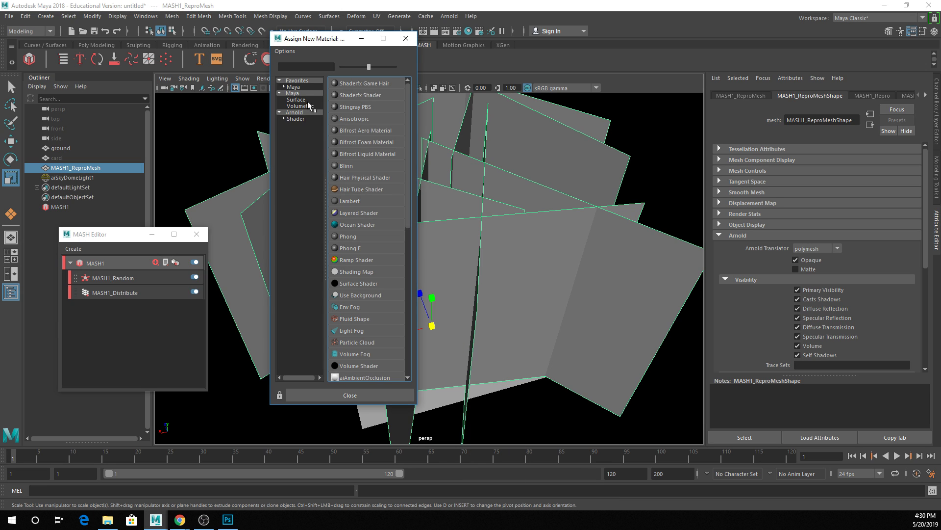
pyautogui.click(294, 113)
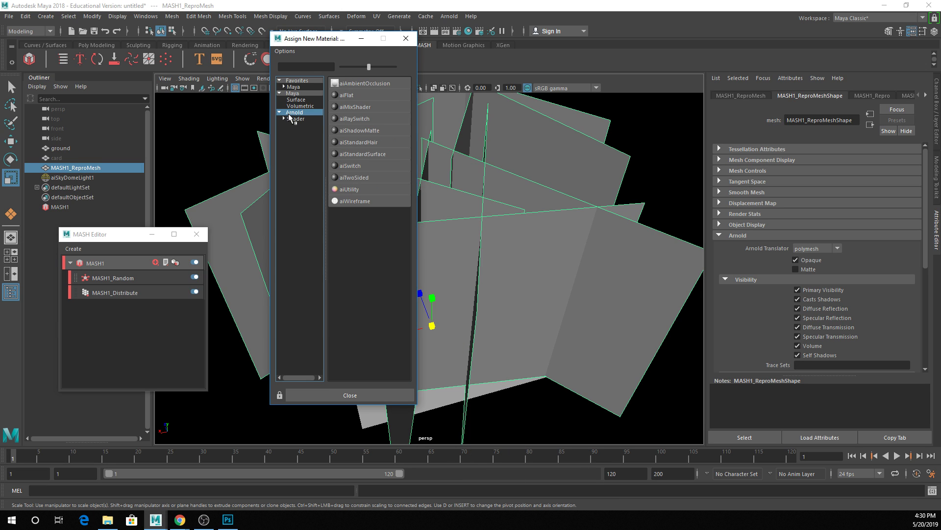
pyautogui.click(363, 154)
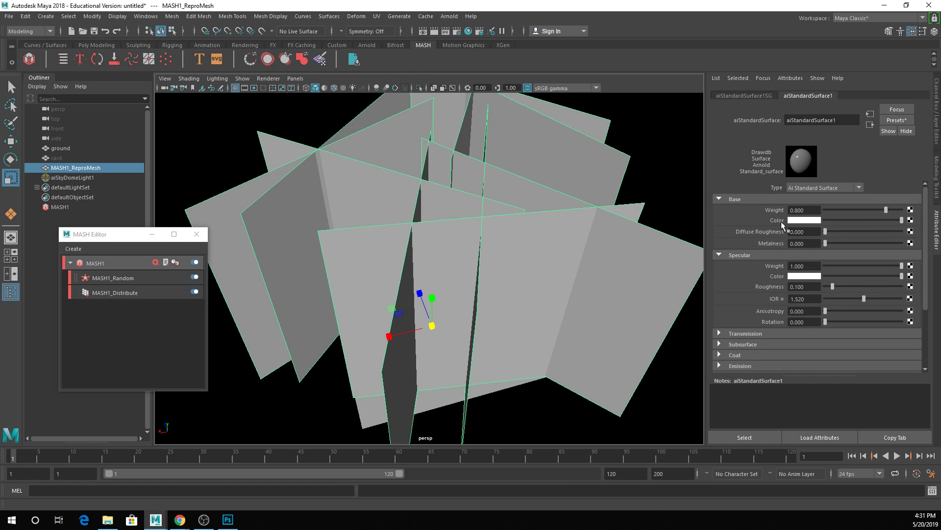
# Map a file texture to the card material's geometry Opacity and load DotTex.jpg as its image.
pyautogui.scroll(-3, 805, 231)
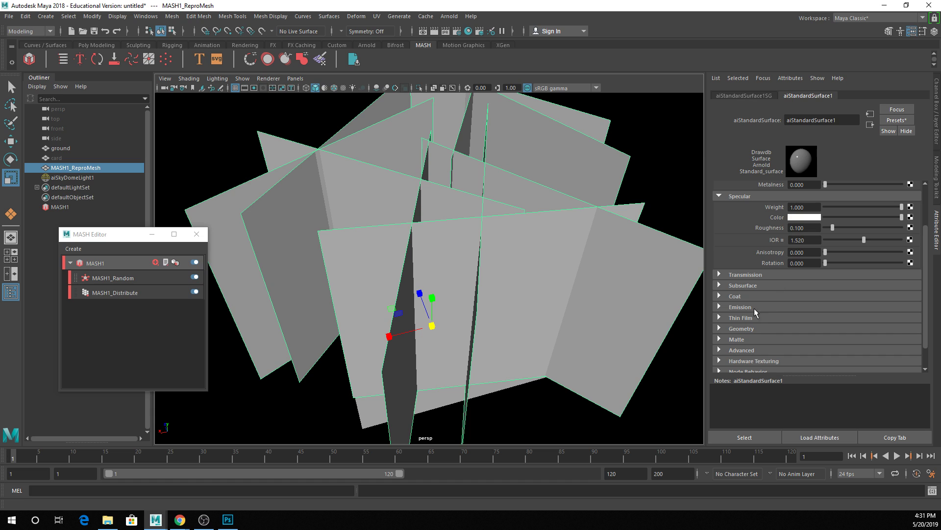
pyautogui.click(748, 329)
pyautogui.scroll(-3, 791, 330)
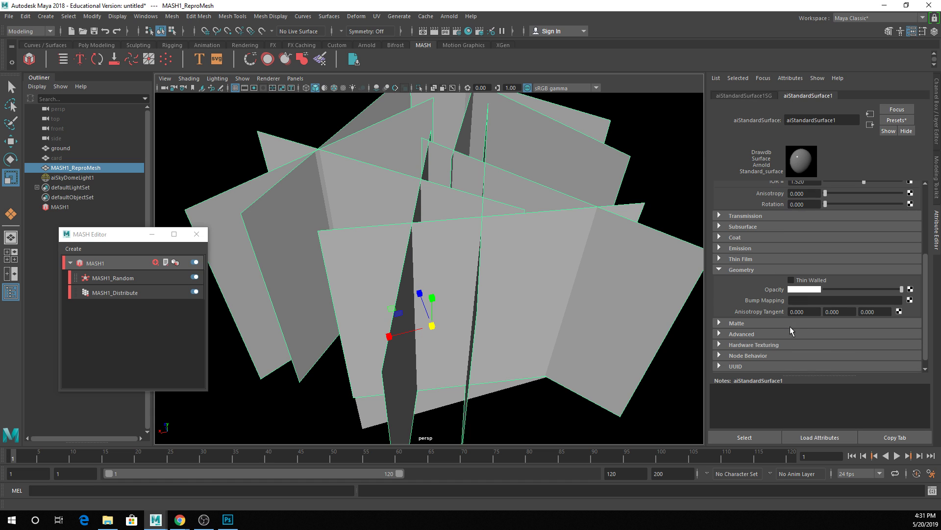
pyautogui.click(910, 290)
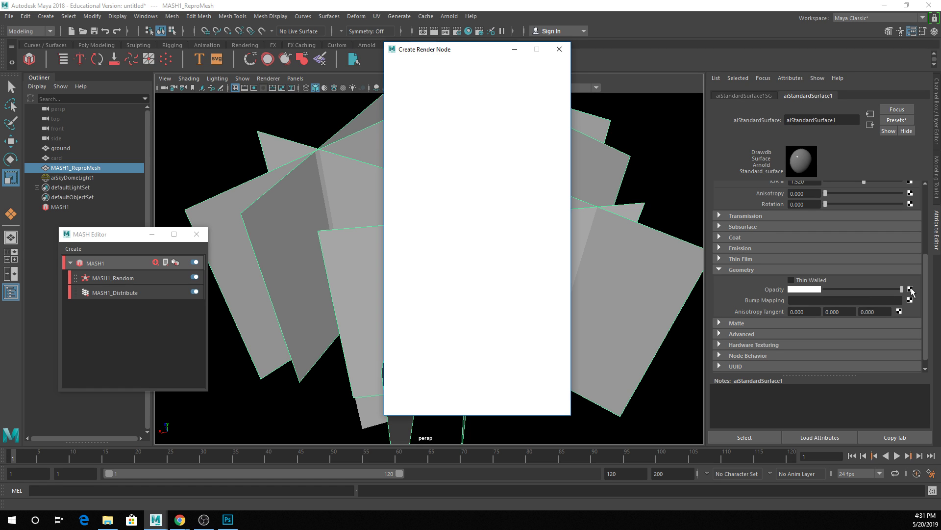
pyautogui.click(482, 130)
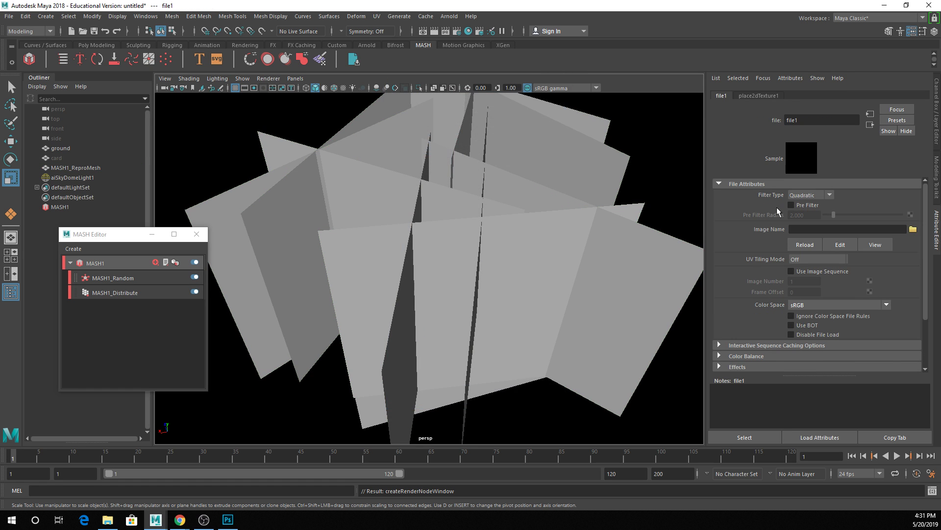
pyautogui.click(914, 232)
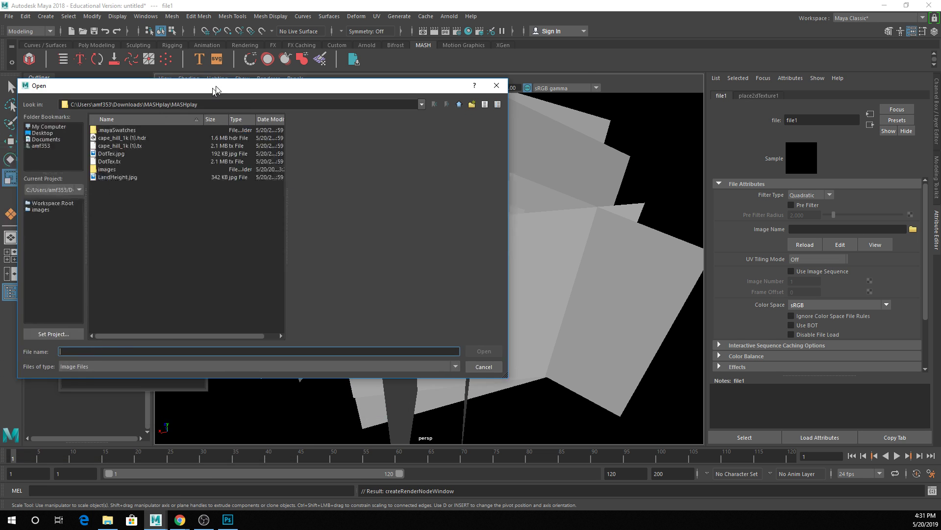
pyautogui.click(193, 146)
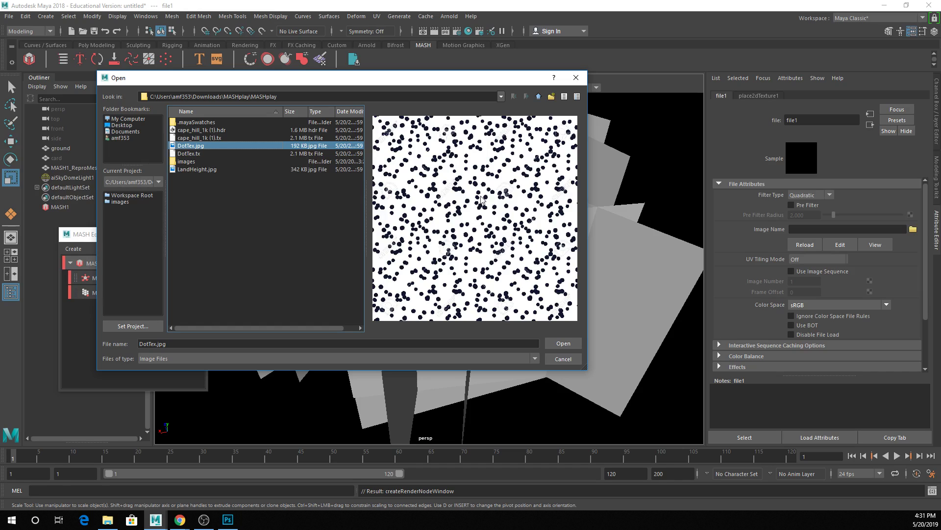
pyautogui.click(558, 345)
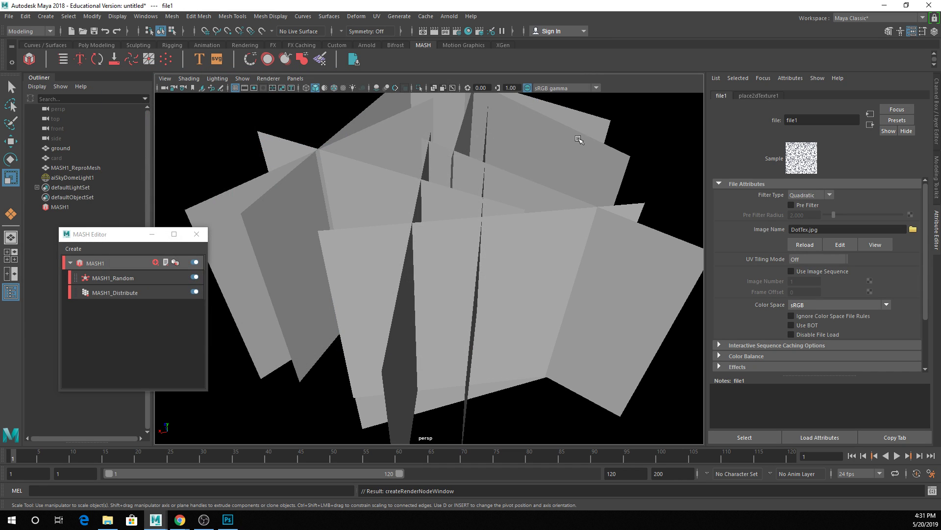
# Render the cards with the dot opacity texture in the Arnold RenderView, and put the render window away.
pyautogui.click(449, 16)
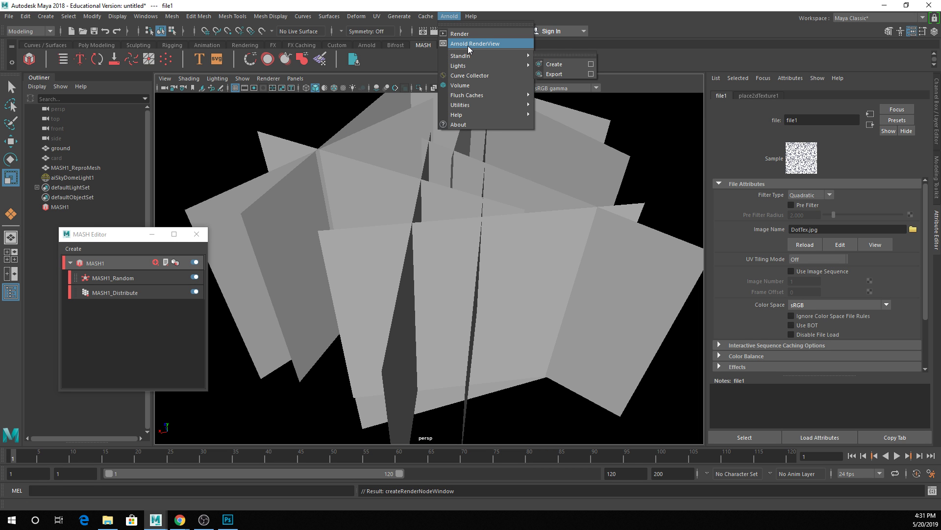
pyautogui.click(470, 45)
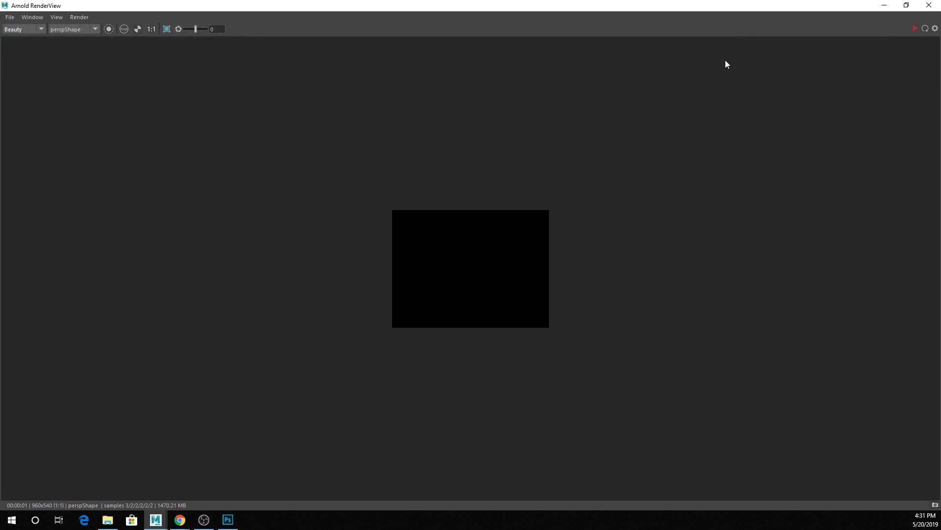
pyautogui.click(914, 31)
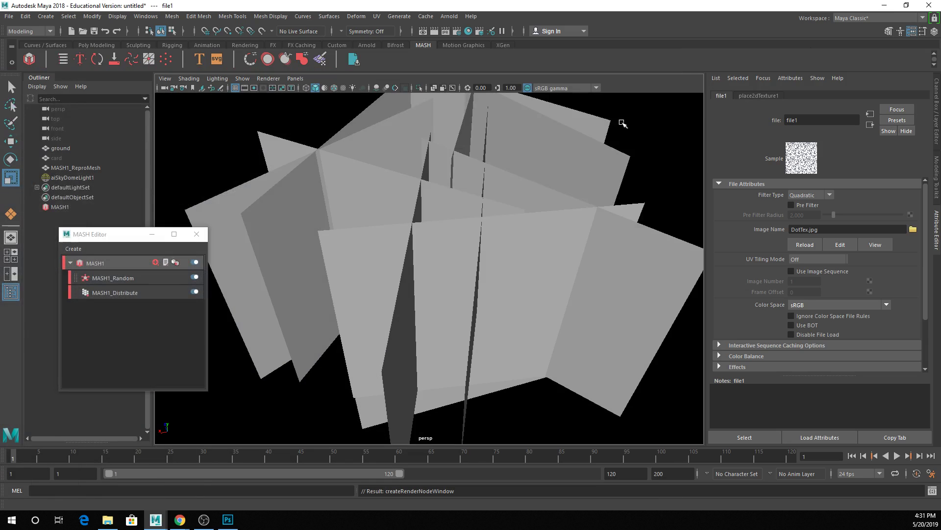
pyautogui.click(884, 6)
# Disable Opaque in the MASH1_ReproMesh shape's Arnold settings and show the Arnold RenderView beside the viewport.
pyautogui.click(529, 196)
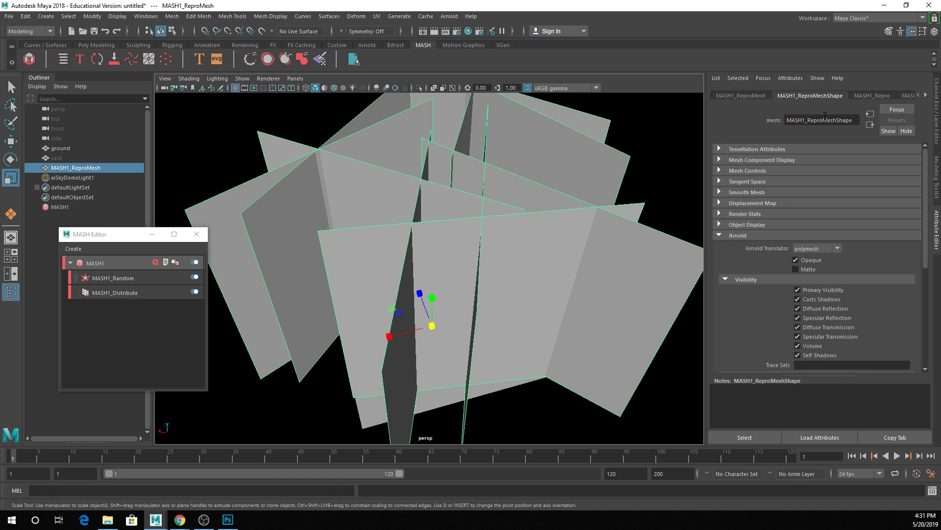
pyautogui.click(803, 261)
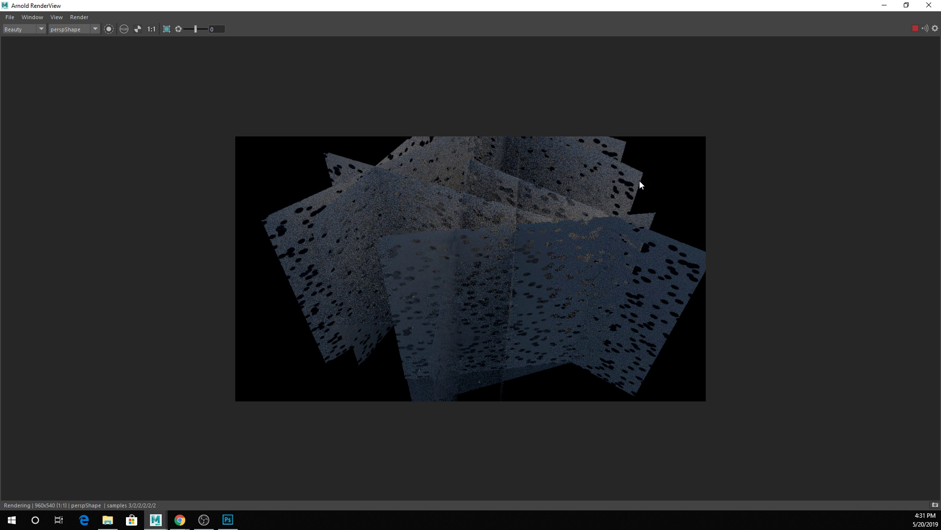
pyautogui.press('super+Left')
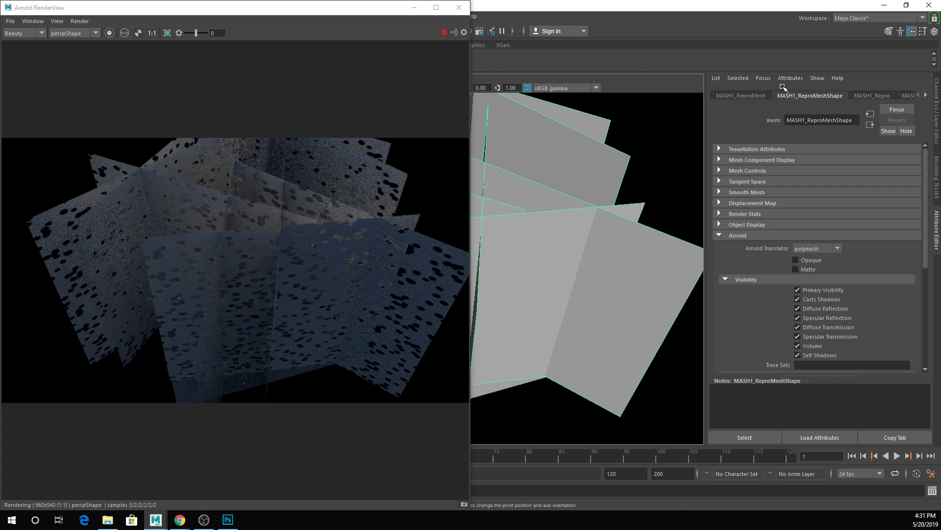
# Invert the dot file texture mapped to the opacity of the cards' aiStandardSurface1 material.
pyautogui.click(926, 95)
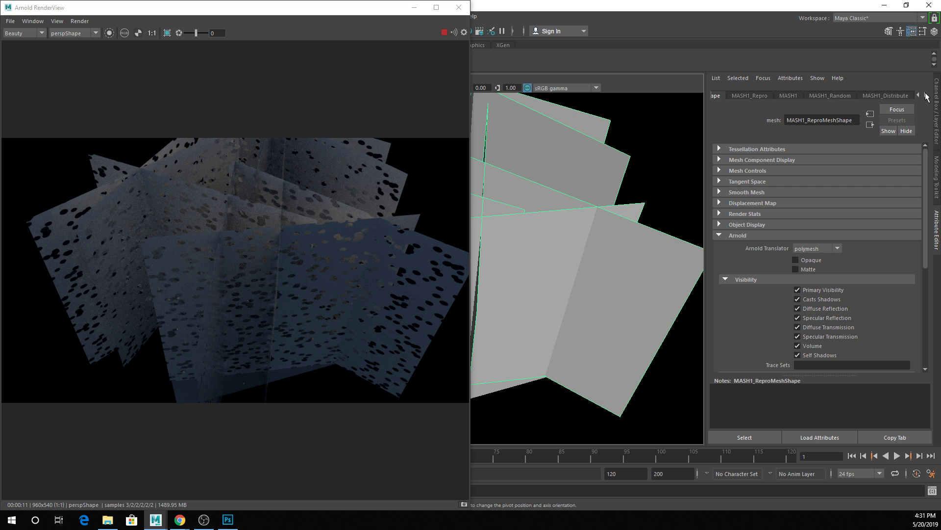
pyautogui.click(926, 95)
pyautogui.click(926, 95)
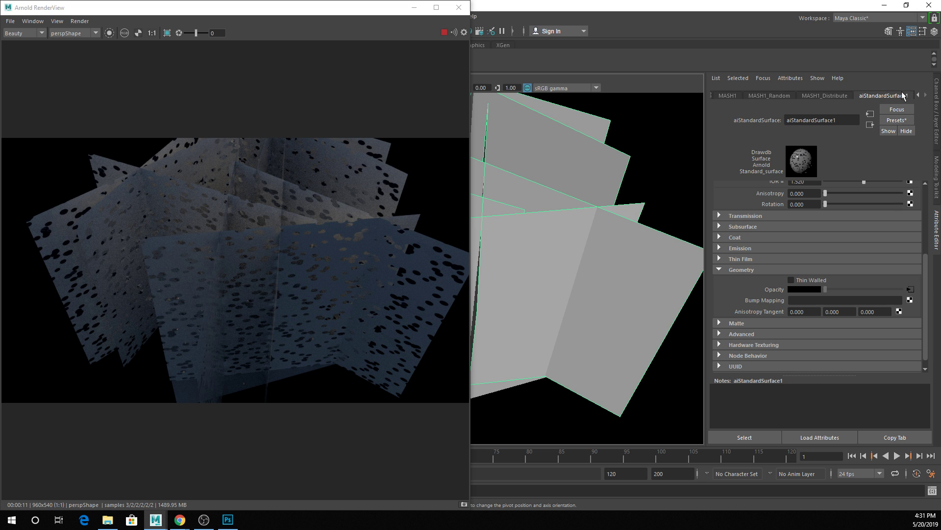
pyautogui.click(910, 287)
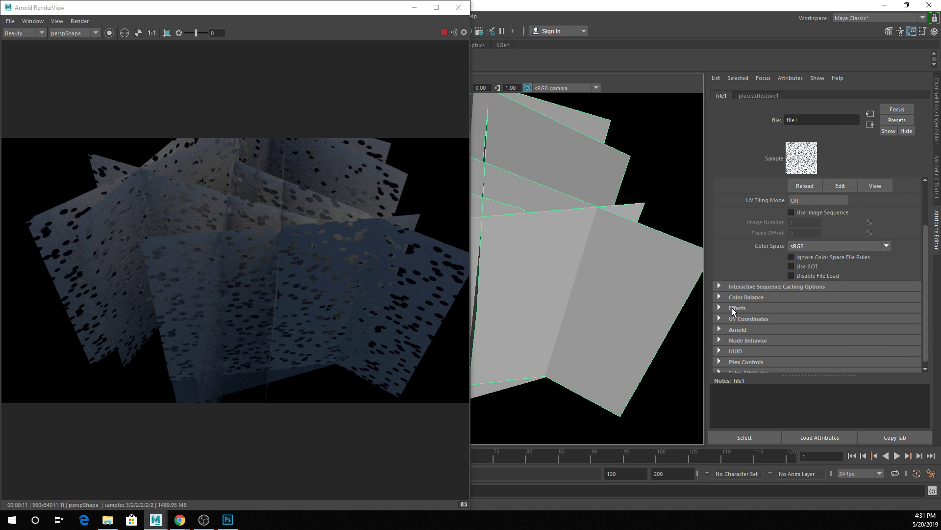
pyautogui.click(733, 308)
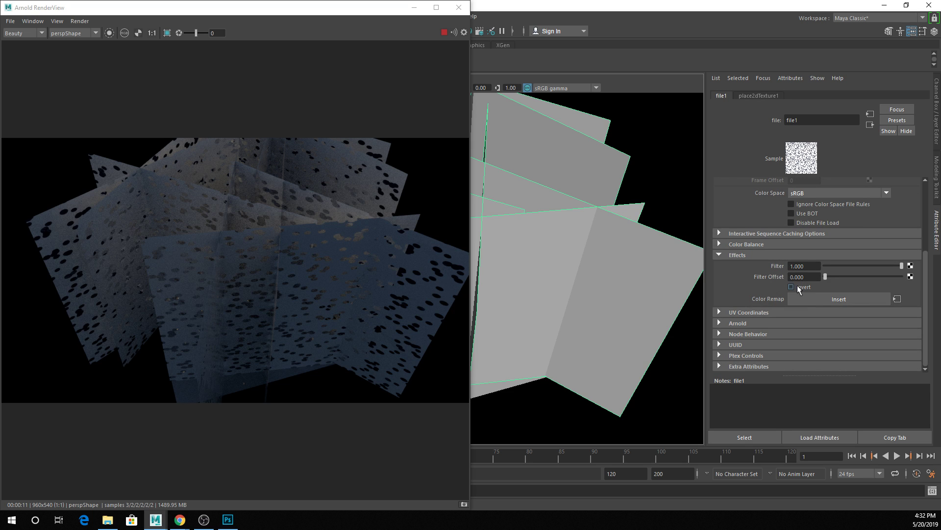
pyautogui.click(797, 285)
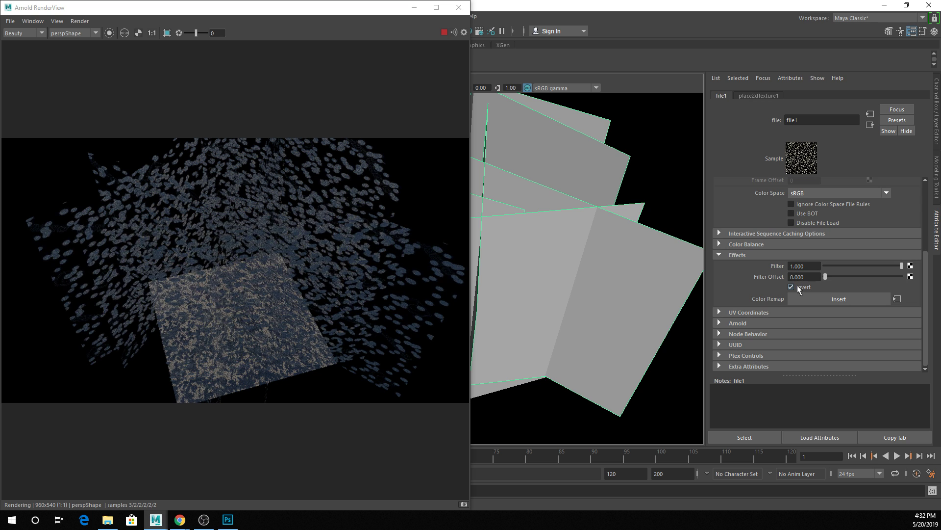
# Examine the rendered dot cards from several camera angles and show the dot texture's Arnold settings.
pyautogui.keyDown('alt'); pyautogui.moveTo(614, 274); pyautogui.dragTo(569, 248); pyautogui.keyUp('alt')
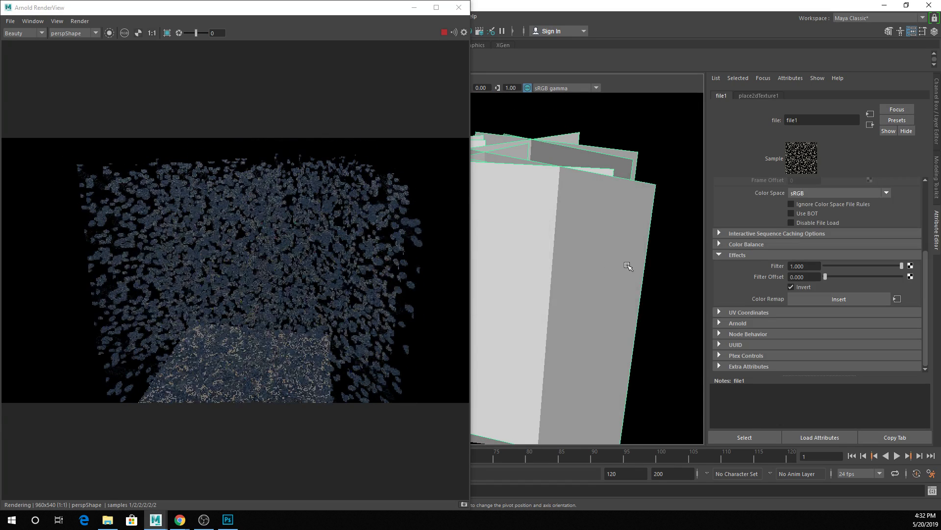
pyautogui.keyDown('alt'); pyautogui.moveTo(628, 266); pyautogui.dragTo(580, 254); pyautogui.keyUp('alt')
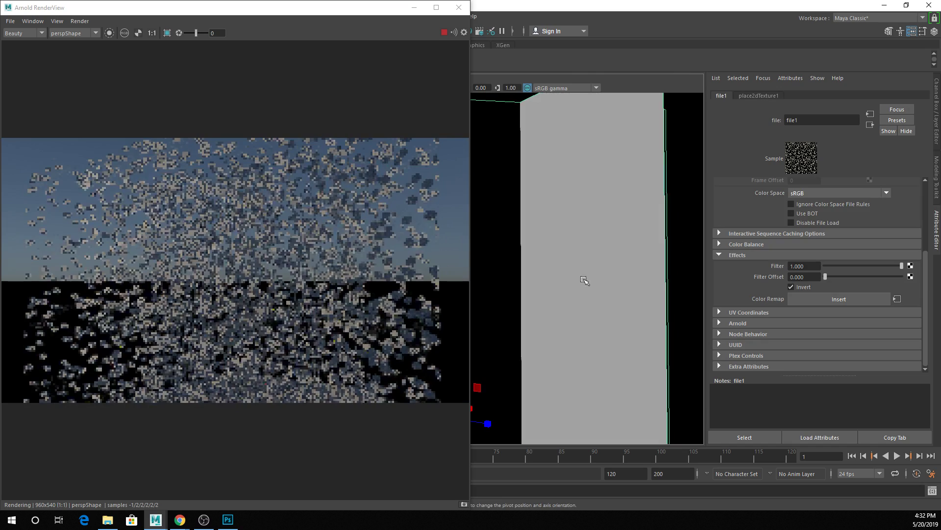
pyautogui.keyDown('alt'); pyautogui.moveTo(563, 287); pyautogui.dragTo(656, 292); pyautogui.keyUp('alt')
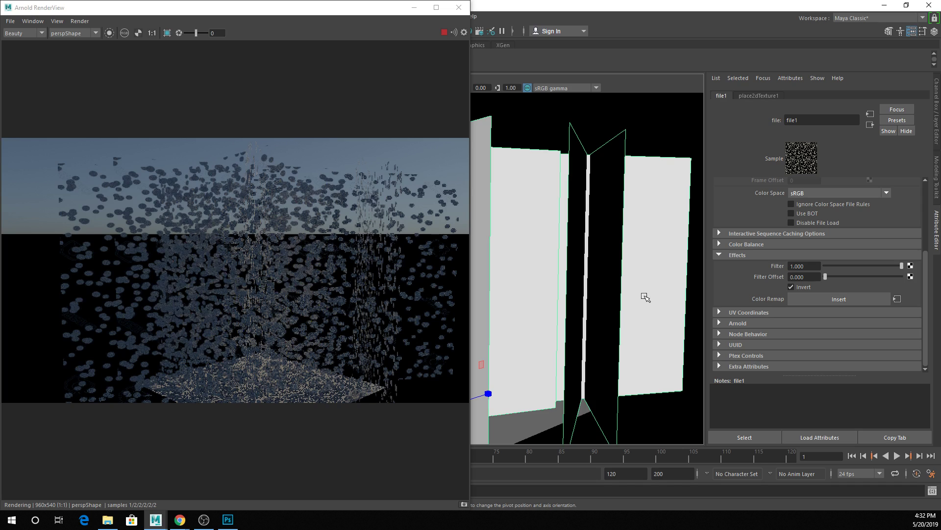
pyautogui.click(734, 323)
pyautogui.scroll(-2, 815, 289)
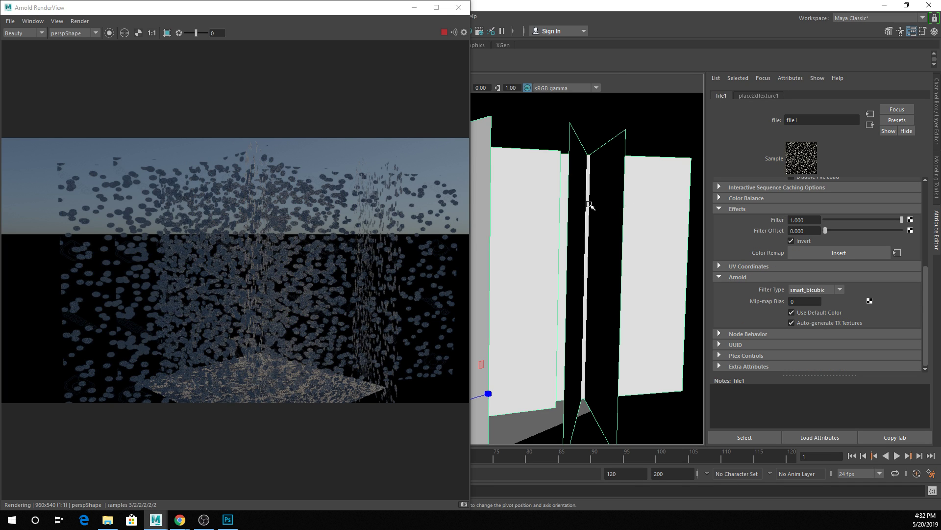
# Turn off Invert on the dot texture in the card material's Opacity.
pyautogui.click(610, 168)
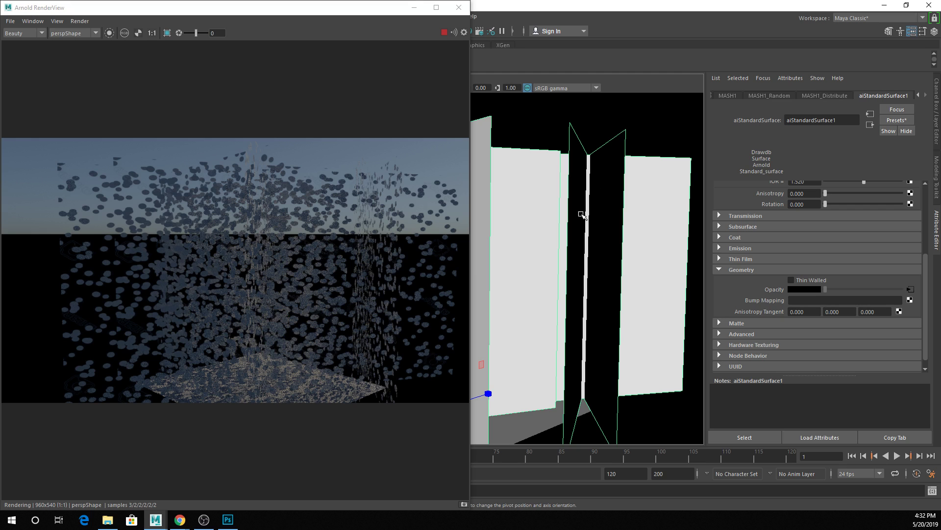
pyautogui.keyDown('alt'); pyautogui.moveTo(589, 219); pyautogui.dragTo(613, 237); pyautogui.keyUp('alt')
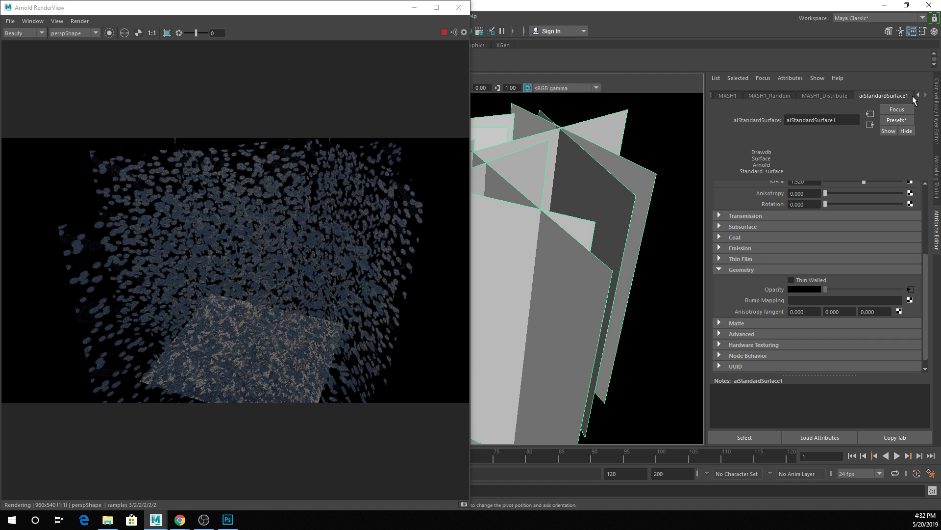
pyautogui.click(910, 290)
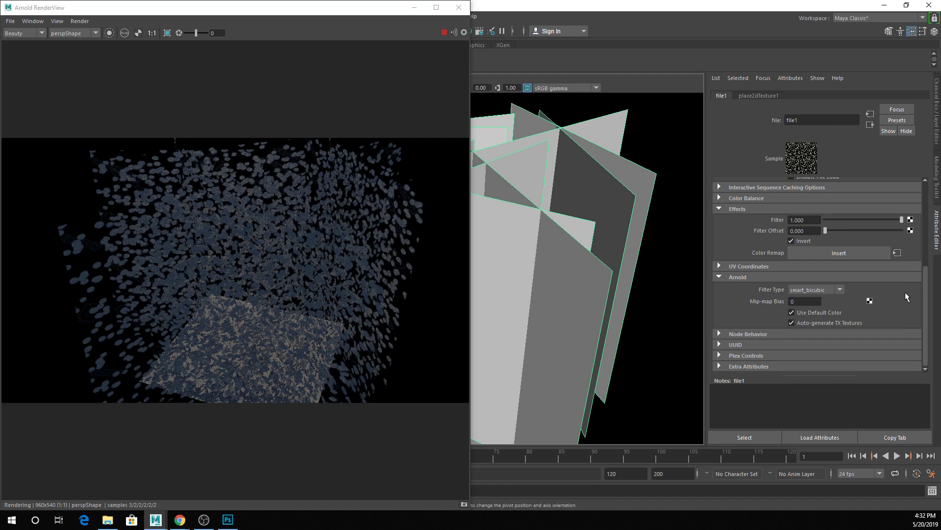
pyautogui.click(798, 237)
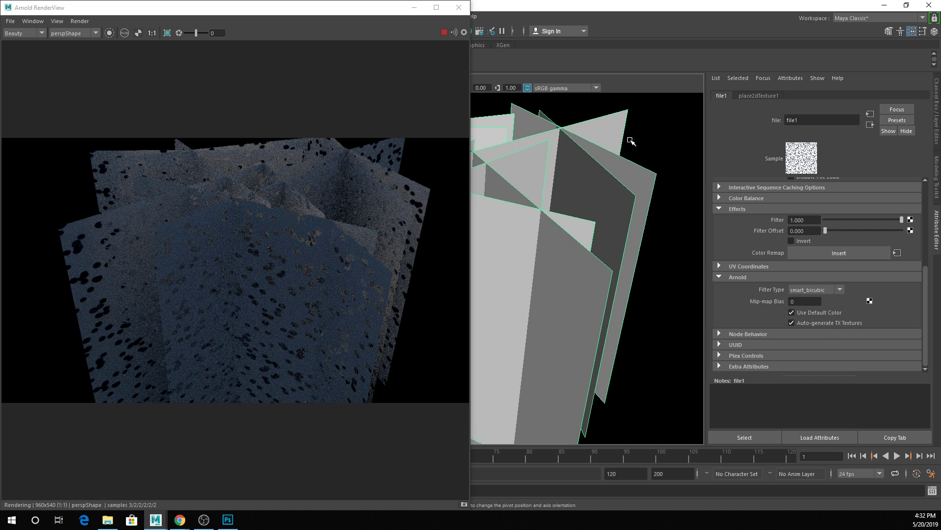
# Disable Self Shadows in the MASH1_ReproMesh shape's Arnold visibility settings.
pyautogui.click(581, 147)
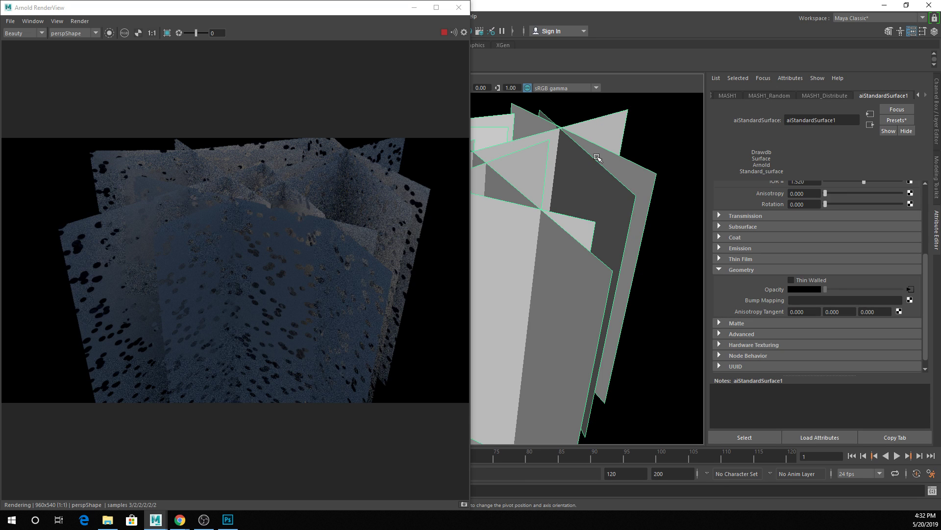
pyautogui.click(719, 96)
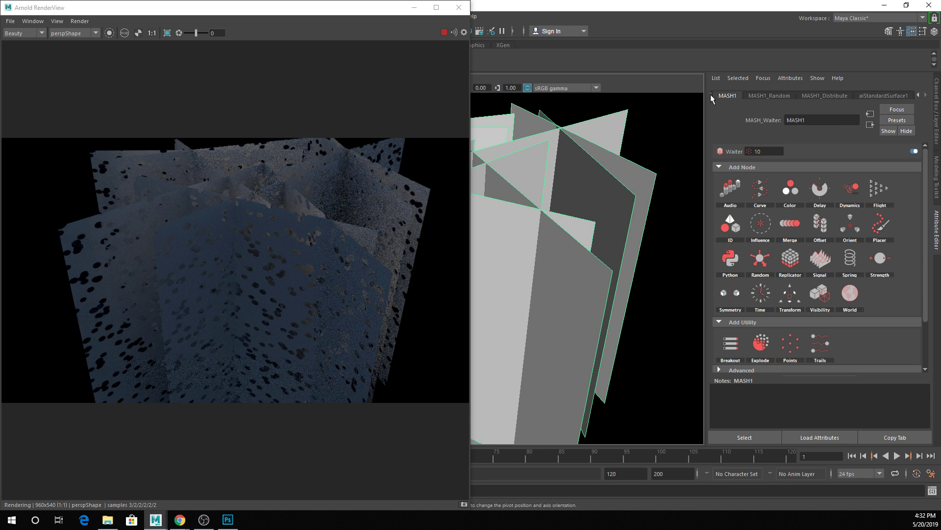
pyautogui.click(710, 94)
pyautogui.click(809, 96)
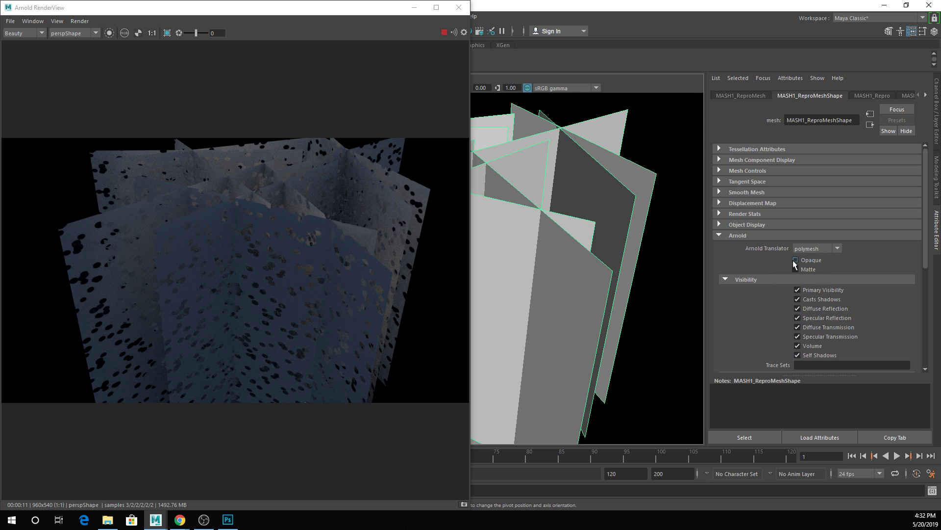
pyautogui.click(798, 355)
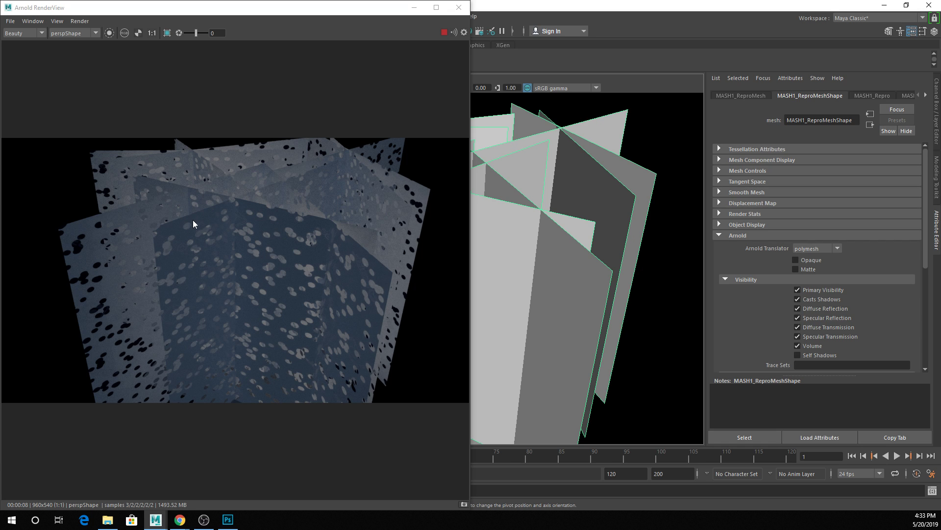
# Turn Invert back on for the dot texture in aiStandardSurface1's Opacity.
pyautogui.click(344, 213)
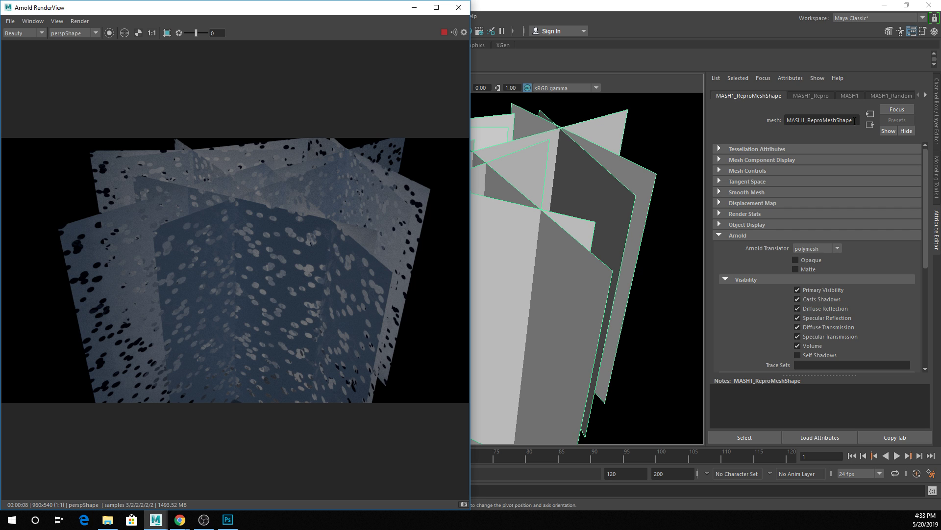
pyautogui.click(926, 97)
pyautogui.click(927, 96)
pyautogui.click(927, 95)
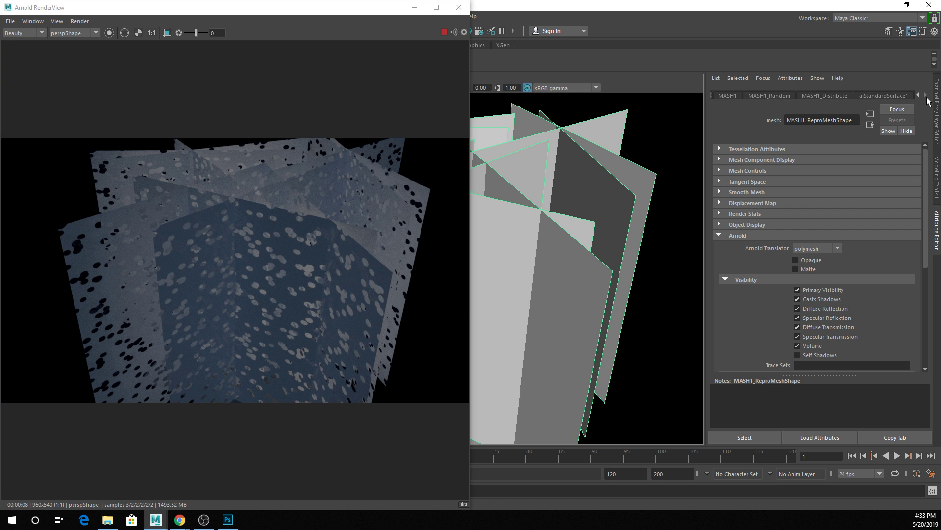
pyautogui.click(866, 96)
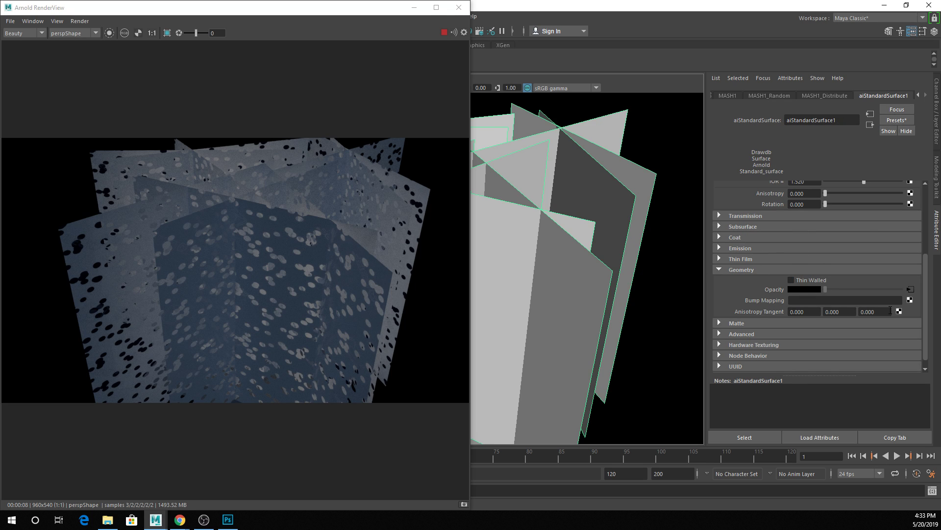
pyautogui.click(910, 289)
pyautogui.click(790, 241)
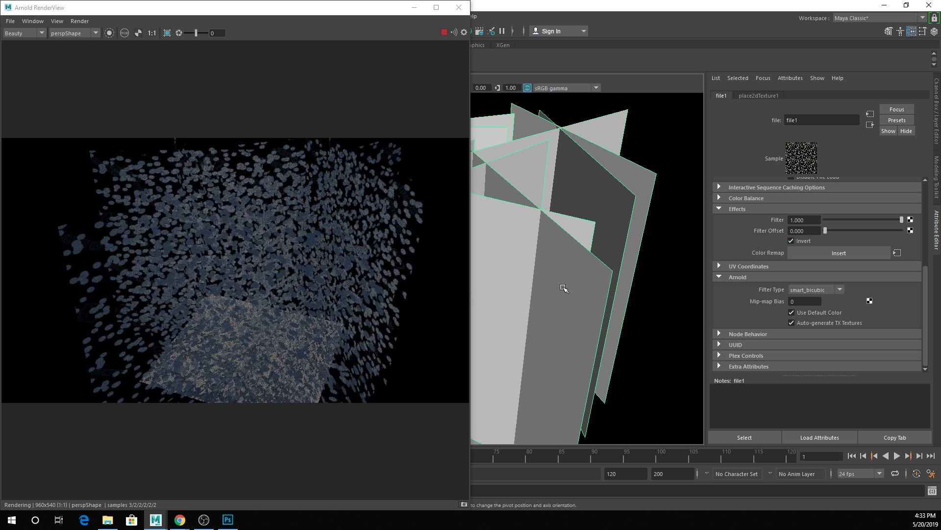
# Examine the floating dots in the Arnold render up close and from different camera angles, and close the render window.
pyautogui.keyDown('alt'); pyautogui.moveTo(552, 385); pyautogui.dragTo(570, 269, button='middle'); pyautogui.keyUp('alt')
pyautogui.scroll(3, 570, 270)
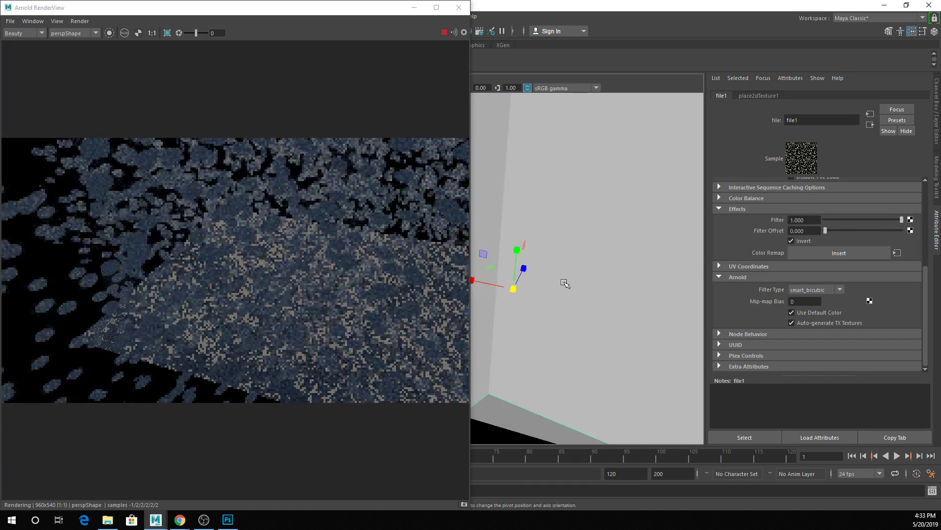
pyautogui.scroll(1, 568, 296)
pyautogui.scroll(1, 568, 295)
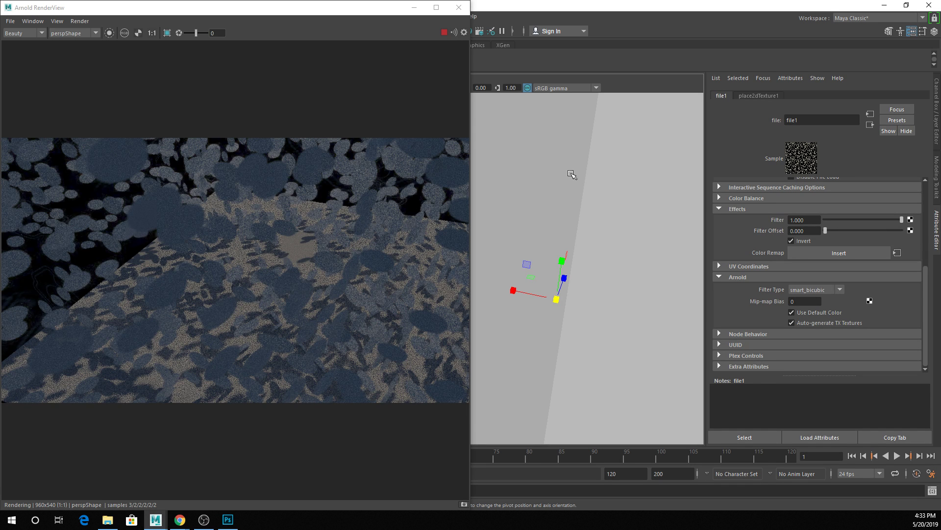
pyautogui.keyDown('alt'); pyautogui.moveTo(572, 174); pyautogui.dragTo(575, 168); pyautogui.keyUp('alt')
pyautogui.keyDown('alt'); pyautogui.moveTo(564, 183); pyautogui.dragTo(538, 235, button='middle'); pyautogui.keyUp('alt')
pyautogui.keyDown('alt'); pyautogui.moveTo(538, 234); pyautogui.dragTo(633, 198); pyautogui.keyUp('alt')
pyautogui.keyDown('alt'); pyautogui.moveTo(559, 252); pyautogui.dragTo(563, 239, button='middle'); pyautogui.keyUp('alt')
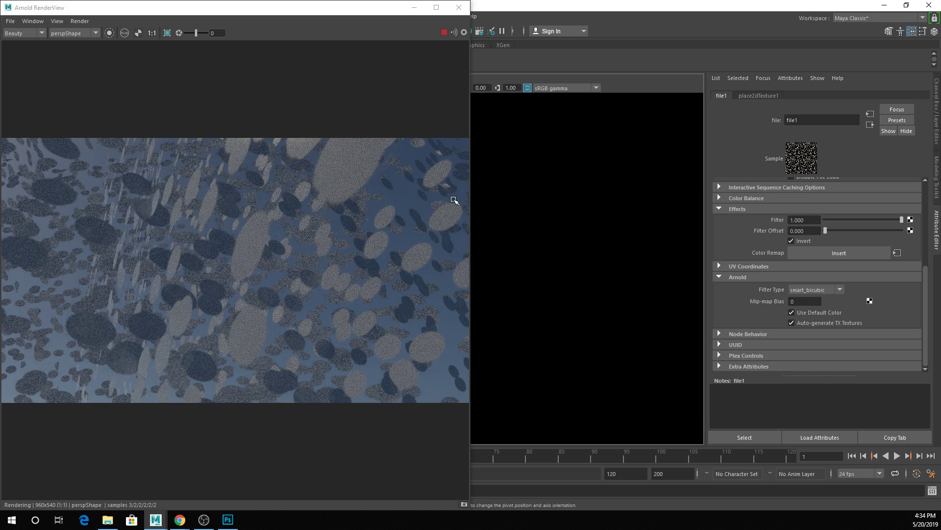
pyautogui.keyDown('alt'); pyautogui.moveTo(518, 246); pyautogui.dragTo(615, 241); pyautogui.keyUp('alt')
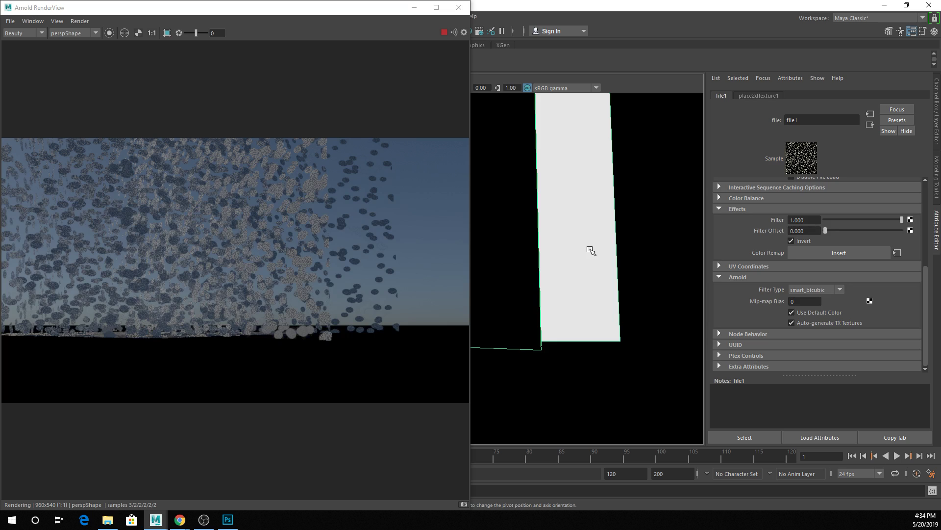
pyautogui.click(453, 12)
# Duplicate the MASH1_ReproMesh cards and move the copy along X beside the original cluster.
pyautogui.scroll(-6, 563, 269)
pyautogui.keyDown('alt'); pyautogui.moveTo(512, 221); pyautogui.dragTo(447, 263); pyautogui.keyUp('alt')
pyautogui.keyDown('alt'); pyautogui.moveTo(473, 244); pyautogui.dragTo(487, 337, button='middle'); pyautogui.keyUp('alt')
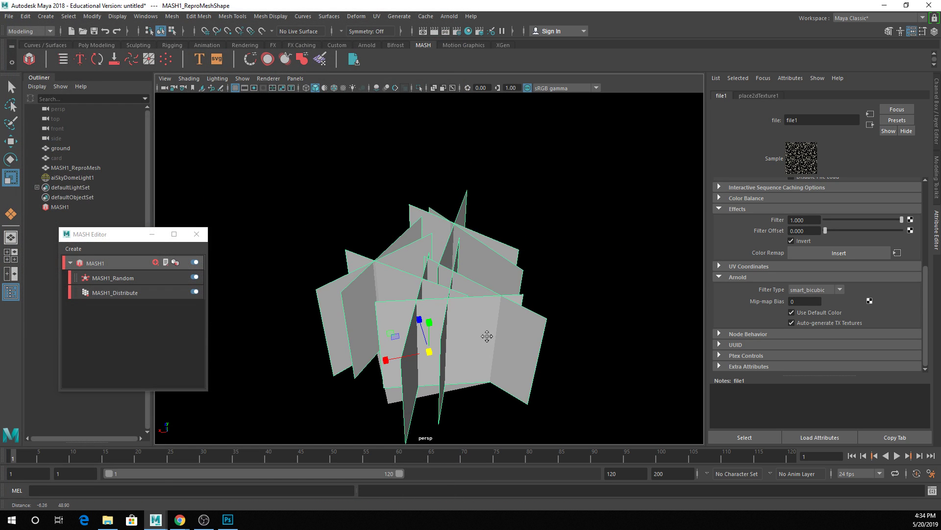
pyautogui.keyDown('alt'); pyautogui.moveTo(487, 336); pyautogui.dragTo(465, 326); pyautogui.keyUp('alt')
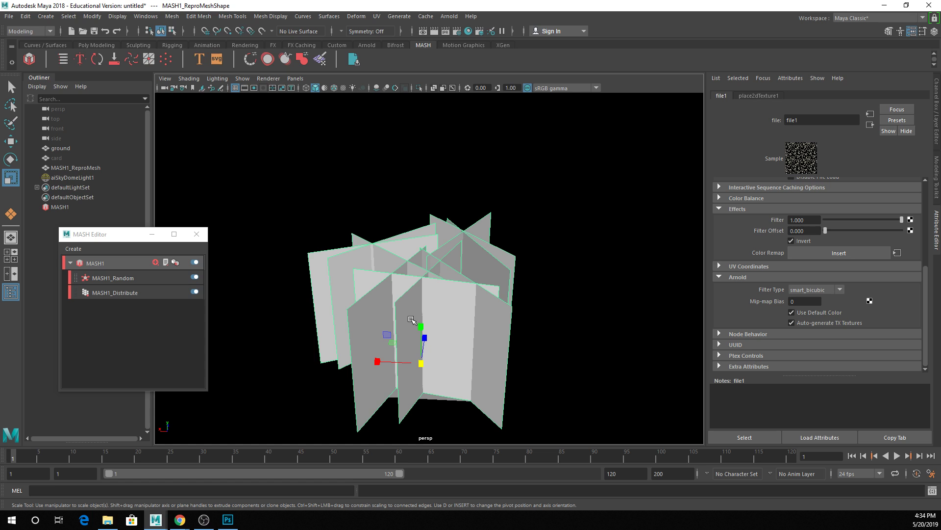
pyautogui.hotkey('ctrl', 'd')
pyautogui.press('w')
pyautogui.moveTo(417, 336); pyautogui.dragTo(396, 174)
pyautogui.hotkey('ctrl', 'z')
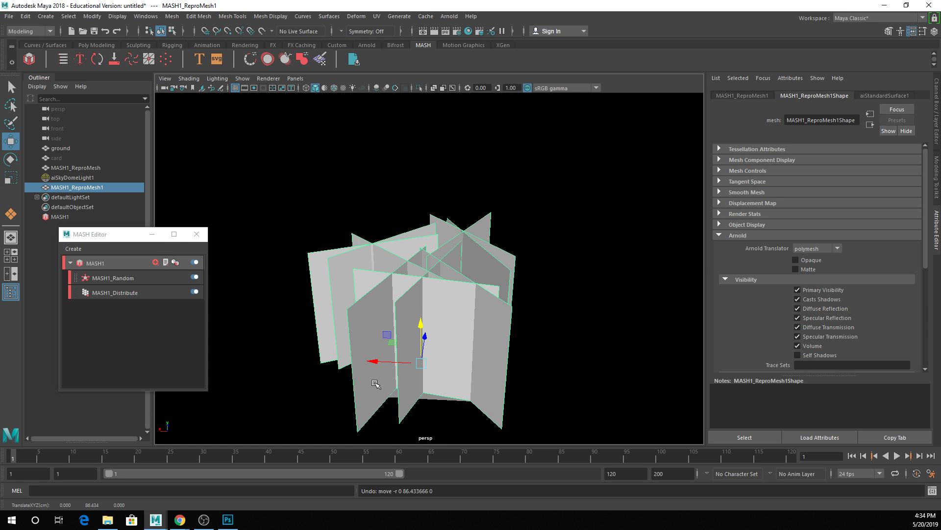
pyautogui.moveTo(374, 368); pyautogui.dragTo(567, 368)
pyautogui.keyDown('alt'); pyautogui.moveTo(383, 283); pyautogui.dragTo(287, 253, button='middle'); pyautogui.keyUp('alt')
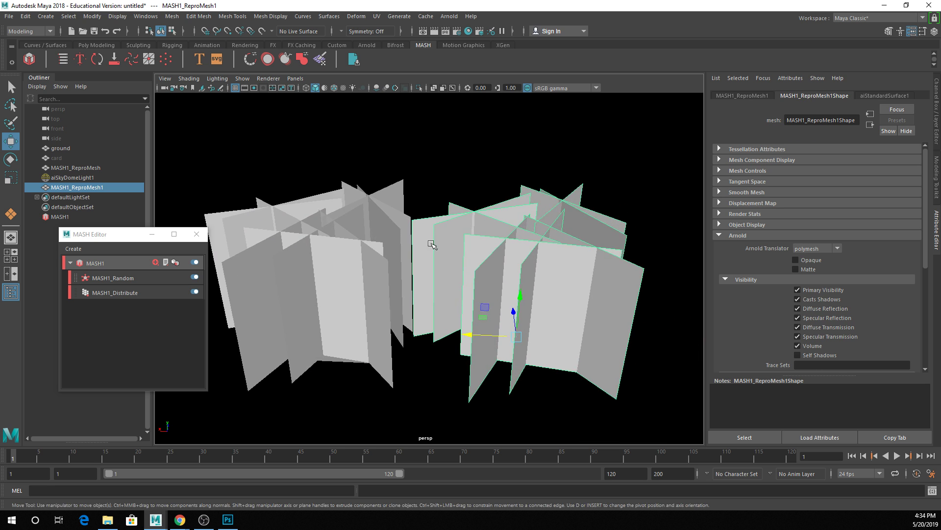
# Lower the Rotation Y amount of the MASH1_Random node and compare the original cards with the duplicate.
pyautogui.keyDown('alt'); pyautogui.moveTo(431, 244); pyautogui.dragTo(448, 248); pyautogui.keyUp('alt')
pyautogui.click(150, 277)
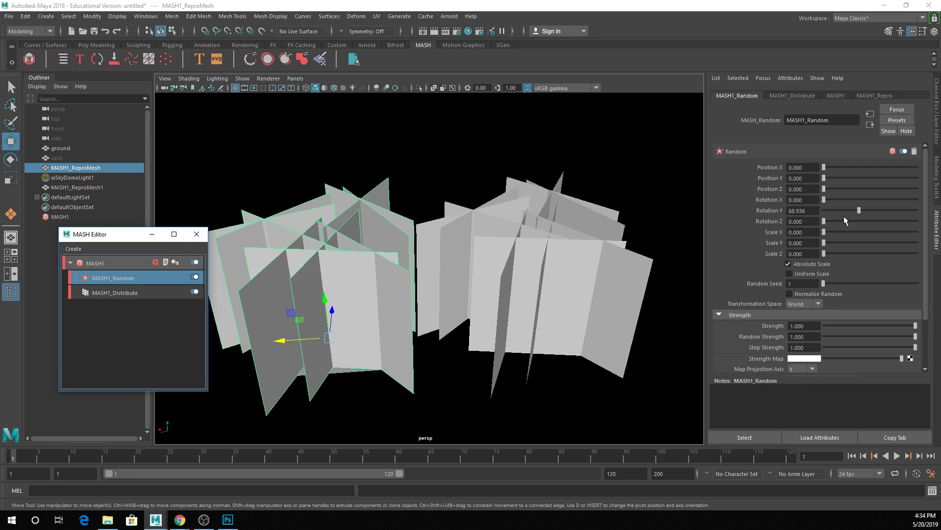
pyautogui.moveTo(852, 215)
pyautogui.mouseDown()
pyautogui.moveTo(829, 218)
pyautogui.moveTo(909, 220)
pyautogui.moveTo(853, 225)
pyautogui.moveTo(837, 210)
pyautogui.mouseUp()
pyautogui.click(523, 241)
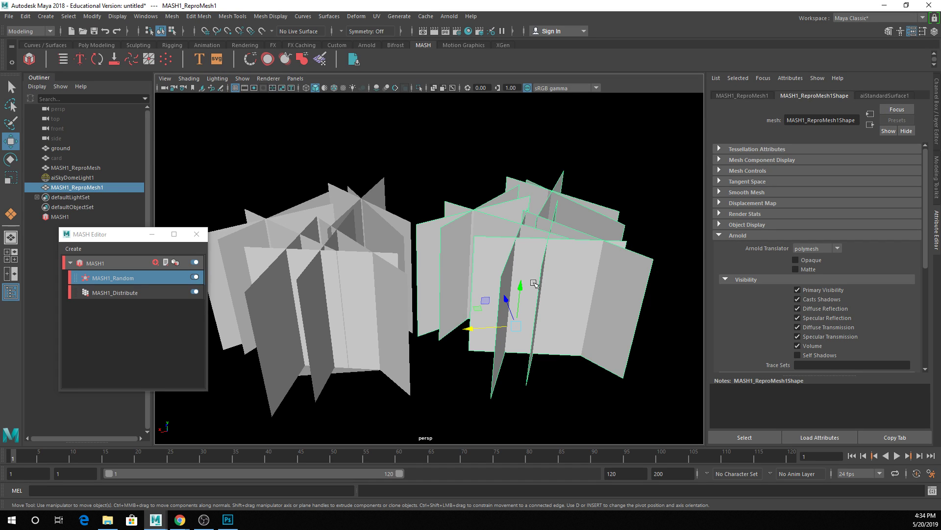
pyautogui.click(328, 291)
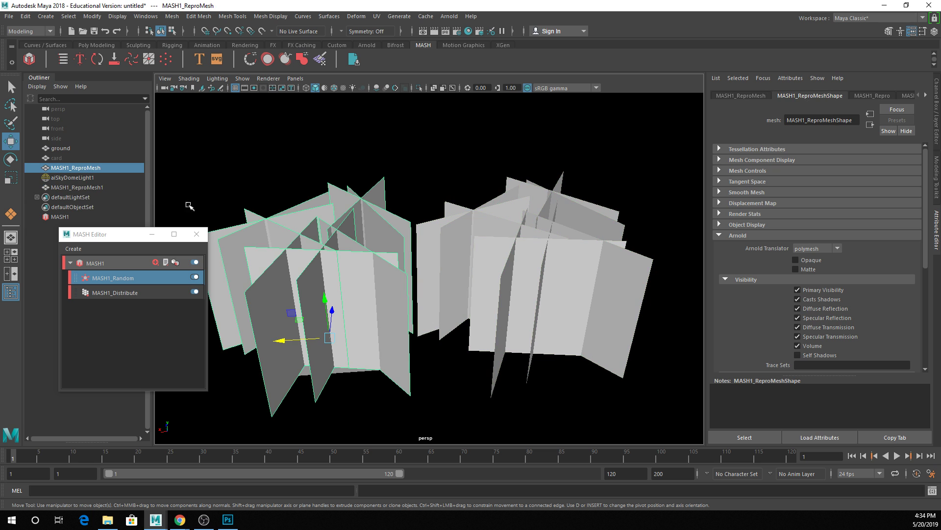
# Scale down the hidden source card uniformly so the MASH cards become smaller relative to the ground.
pyautogui.click(78, 159)
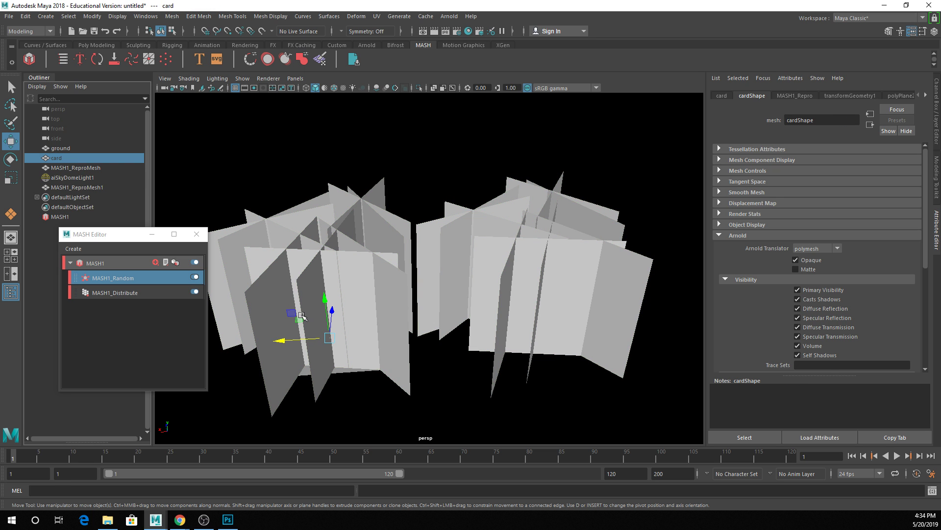
pyautogui.press('r')
pyautogui.moveTo(329, 337); pyautogui.dragTo(305, 333)
pyautogui.press('f')
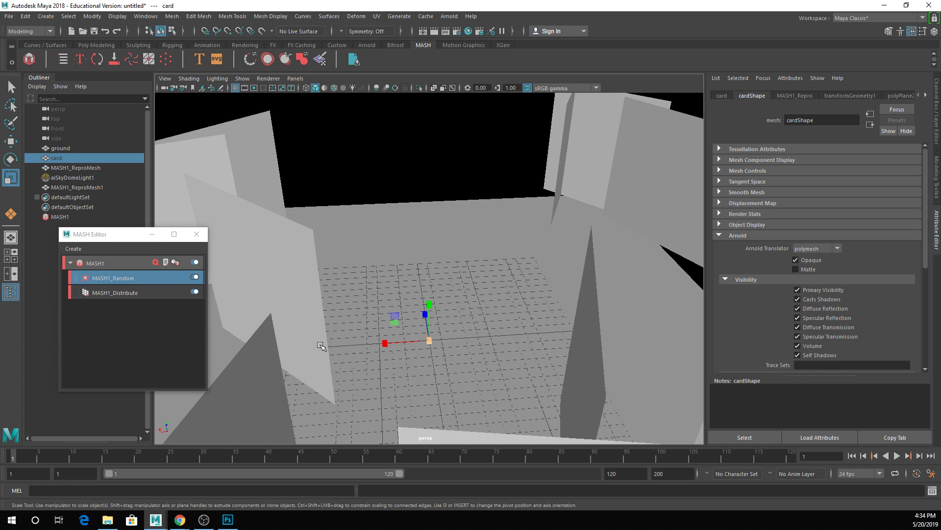
pyautogui.scroll(-5, 340, 313)
pyautogui.press('q')
pyautogui.keyDown('alt'); pyautogui.moveTo(421, 302); pyautogui.dragTo(450, 296); pyautogui.keyUp('alt')
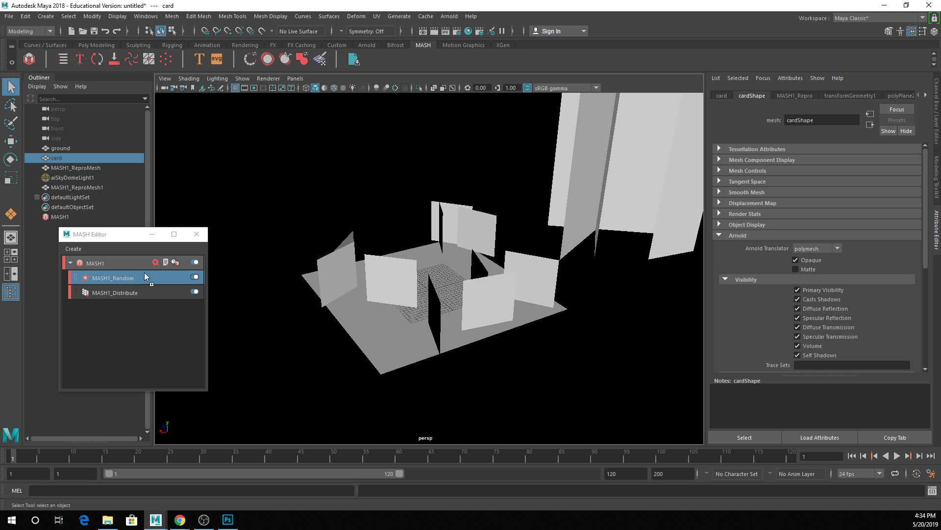
# Set the Number of Points of the MASH1_Distribute node to 50.
pyautogui.click(120, 291)
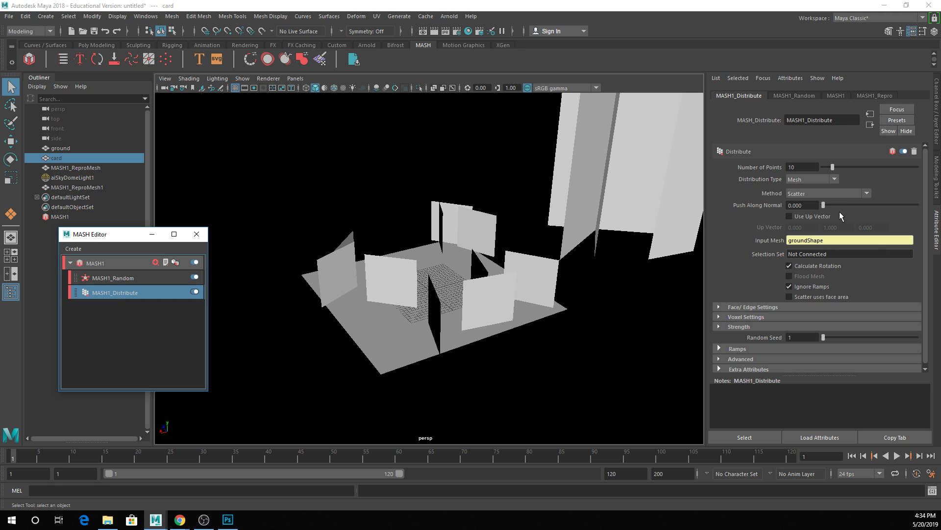
pyautogui.moveTo(833, 167); pyautogui.dragTo(871, 165)
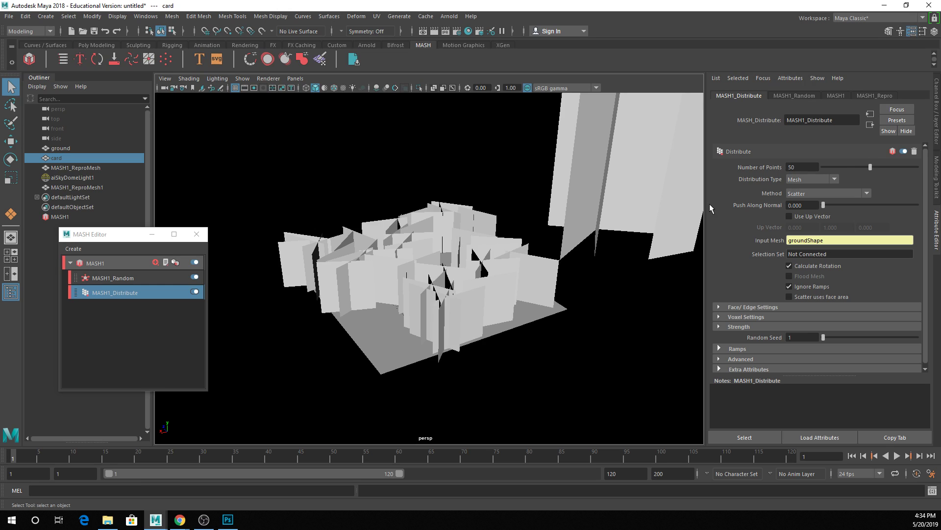
pyautogui.moveTo(495, 309)
pyautogui.keyDown('alt'); pyautogui.mouseDown()
pyautogui.moveTo(526, 319)
pyautogui.moveTo(542, 269)
pyautogui.moveTo(539, 302)
pyautogui.moveTo(484, 303)
pyautogui.mouseUp(); pyautogui.keyUp('alt')
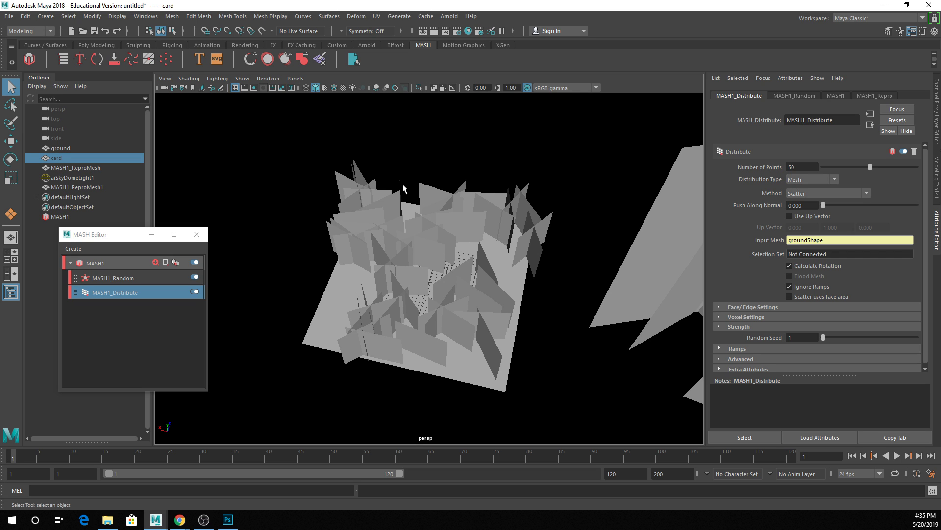
# Try to extrude the ground plane's face and scale it, and undo the changes.
pyautogui.click(349, 275)
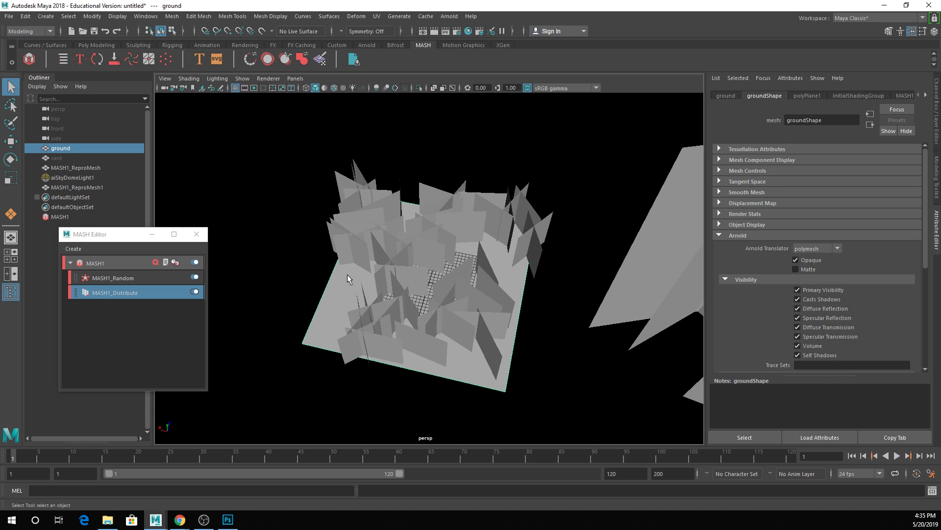
pyautogui.moveTo(348, 275); pyautogui.dragTo(347, 269, button='right')
pyautogui.click(363, 283)
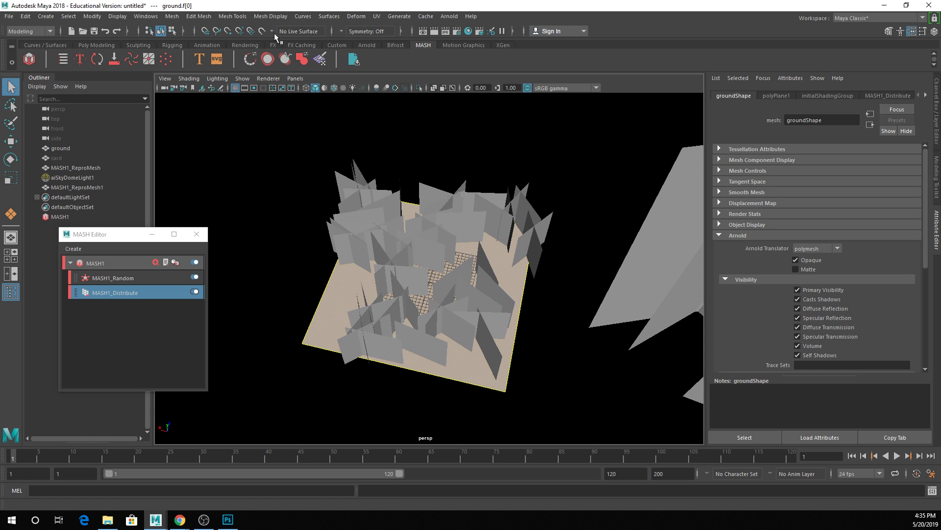
pyautogui.click(97, 44)
pyautogui.click(379, 58)
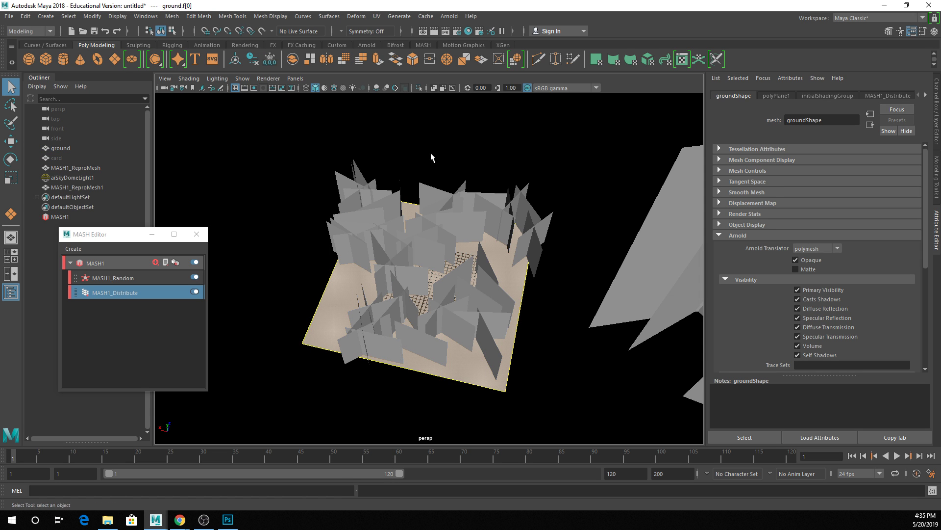
pyautogui.press('e')
pyautogui.press('r')
pyautogui.moveTo(430, 279)
pyautogui.mouseDown()
pyautogui.moveTo(433, 260)
pyautogui.moveTo(432, 271)
pyautogui.mouseUp()
pyautogui.press('5')
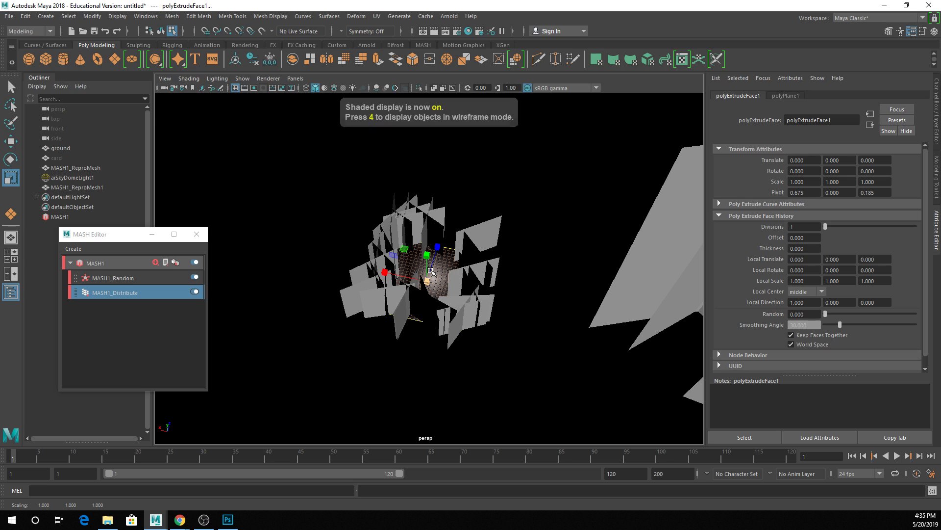
pyautogui.press('4')
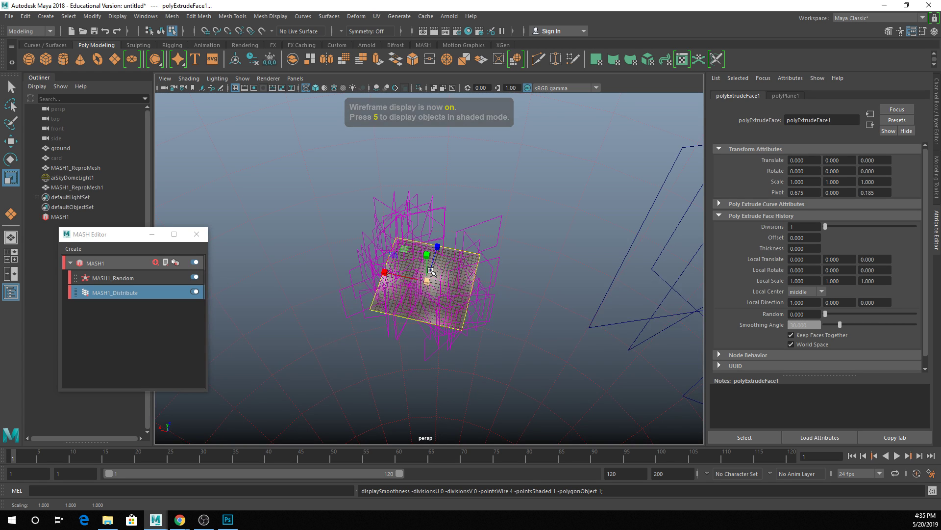
pyautogui.hotkey('ctrl', 'z')
pyautogui.hotkey('ctrl', 'z')
pyautogui.hotkey('ctrl', 'z')
pyautogui.hotkey('ctrl', 'z')
pyautogui.press('q')
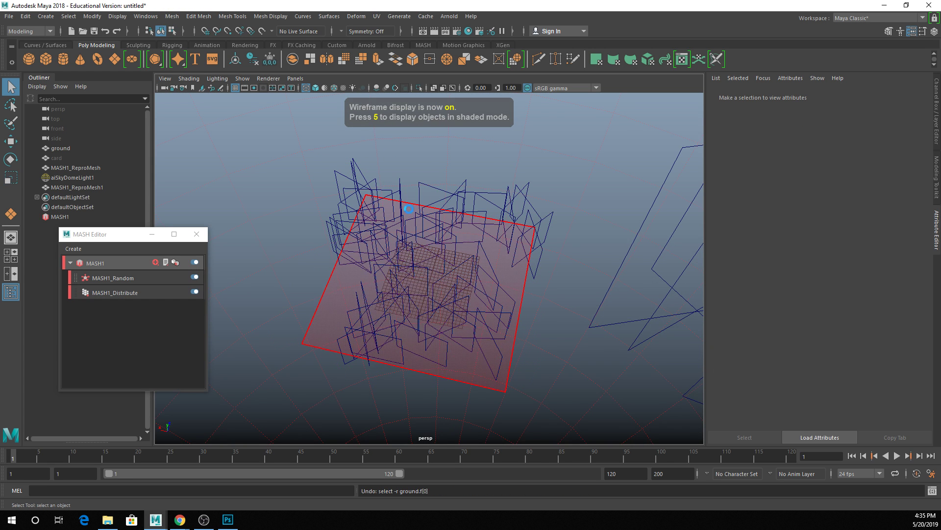
# Extrude the ground plane's face and raise it along Y to form a block under the cards.
pyautogui.moveTo(409, 211); pyautogui.dragTo(428, 198, button='right')
pyautogui.click(410, 152)
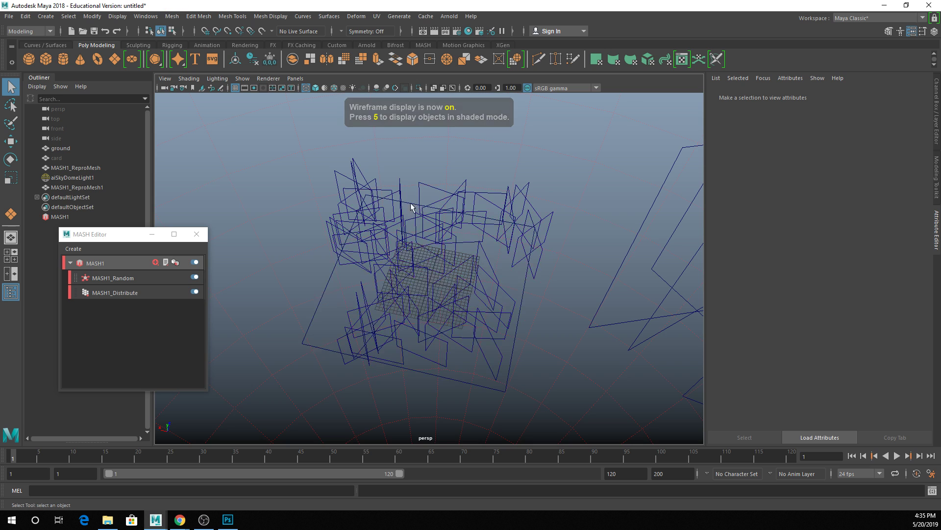
pyautogui.click(325, 302)
pyautogui.hotkey('ctrl', 'e')
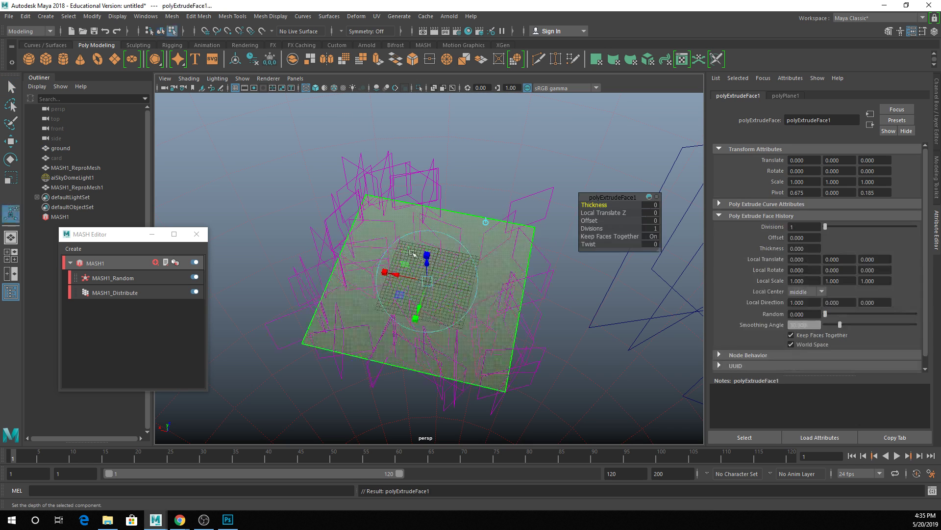
pyautogui.moveTo(420, 259); pyautogui.dragTo(419, 212)
pyautogui.keyDown('alt'); pyautogui.moveTo(473, 240); pyautogui.dragTo(483, 198); pyautogui.keyUp('alt')
pyautogui.press('5')
pyautogui.hotkey('ctrl', 'z')
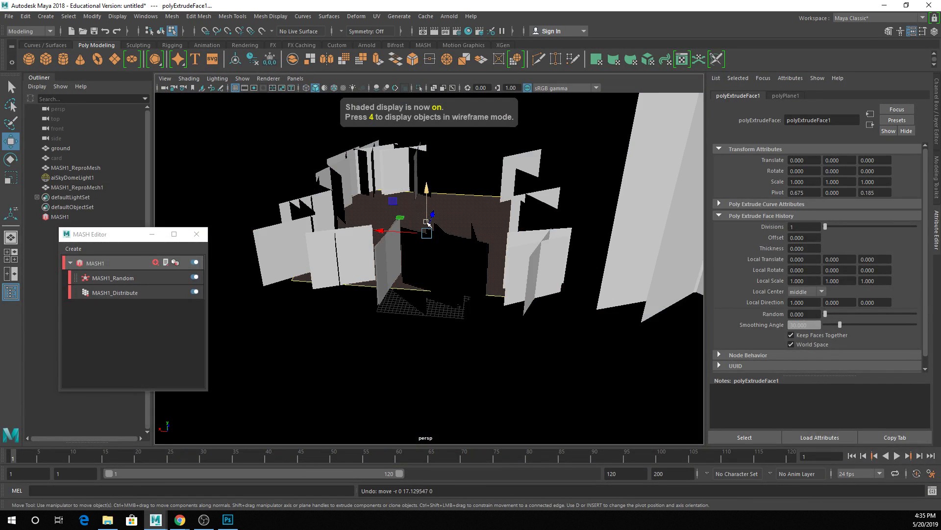
pyautogui.moveTo(428, 248); pyautogui.dragTo(428, 159)
pyautogui.click(436, 196)
pyautogui.keyDown('alt'); pyautogui.moveTo(437, 197); pyautogui.dragTo(385, 168); pyautogui.keyUp('alt')
# Scale the extruded ground's upper face to taper the block, and return to object mode to check the cards.
pyautogui.press('q')
pyautogui.click(402, 230)
pyautogui.rightClick(378, 238)
pyautogui.press('r')
pyautogui.scroll(-5, 385, 168)
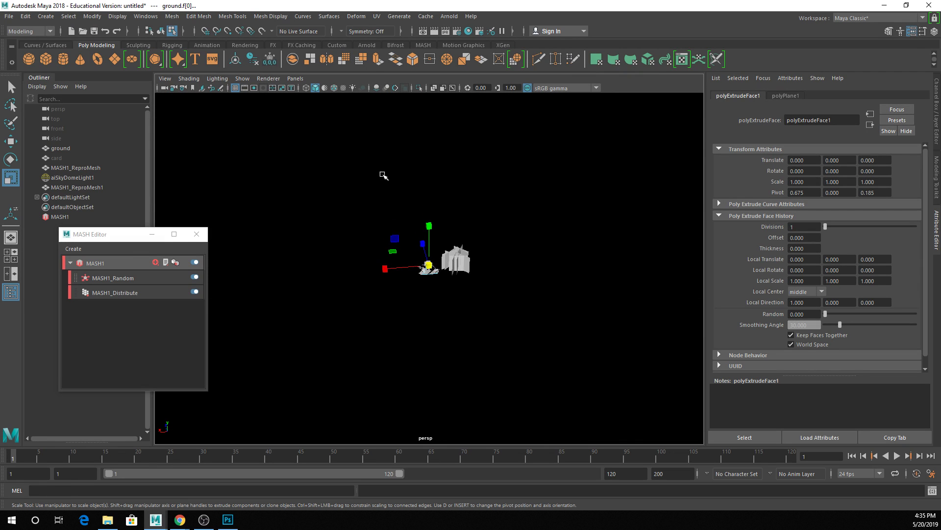
pyautogui.scroll(7, 382, 176)
pyautogui.press('q')
pyautogui.moveTo(398, 243); pyautogui.dragTo(431, 214, button='right')
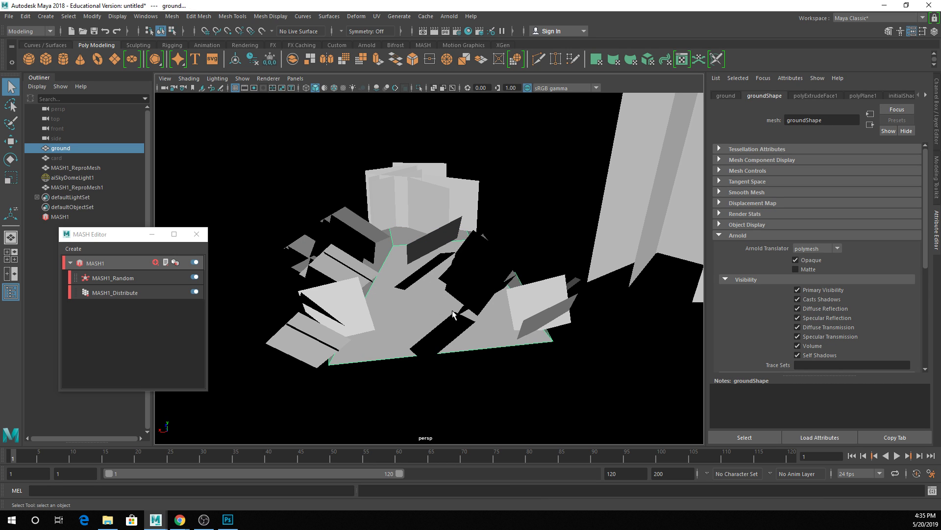
pyautogui.scroll(-5, 452, 314)
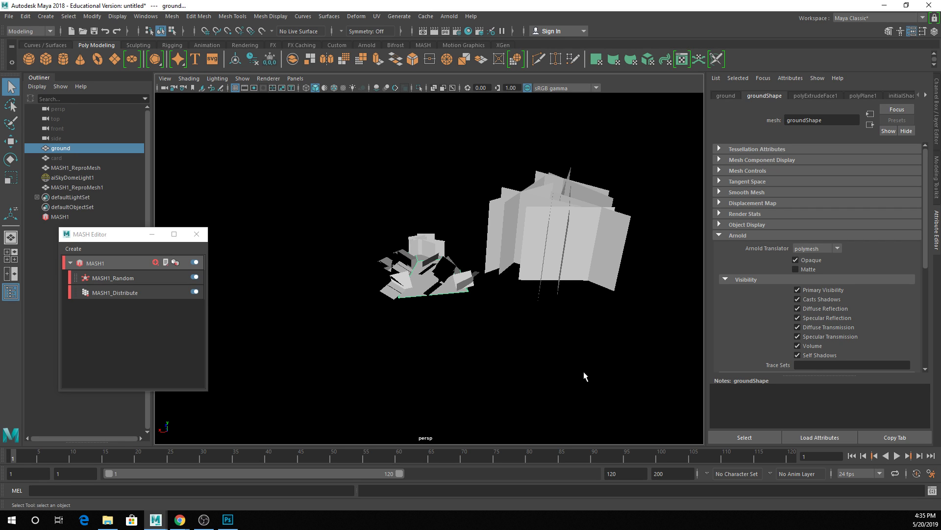
# Start a new scene without saving and draw a polygon plane about 30.4 by 30.4 units on the grid.
pyautogui.hotkey('ctrl', 'n')
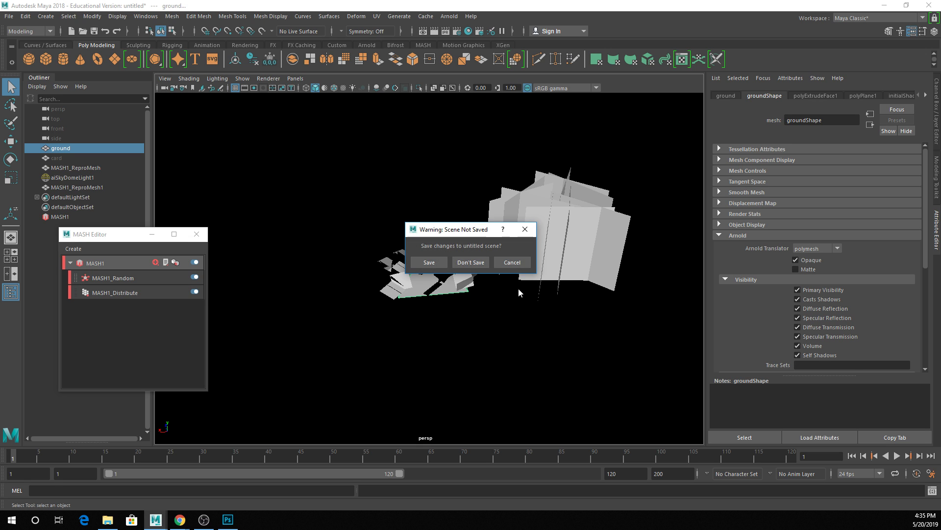
pyautogui.click(474, 266)
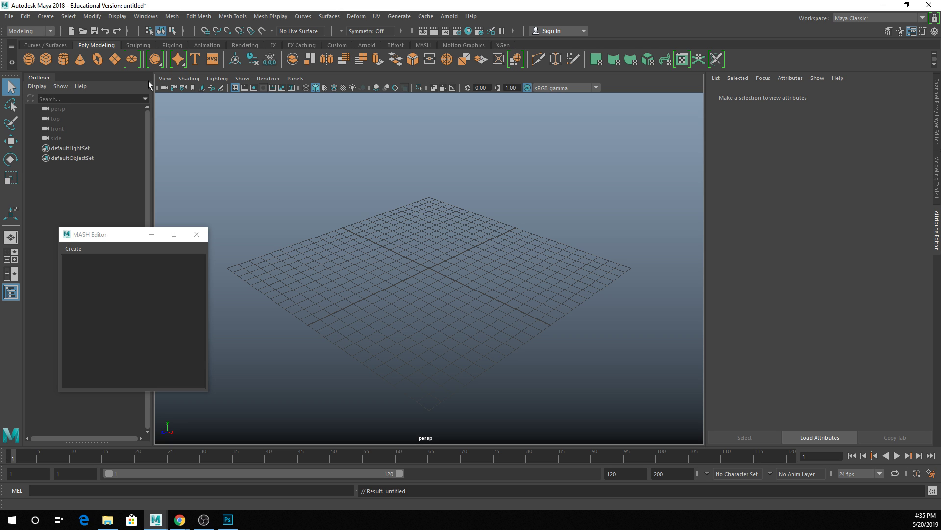
pyautogui.click(114, 58)
pyautogui.moveTo(422, 271); pyautogui.dragTo(557, 378)
# Set the plane's width and height subdivisions to 16 and its Translate X, Y and Z to 0.
pyautogui.click(938, 142)
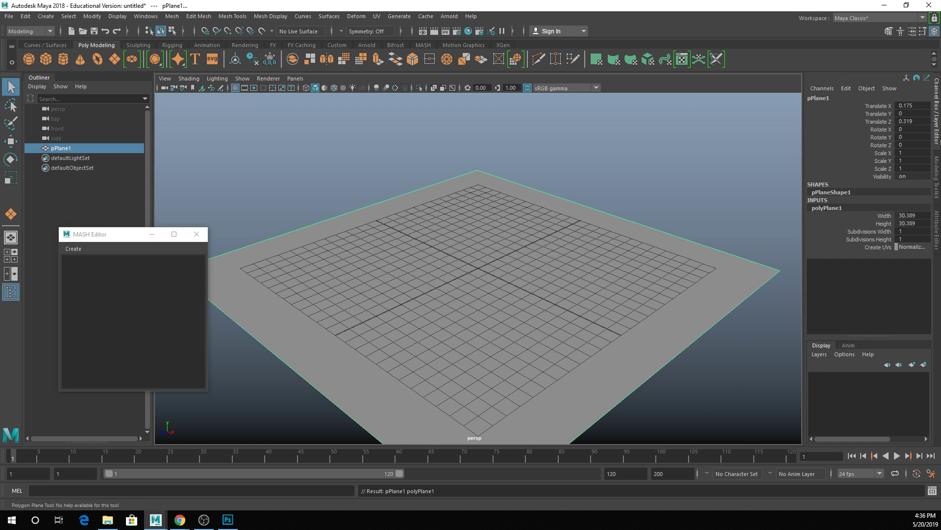
pyautogui.moveTo(878, 231); pyautogui.dragTo(878, 239)
pyautogui.moveTo(540, 273); pyautogui.dragTo(593, 273, button='middle')
pyautogui.keyDown('alt'); pyautogui.moveTo(531, 271); pyautogui.dragTo(583, 258); pyautogui.keyUp('alt')
pyautogui.moveTo(906, 121); pyautogui.dragTo(906, 107)
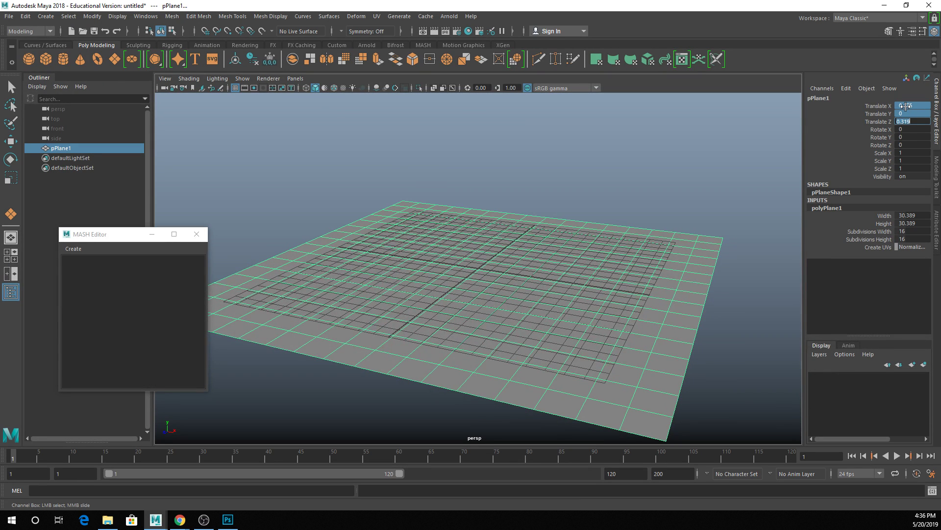
pyautogui.write('0')
pyautogui.press('Return')
# Raise a face near the plane's far corner with Soft Select to form a smooth hill, and return to object mode.
pyautogui.moveTo(456, 246); pyautogui.dragTo(426, 233, button='right')
pyautogui.click(429, 235)
pyautogui.press('b')
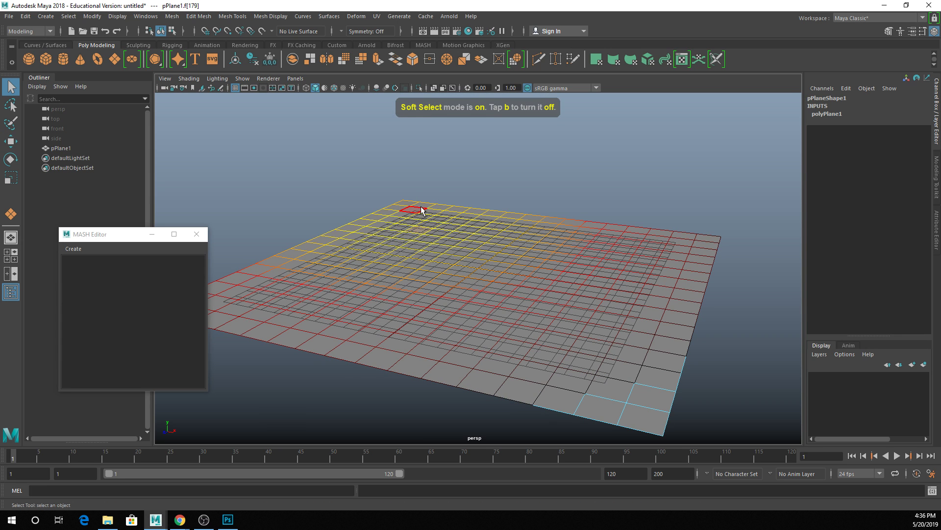
pyautogui.press('w')
pyautogui.moveTo(420, 196); pyautogui.dragTo(421, 137)
pyautogui.press('q')
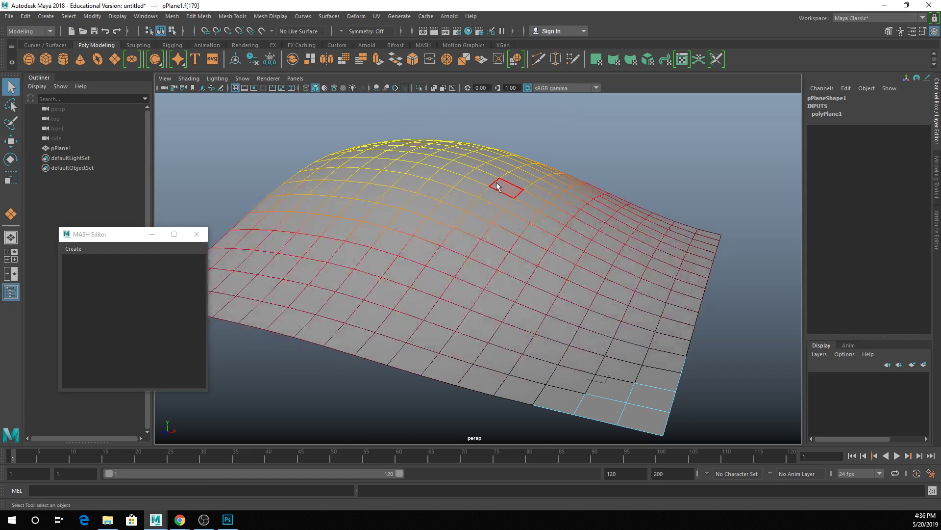
pyautogui.moveTo(497, 186); pyautogui.dragTo(542, 167, button='right')
pyautogui.click(370, 109)
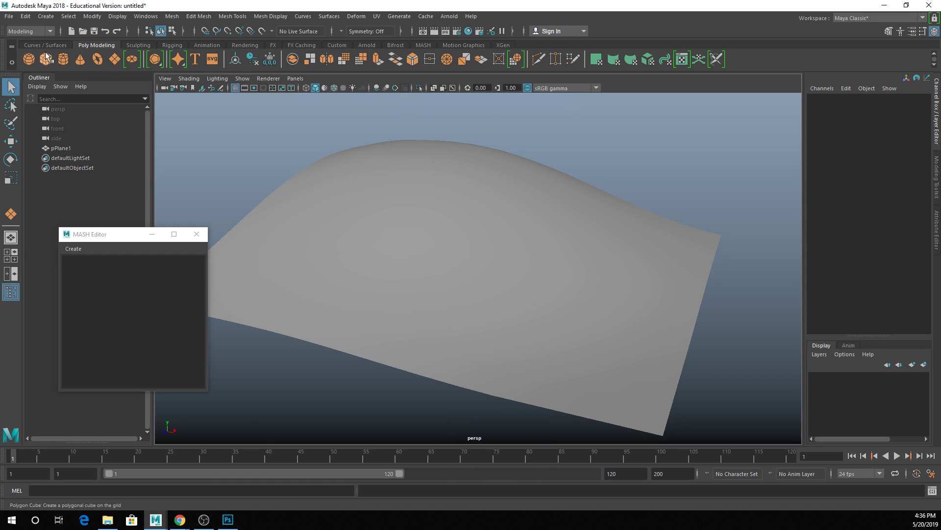
# Draw a narrow plane about 0.8 by 9.1 units beside the hill and set its Subdivisions Height to 8.
pyautogui.click(115, 60)
pyautogui.keyDown('alt'); pyautogui.moveTo(567, 309); pyautogui.dragTo(515, 280); pyautogui.keyUp('alt')
pyautogui.moveTo(601, 284); pyautogui.dragTo(565, 353)
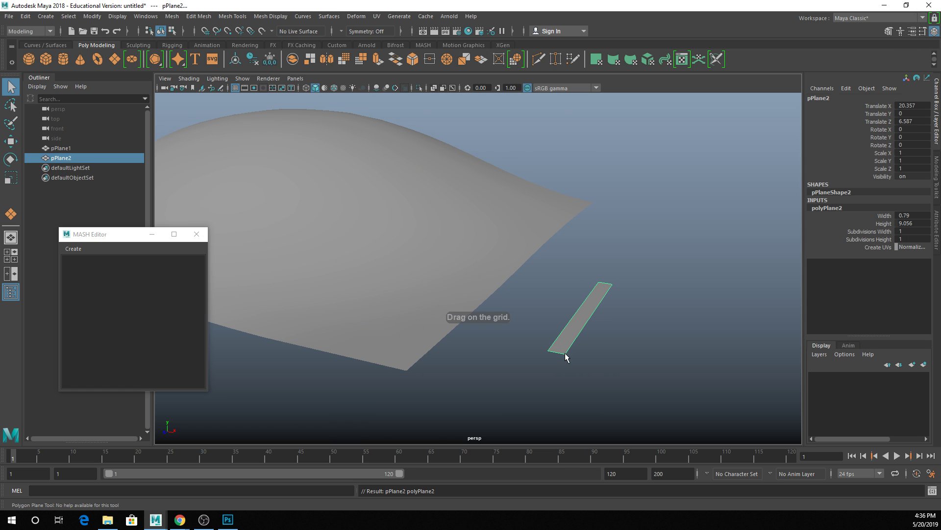
pyautogui.click(869, 240)
pyautogui.moveTo(711, 265); pyautogui.dragTo(739, 272, button='middle')
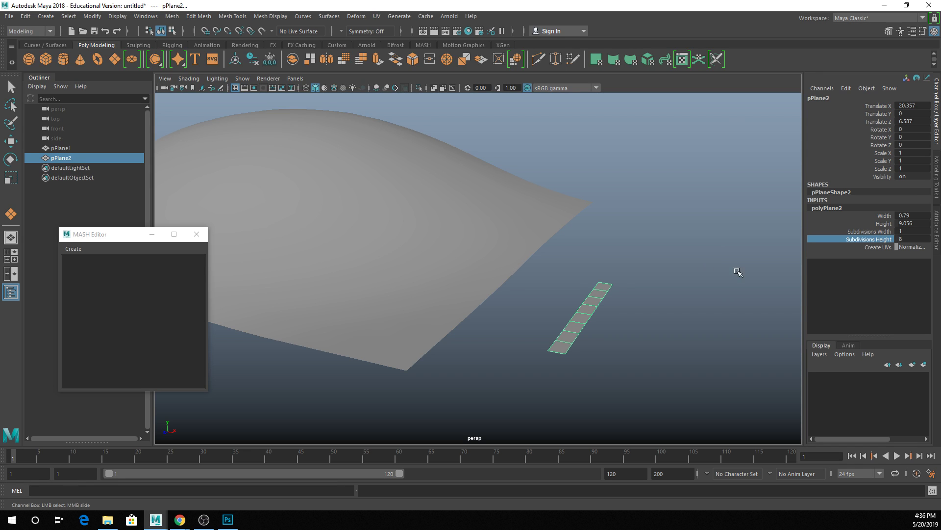
# Stand the narrow strip upright with Rotate X at 90 and scale it along Z to about 0.5.
pyautogui.click(594, 310)
pyautogui.press('e')
pyautogui.moveTo(582, 288); pyautogui.dragTo(574, 334)
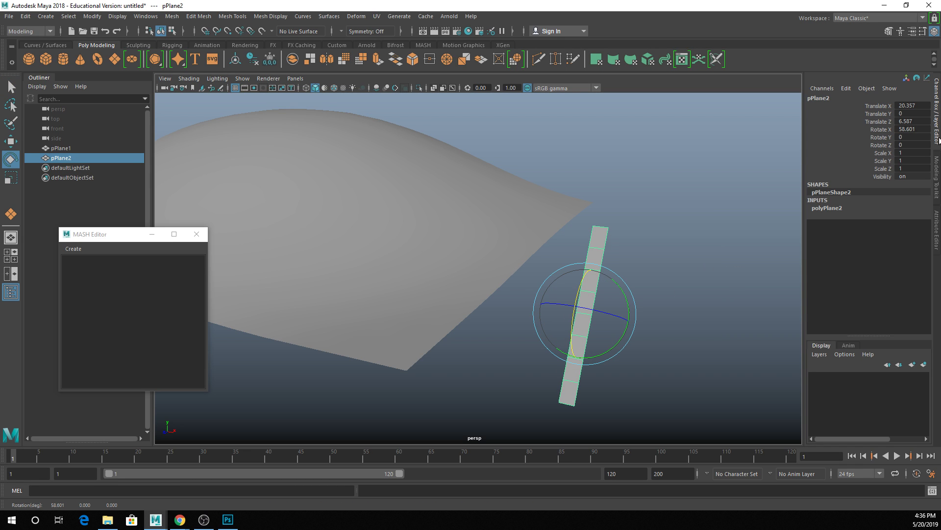
pyautogui.doubleClick(916, 129)
pyautogui.write('90')
pyautogui.press('Return')
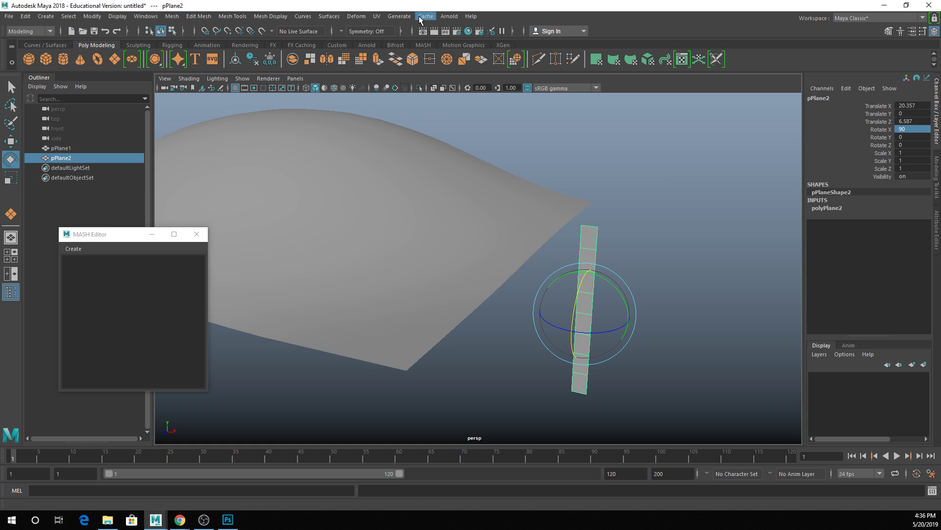
pyautogui.press('r')
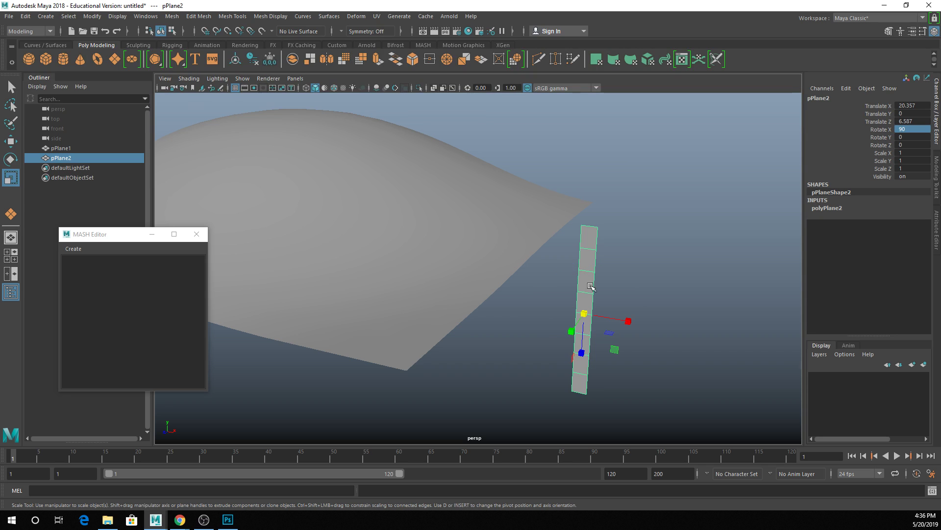
pyautogui.moveTo(590, 359); pyautogui.dragTo(581, 329)
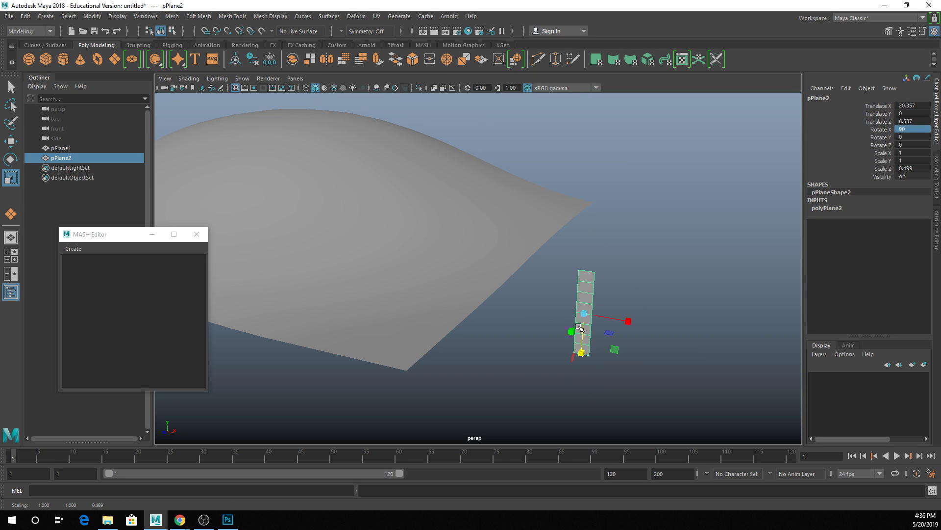
pyautogui.press('q')
# Try to add a Flare nonlinear deformer to the upright strip.
pyautogui.click(338, 19)
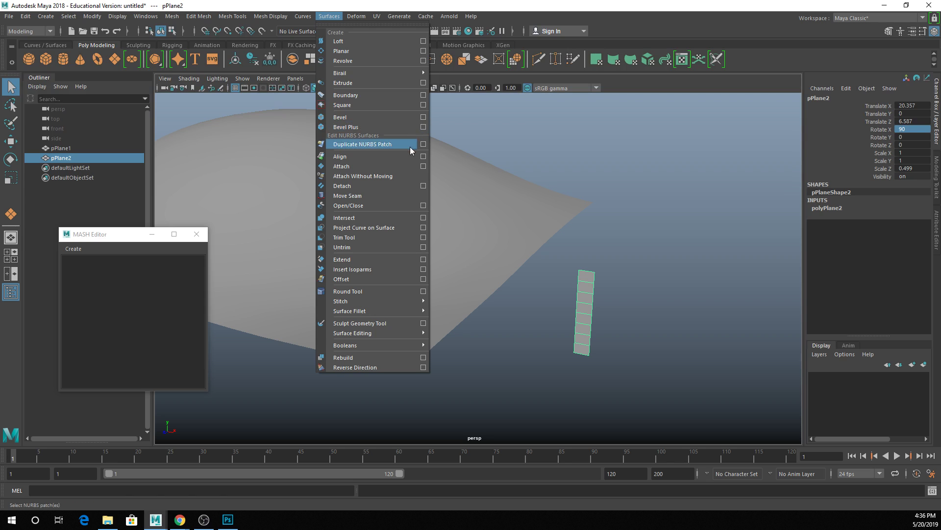
pyautogui.moveTo(354, 19)
pyautogui.moveTo(454, 165)
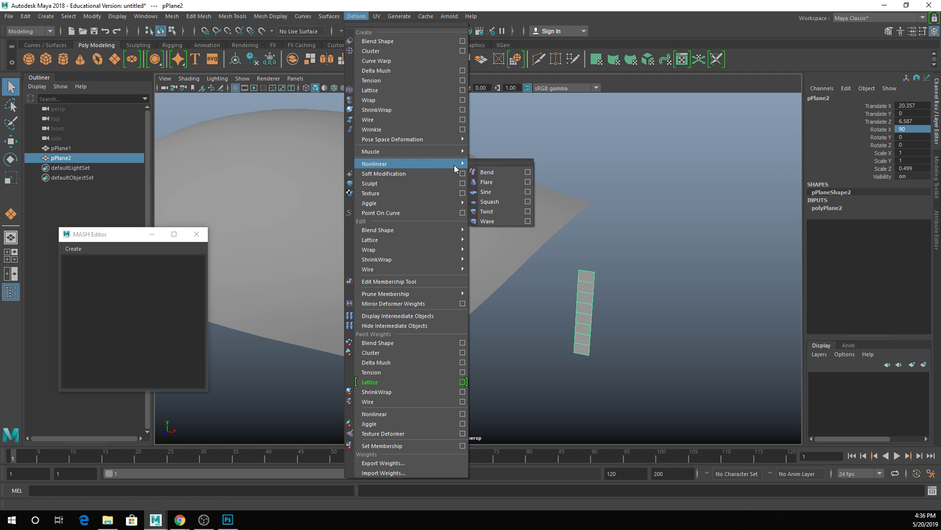
pyautogui.click(509, 178)
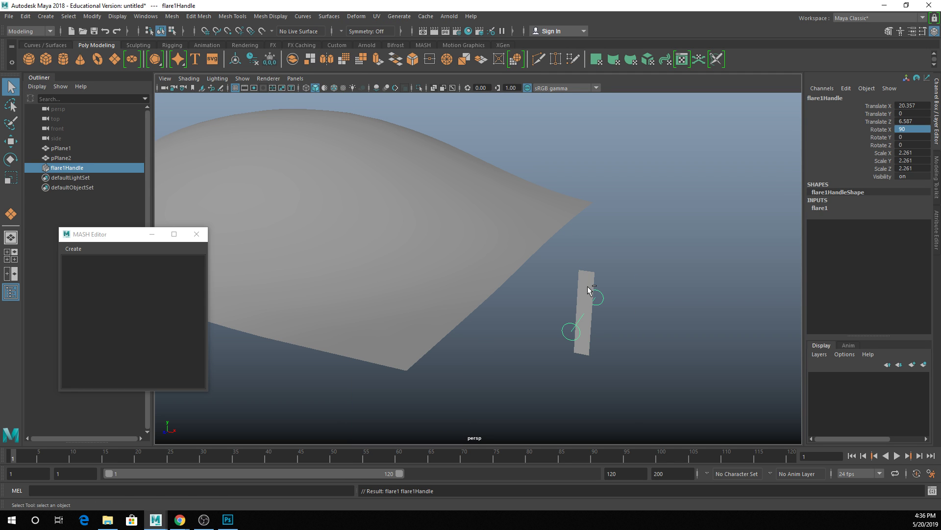
pyautogui.hotkey('ctrl', 'z')
# Freeze the upright strip's translation, rotation and scale.
pyautogui.click(270, 59)
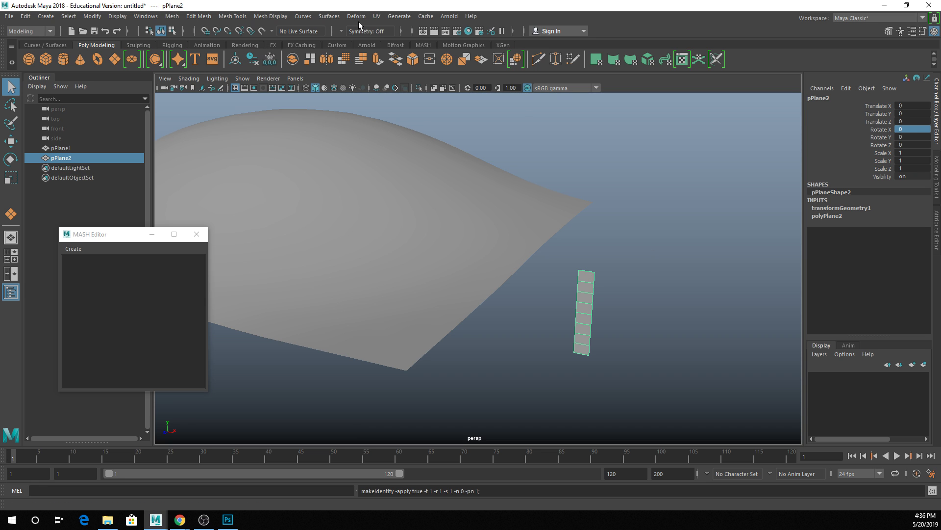
# Add a Flare nonlinear deformer to the upright strip with Start Flare X 1.4 and End Flare X 0.5.
pyautogui.click(357, 16)
pyautogui.moveTo(437, 151)
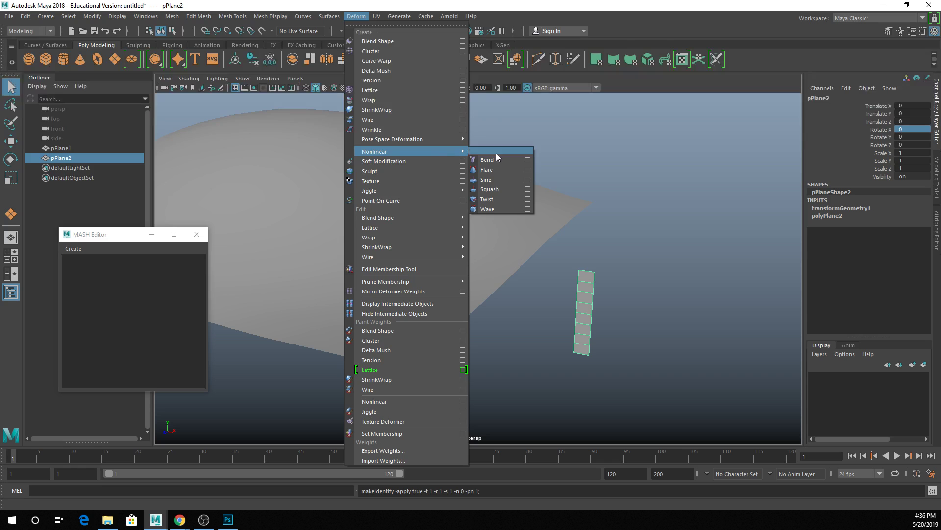
pyautogui.click(502, 169)
pyautogui.click(819, 207)
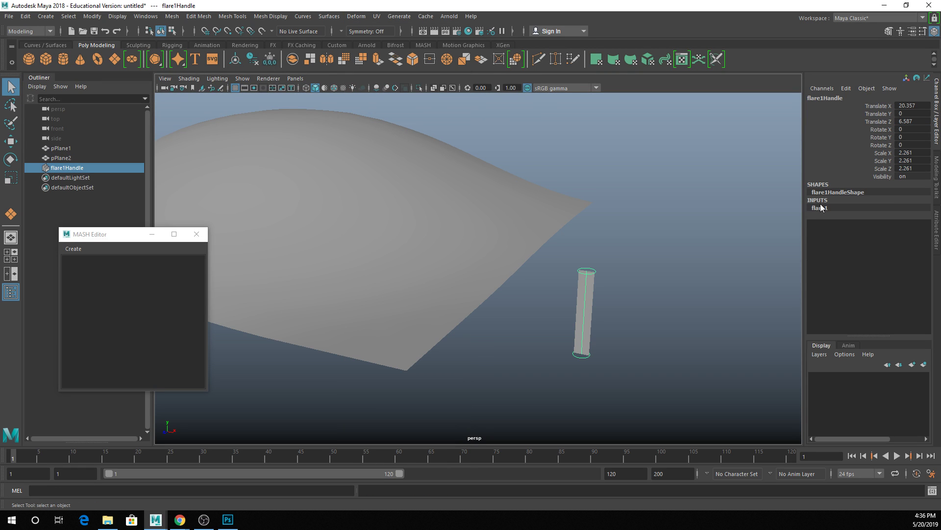
pyautogui.click(867, 223)
pyautogui.moveTo(775, 268); pyautogui.dragTo(801, 271, button='middle')
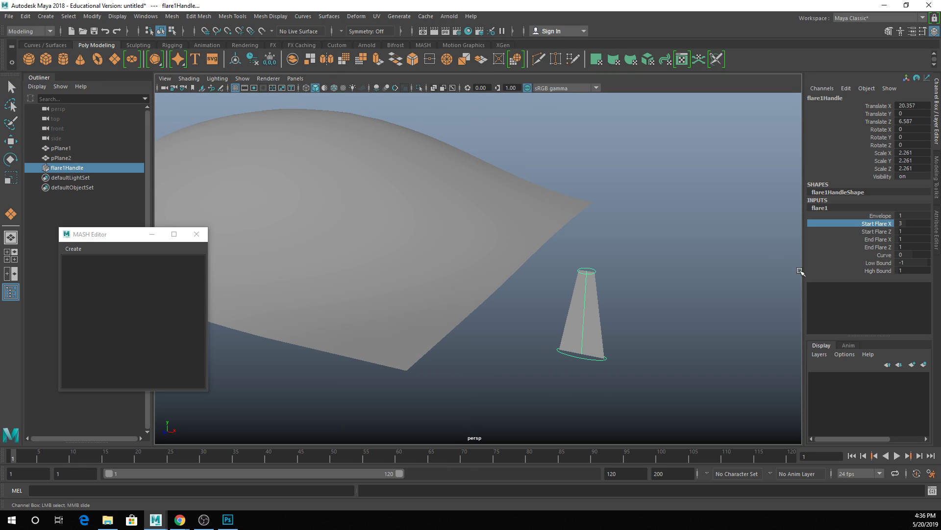
pyautogui.click(881, 247)
pyautogui.click(877, 239)
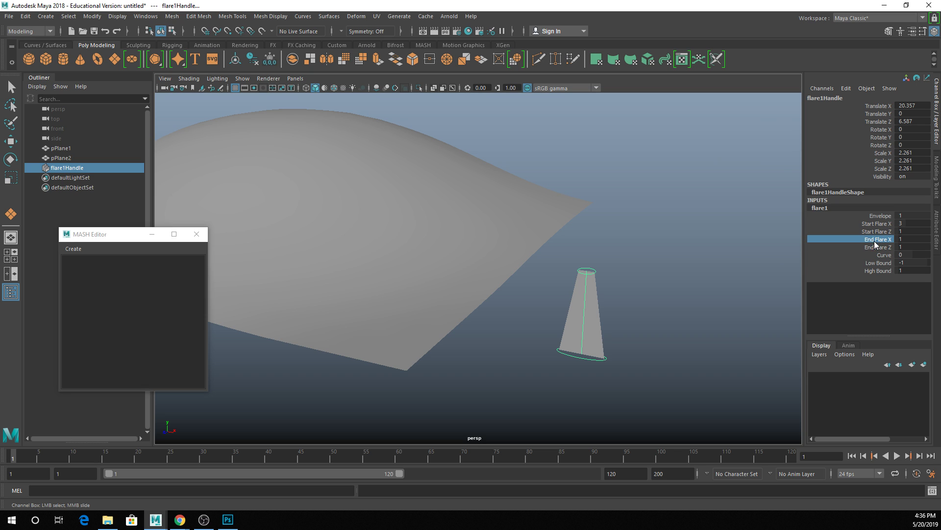
pyautogui.moveTo(784, 230)
pyautogui.mouseDown(button='middle')
pyautogui.moveTo(775, 228)
pyautogui.moveTo(783, 228)
pyautogui.mouseUp(button='middle')
pyautogui.click(877, 224)
pyautogui.moveTo(757, 263); pyautogui.dragTo(746, 265, button='middle')
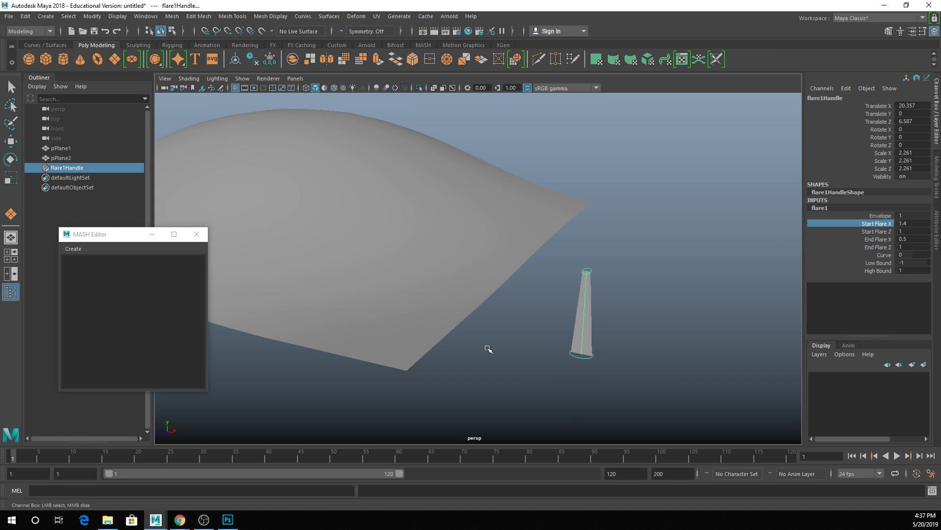
# Delete the construction history of the tapered strip, baking in its flare.
pyautogui.press('q')
pyautogui.click(590, 340)
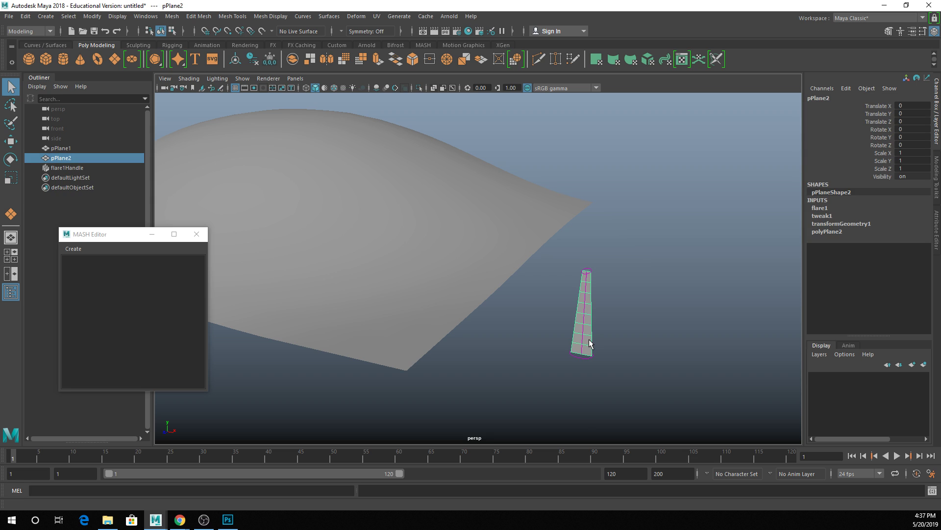
pyautogui.hotkey('alt', 'shift', 'd')
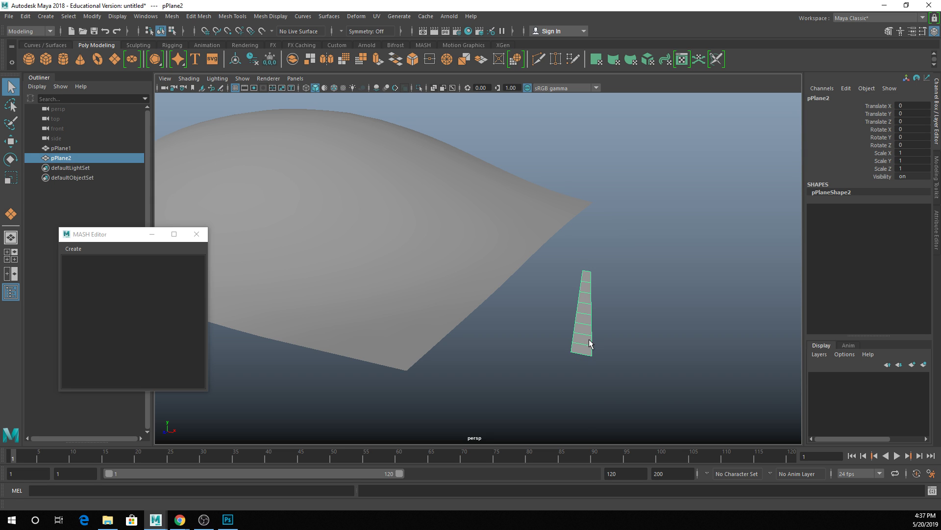
# Rename the hilly plane Ground and move it along X to about -17.15.
pyautogui.doubleClick(73, 148)
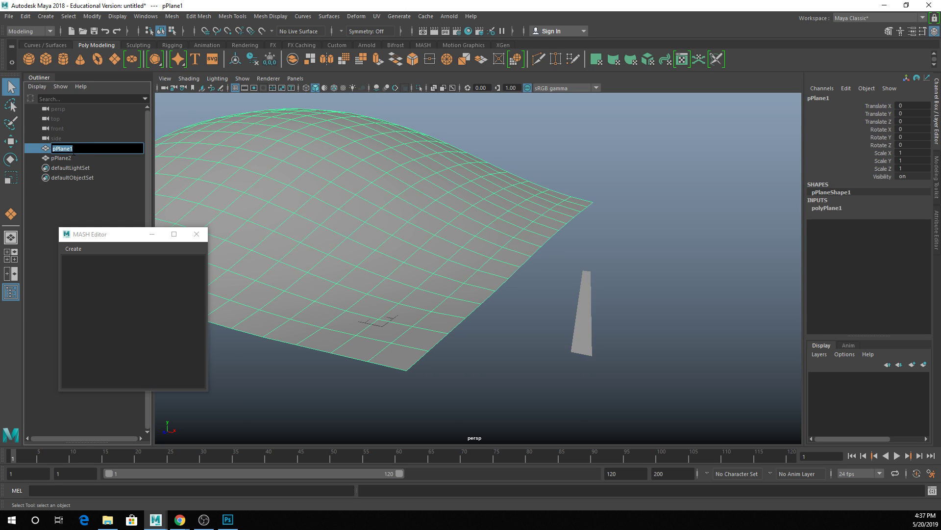
pyautogui.write('Ground')
pyautogui.press('Return')
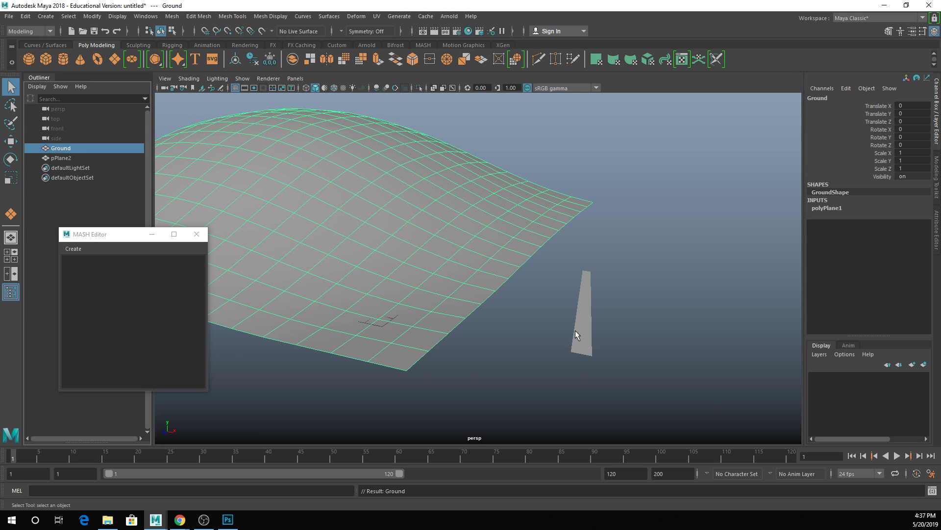
pyautogui.press('w')
pyautogui.moveTo(367, 235); pyautogui.dragTo(179, 183)
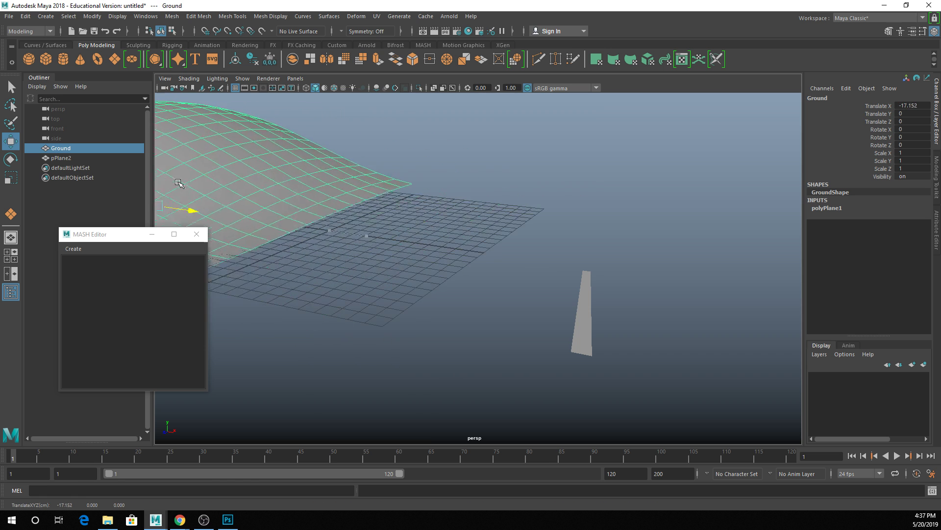
# Set the tapered strip's pivot at its base centre and snap the strip to the grid origin.
pyautogui.click(577, 335)
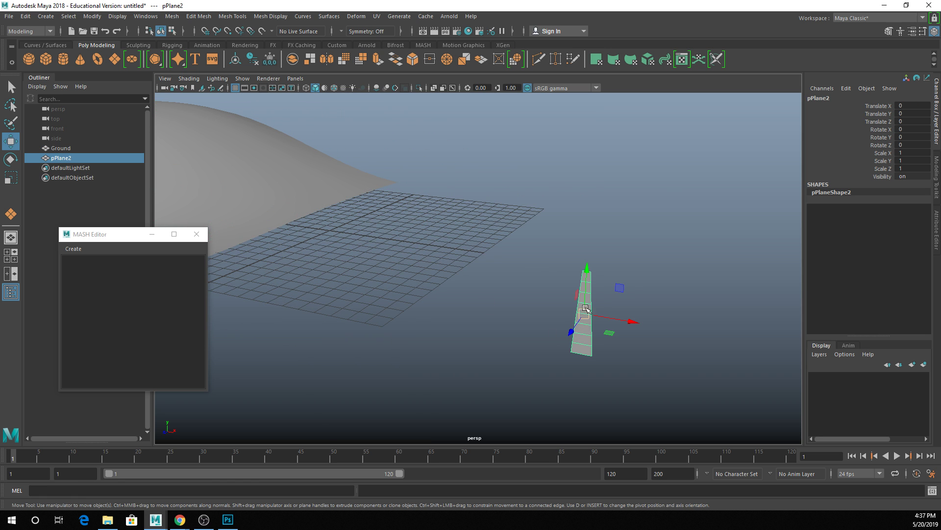
pyautogui.press('d')
pyautogui.moveTo(586, 309); pyautogui.dragTo(364, 246)
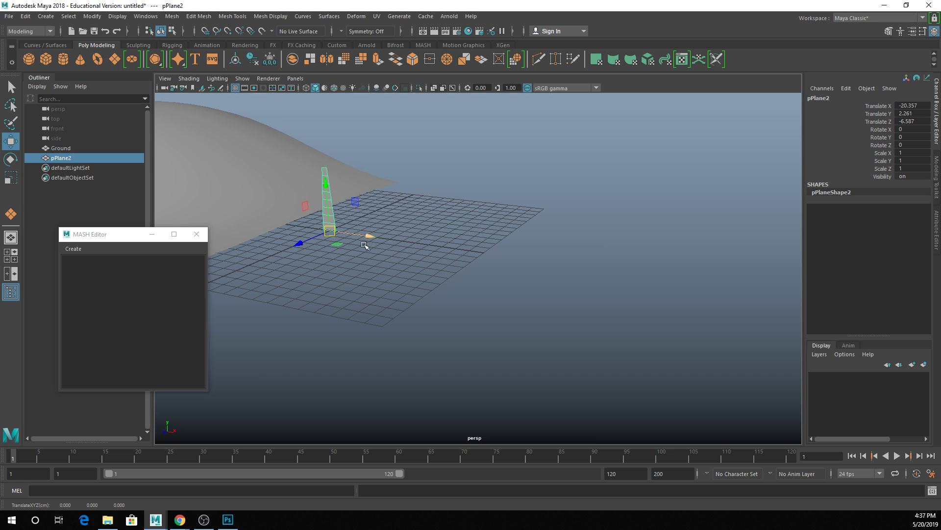
pyautogui.press('f')
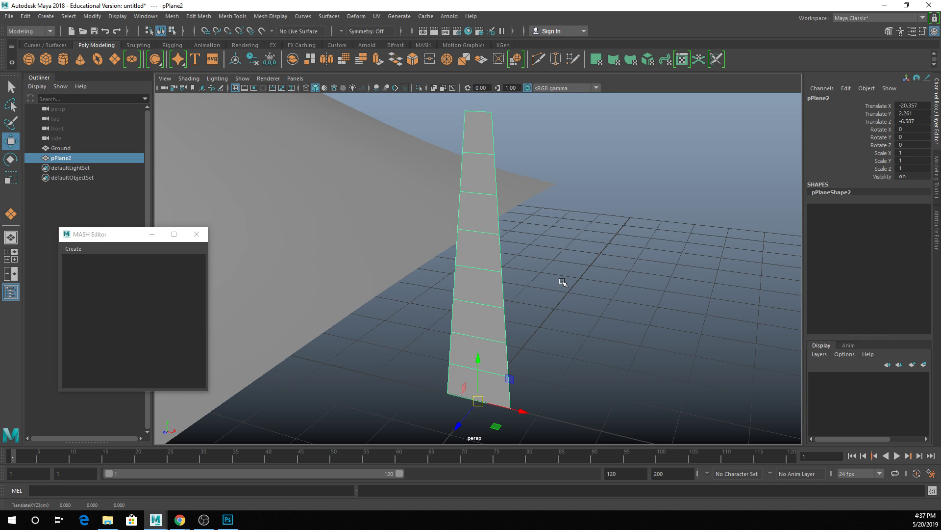
# Freeze the tapered strip's transformations and create a MASH network from it.
pyautogui.scroll(-3, 562, 282)
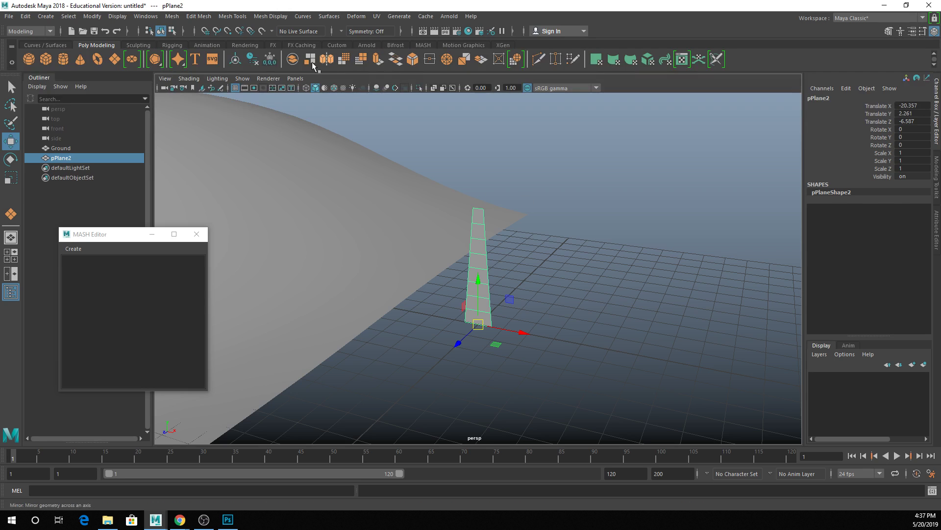
pyautogui.click(269, 59)
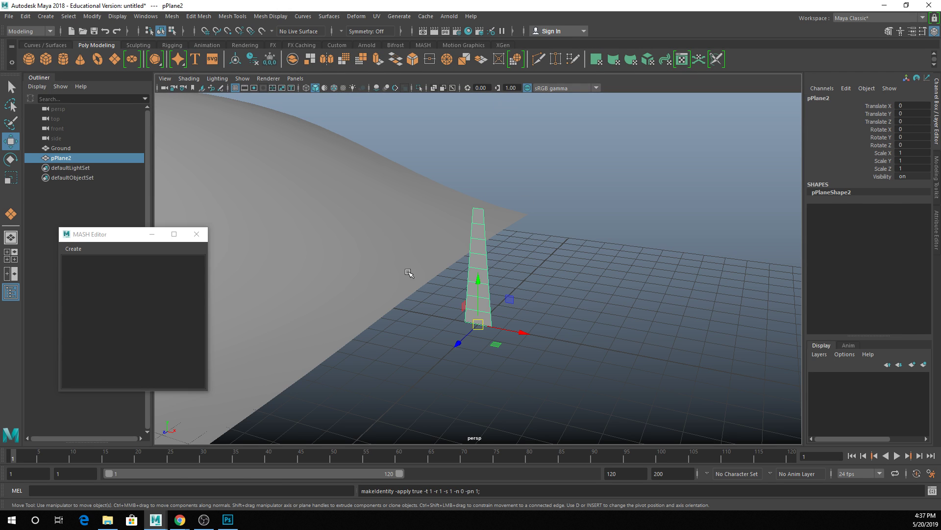
pyautogui.scroll(-5, 517, 237)
pyautogui.press('q')
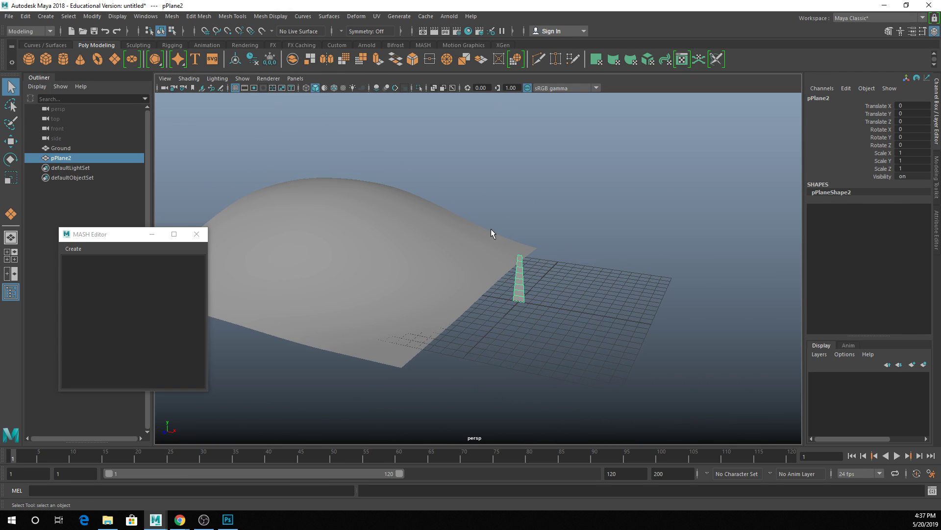
pyautogui.click(423, 45)
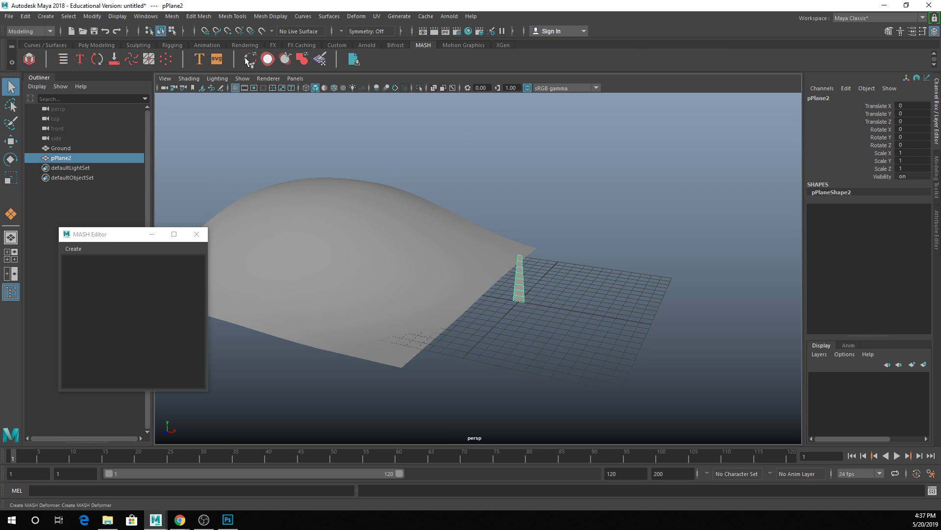
pyautogui.click(35, 60)
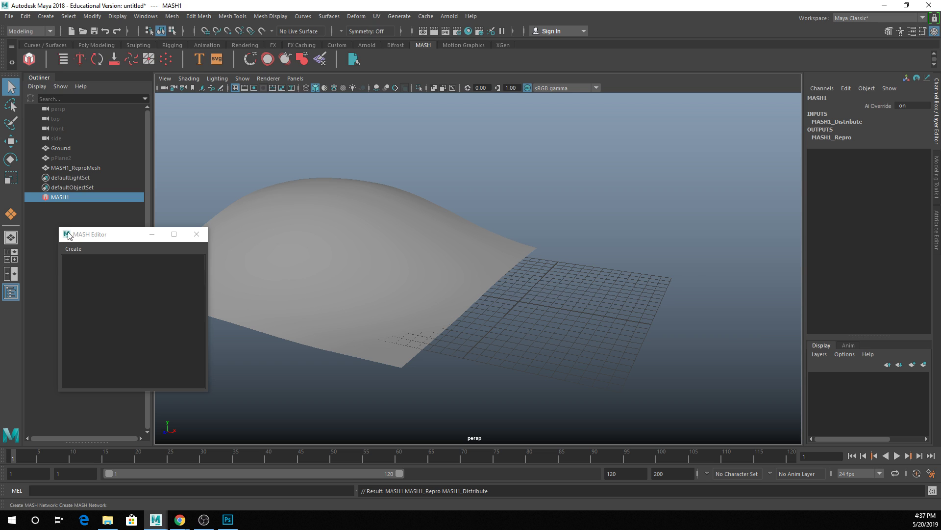
# Assign a new aiStandardSurface material to the MASH strip copies and show the material's attributes.
pyautogui.click(542, 275)
pyautogui.moveTo(543, 237); pyautogui.dragTo(539, 489, button='right')
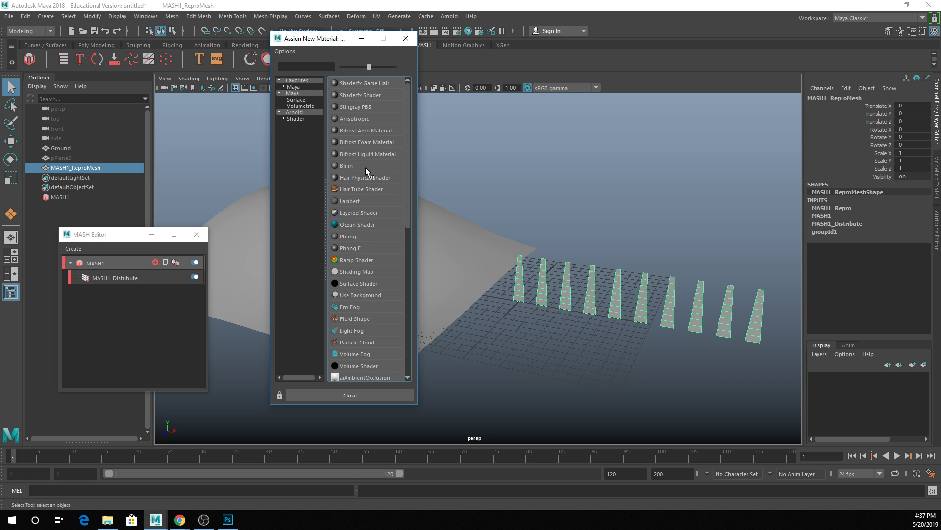
pyautogui.click(306, 113)
pyautogui.click(361, 154)
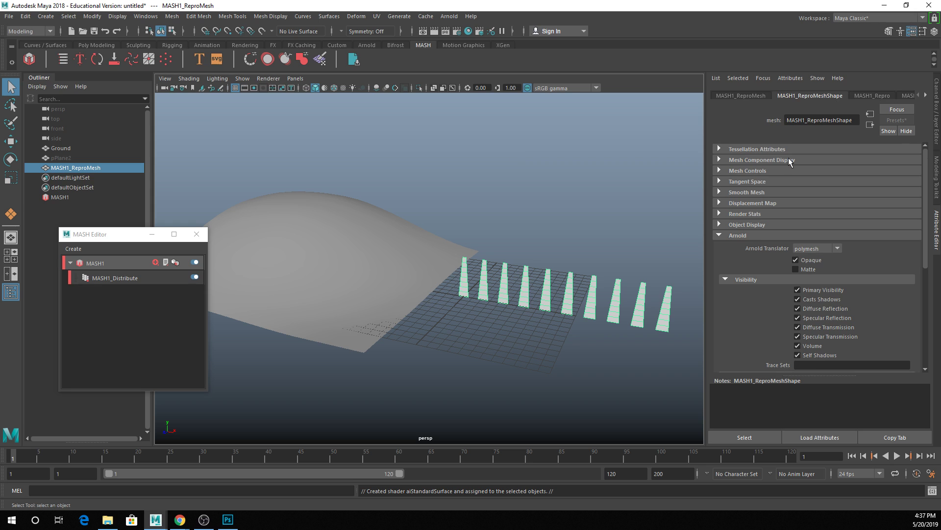
pyautogui.click(926, 95)
pyautogui.click(926, 95)
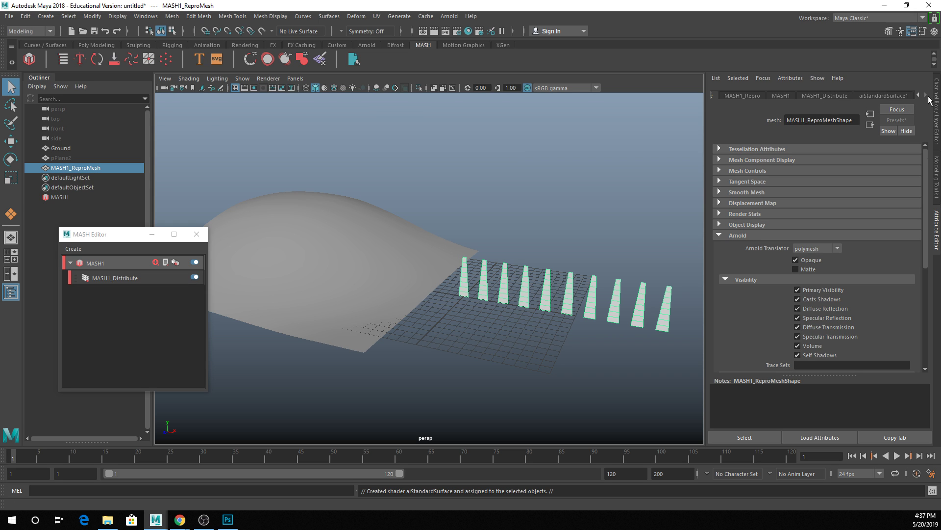
pyautogui.click(902, 96)
pyautogui.scroll(4, 902, 230)
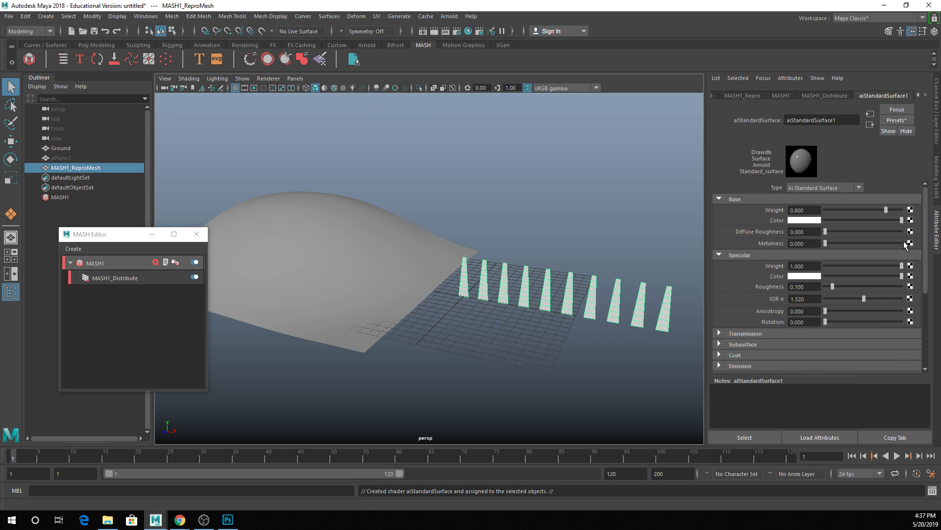
pyautogui.click(910, 220)
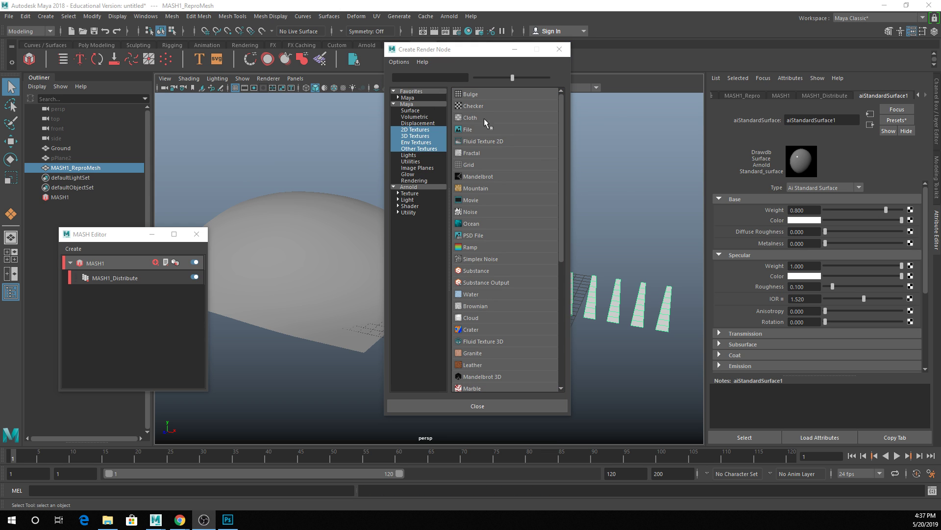
pyautogui.click(470, 129)
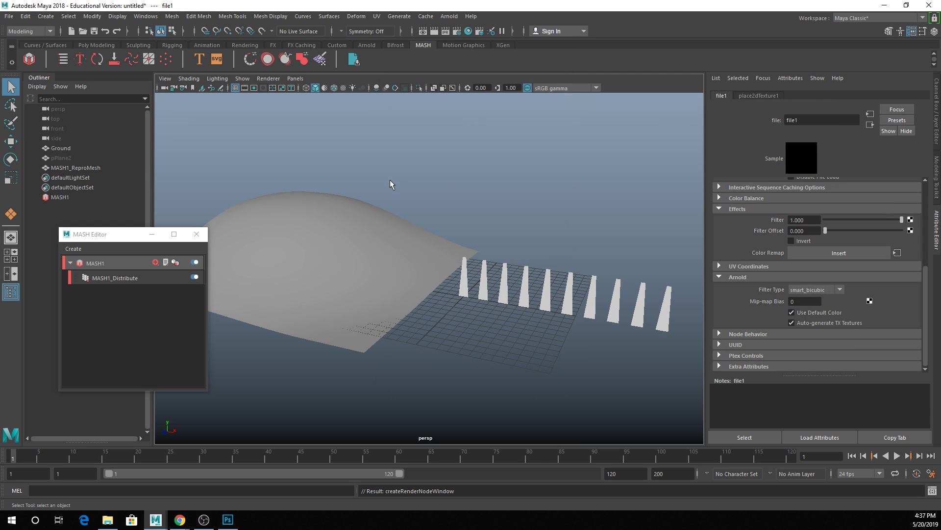
pyautogui.hotkey('ctrl', 'z')
# Map a Ramp texture to the material's base Color and make its start color dark green, H 120, S 1, V 0.064.
pyautogui.click(910, 220)
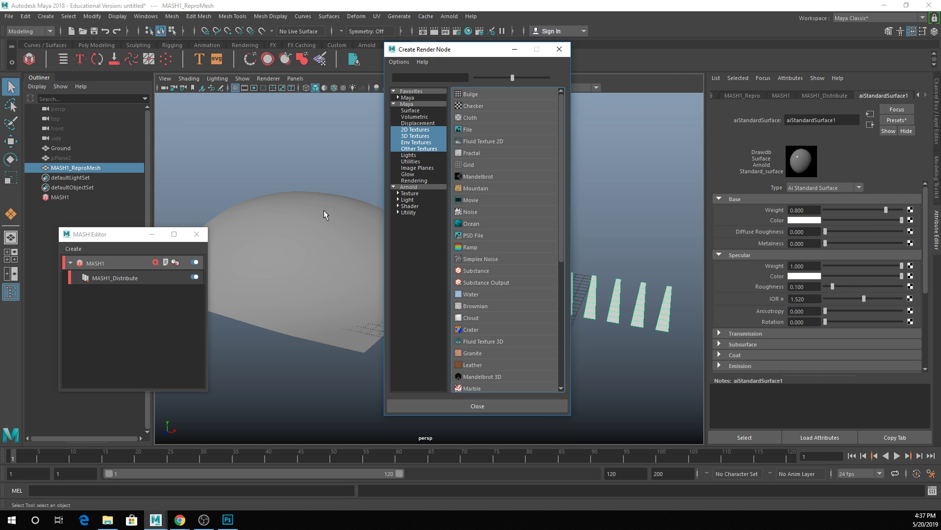
pyautogui.click(473, 249)
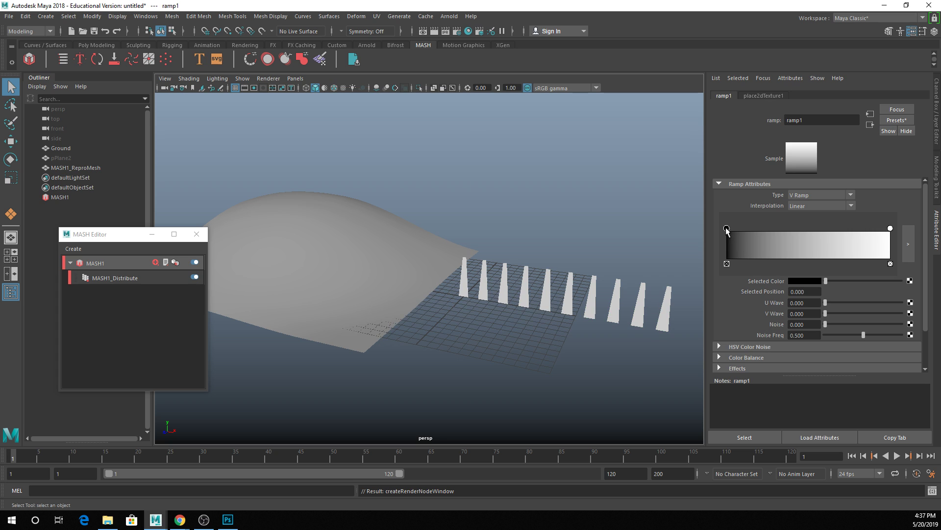
pyautogui.click(795, 278)
pyautogui.click(781, 253)
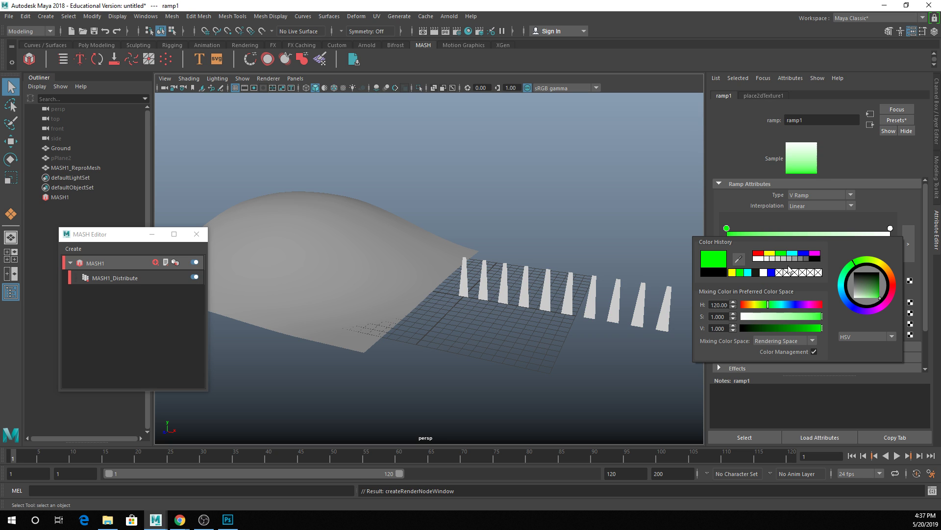
pyautogui.moveTo(788, 324); pyautogui.dragTo(764, 328)
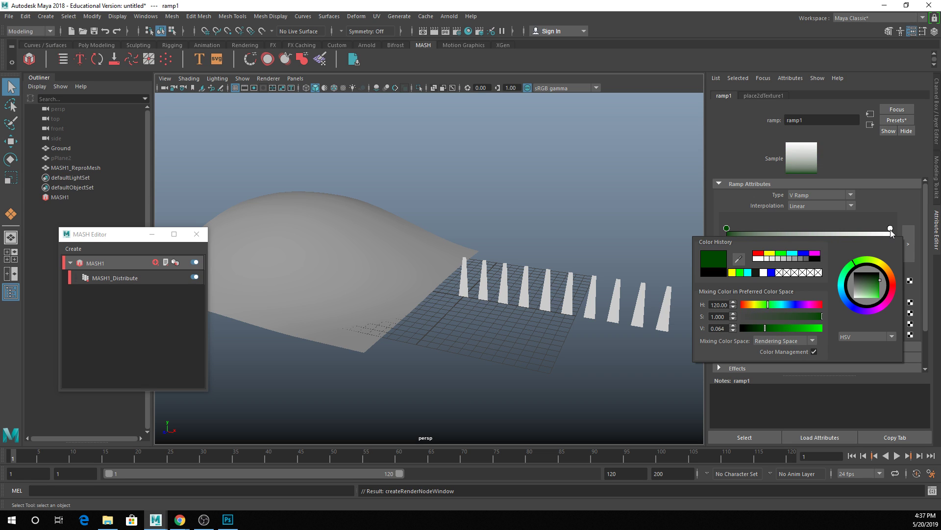
# Make the ramp's end color pale green with H 120, S 0.41, V 1 and set Interpolation to Exponential Up.
pyautogui.click(890, 229)
pyautogui.click(813, 280)
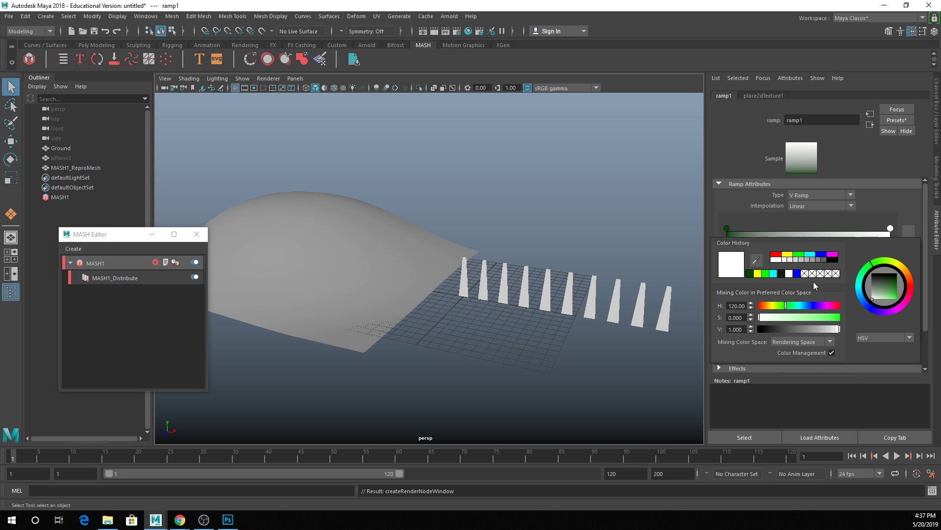
pyautogui.click(800, 256)
pyautogui.moveTo(799, 317); pyautogui.dragTo(793, 316)
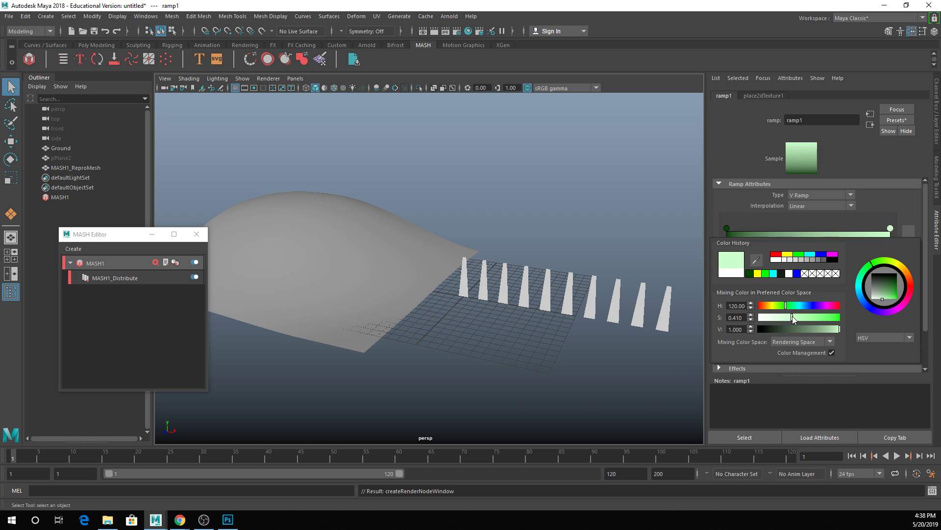
pyautogui.click(804, 206)
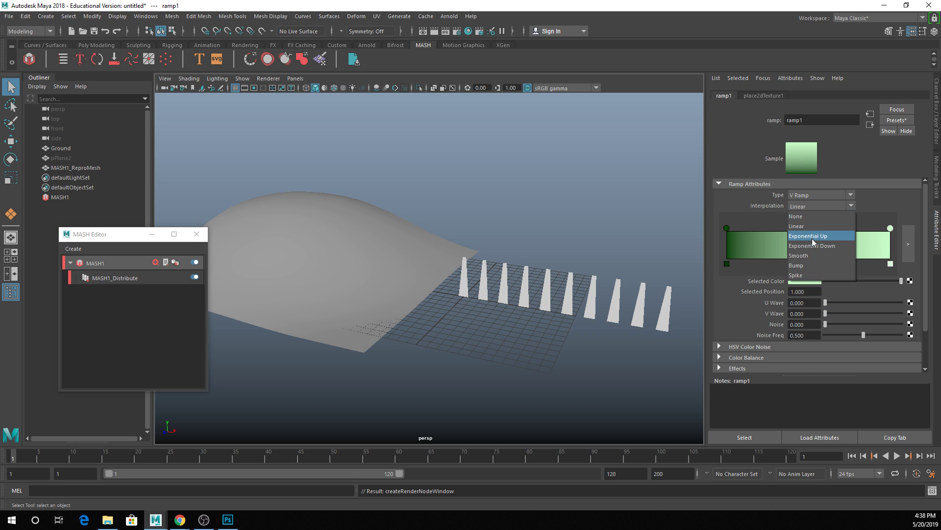
pyautogui.click(814, 240)
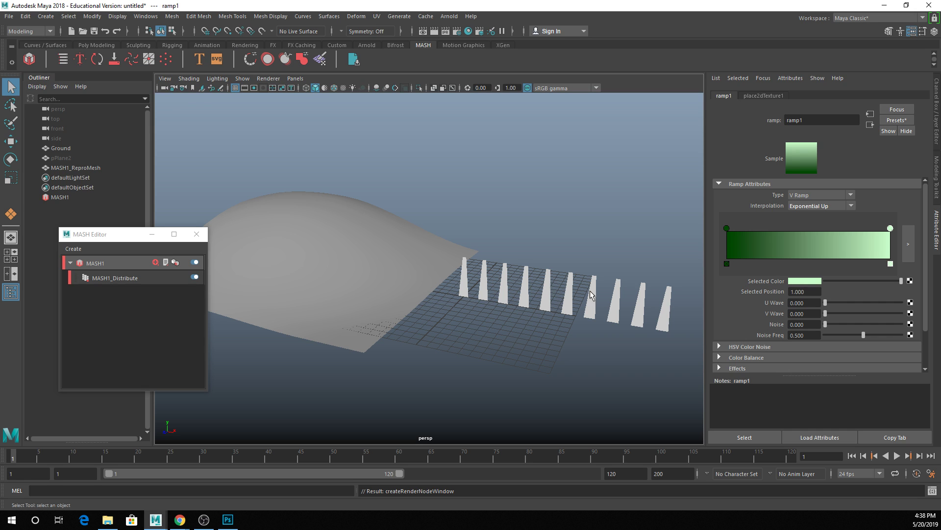
# Turn on textured shading in the perspective view and deselect the strip copies.
pyautogui.click(570, 288)
pyautogui.press('6')
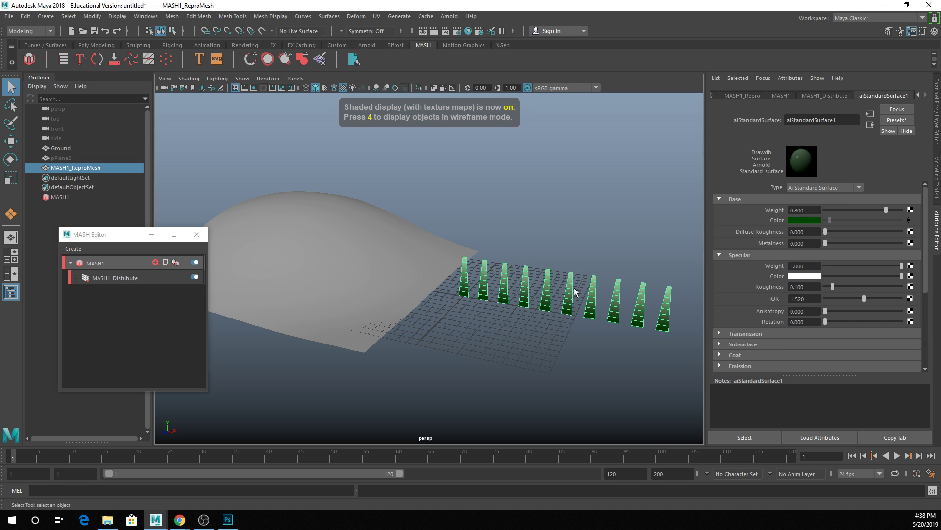
pyautogui.click(576, 325)
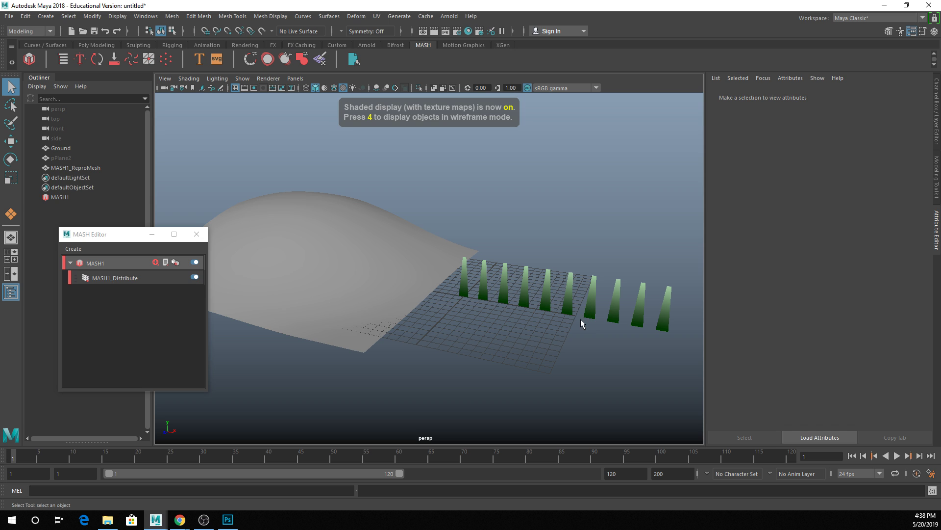
# Set the MASH Distribute node's distribution type to Mesh and connect the Ground mesh as its input mesh.
pyautogui.click(141, 277)
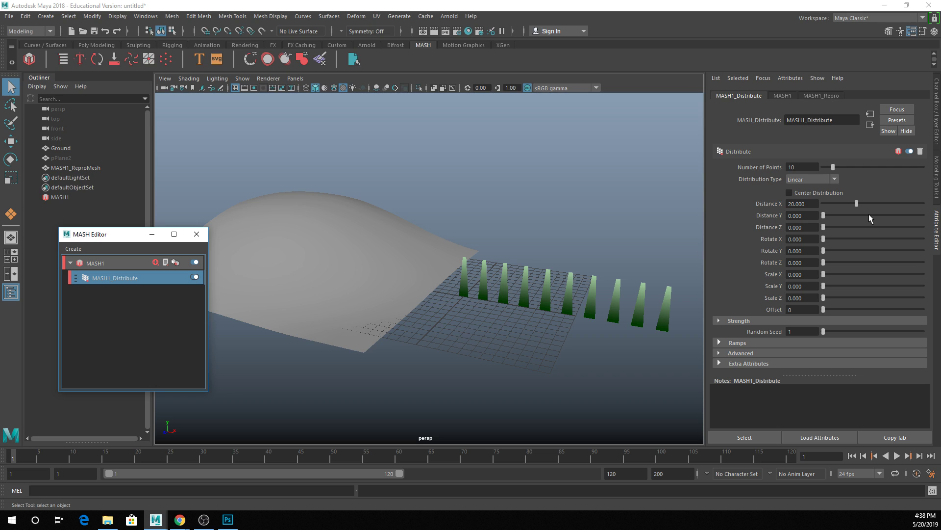
pyautogui.click(830, 179)
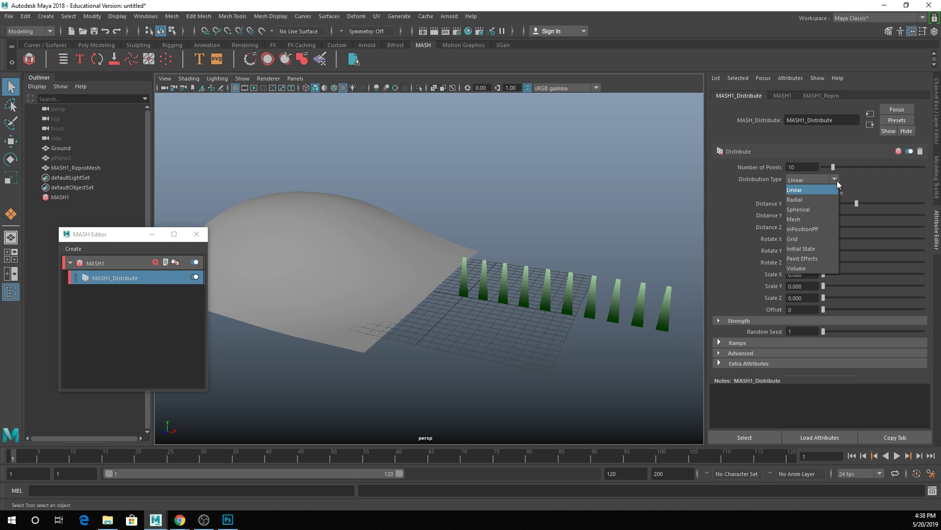
pyautogui.click(800, 219)
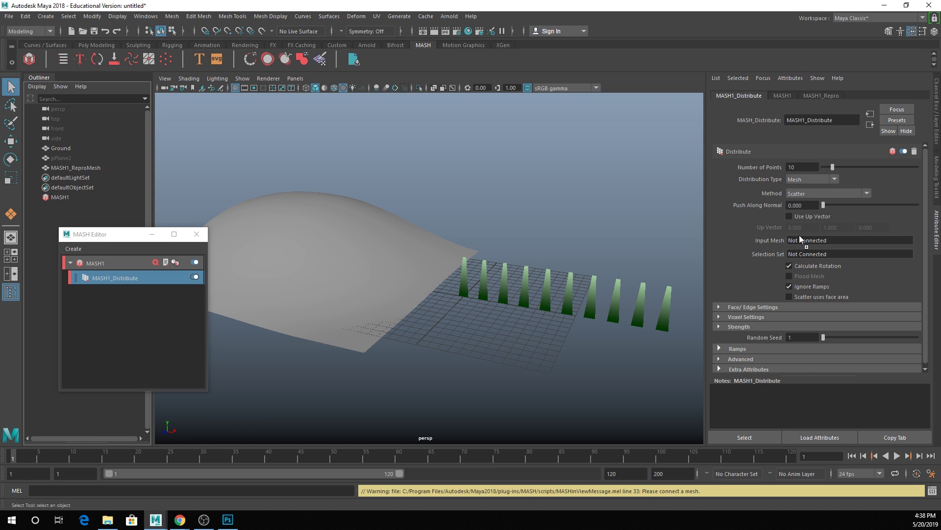
pyautogui.moveTo(800, 236); pyautogui.dragTo(807, 239, button='middle')
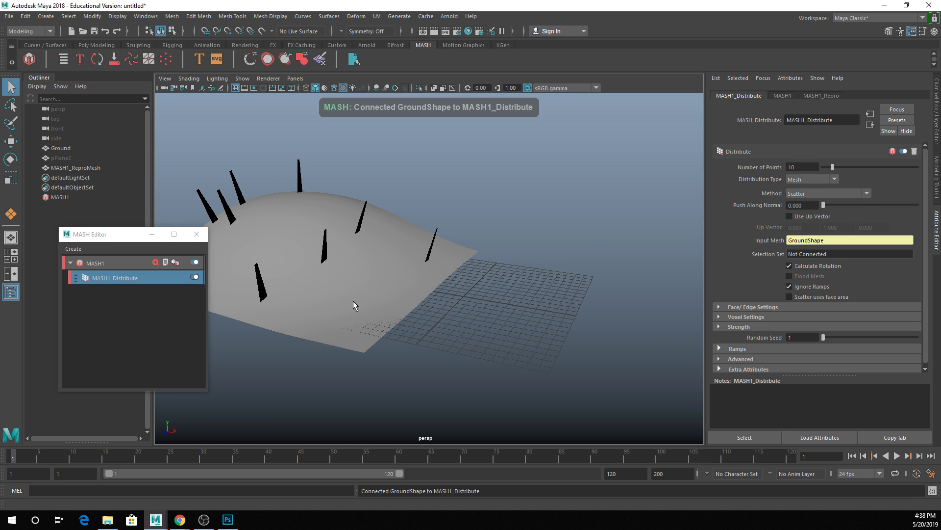
pyautogui.keyDown('alt'); pyautogui.moveTo(355, 305); pyautogui.dragTo(382, 282); pyautogui.keyUp('alt')
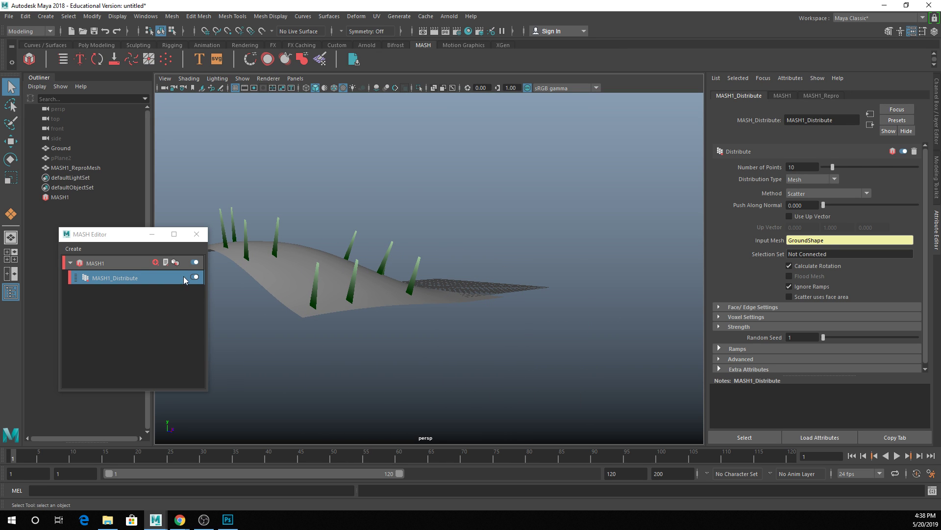
# Raise the Distribute node's number of points to 100 to scatter more blades over the ground.
pyautogui.click(120, 267)
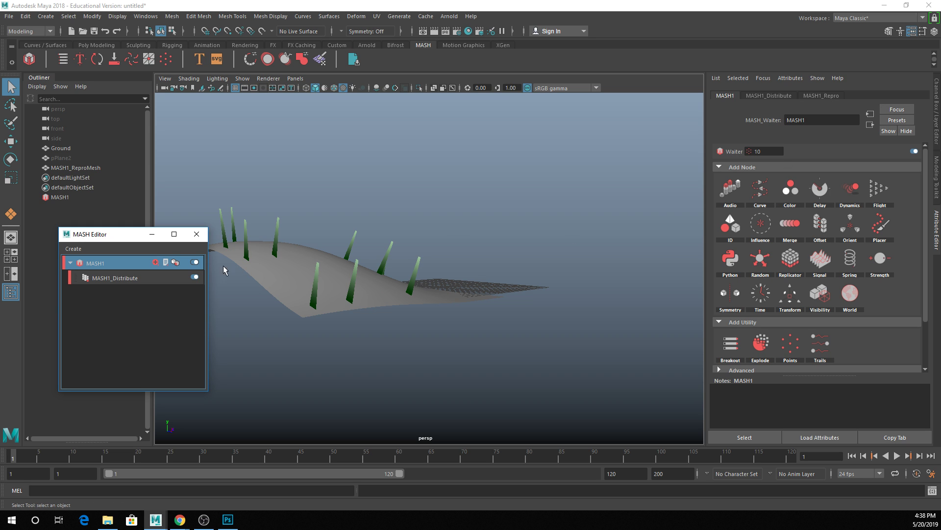
pyautogui.click(129, 277)
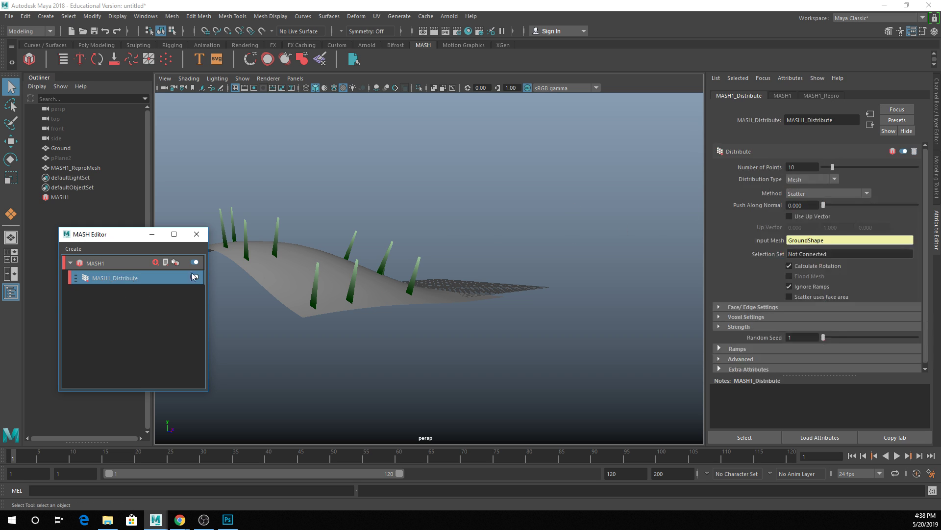
pyautogui.moveTo(832, 167); pyautogui.dragTo(912, 186)
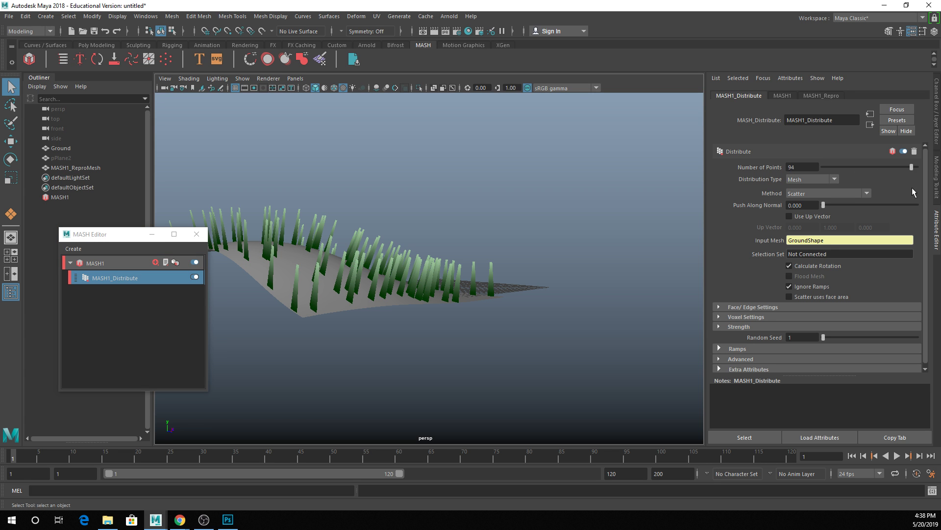
pyautogui.keyDown('alt'); pyautogui.moveTo(377, 231); pyautogui.dragTo(457, 273); pyautogui.keyUp('alt')
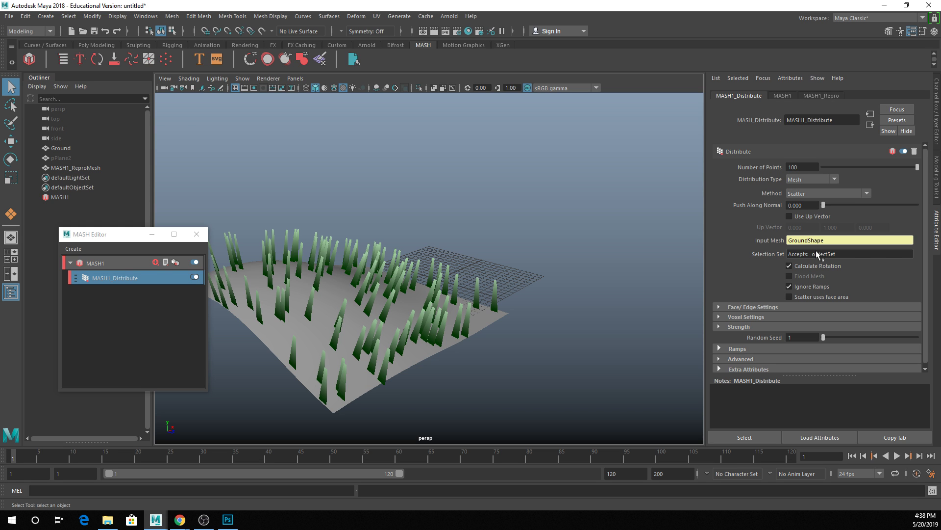
pyautogui.keyDown('alt'); pyautogui.moveTo(454, 293); pyautogui.dragTo(487, 287); pyautogui.keyUp('alt')
# Unhide the original blade pPlane2 and display the scene in shaded mode without textures.
pyautogui.click(78, 157)
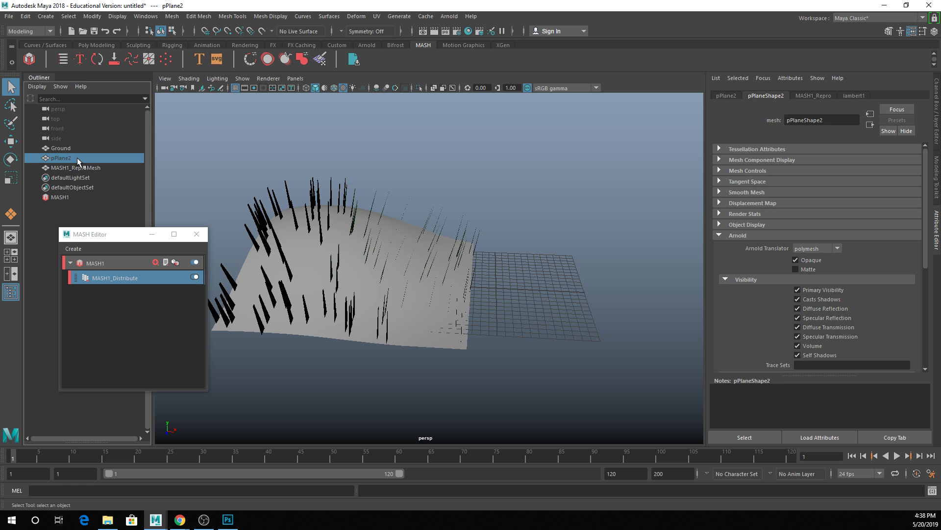
pyautogui.hotkey('shift', 'h')
pyautogui.scroll(2, 528, 274)
pyautogui.press('4')
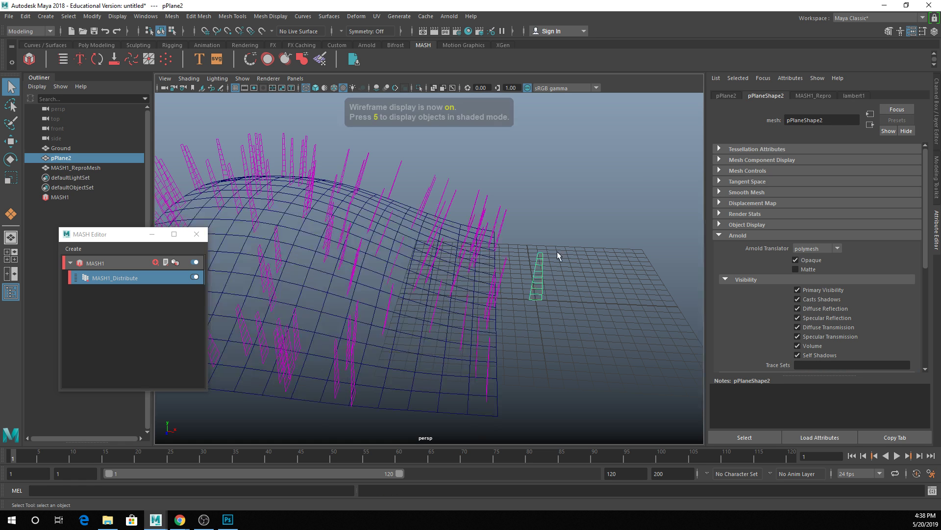
pyautogui.press('5')
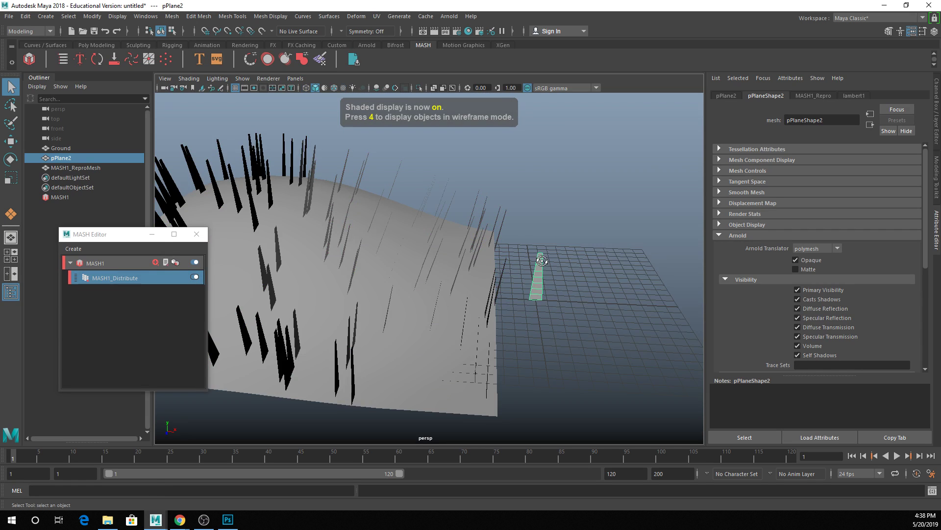
pyautogui.keyDown('alt'); pyautogui.moveTo(546, 259); pyautogui.dragTo(537, 249); pyautogui.keyUp('alt')
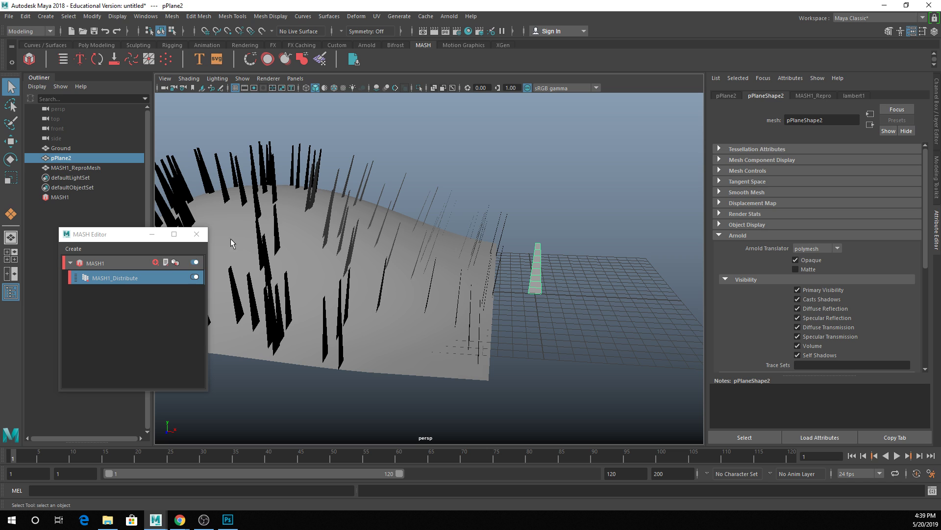
# Turn off Calculate Rotation in the Distribute node so the blades stand straight up, and restore textured shading.
pyautogui.click(116, 279)
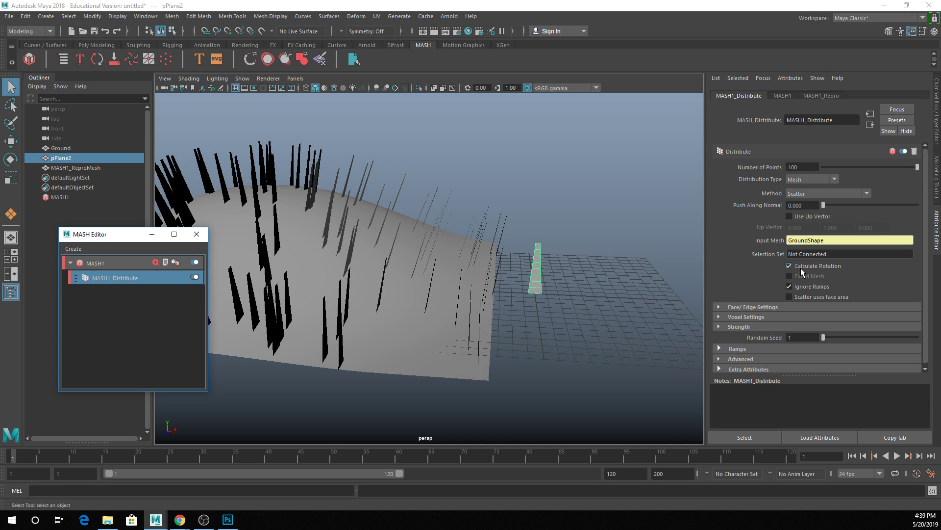
pyautogui.moveTo(468, 255)
pyautogui.keyDown('alt'); pyautogui.mouseDown()
pyautogui.moveTo(427, 247)
pyautogui.moveTo(479, 227)
pyautogui.moveTo(488, 245)
pyautogui.moveTo(480, 253)
pyautogui.mouseUp(); pyautogui.keyUp('alt')
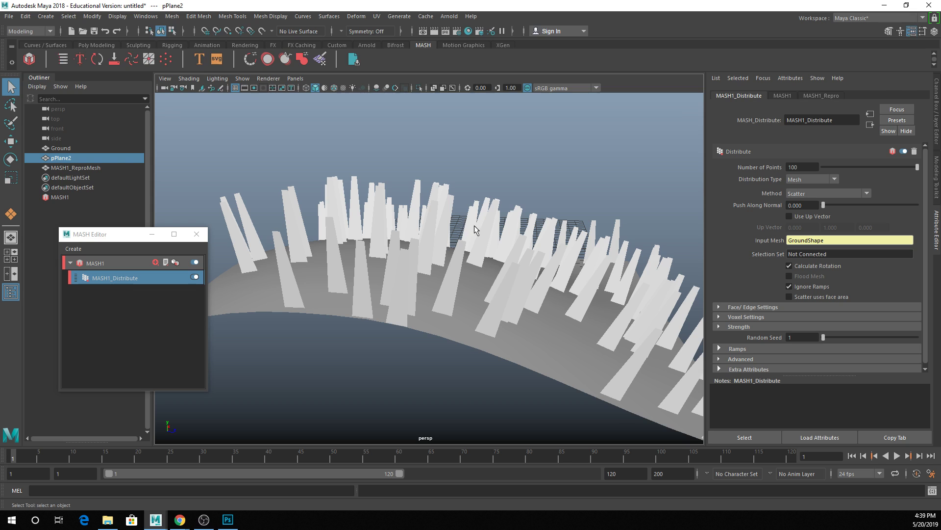
pyautogui.press('alt')
pyautogui.press('5')
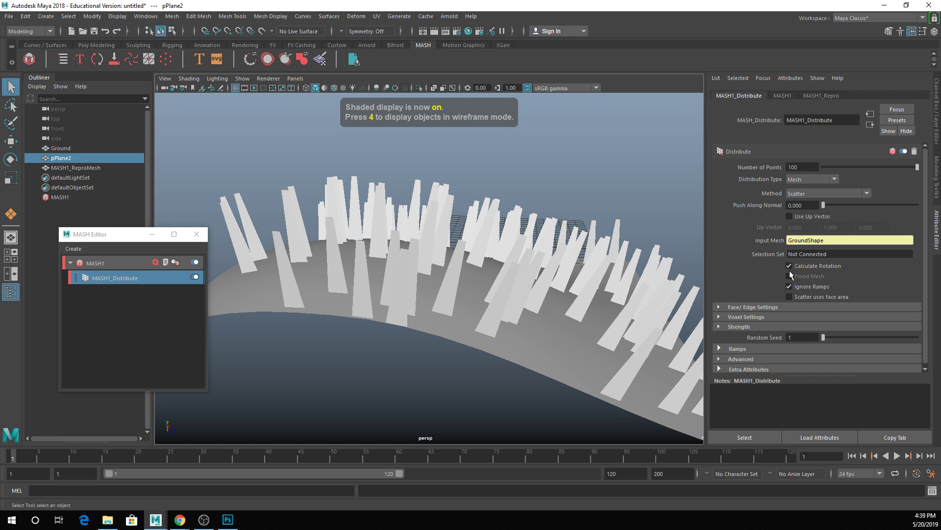
pyautogui.keyDown('alt'); pyautogui.moveTo(603, 286); pyautogui.dragTo(600, 256); pyautogui.keyUp('alt')
pyautogui.keyDown('alt'); pyautogui.moveTo(594, 241); pyautogui.dragTo(564, 256, button='middle'); pyautogui.keyUp('alt')
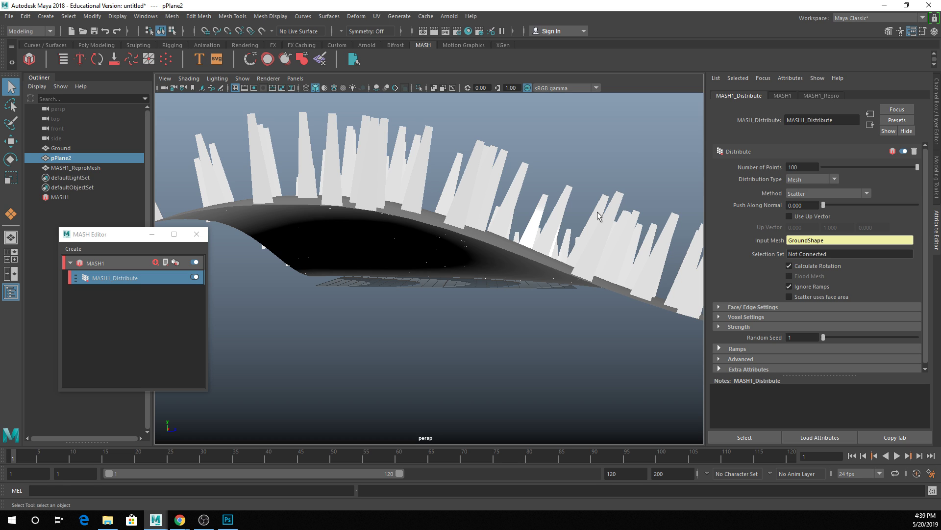
pyautogui.click(790, 266)
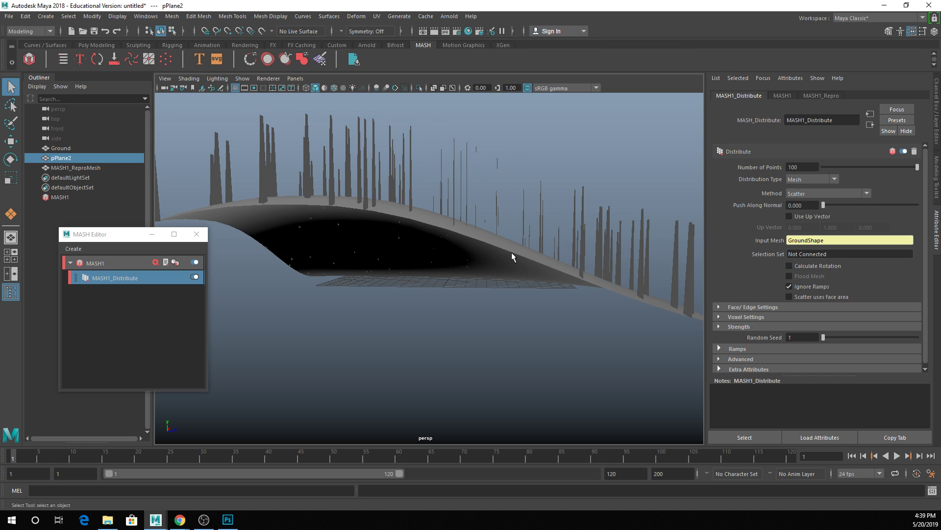
pyautogui.keyDown('alt'); pyautogui.moveTo(646, 260); pyautogui.dragTo(606, 270); pyautogui.keyUp('alt')
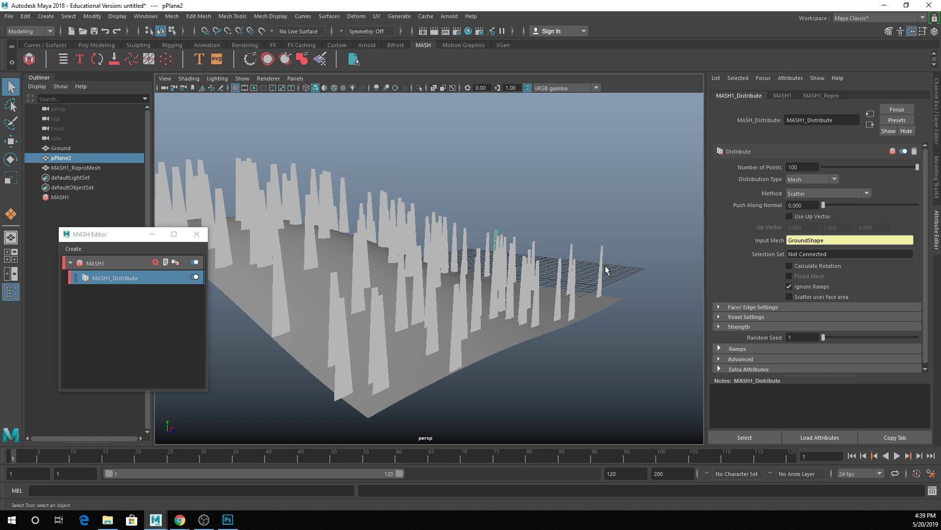
pyautogui.keyDown('alt'); pyautogui.moveTo(607, 268); pyautogui.dragTo(536, 263); pyautogui.keyUp('alt')
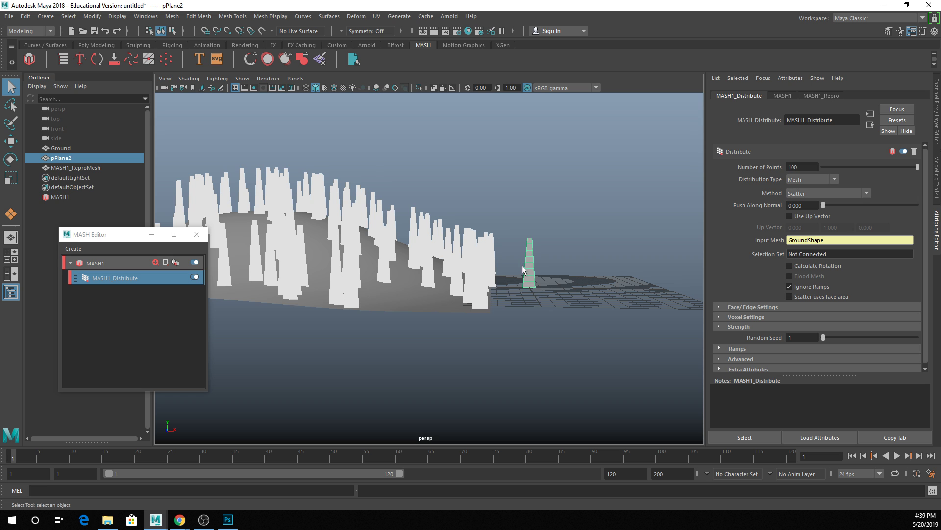
pyautogui.press('6')
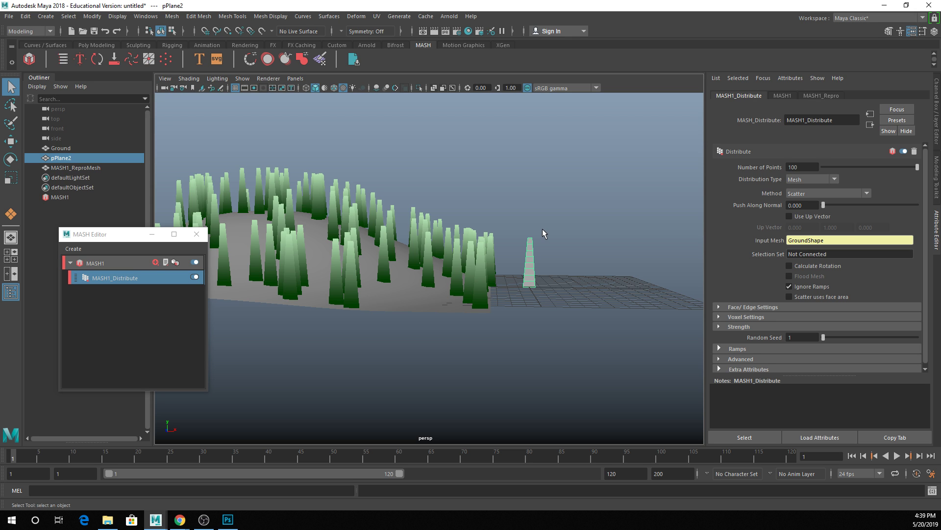
pyautogui.keyDown('alt'); pyautogui.moveTo(542, 229); pyautogui.dragTo(536, 234); pyautogui.keyUp('alt')
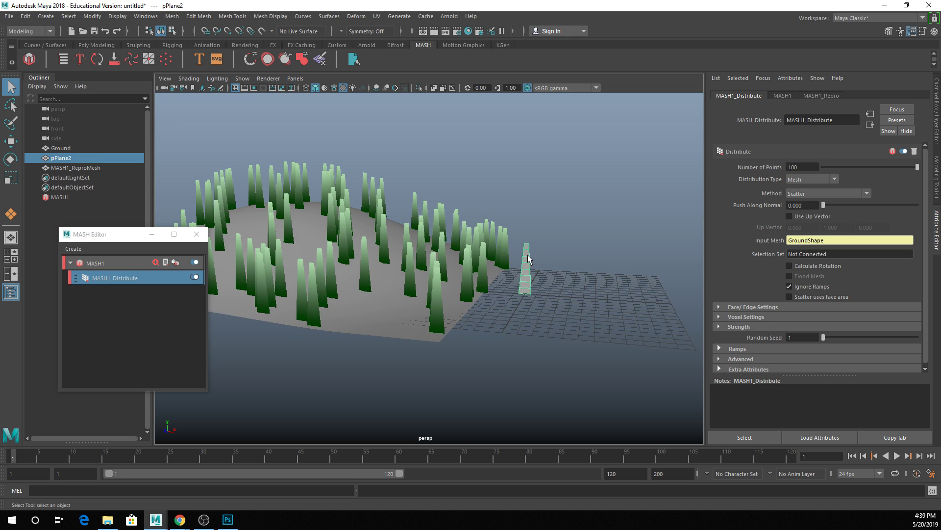
# Add a nonlinear Bend deformer to the original blade and show the bend's input channels.
pyautogui.click(528, 256)
pyautogui.click(357, 16)
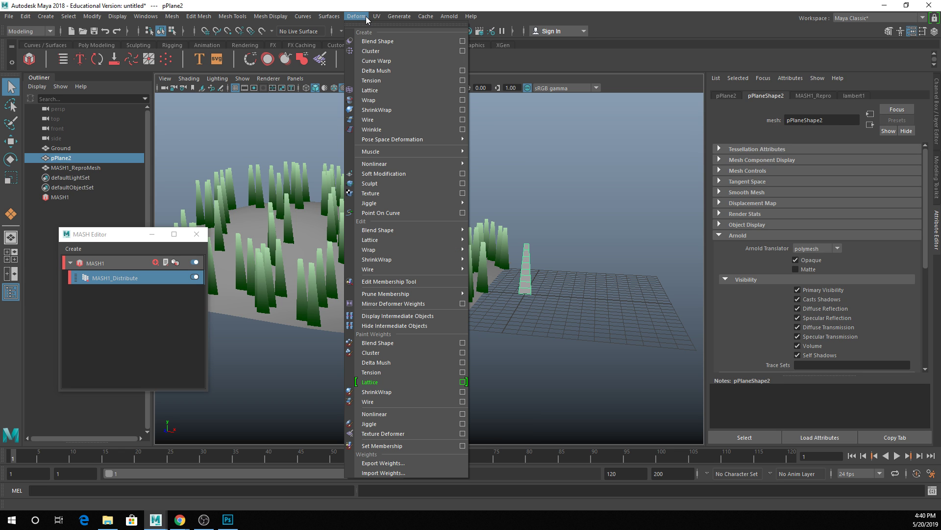
pyautogui.moveTo(420, 167)
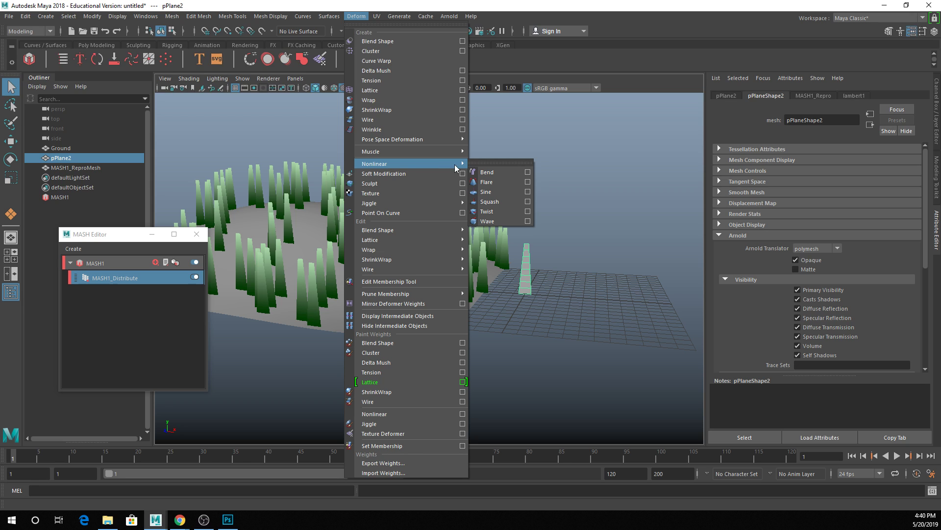
pyautogui.click(487, 172)
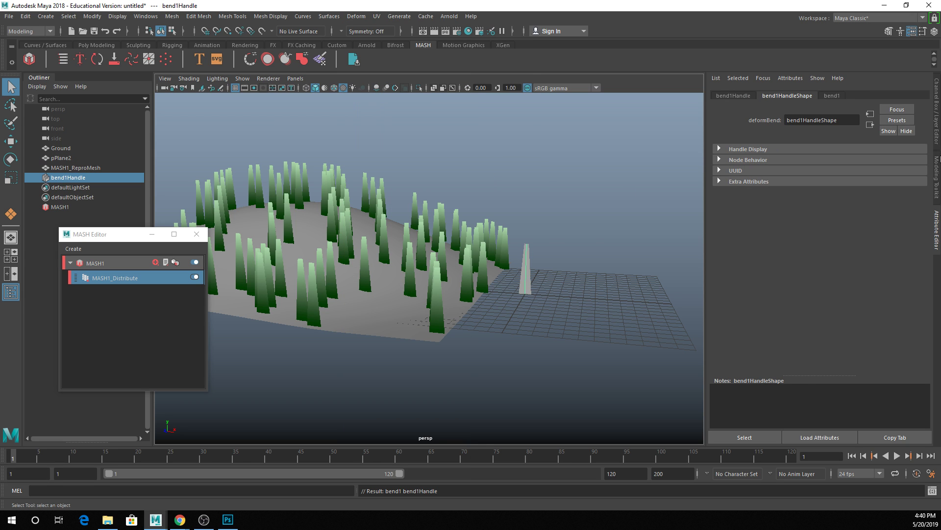
pyautogui.click(933, 130)
pyautogui.click(820, 216)
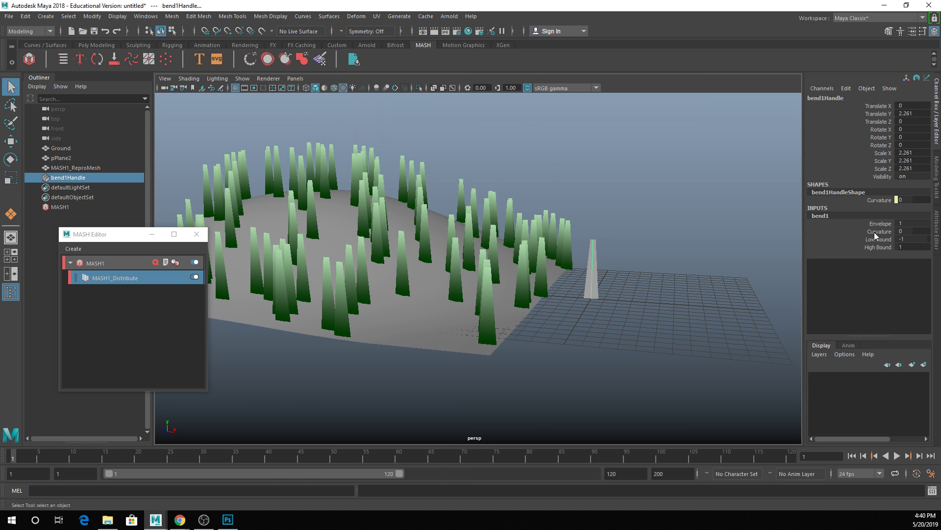
# Set the bend deformer's Curvature to 57.296 and its Low Bound to 0.
pyautogui.click(875, 232)
pyautogui.moveTo(692, 236); pyautogui.dragTo(715, 252, button='middle')
pyautogui.click(878, 247)
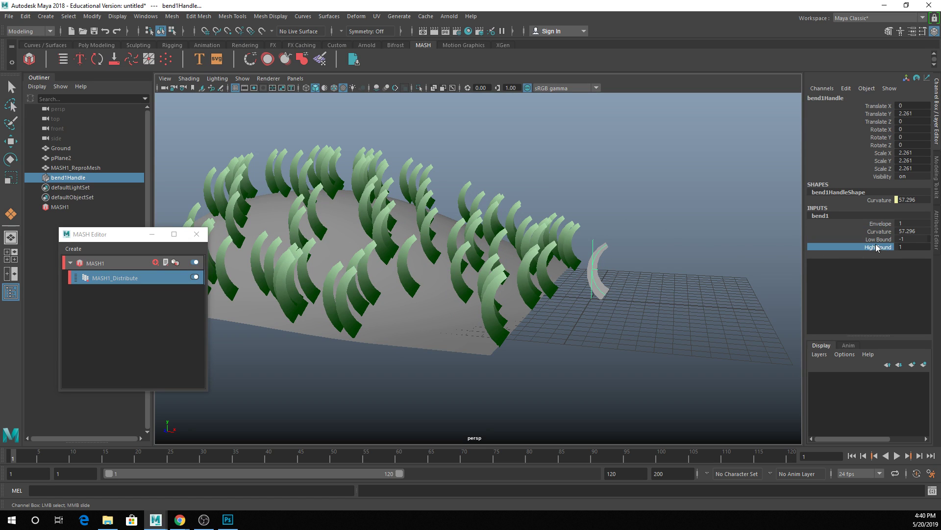
pyautogui.click(878, 239)
pyautogui.click(901, 239)
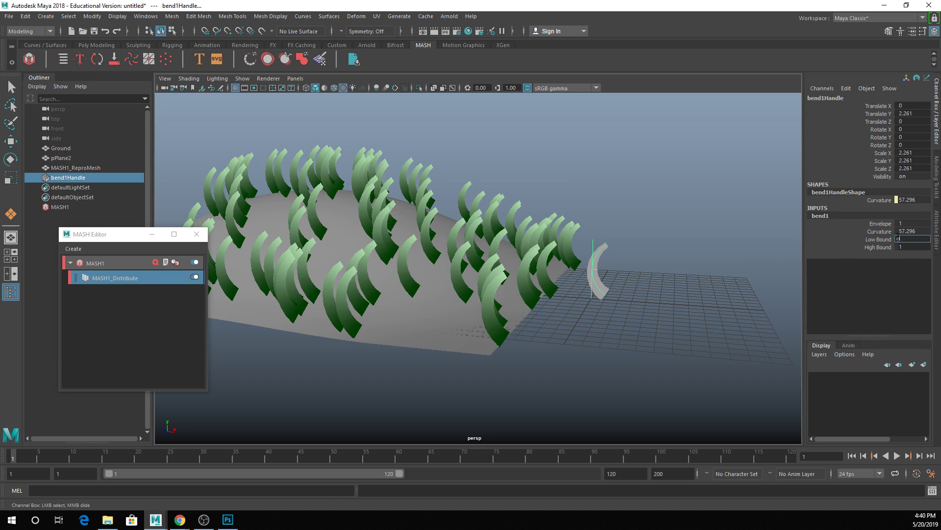
pyautogui.write('0')
pyautogui.press('Return')
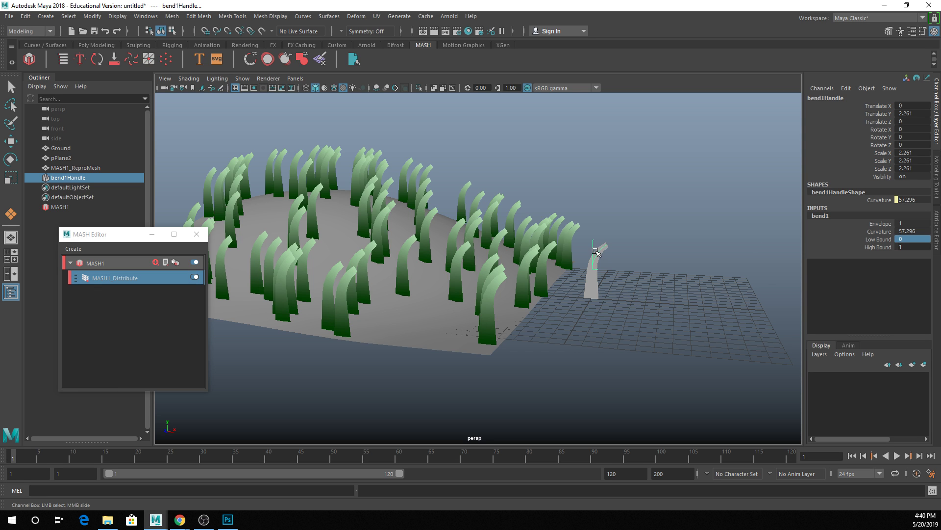
# Lower the bend handle to Translate Y 1.16 and raise the bend's High Bound to 2.4.
pyautogui.press('w')
pyautogui.moveTo(594, 223); pyautogui.dragTo(638, 245)
pyautogui.click(828, 216)
pyautogui.click(881, 248)
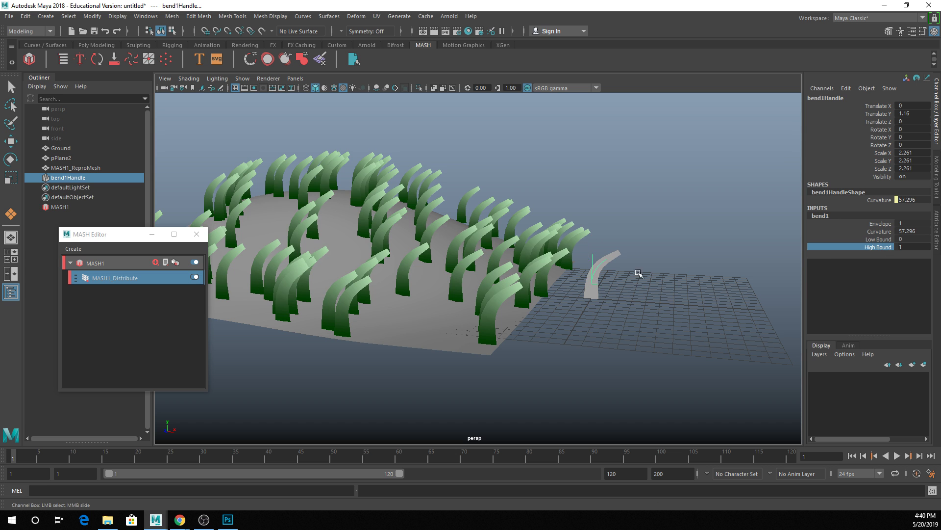
pyautogui.moveTo(639, 273); pyautogui.dragTo(646, 273, button='middle')
pyautogui.moveTo(649, 275)
pyautogui.keyDown('alt'); pyautogui.mouseDown()
pyautogui.moveTo(569, 286)
pyautogui.moveTo(649, 281)
pyautogui.mouseUp(); pyautogui.keyUp('alt')
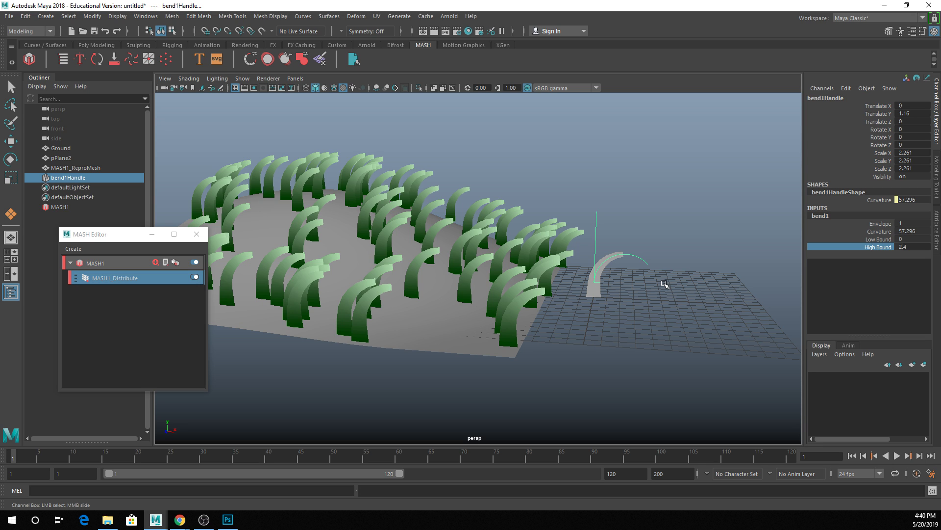
# Set the playback range's end frame to 45.
pyautogui.click(619, 473)
pyautogui.write('45')
pyautogui.press('Return')
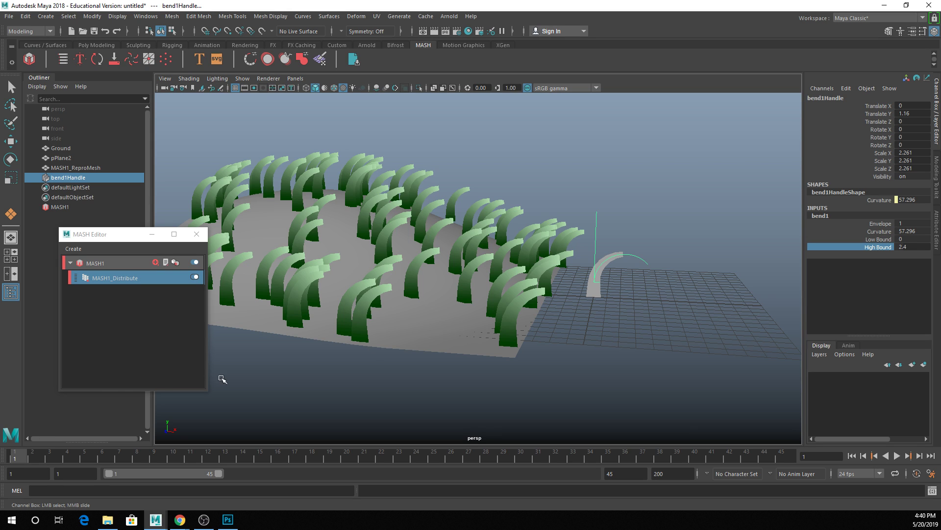
# Key the bend deformer's Curvature at frame 1 and go to frame 45.
pyautogui.rightClick(886, 232)
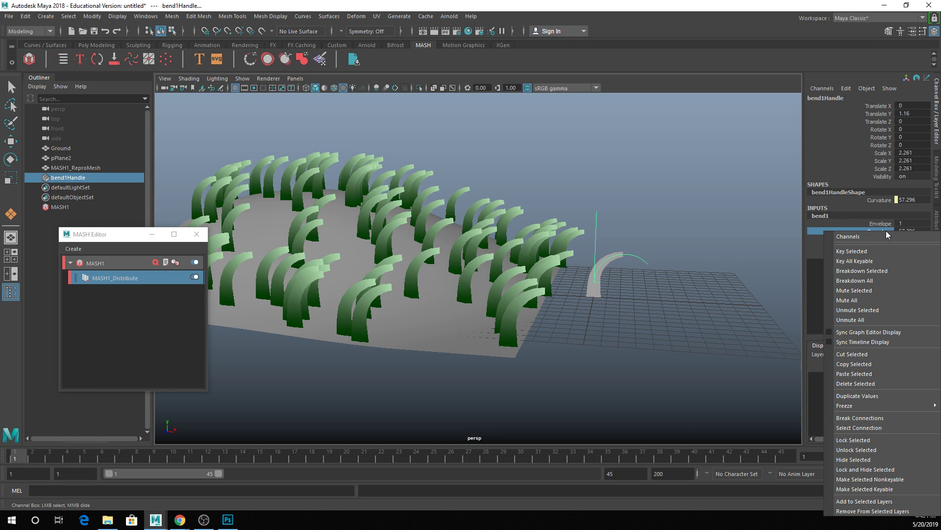
pyautogui.click(847, 252)
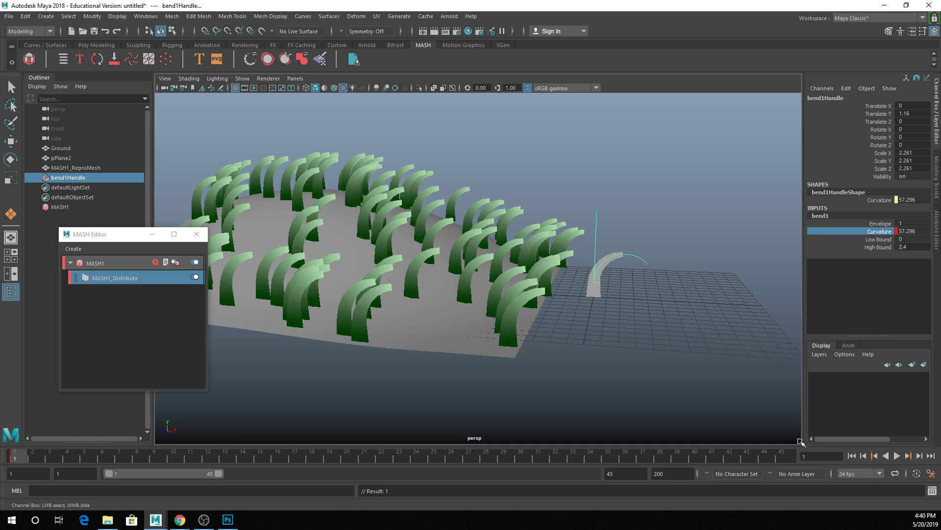
pyautogui.click(795, 453)
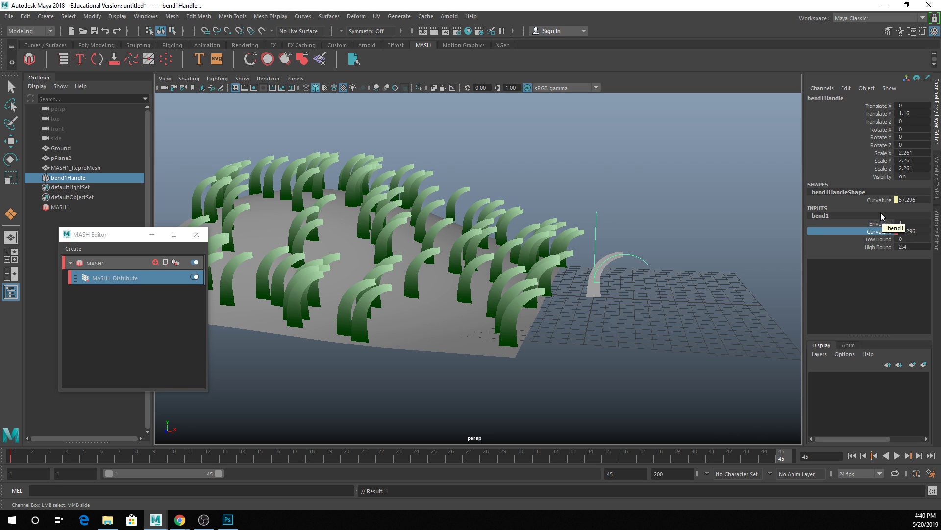
# Key the bend deformer's Curvature at frame 45 and go to frame 23.
pyautogui.rightClick(878, 234)
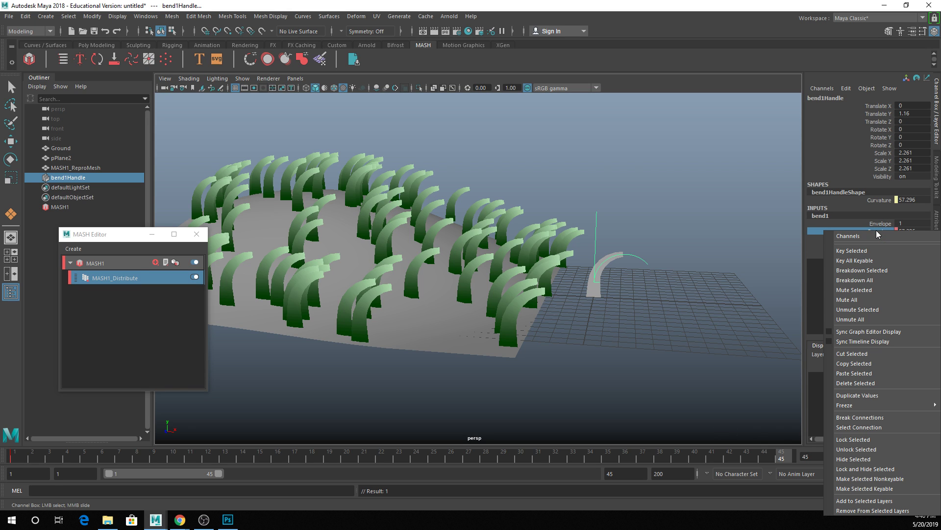
pyautogui.click(859, 251)
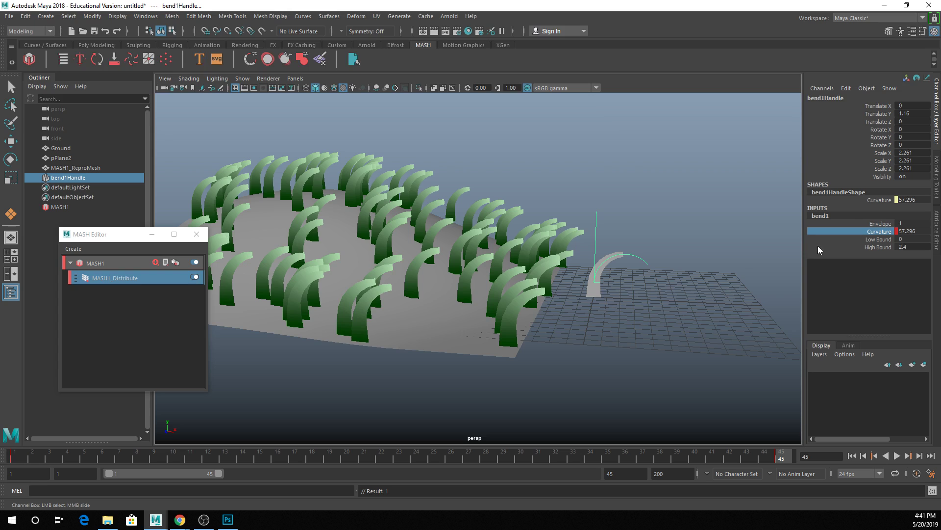
pyautogui.hotkey('alt', 'v')
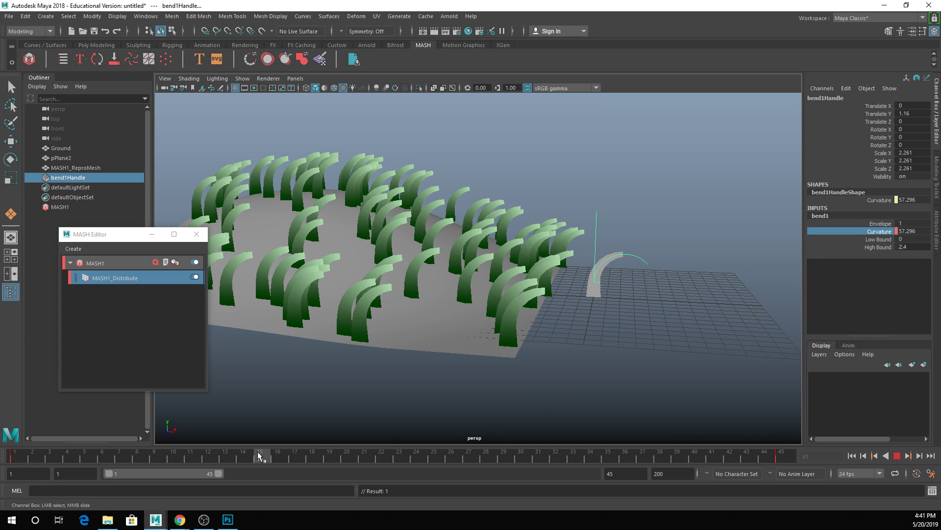
pyautogui.hotkey('alt', 'v')
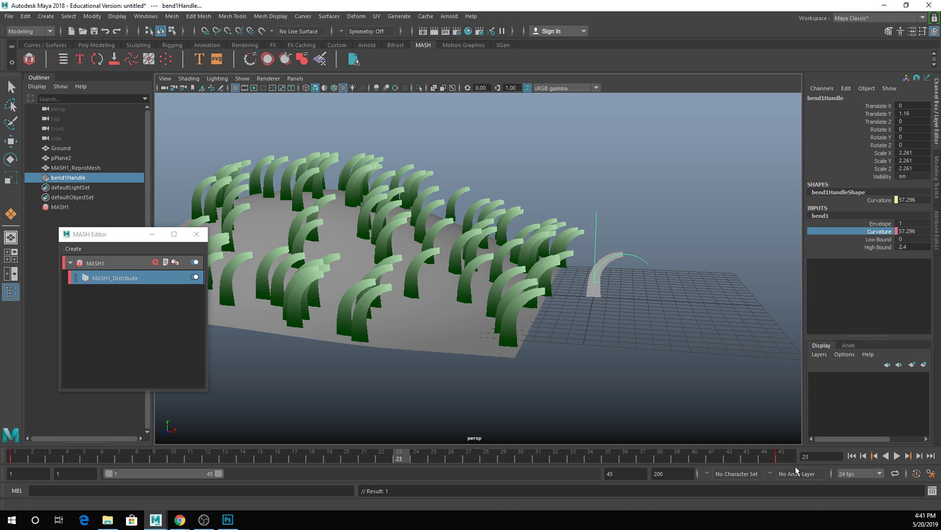
# Set the bend deformer's Curvature to -60 and key it at frame 23.
pyautogui.doubleClick(911, 231)
pyautogui.write('-60')
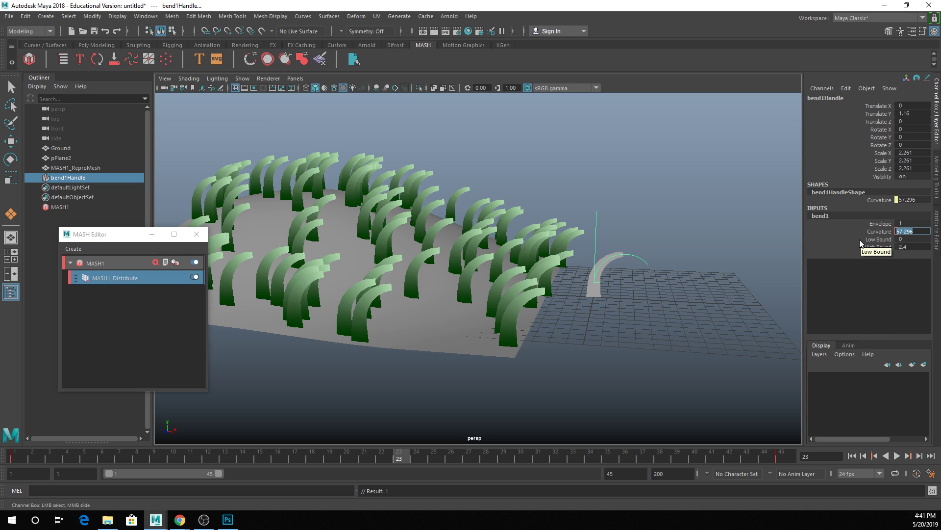
pyautogui.press('Return')
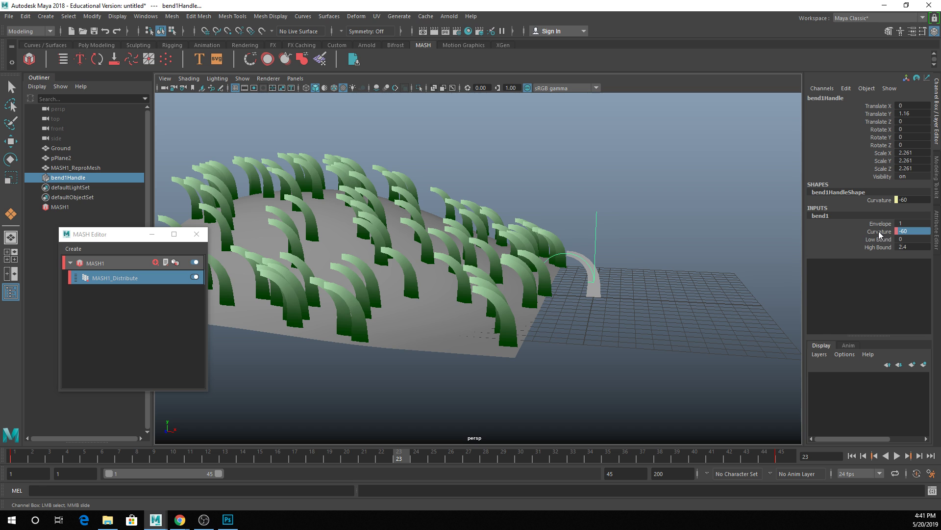
pyautogui.rightClick(879, 230)
pyautogui.click(878, 249)
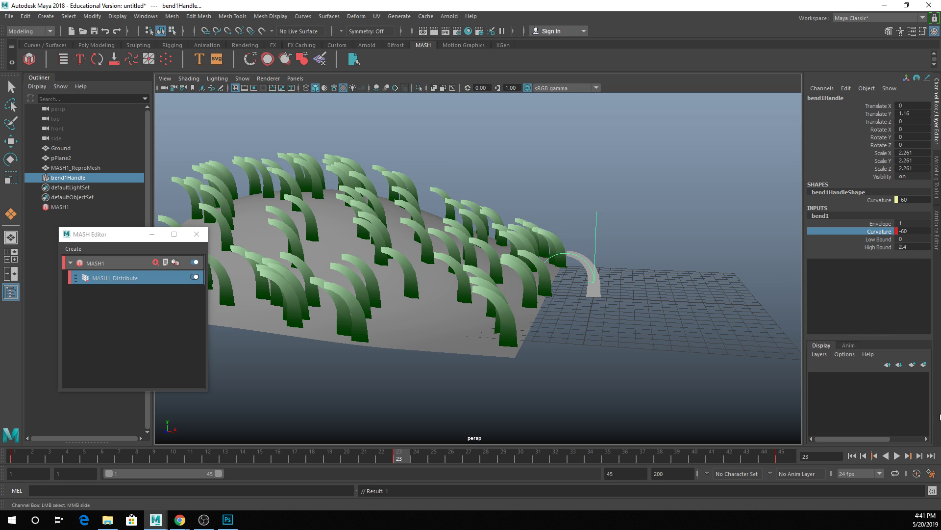
# Play back the bending grass animation to check its motion and speed.
pyautogui.click(898, 456)
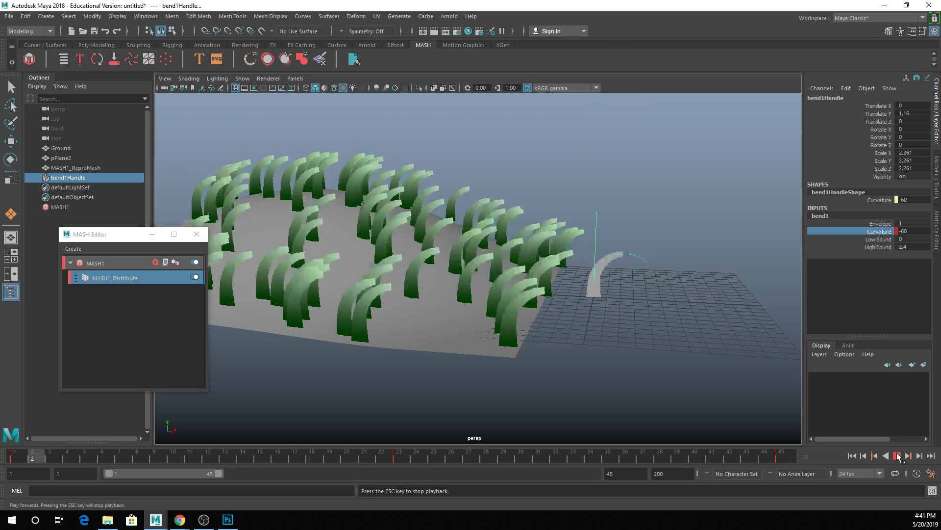
pyautogui.press('Escape')
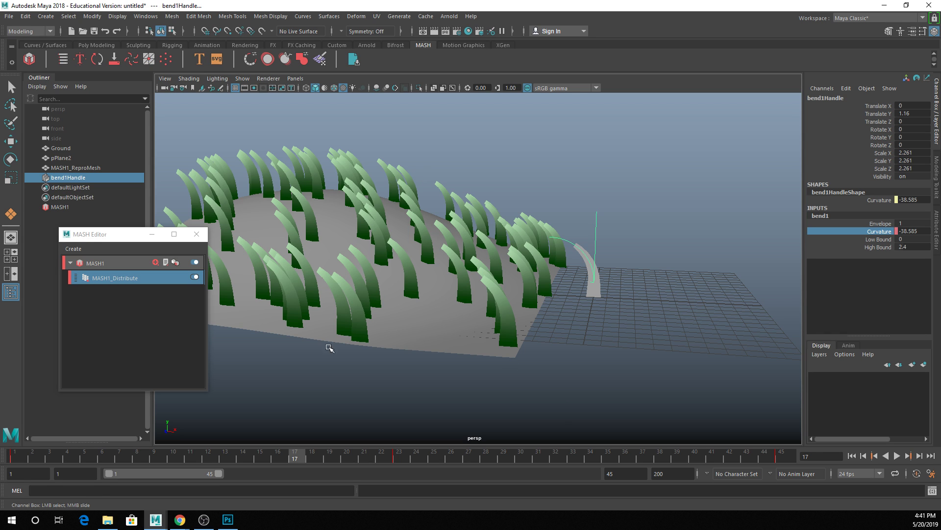
pyautogui.rightClick(387, 455)
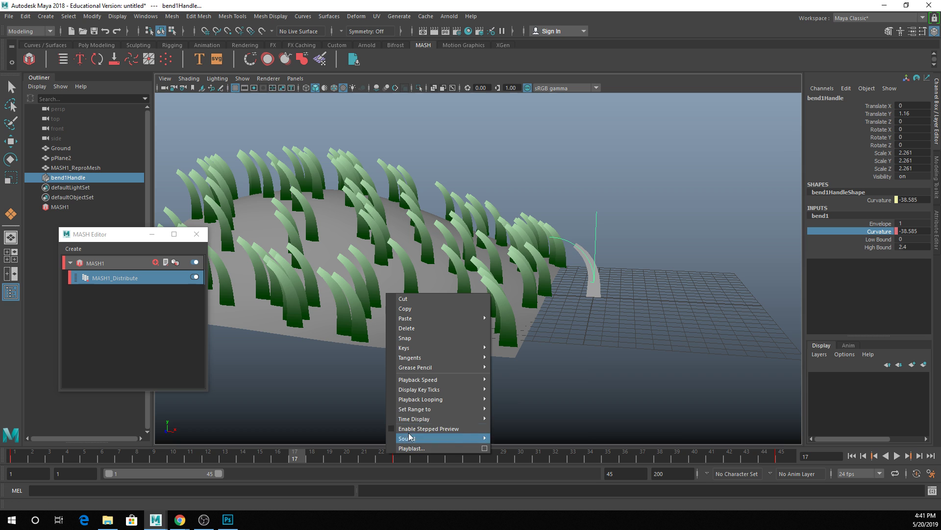
pyautogui.click(896, 455)
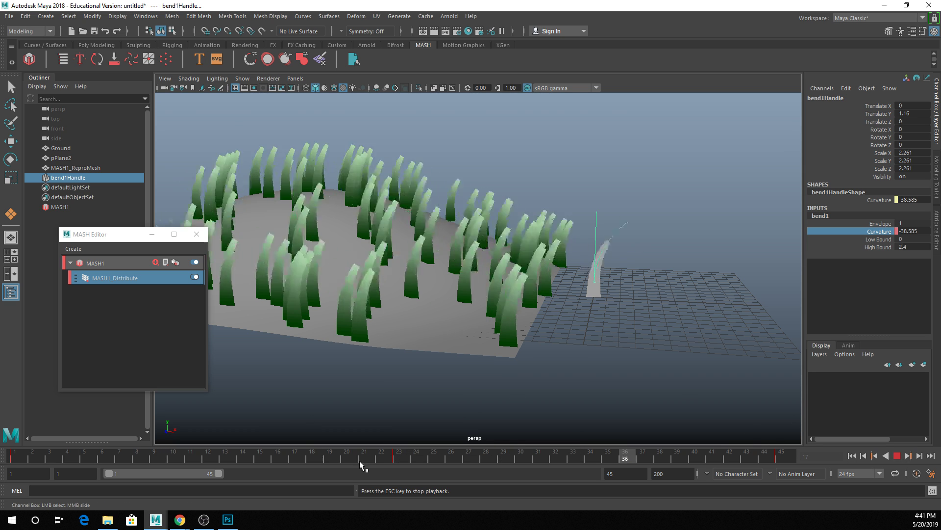
pyautogui.click(897, 456)
# Set the playback speed to Play Every Frame, Max Real-time and preview the animation.
pyautogui.rightClick(313, 457)
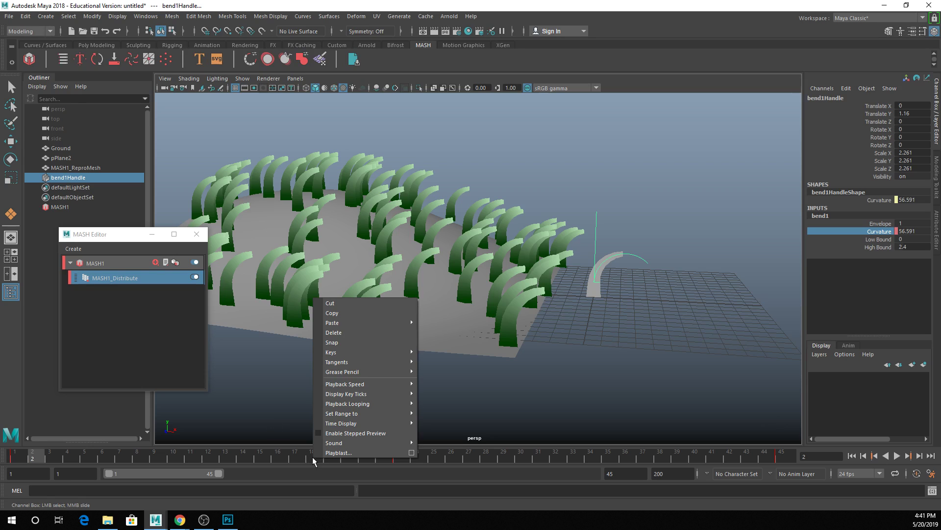
pyautogui.moveTo(370, 384)
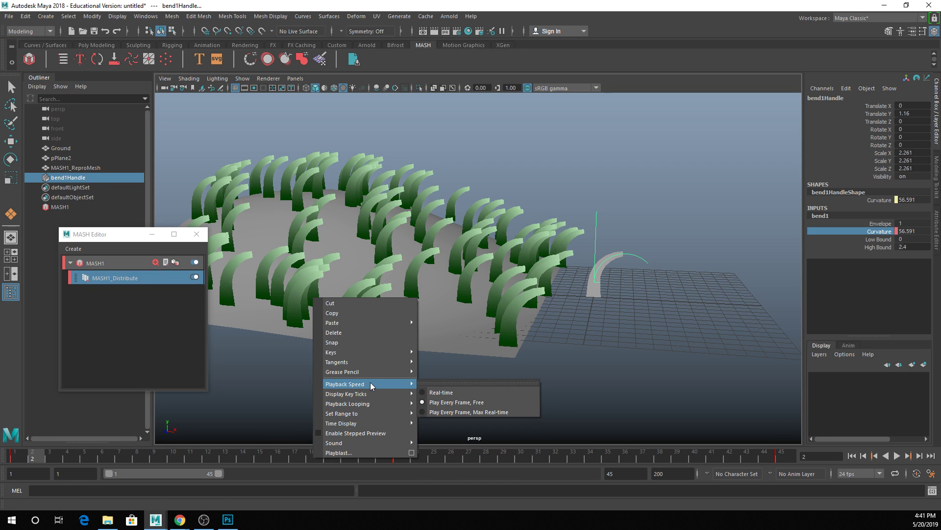
pyautogui.click(453, 411)
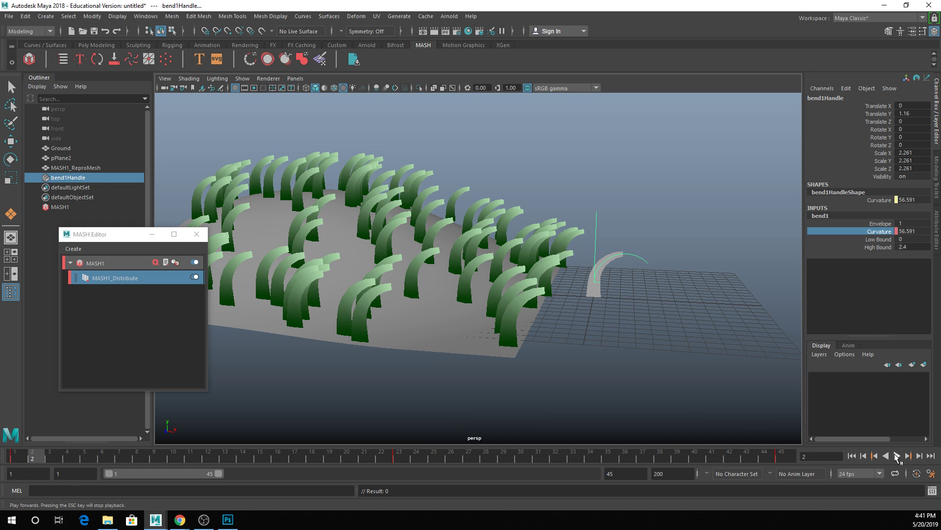
pyautogui.click(897, 456)
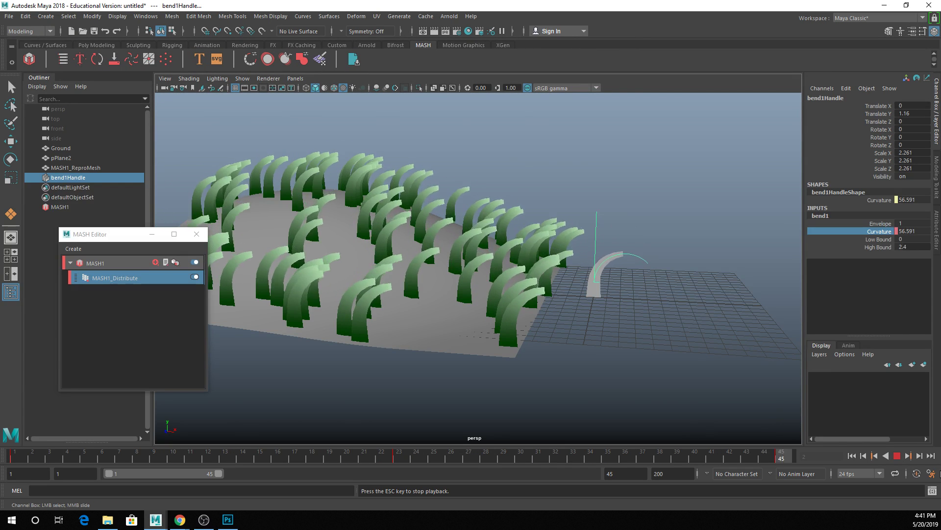
pyautogui.click(897, 456)
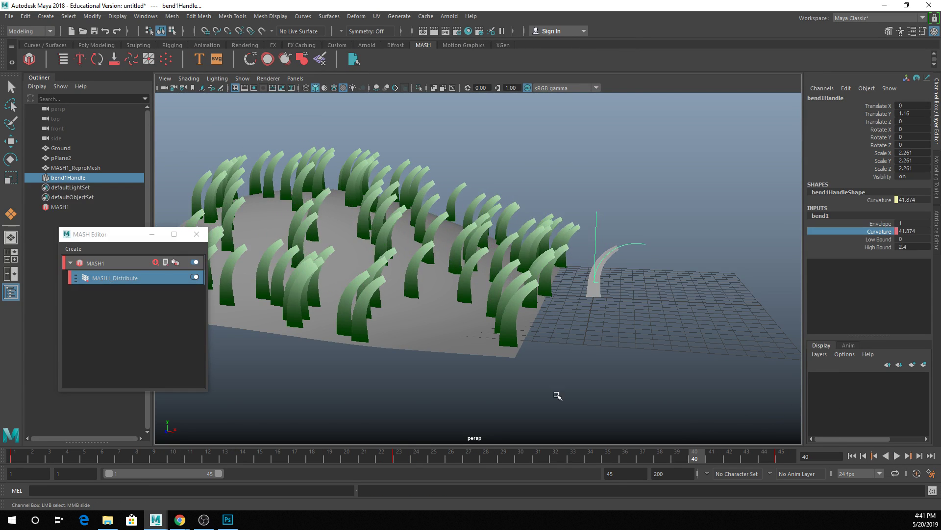
# Deselect the bend handle and play back the swaying grass without a selection.
pyautogui.rightClick(244, 458)
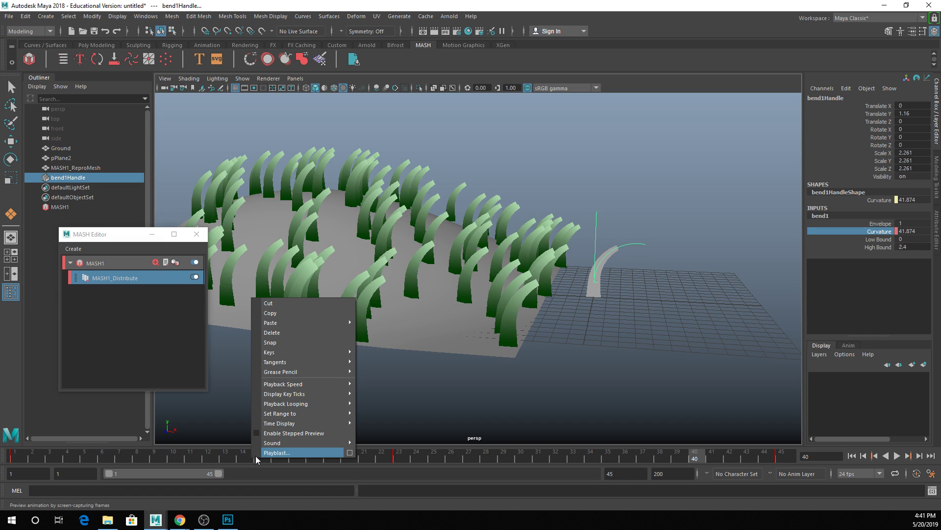
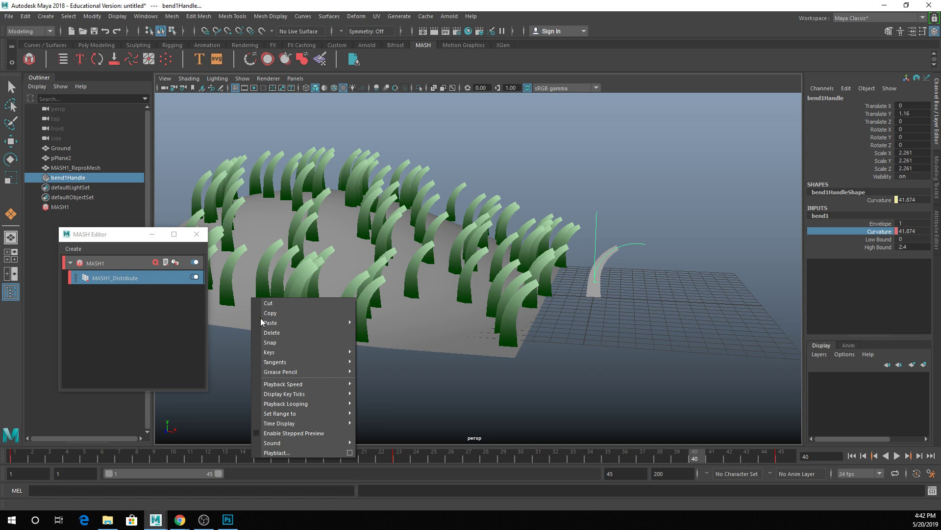
pyautogui.moveTo(268, 324)
pyautogui.click(426, 402)
pyautogui.press('w')
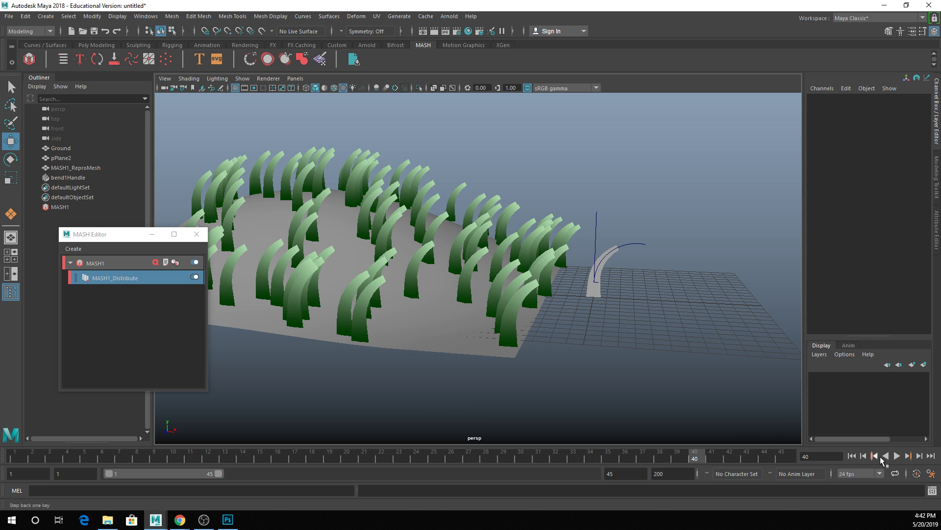
pyautogui.click(897, 455)
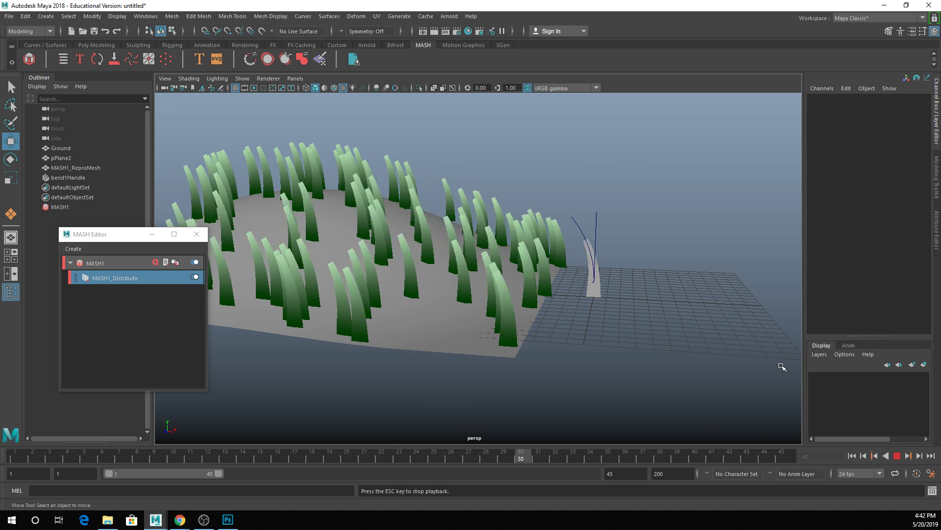
pyautogui.press('Escape')
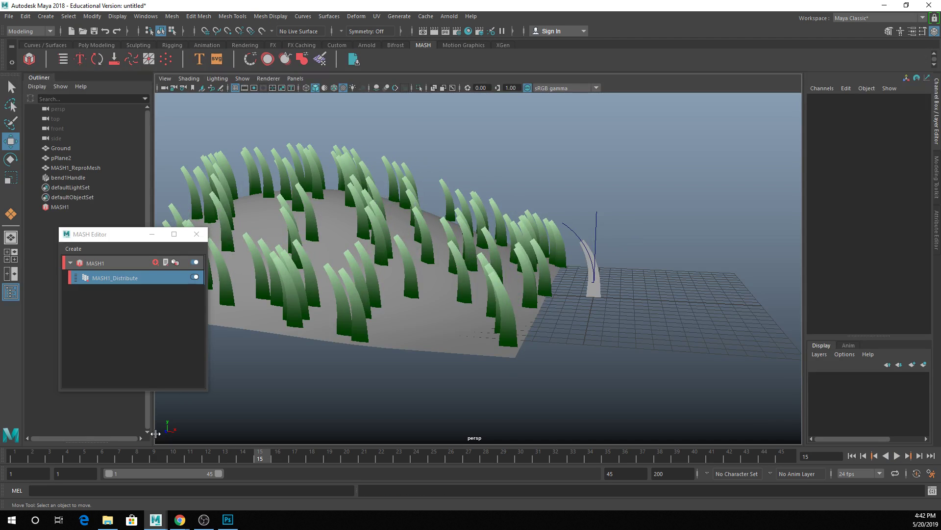
# Open the MASH1 network's attributes and add a Random node to it.
pyautogui.click(114, 261)
pyautogui.click(936, 127)
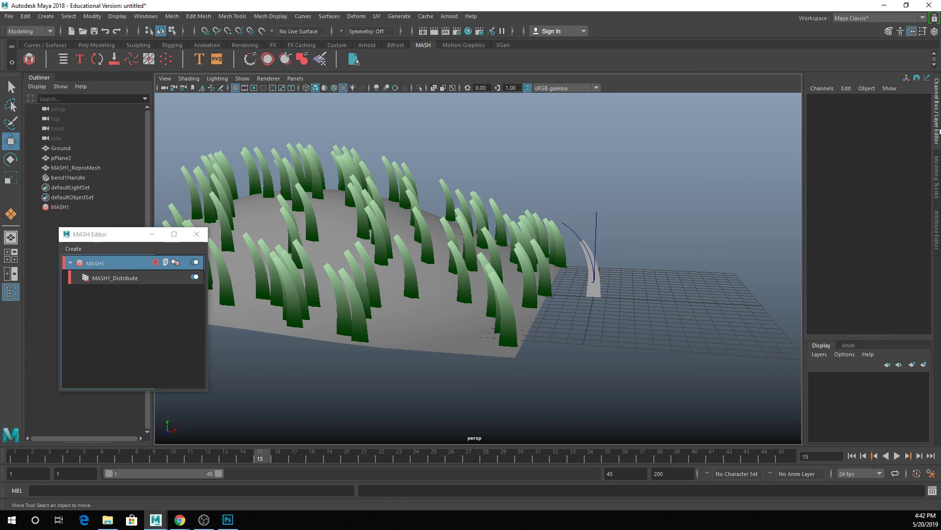
pyautogui.click(937, 231)
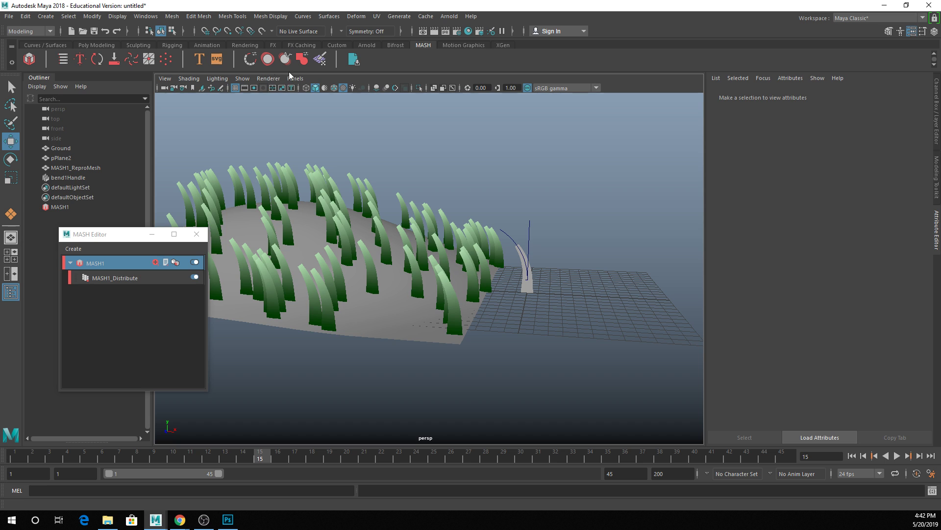
pyautogui.click(110, 262)
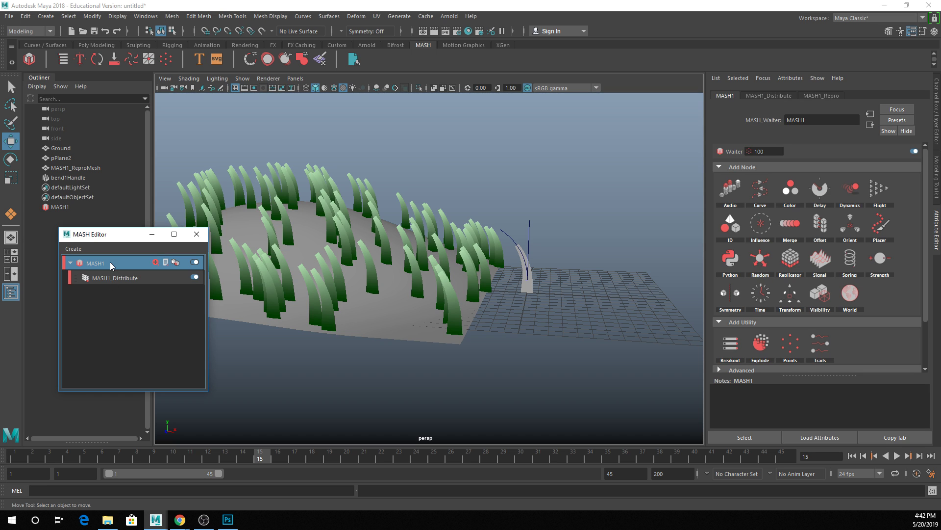
pyautogui.click(761, 259)
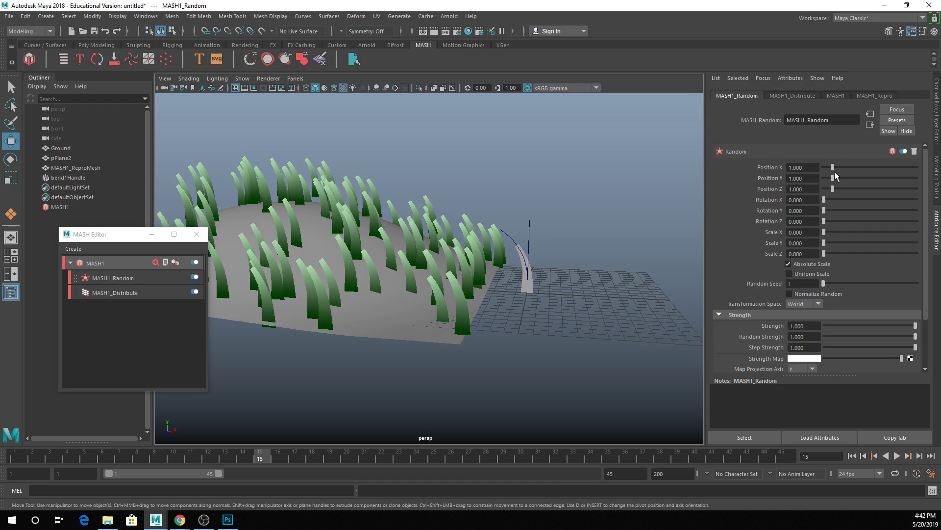
# Set the Random node's Position X, Y and Z to 0 and raise its Rotation Y to about 107.234.
pyautogui.moveTo(833, 167); pyautogui.dragTo(877, 209)
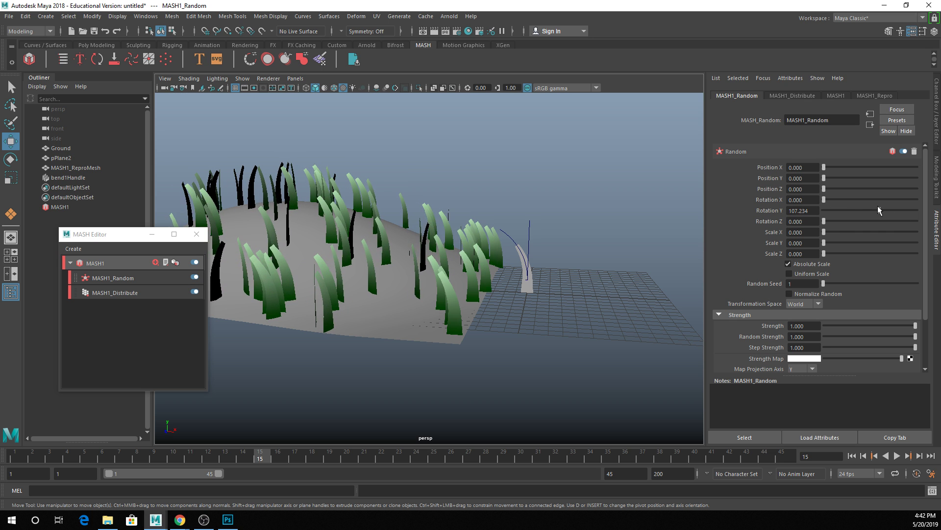
pyautogui.keyDown('alt'); pyautogui.moveTo(681, 251); pyautogui.dragTo(548, 283); pyautogui.keyUp('alt')
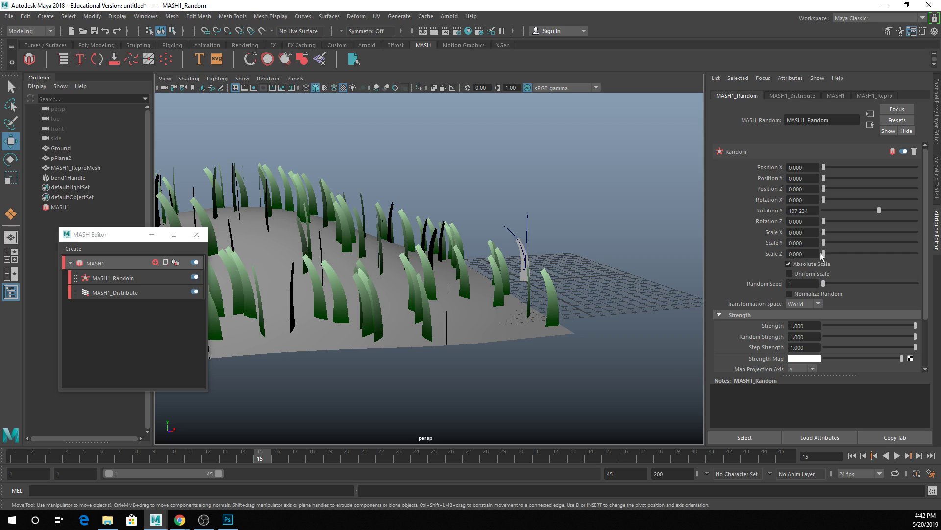
# Try out random scaling of the blades, keeping Scale X and Scale Z at 0 and raising Scale Y to about 2.926.
pyautogui.moveTo(823, 254); pyautogui.dragTo(828, 232)
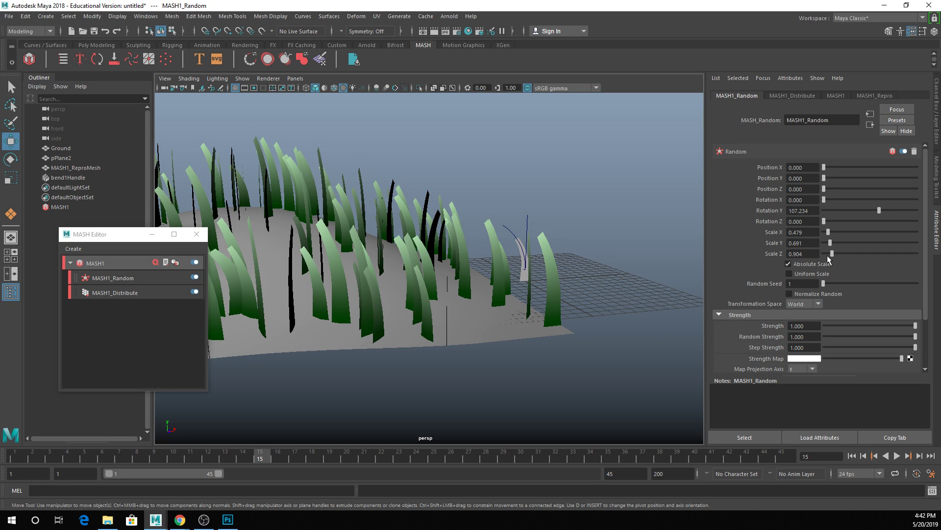
pyautogui.moveTo(827, 236); pyautogui.dragTo(812, 230)
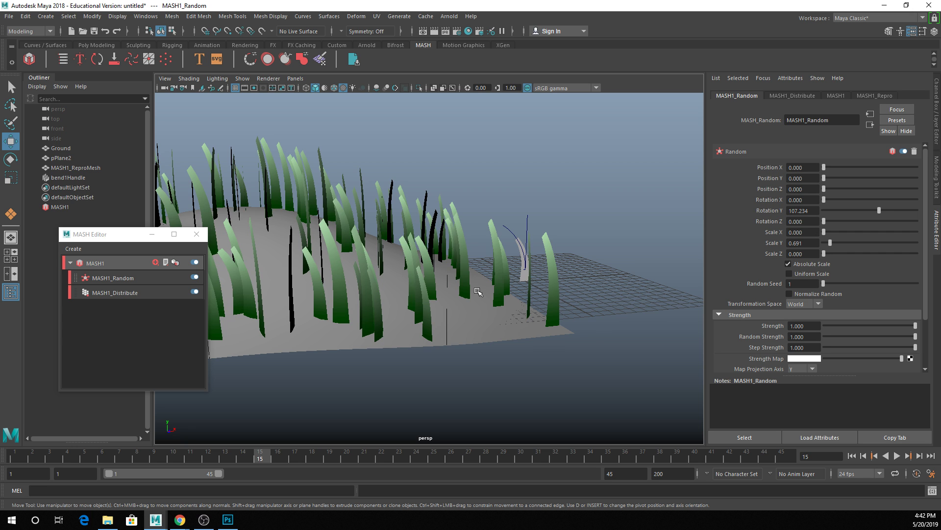
pyautogui.keyDown('alt'); pyautogui.moveTo(478, 291); pyautogui.dragTo(455, 271); pyautogui.keyUp('alt')
pyautogui.moveTo(825, 241); pyautogui.dragTo(851, 243)
pyautogui.scroll(-3, 530, 286)
pyautogui.keyDown('alt'); pyautogui.moveTo(530, 289); pyautogui.dragTo(468, 289); pyautogui.keyUp('alt')
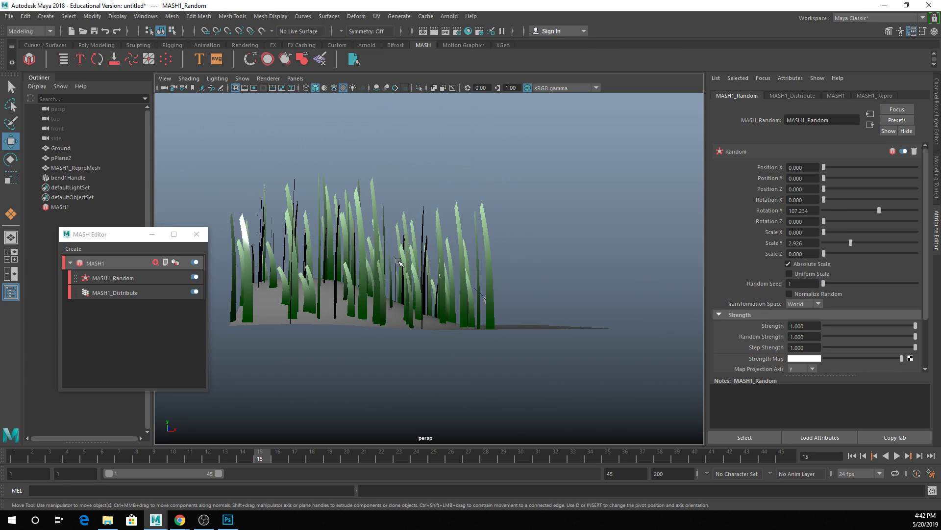
pyautogui.keyDown('alt'); pyautogui.moveTo(399, 262); pyautogui.dragTo(375, 262); pyautogui.keyUp('alt')
# Preview the randomized grass animation and reduce the Random node's Scale Y to about 1.383.
pyautogui.click(896, 455)
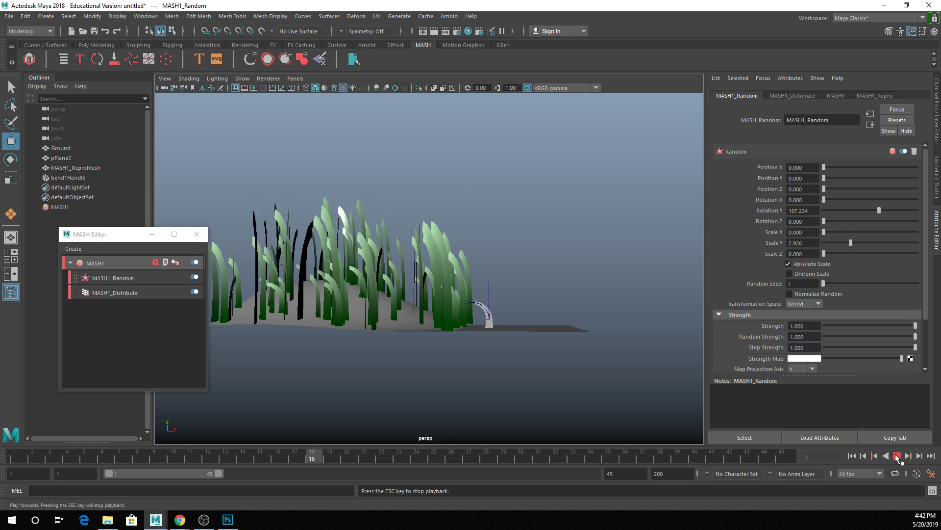
pyautogui.moveTo(407, 265)
pyautogui.keyDown('alt'); pyautogui.mouseDown()
pyautogui.moveTo(410, 297)
pyautogui.moveTo(357, 279)
pyautogui.moveTo(399, 277)
pyautogui.mouseUp(); pyautogui.keyUp('alt')
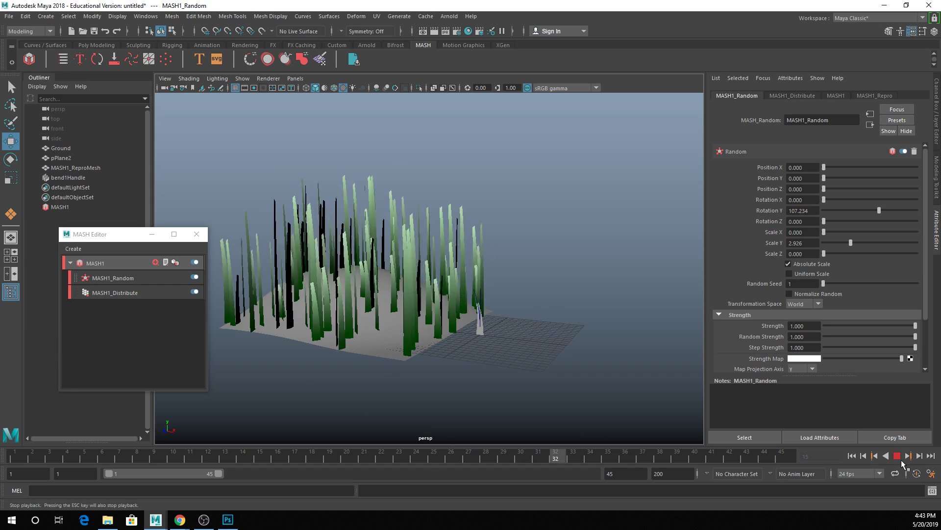
pyautogui.click(899, 458)
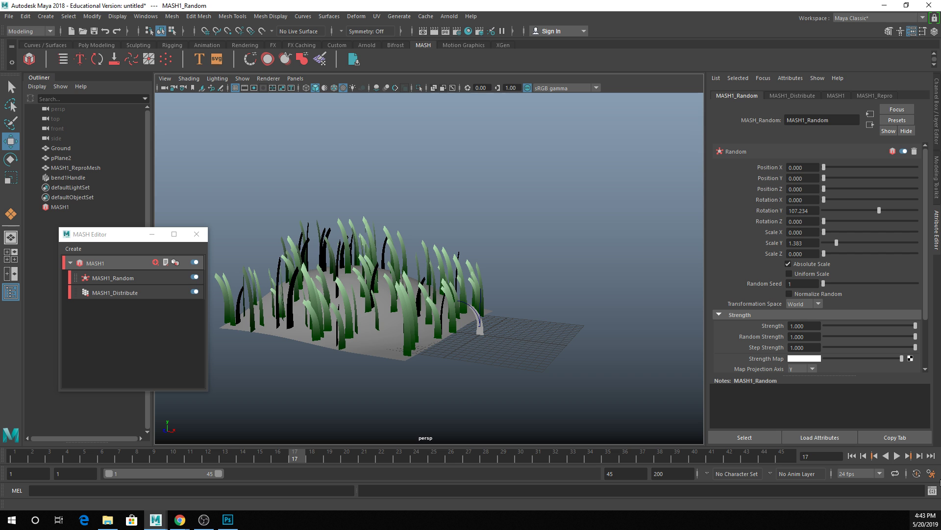
pyautogui.click(897, 456)
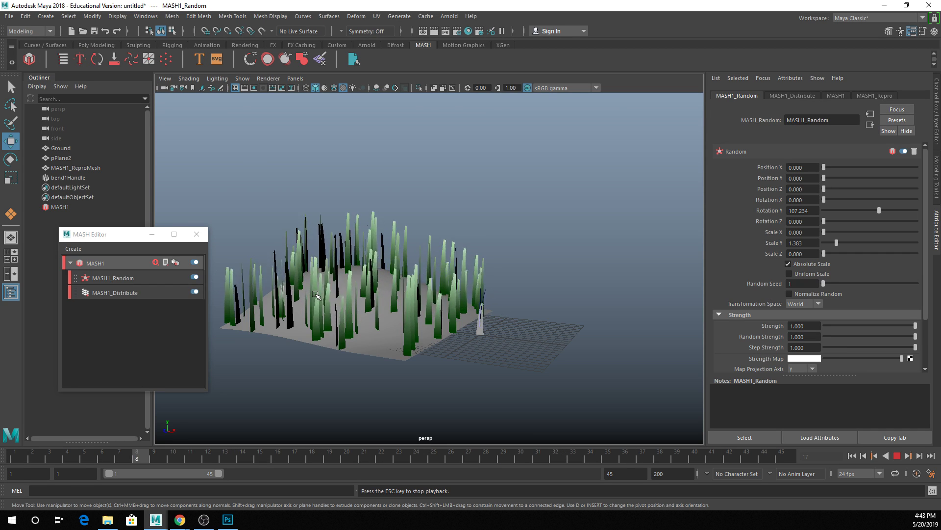
pyautogui.click(897, 457)
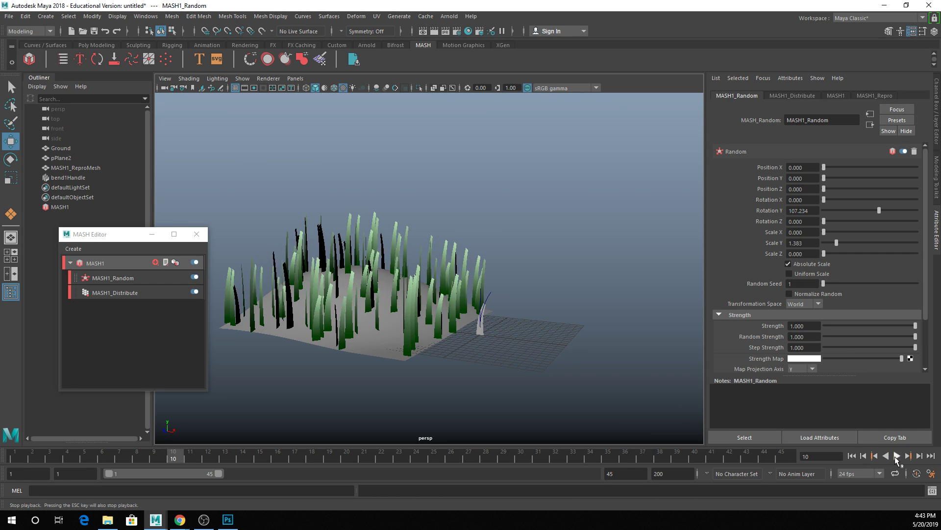
# Open the MASH1 network's attributes and add a Time node to it.
pyautogui.scroll(2, 387, 280)
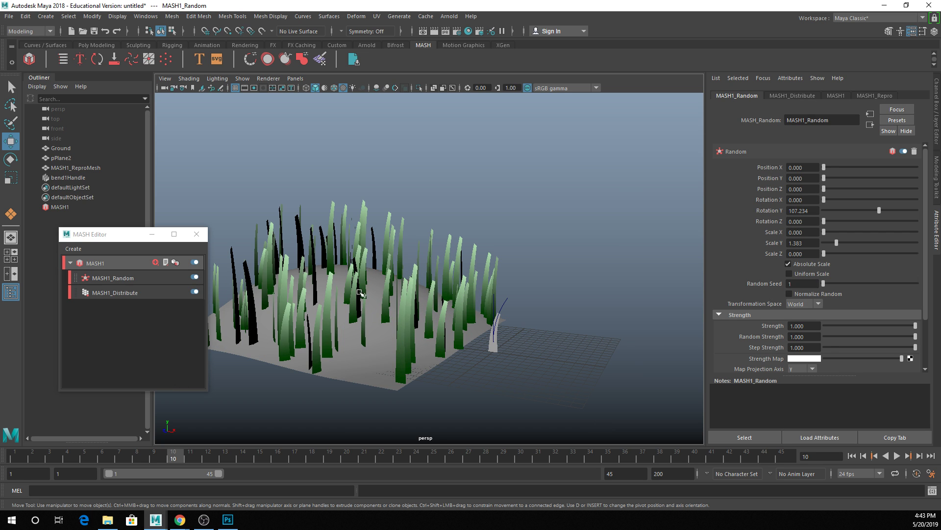
pyautogui.keyDown('alt'); pyautogui.moveTo(360, 293); pyautogui.dragTo(252, 273); pyautogui.keyUp('alt')
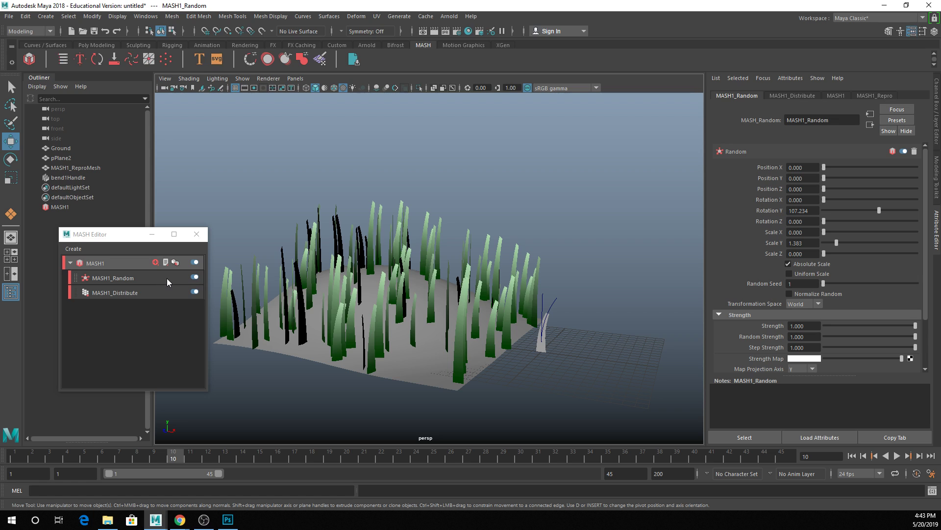
pyautogui.click(101, 265)
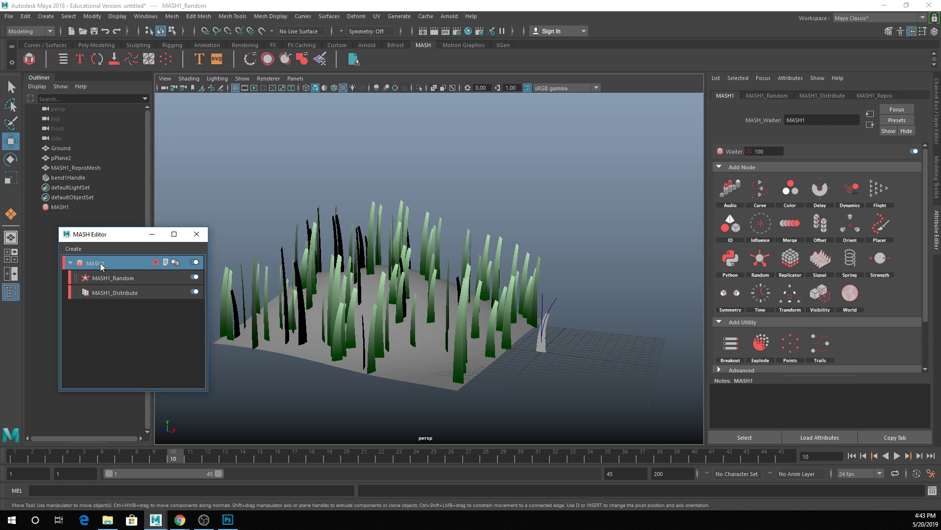
pyautogui.click(776, 303)
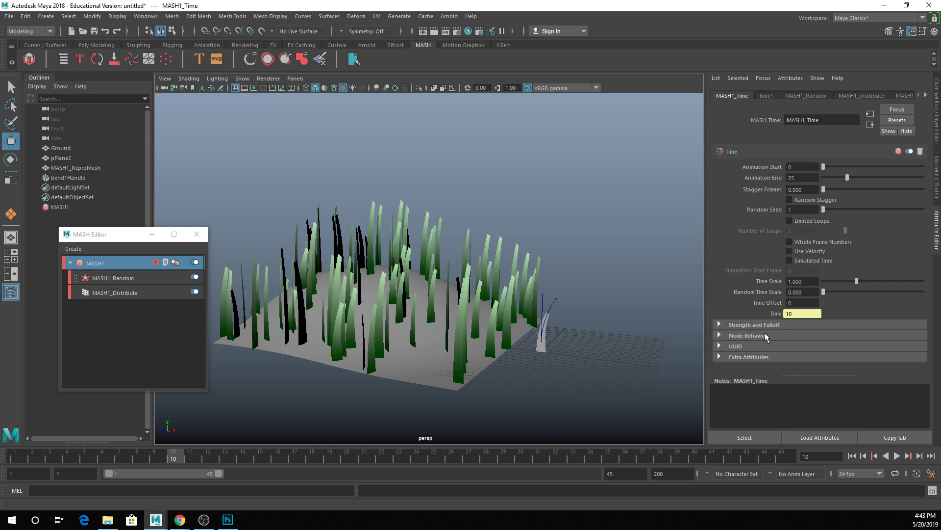
# Preview the grass animation and set the Time node's Animation Start to 1 and Animation End to 45.
pyautogui.click(895, 456)
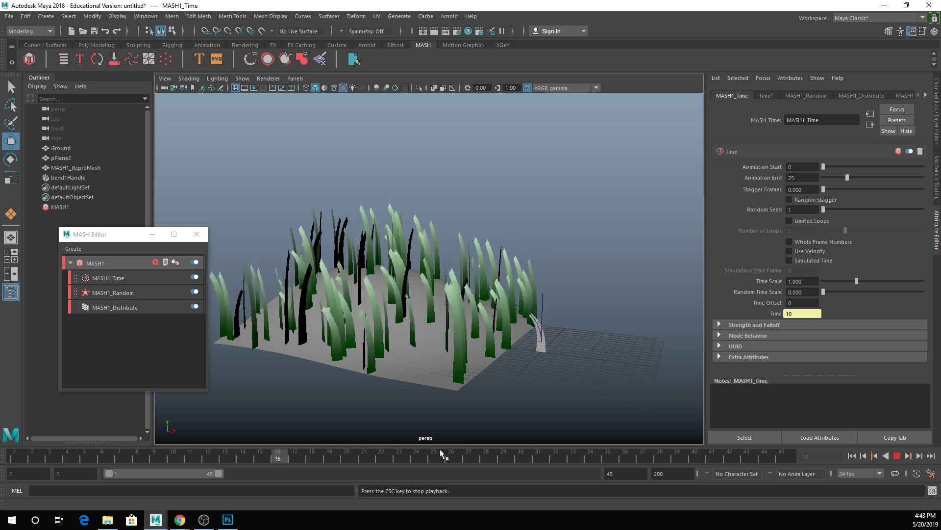
pyautogui.click(897, 456)
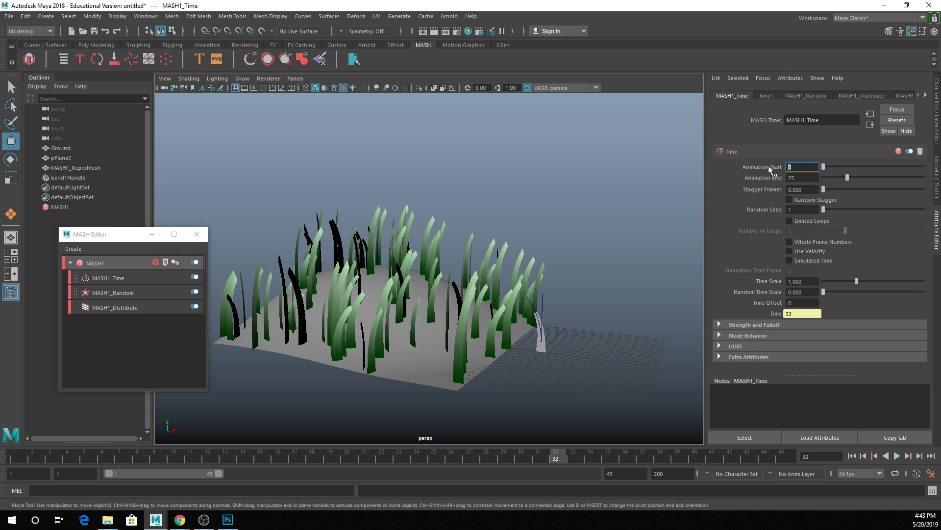
pyautogui.write('1')
pyautogui.press('Tab')
pyautogui.write('4')
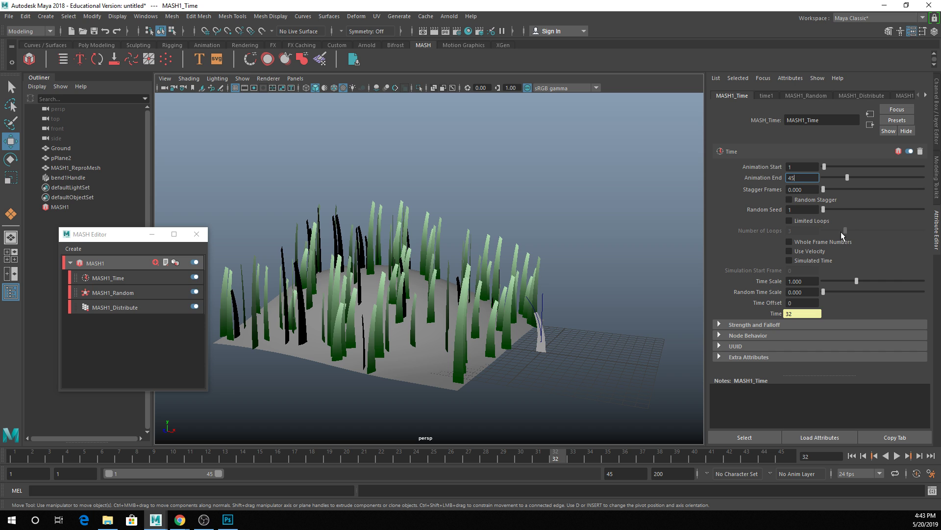
pyautogui.write('5')
pyautogui.press('Tab')
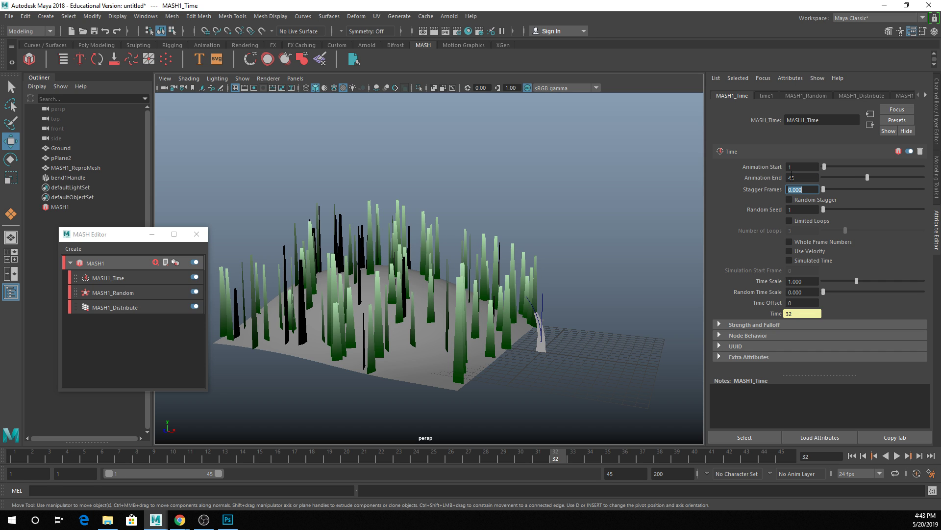
# Set the Time node's Stagger Frames to 10 and play back the grass animation from several angles.
pyautogui.click(896, 456)
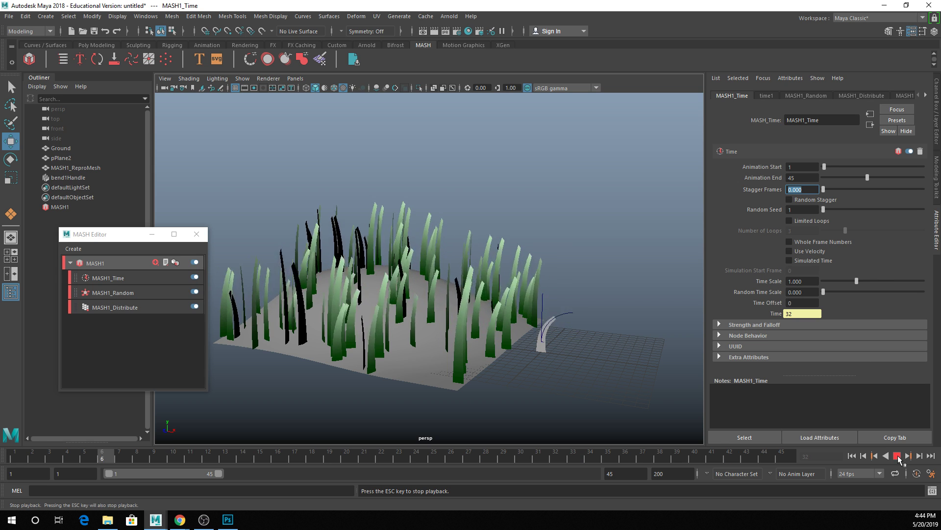
pyautogui.click(897, 456)
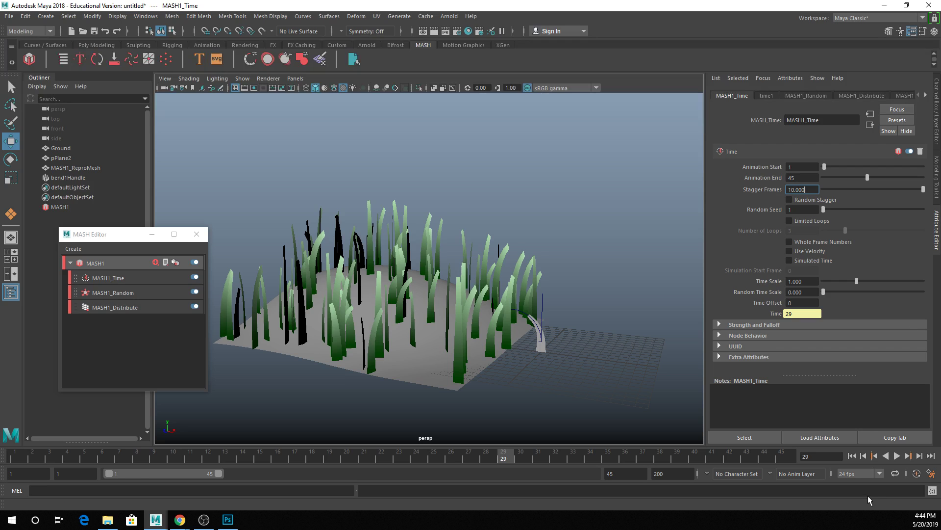
pyautogui.hotkey('alt', 'v')
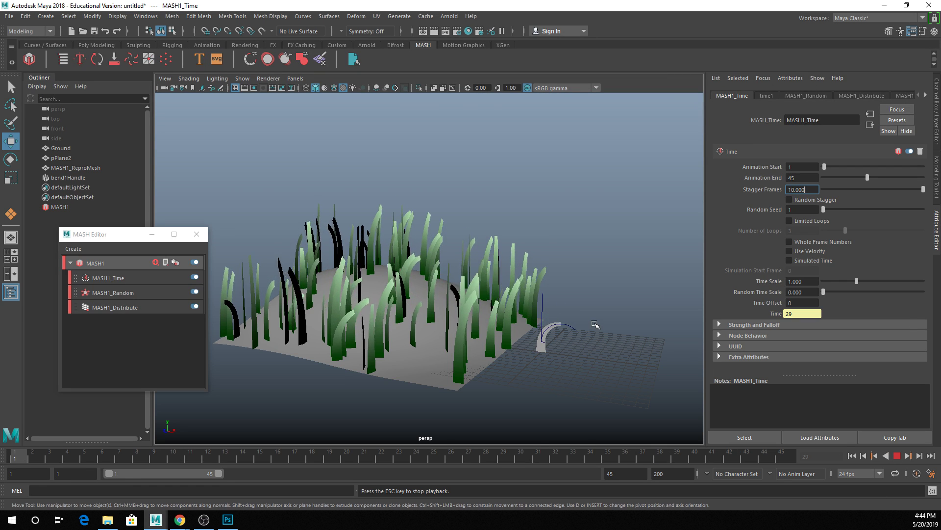
pyautogui.keyDown('alt'); pyautogui.moveTo(595, 324); pyautogui.dragTo(525, 299); pyautogui.keyUp('alt')
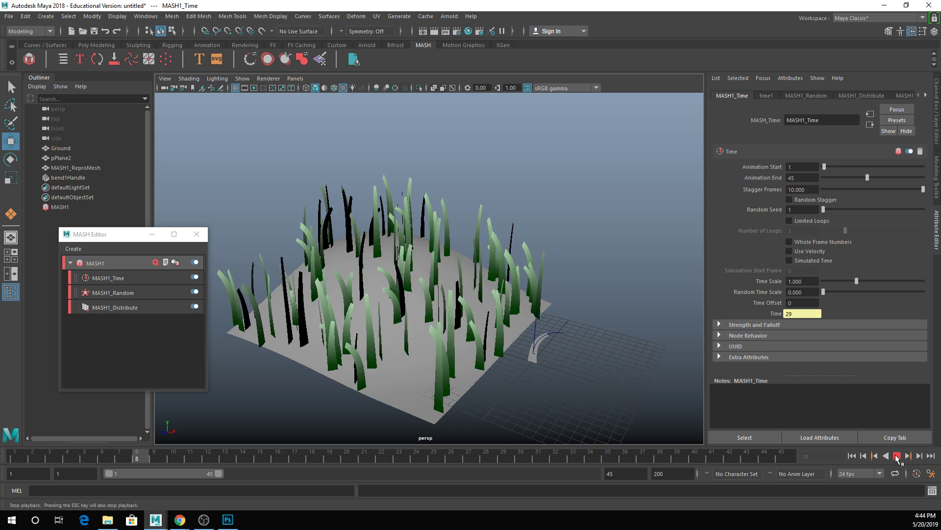
pyautogui.click(249, 457)
pyautogui.hotkey('alt', 'v')
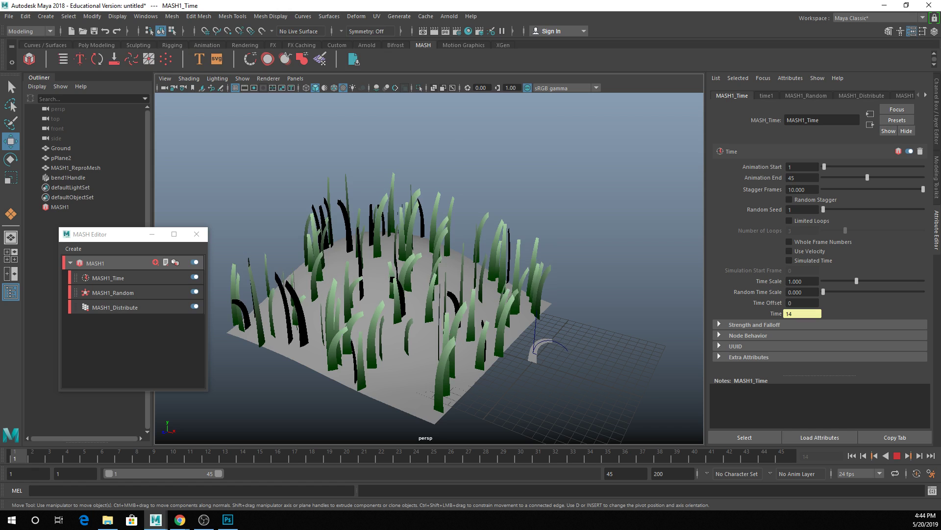
pyautogui.keyDown('alt'); pyautogui.moveTo(246, 321); pyautogui.dragTo(448, 224); pyautogui.keyUp('alt')
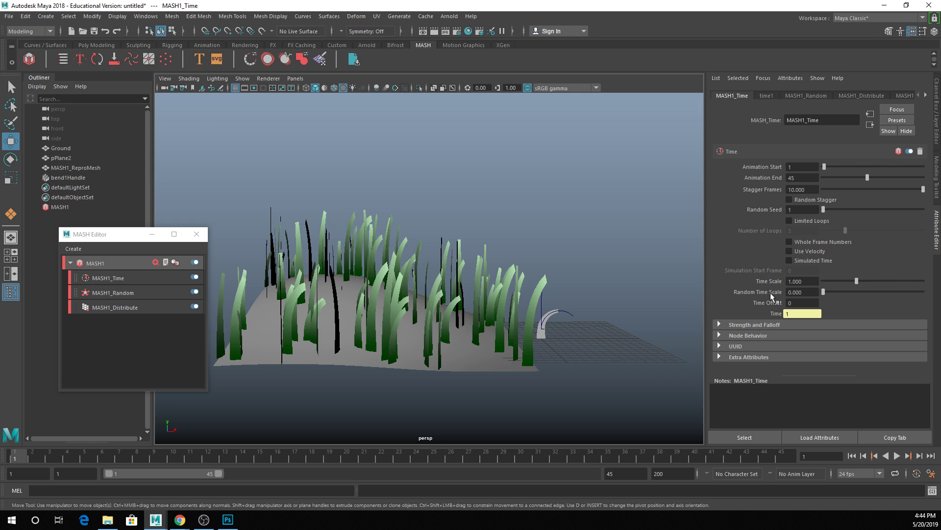
pyautogui.click(897, 455)
pyautogui.keyDown('alt'); pyautogui.moveTo(405, 240); pyautogui.dragTo(350, 268); pyautogui.keyUp('alt')
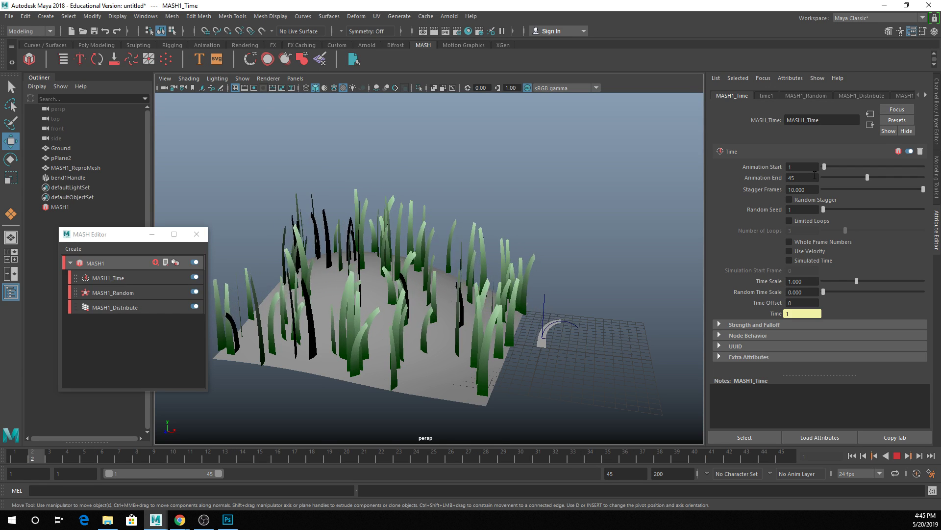
# Try the Time node's Time Scale at about 0.104 and at 3 during playback, and return it to 1.
pyautogui.click(827, 281)
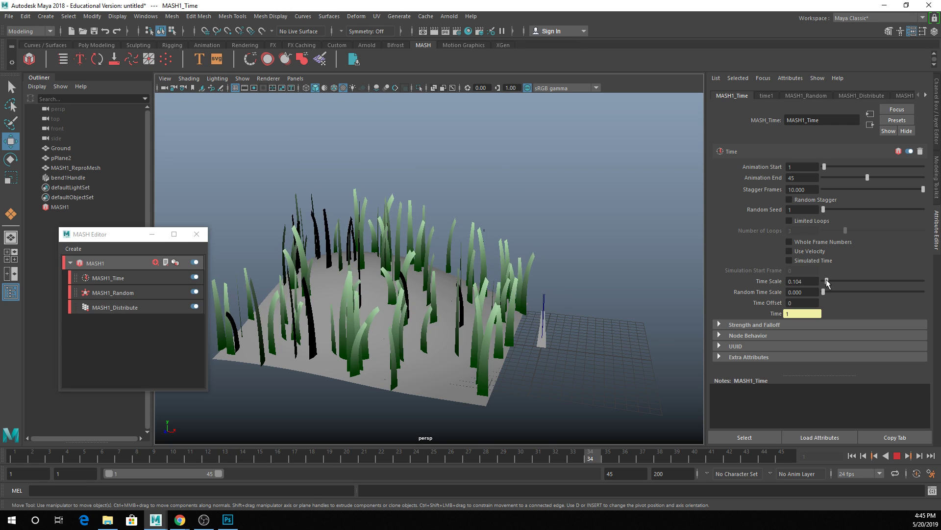
pyautogui.moveTo(828, 279); pyautogui.dragTo(902, 156)
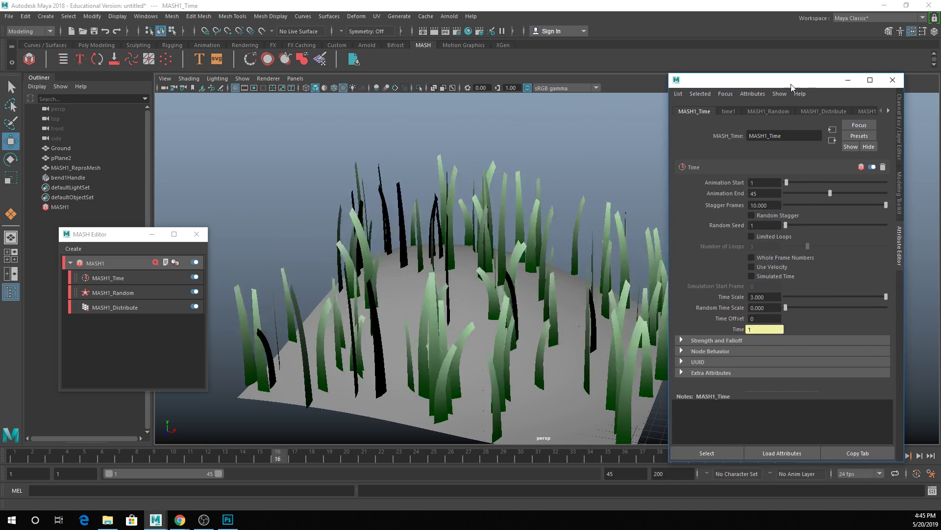
pyautogui.moveTo(799, 88); pyautogui.dragTo(940, 101)
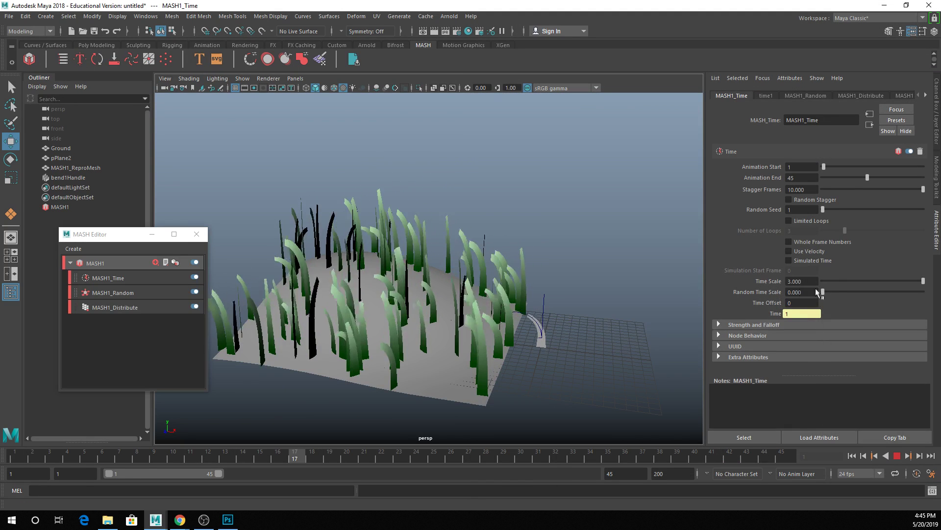
pyautogui.moveTo(807, 281); pyautogui.dragTo(750, 278)
pyautogui.write('1')
pyautogui.press('Return')
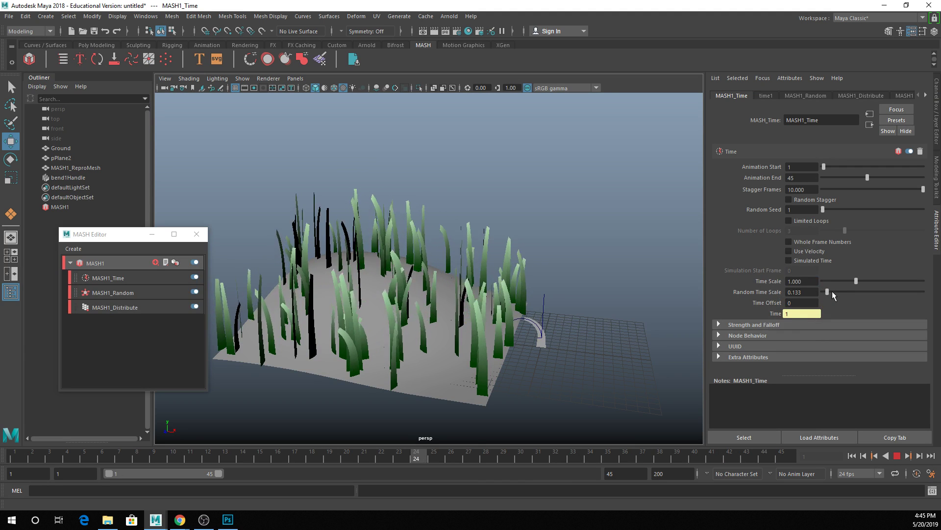
# Try the Time node's Random Time Scale at 3, return it to 0 and stop the playback.
pyautogui.moveTo(832, 291); pyautogui.dragTo(927, 293)
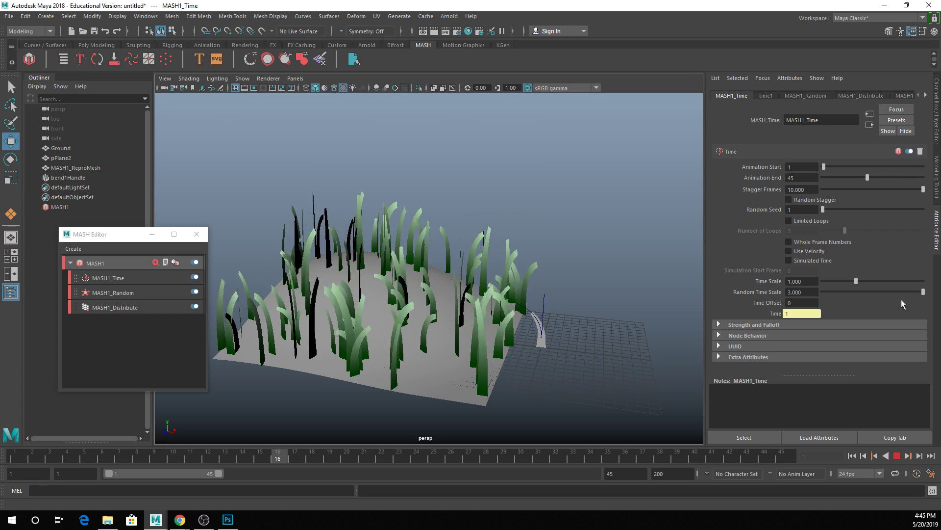
pyautogui.moveTo(842, 291); pyautogui.dragTo(813, 290)
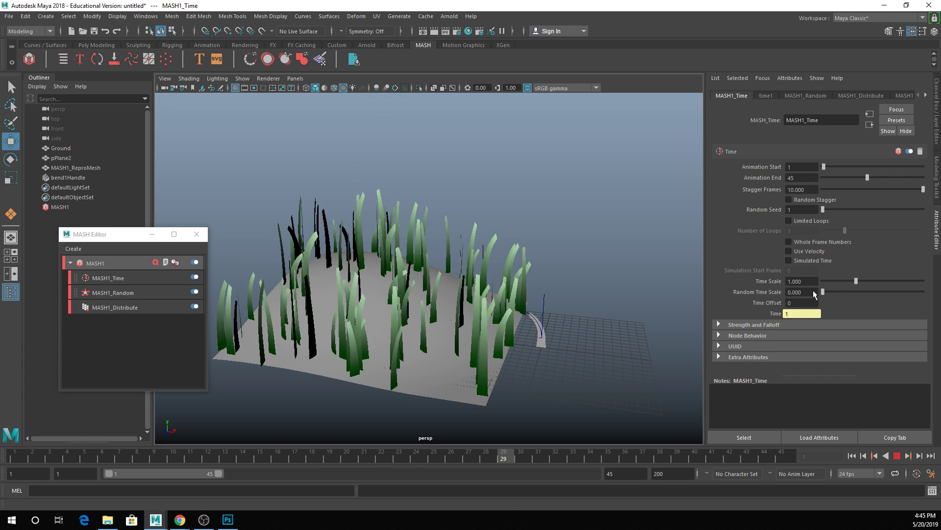
pyautogui.click(897, 456)
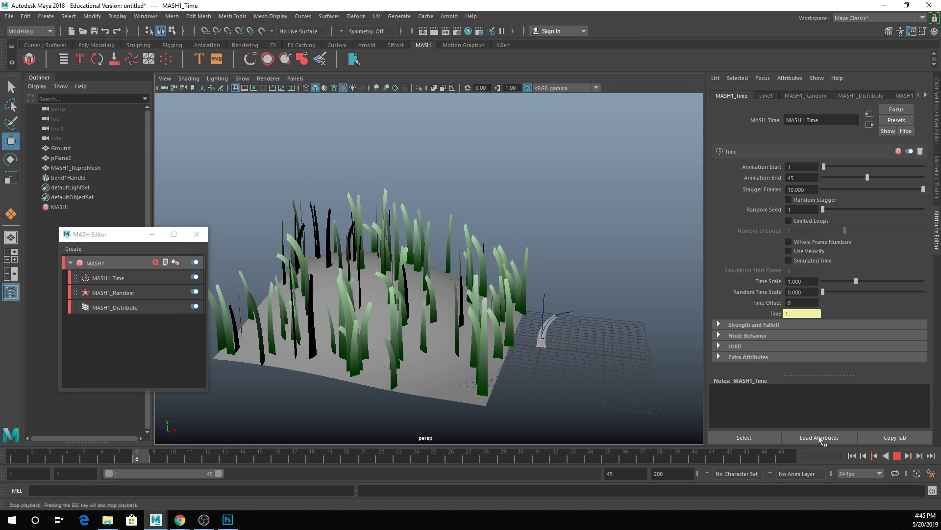
# Try 500 as the Distribute node's Number of Points and preview the denser grass.
pyautogui.click(115, 307)
pyautogui.moveTo(812, 164); pyautogui.dragTo(742, 175)
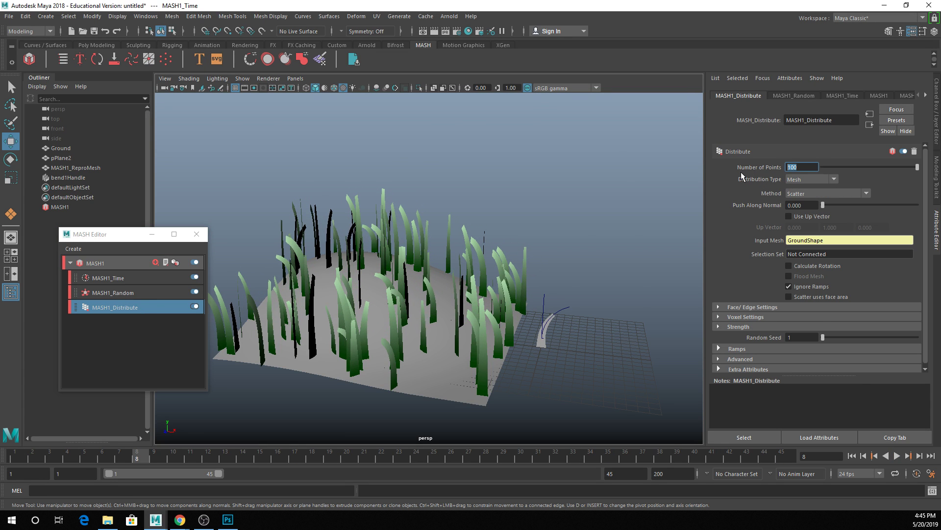
pyautogui.write('500')
pyautogui.press('Return')
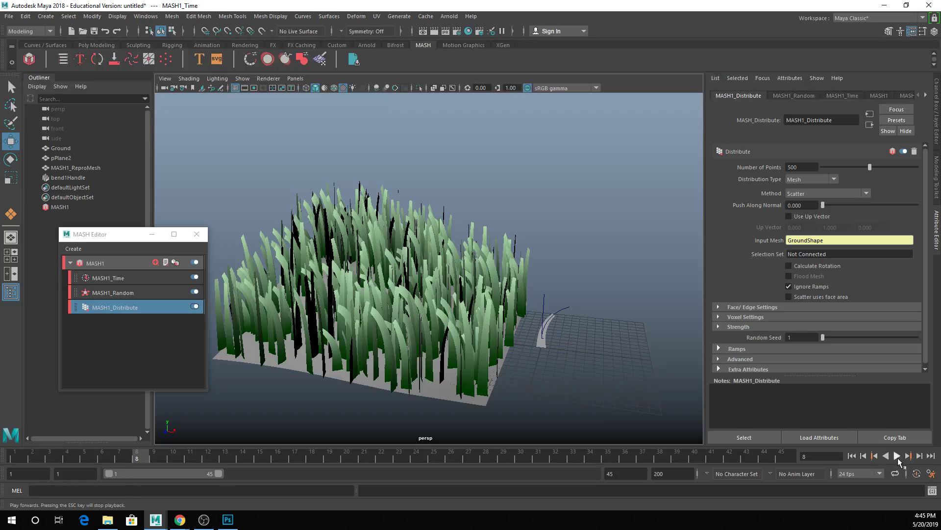
pyautogui.click(898, 456)
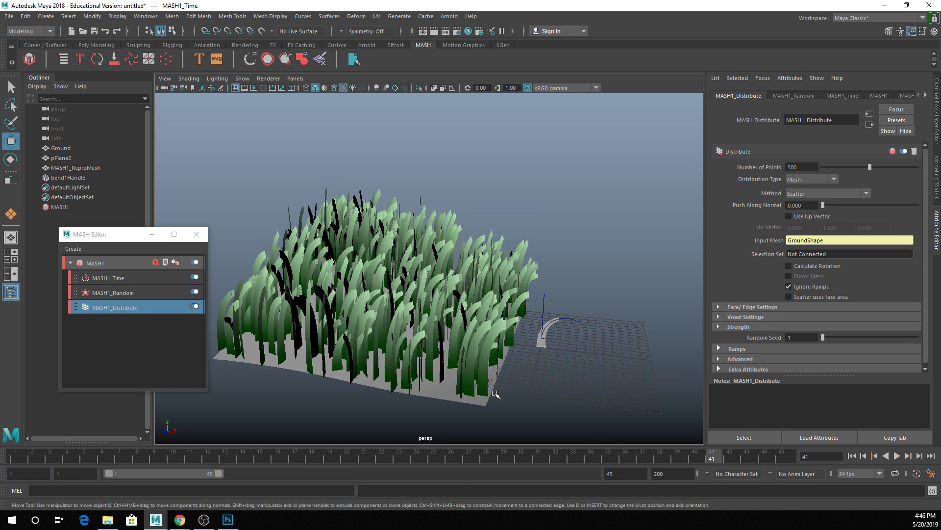
# Try fewer grass blades, settle on 200 for the Distribute node's Number of Points and preview the animation.
pyautogui.doubleClick(809, 168)
pyautogui.write('150')
pyautogui.press('Return')
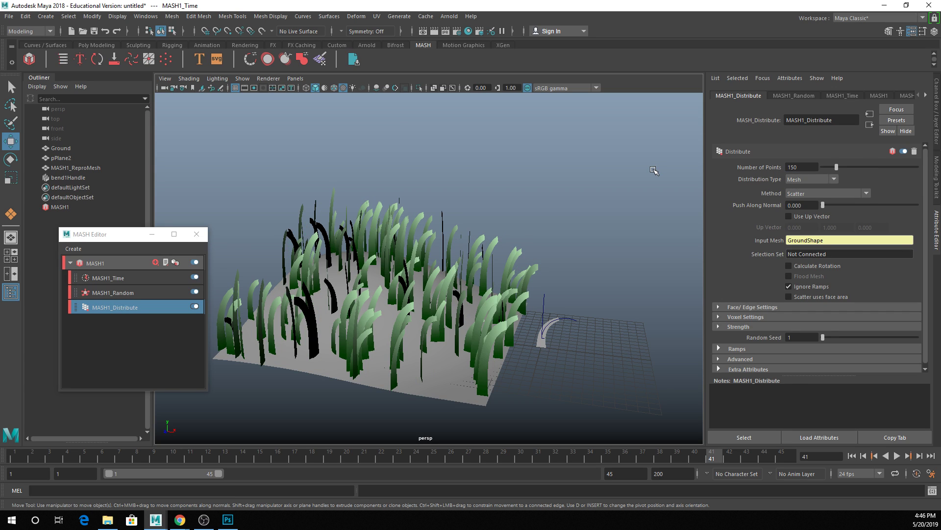
pyautogui.doubleClick(806, 167)
pyautogui.write('20')
pyautogui.press('Return')
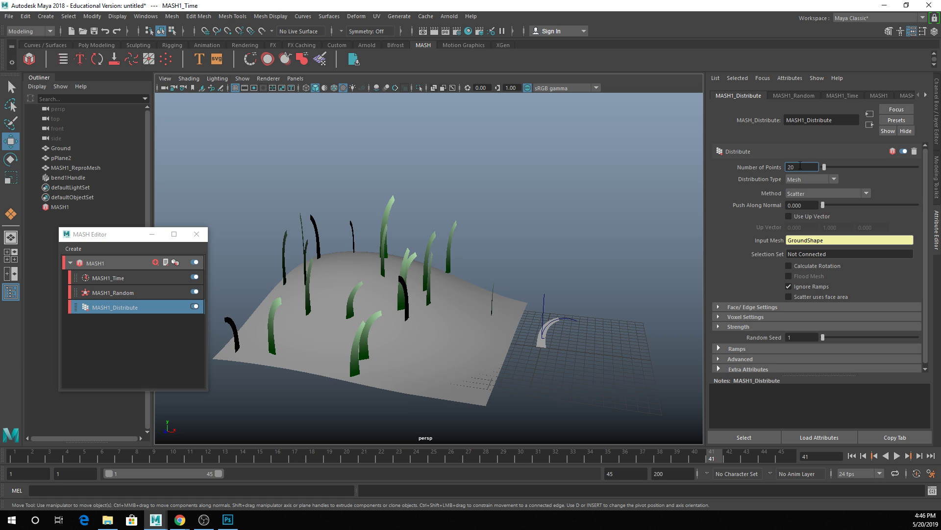
pyautogui.press('Return')
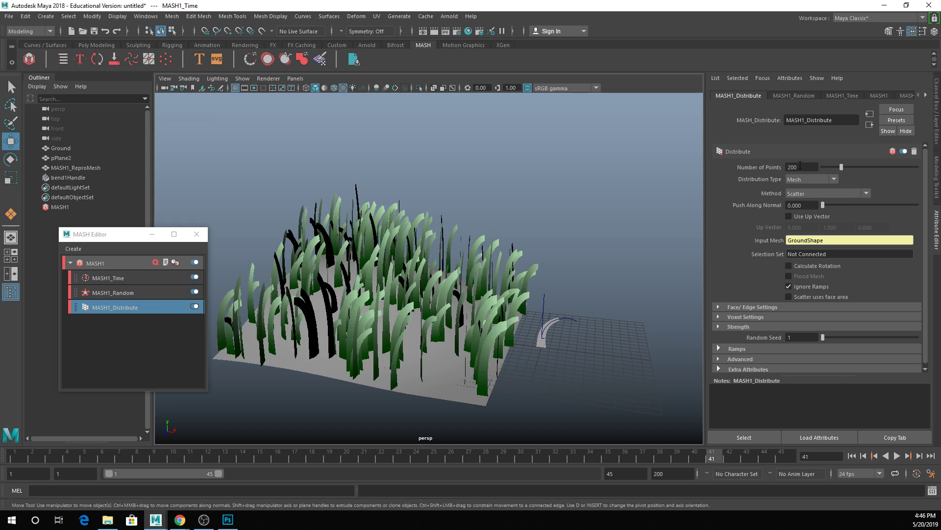
pyautogui.click(897, 457)
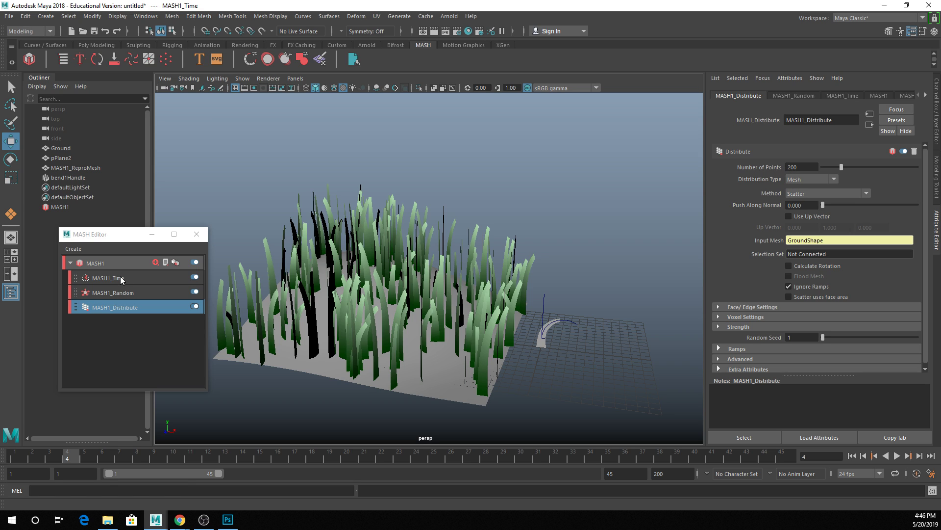
# Disable the Time node in the MASH1 network and play back the grass without it.
pyautogui.click(195, 278)
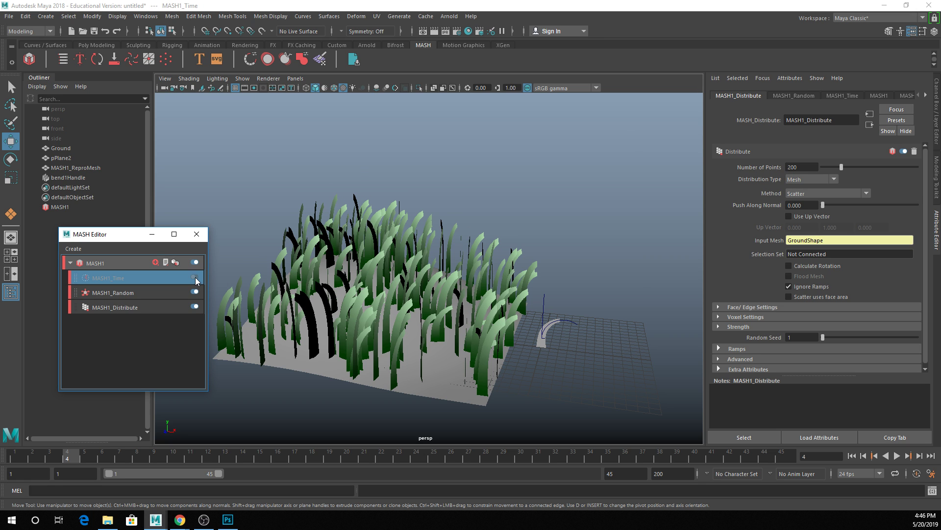
pyautogui.click(897, 455)
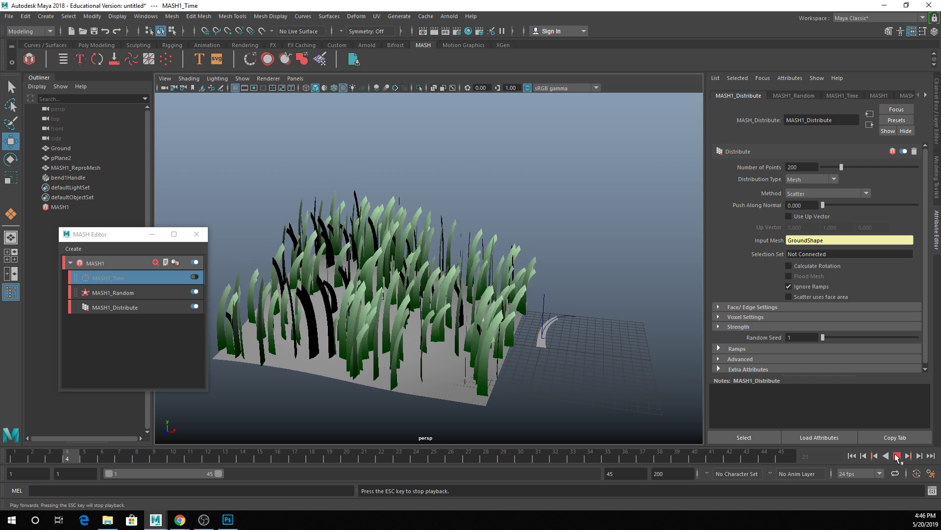
pyautogui.click(897, 456)
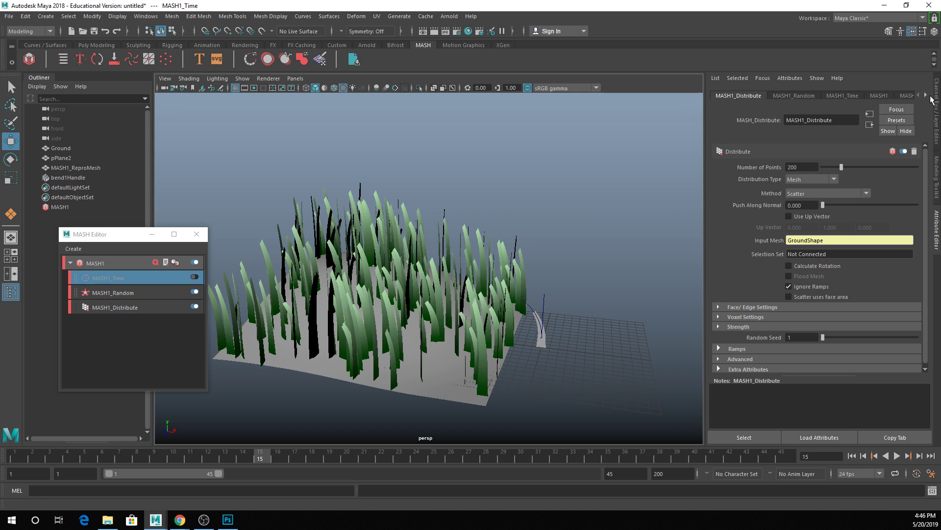
# Collapse the MASH1 network's node list in the MASH Editor and display the network's attributes.
pyautogui.click(72, 261)
pyautogui.click(77, 262)
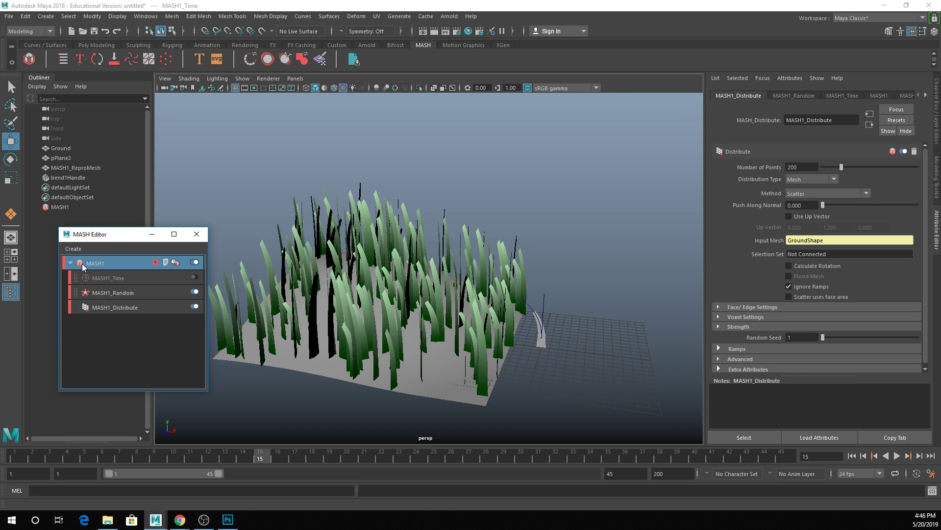
pyautogui.doubleClick(84, 265)
pyautogui.click(74, 263)
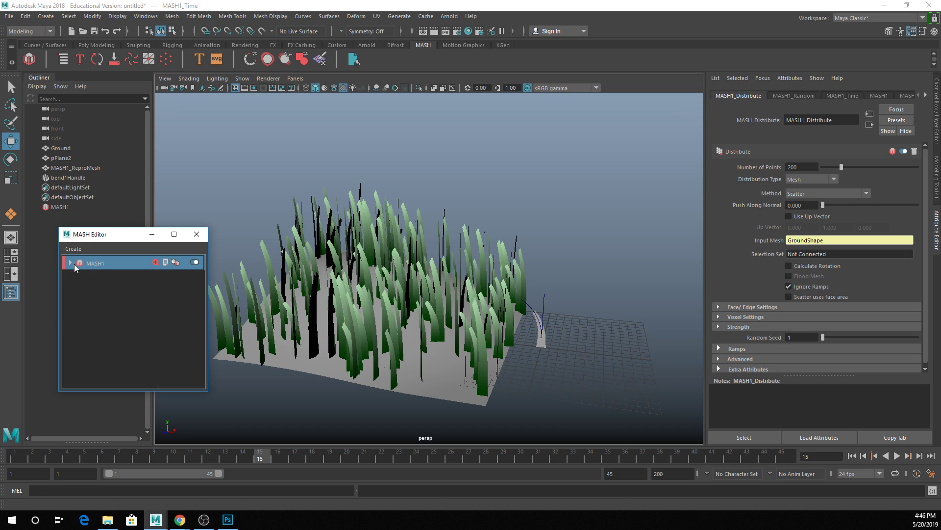
pyautogui.click(136, 263)
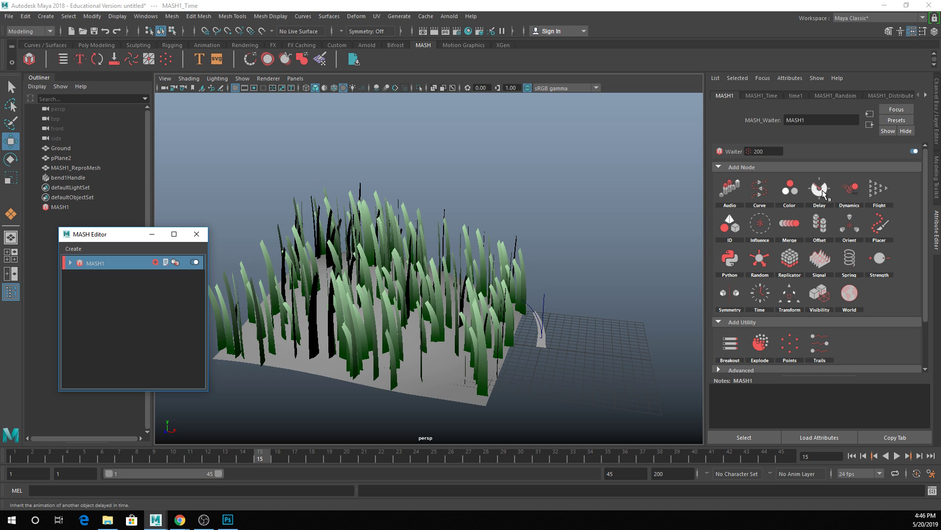
# Add an Orient node to the MASH1 network and review its available orient modes.
pyautogui.click(854, 230)
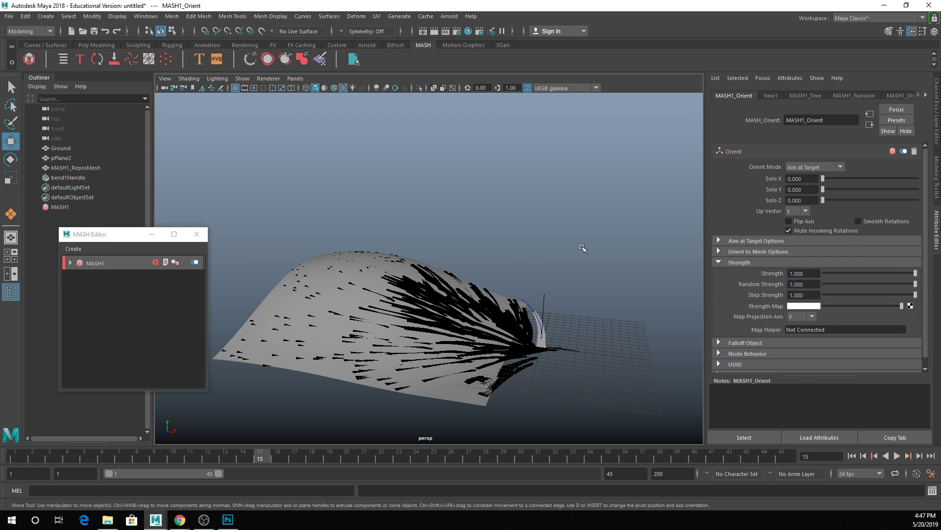
pyautogui.keyDown('alt'); pyautogui.moveTo(583, 248); pyautogui.dragTo(599, 224); pyautogui.keyUp('alt')
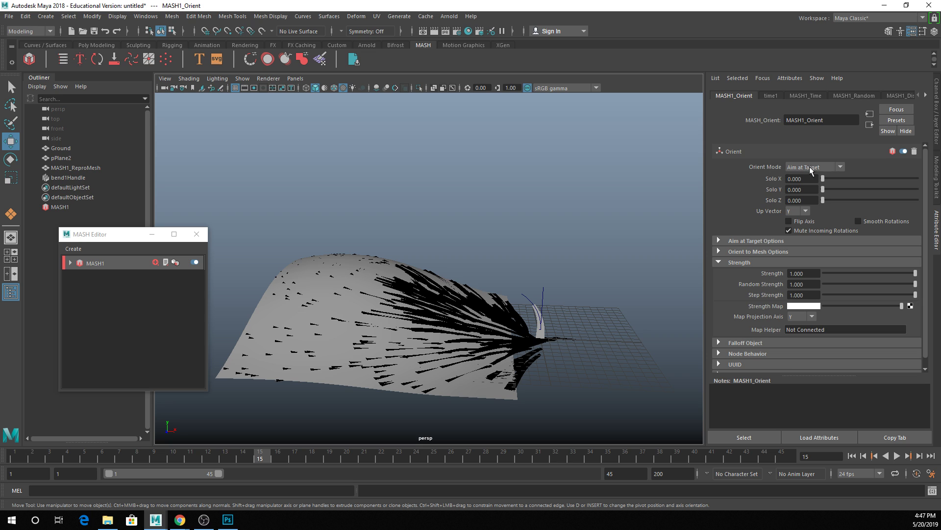
pyautogui.click(808, 166)
pyautogui.click(805, 166)
pyautogui.click(805, 166)
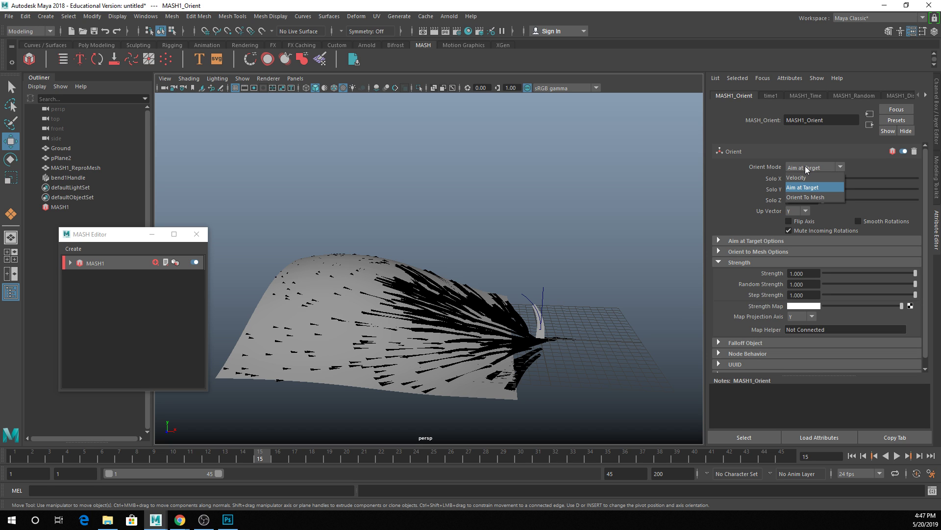
pyautogui.click(805, 165)
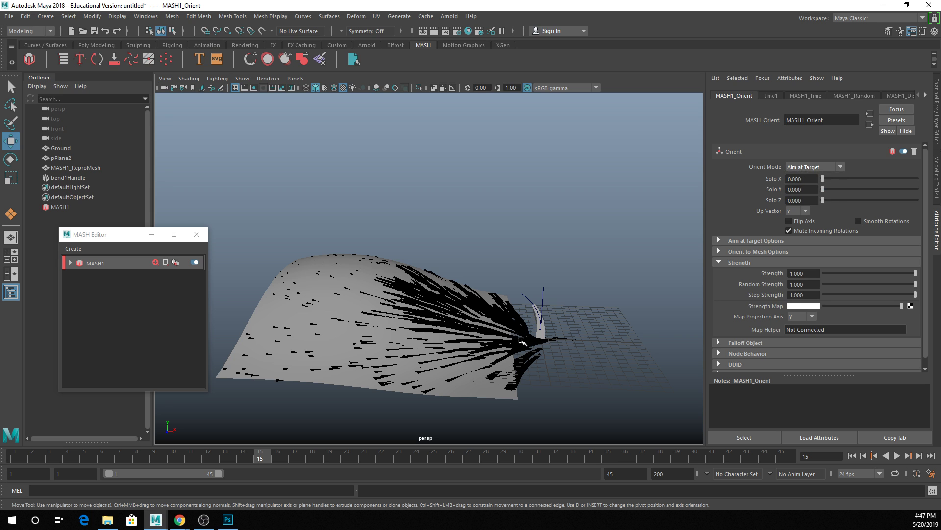
# Try moving the source grass blade pPlane2 beside the hill, and undo the move.
pyautogui.click(550, 331)
pyautogui.click(551, 331)
pyautogui.moveTo(564, 339); pyautogui.dragTo(548, 308)
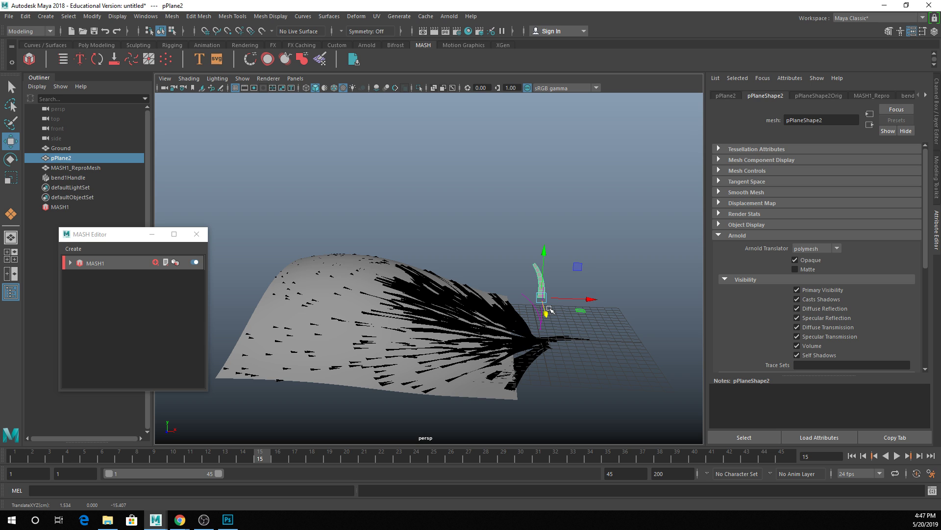
pyautogui.hotkey('ctrl', 'z')
pyautogui.hotkey('ctrl', 'z')
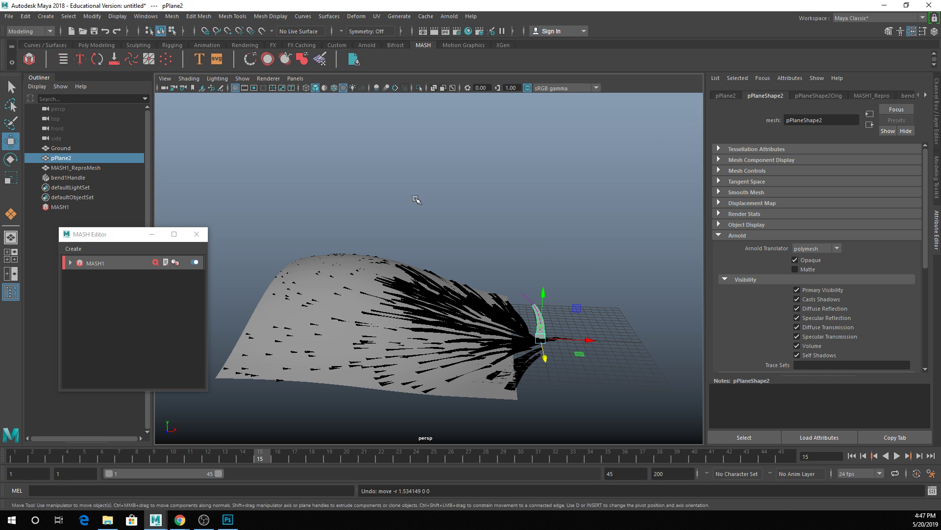
# Set the MASH1_Orient node's Orient Mode to Orient To Mesh and display its Orient to Mesh Options.
pyautogui.click(70, 262)
pyautogui.click(110, 280)
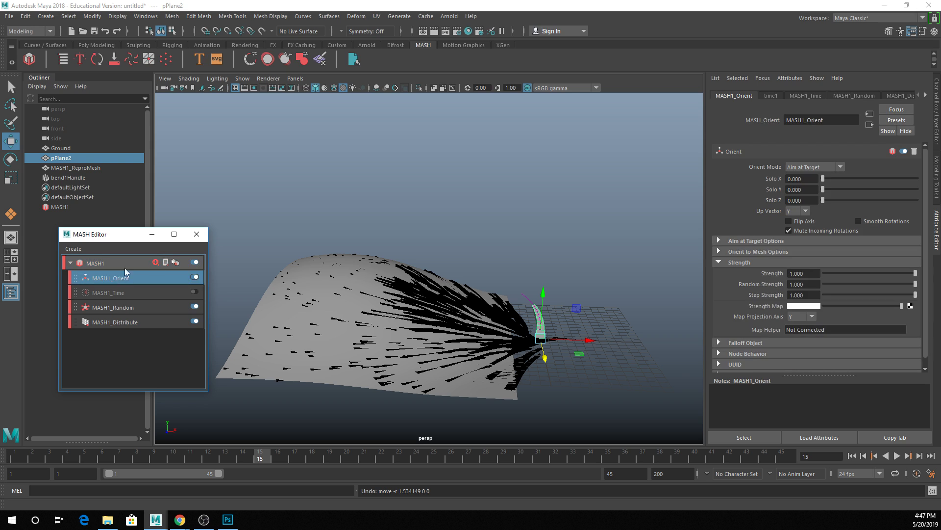
pyautogui.click(823, 168)
pyautogui.click(817, 197)
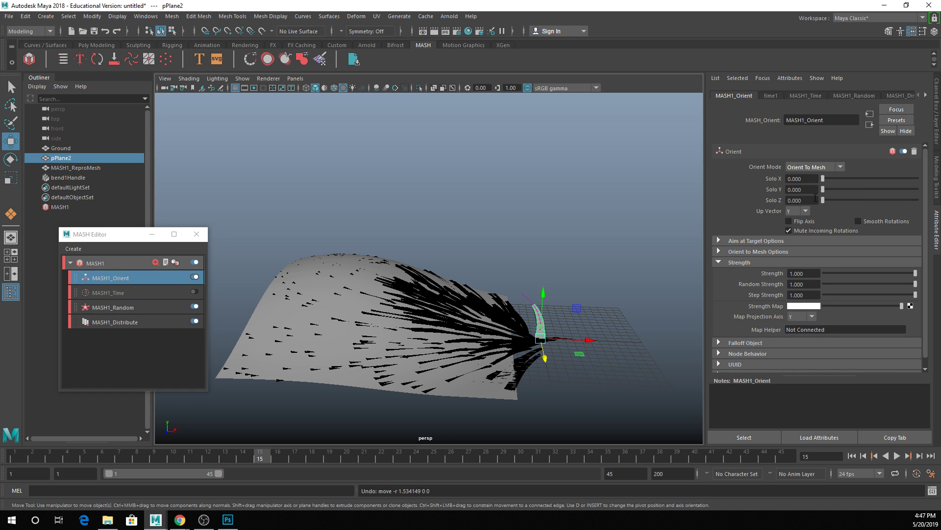
pyautogui.click(740, 251)
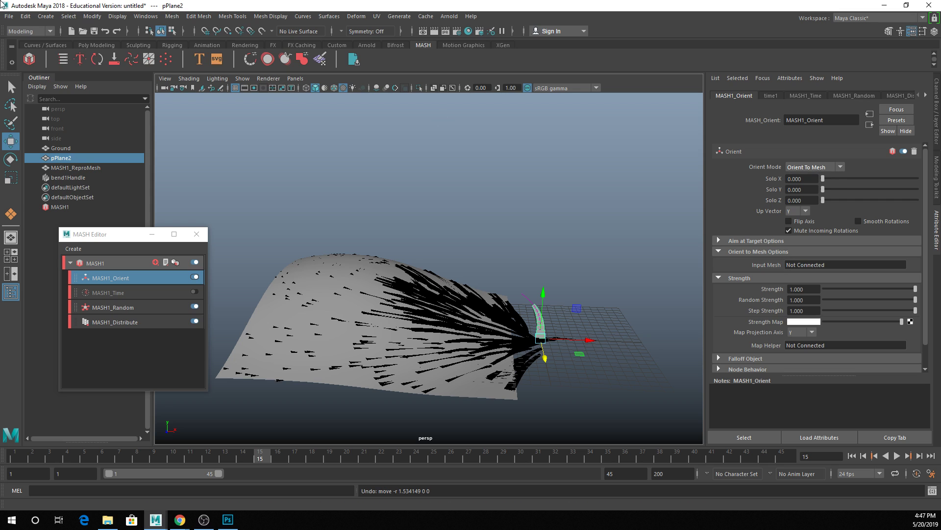
# Create a small polygon sphere on the grid and move it above the grassy hill.
pyautogui.click(48, 44)
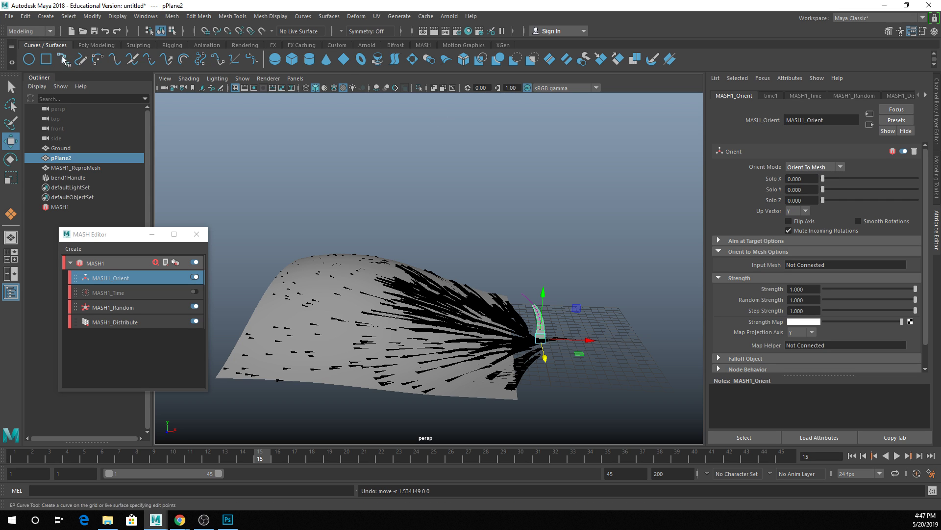
pyautogui.click(96, 44)
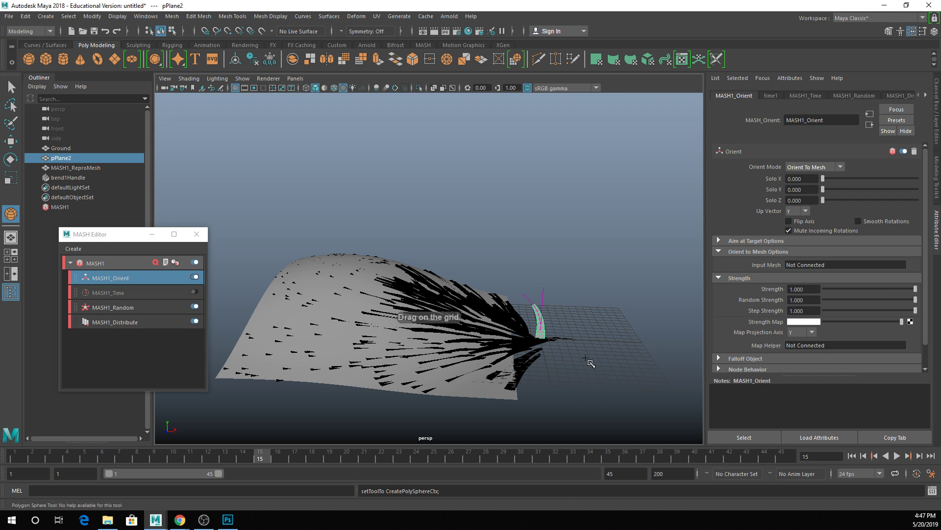
pyautogui.moveTo(587, 349); pyautogui.dragTo(595, 361)
pyautogui.moveTo(588, 323); pyautogui.dragTo(393, 150)
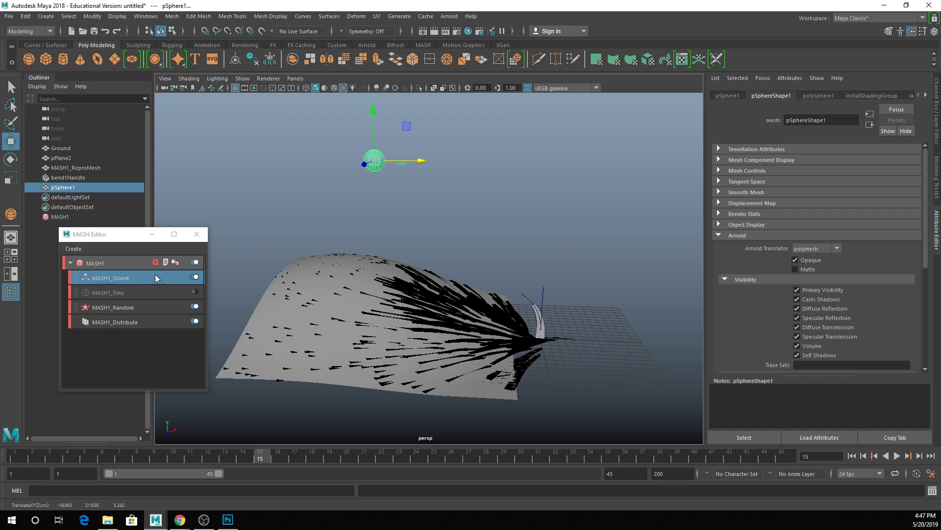
# Connect pSphere1 as the Input Mesh of the MASH1_Orient node.
pyautogui.click(136, 280)
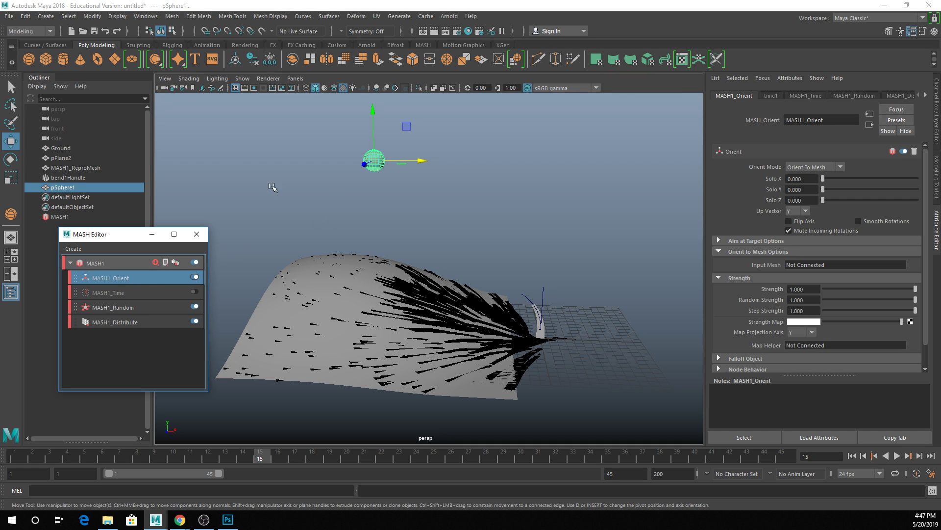
pyautogui.moveTo(63, 187); pyautogui.dragTo(825, 268, button='middle')
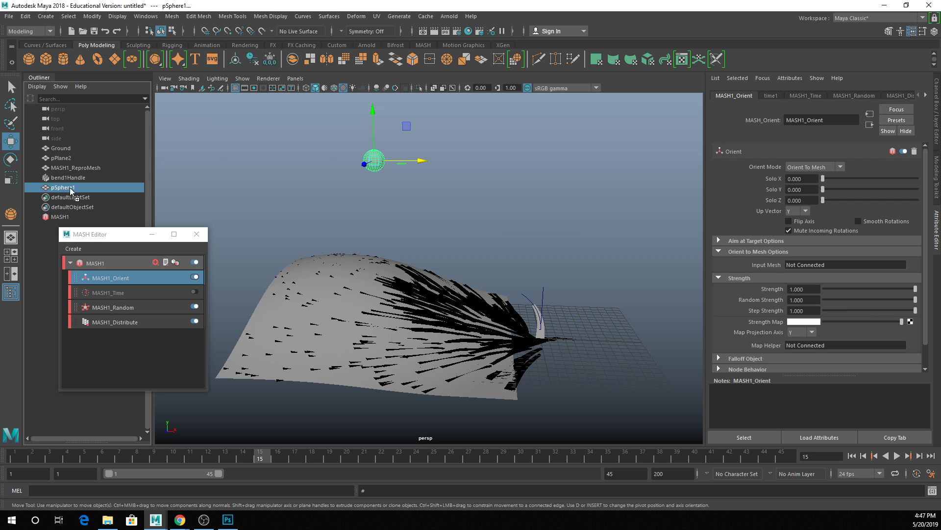
pyautogui.moveTo(70, 187); pyautogui.dragTo(750, 265, button='middle')
pyautogui.click(145, 154)
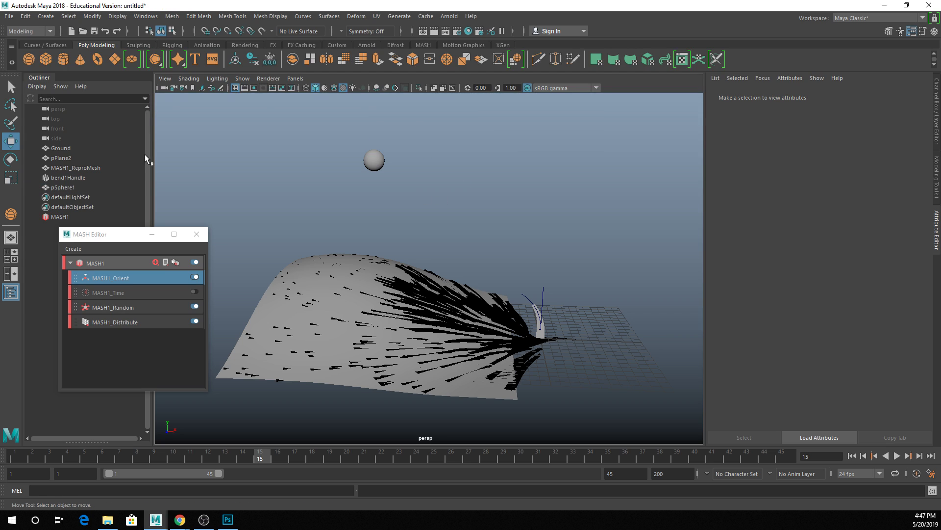
pyautogui.click(110, 278)
pyautogui.moveTo(67, 185); pyautogui.dragTo(727, 269, button='middle')
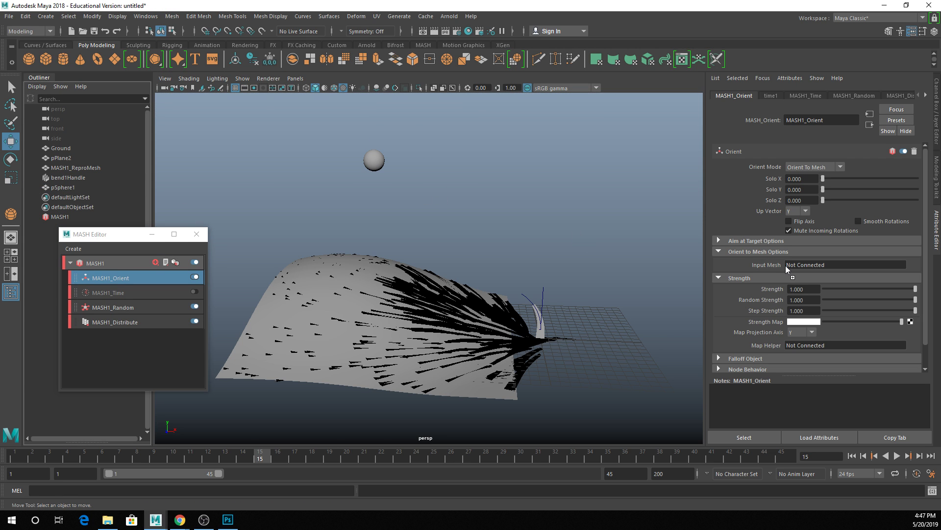
pyautogui.moveTo(789, 266); pyautogui.dragTo(788, 264, button='middle')
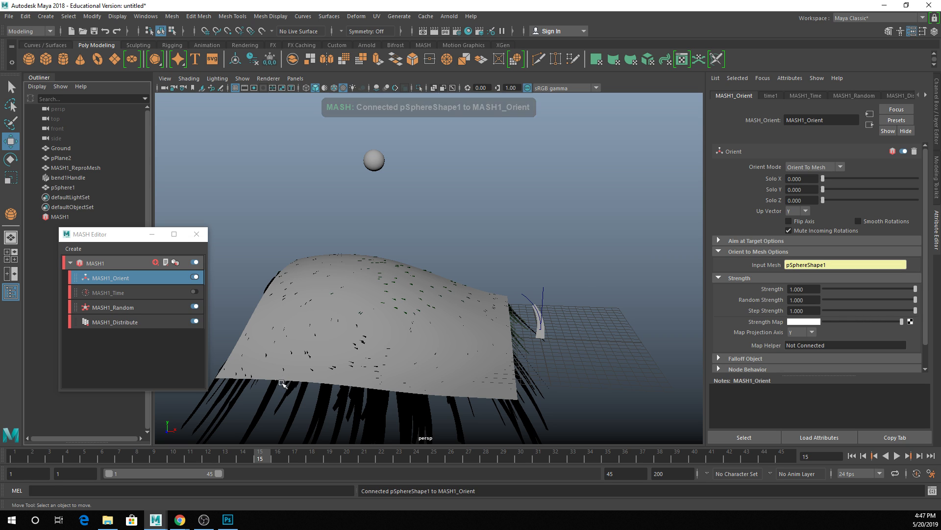
# Enable Flip Axis on the Orient node so the blades point the opposite way.
pyautogui.keyDown('alt'); pyautogui.moveTo(283, 383); pyautogui.dragTo(460, 337); pyautogui.keyUp('alt')
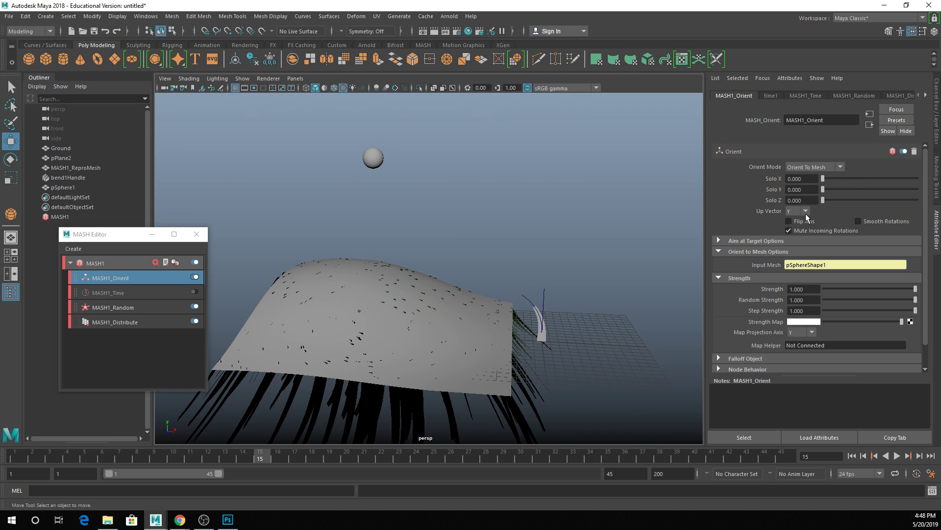
pyautogui.click(791, 223)
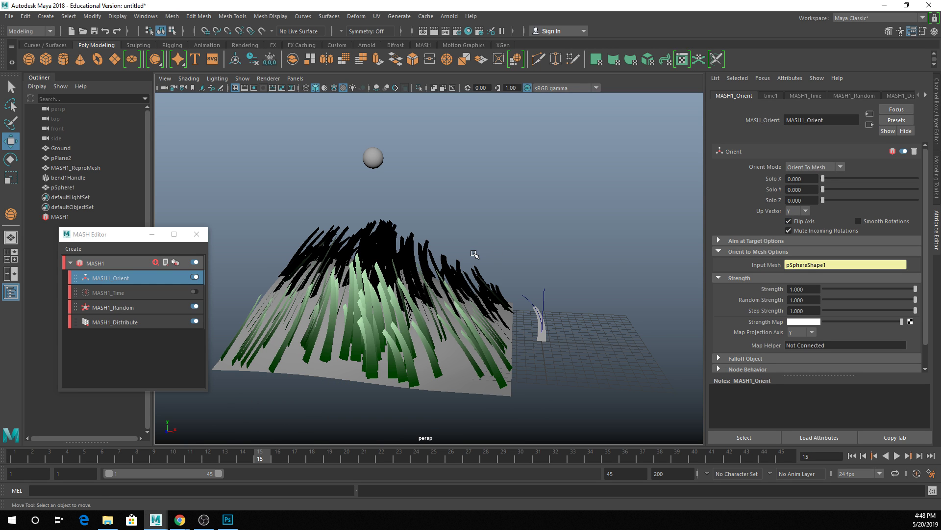
pyautogui.keyDown('alt'); pyautogui.moveTo(474, 252); pyautogui.dragTo(509, 201); pyautogui.keyUp('alt')
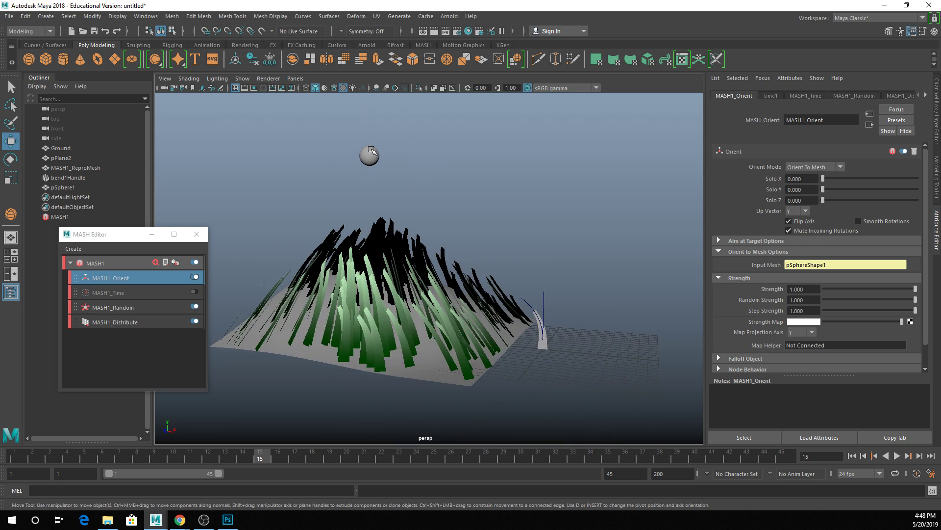
# Move the sphere down to the ground among the blades and back above the hill to test their orientation.
pyautogui.click(373, 152)
pyautogui.moveTo(372, 152); pyautogui.dragTo(432, 218)
pyautogui.keyDown('alt'); pyautogui.moveTo(432, 218); pyautogui.dragTo(358, 246); pyautogui.keyUp('alt')
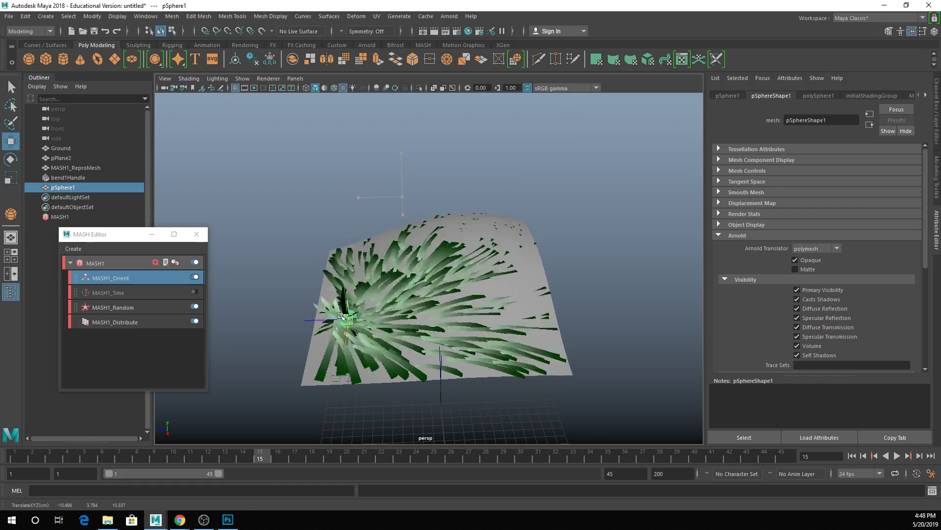
pyautogui.moveTo(341, 317); pyautogui.dragTo(398, 142)
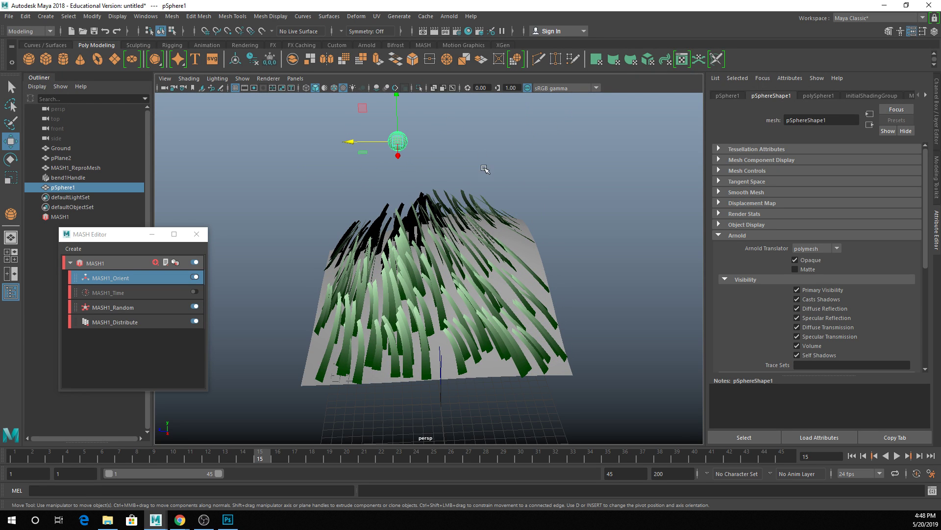
pyautogui.keyDown('alt'); pyautogui.moveTo(413, 168); pyautogui.dragTo(510, 157); pyautogui.keyUp('alt')
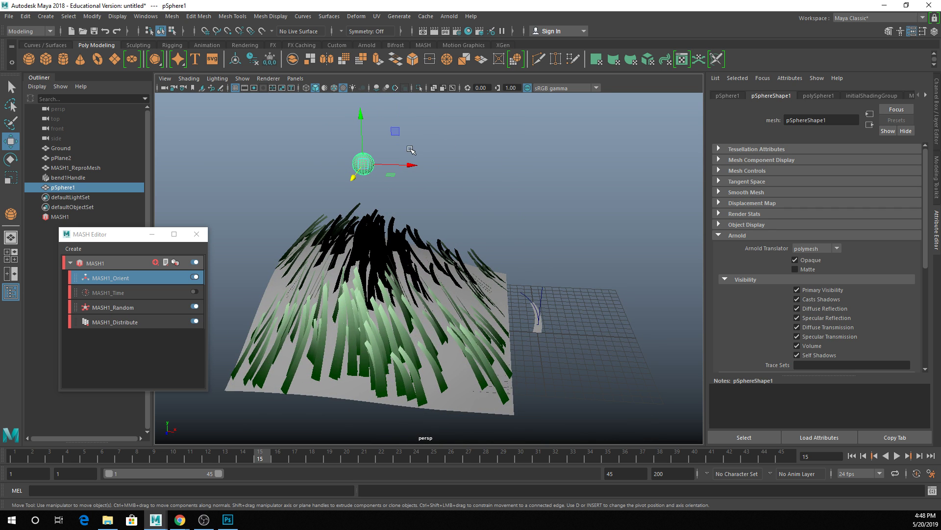
# Delete the sphere used as the orientation target and select the Ground mesh.
pyautogui.press('Delete')
pyautogui.keyDown('alt'); pyautogui.moveTo(503, 289); pyautogui.dragTo(501, 262); pyautogui.keyUp('alt')
pyautogui.click(500, 262)
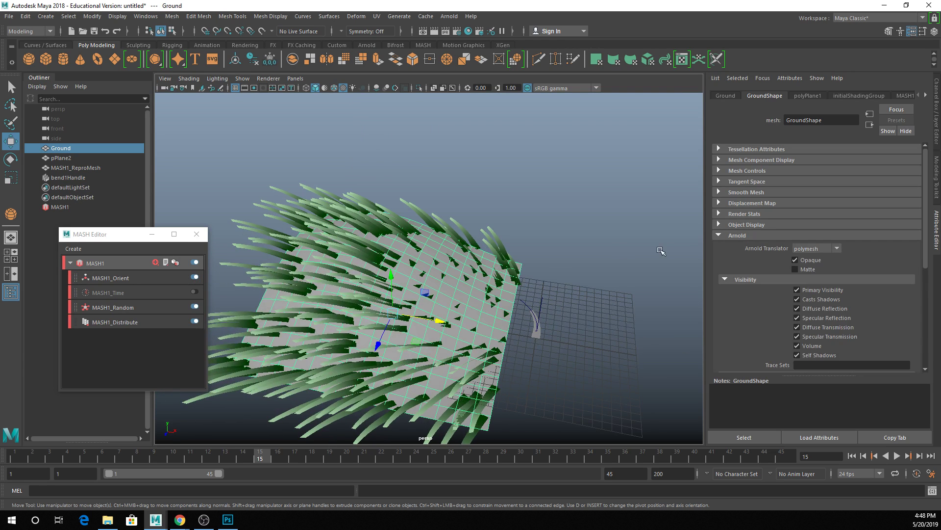
# Reduce the MASH1_Orient node's Strength to 0.825 and inspect the blades from several angles.
pyautogui.click(123, 278)
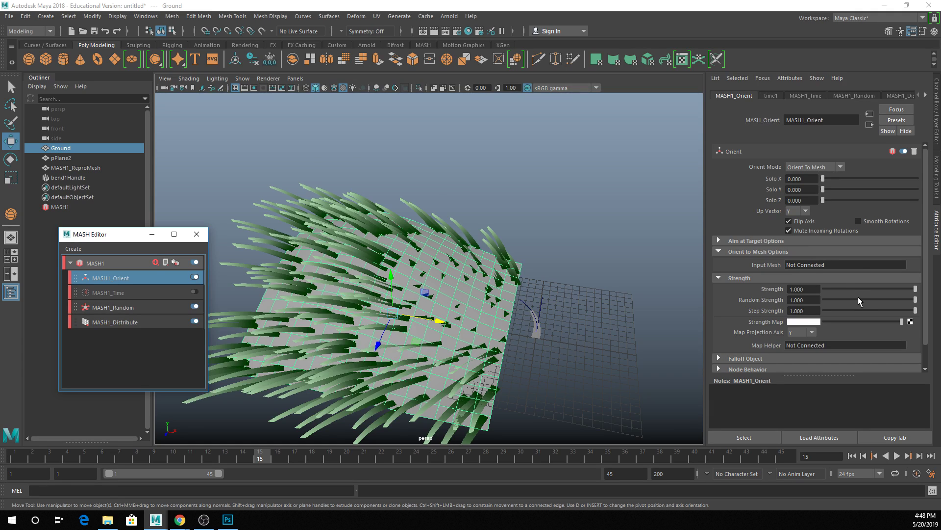
pyautogui.moveTo(858, 297); pyautogui.dragTo(916, 299)
pyautogui.keyDown('alt'); pyautogui.moveTo(549, 313); pyautogui.dragTo(563, 269); pyautogui.keyUp('alt')
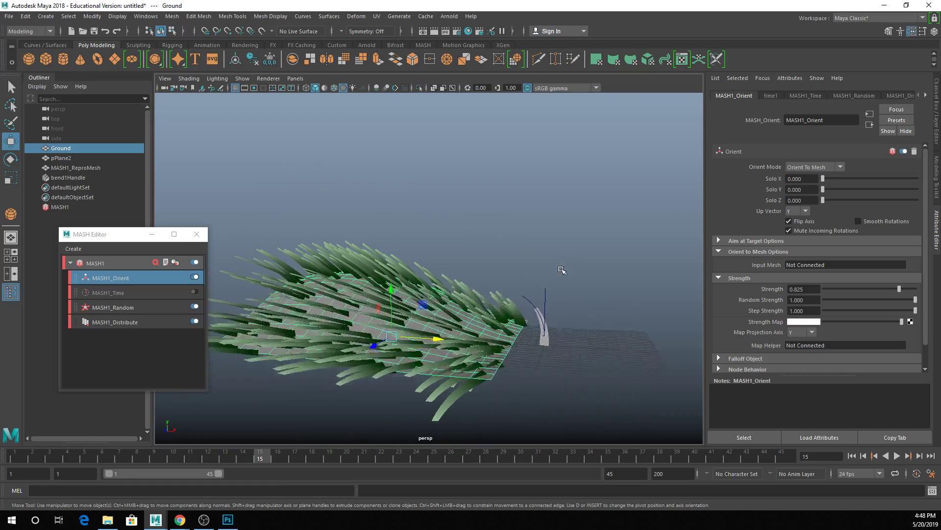
pyautogui.keyDown('alt'); pyautogui.moveTo(547, 330); pyautogui.dragTo(523, 359); pyautogui.keyUp('alt')
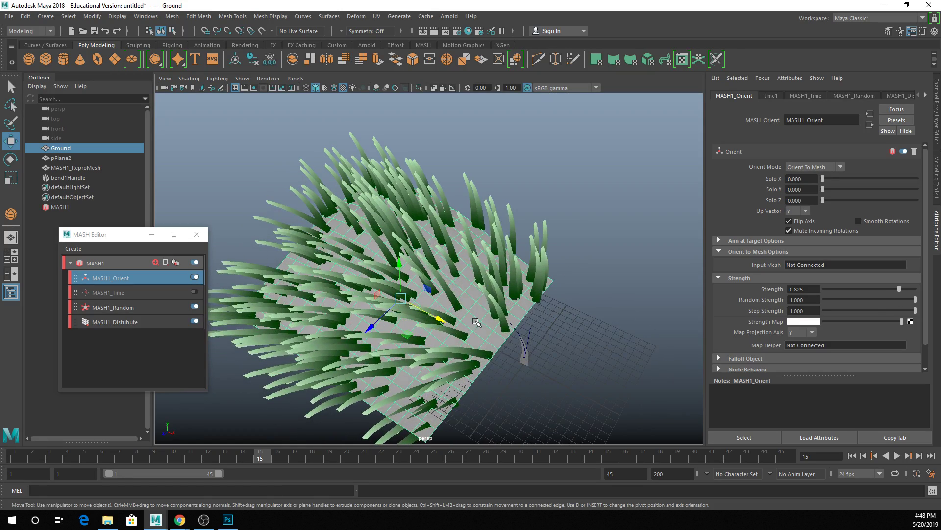
pyautogui.keyDown('alt'); pyautogui.moveTo(470, 327); pyautogui.dragTo(478, 446); pyautogui.keyUp('alt')
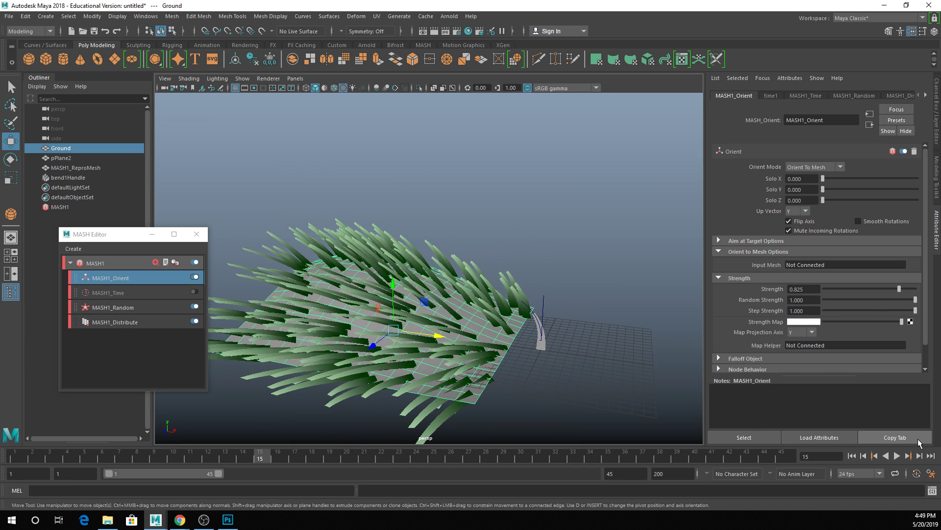
# Play back the oriented grass, toggle the Random node off and on, and preview the animation again.
pyautogui.click(897, 455)
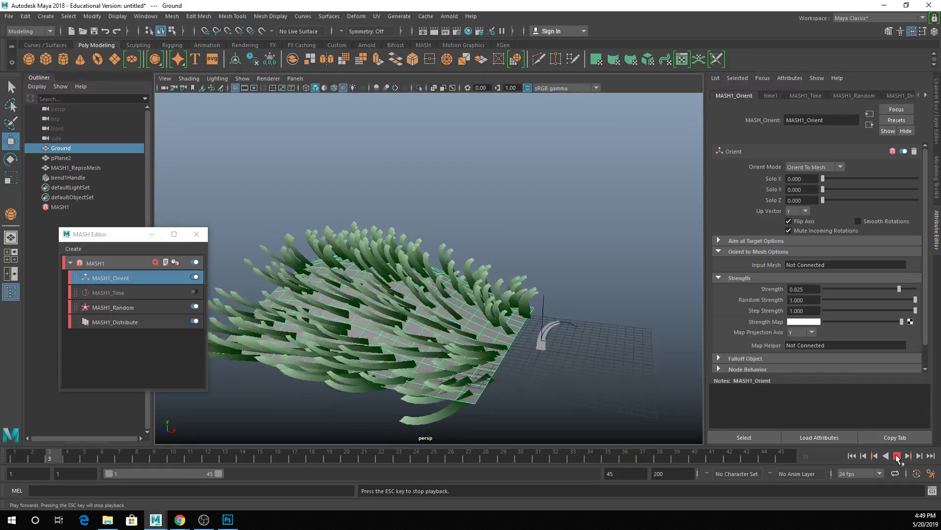
pyautogui.click(897, 456)
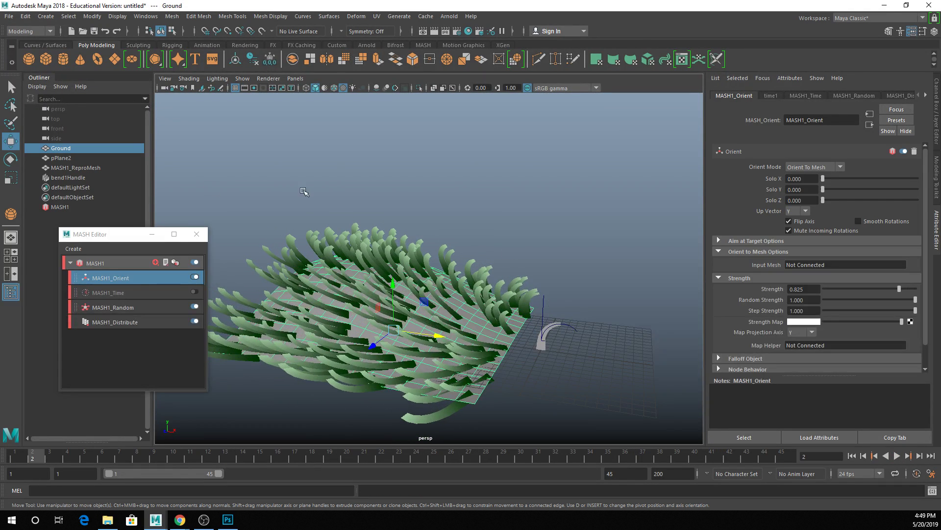
pyautogui.click(195, 307)
pyautogui.click(196, 307)
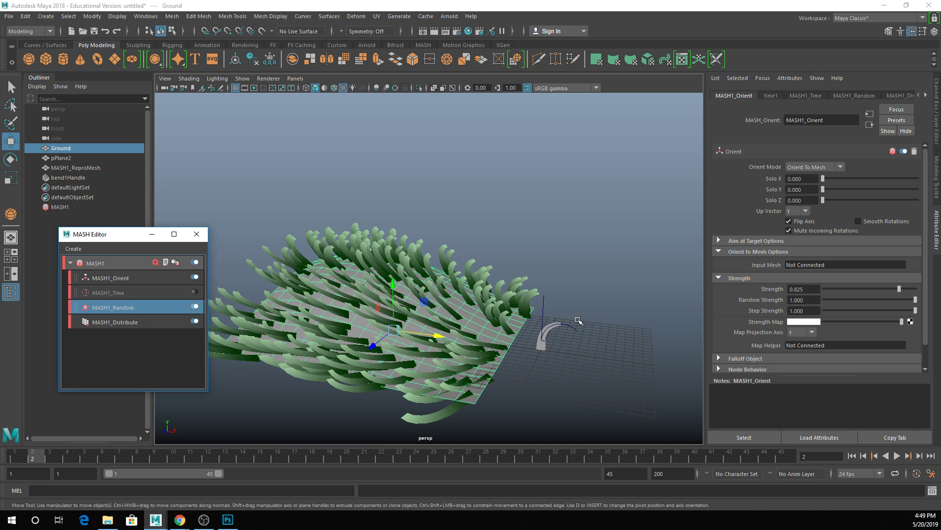
pyautogui.click(896, 455)
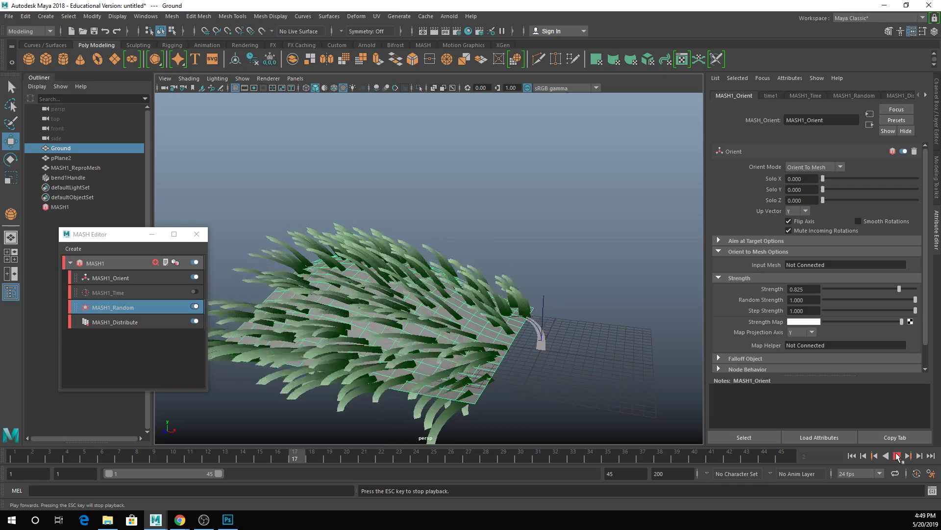
pyautogui.press('Escape')
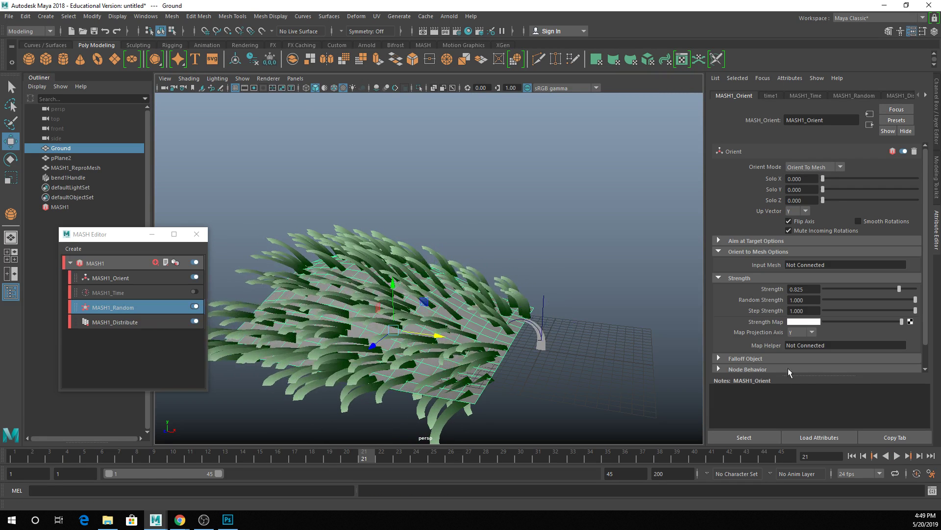
# Create a falloff object for the MASH1_Orient node.
pyautogui.scroll(-1, 784, 226)
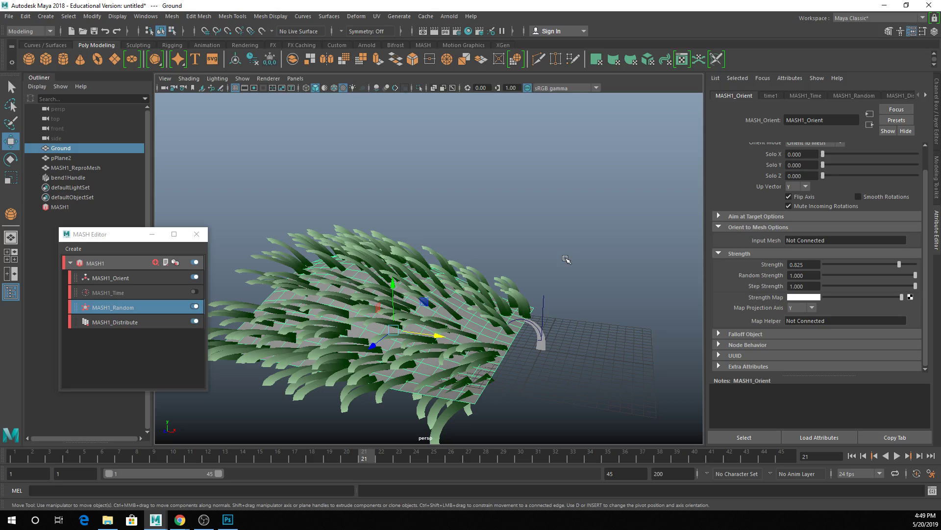
pyautogui.click(744, 334)
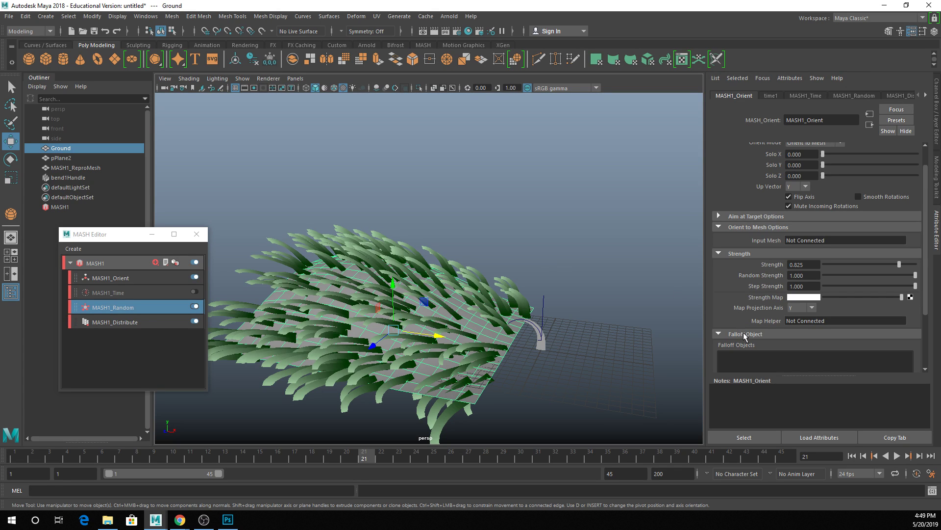
pyautogui.scroll(-3, 743, 316)
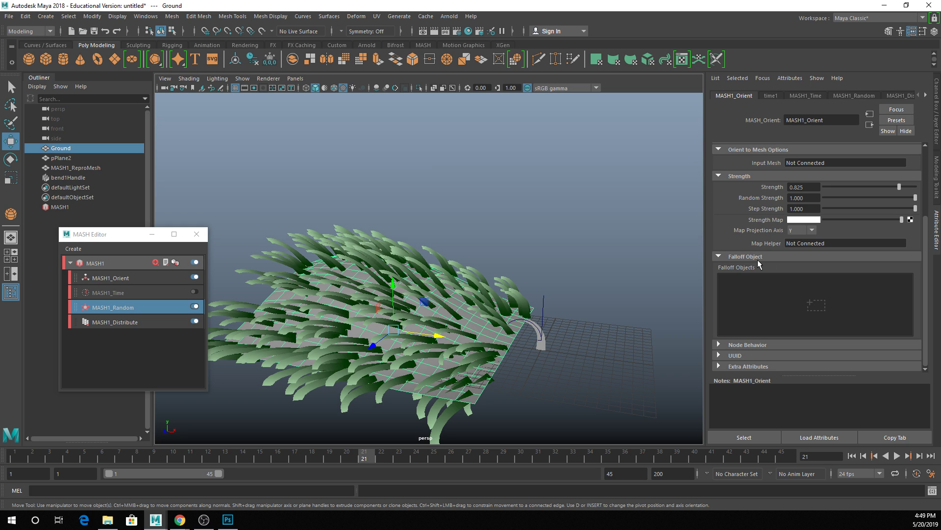
pyautogui.rightClick(745, 283)
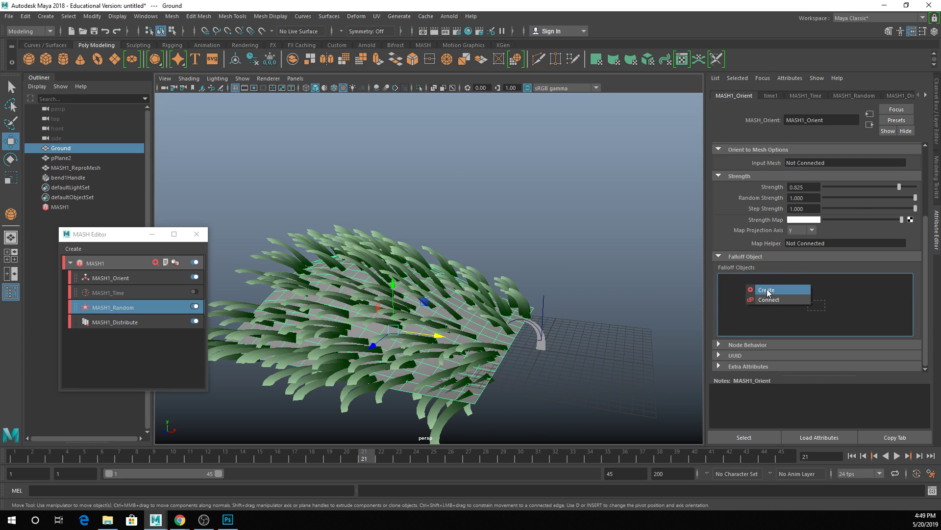
pyautogui.click(767, 290)
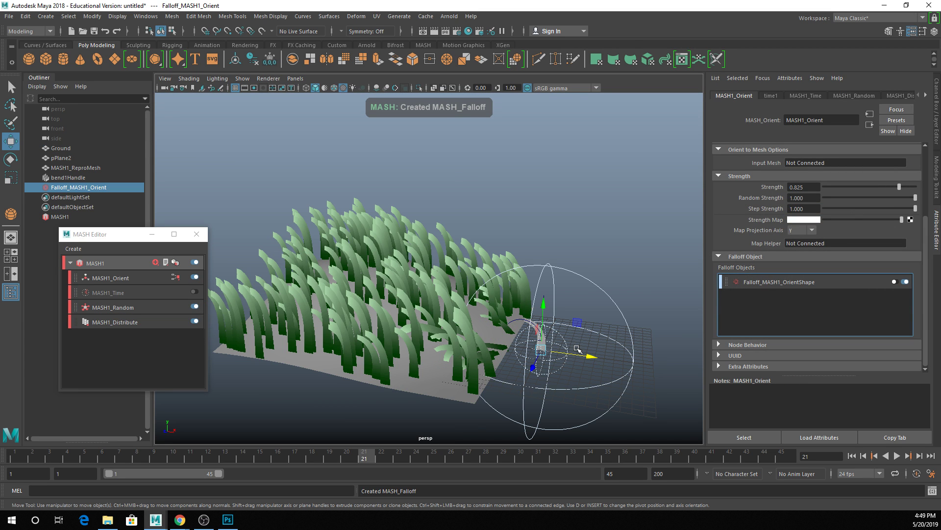
# Move the Orient falloff sphere over the middle of the grass field and inspect how the blades inside it bend.
pyautogui.keyDown('alt'); pyautogui.moveTo(593, 341); pyautogui.dragTo(290, 323); pyautogui.keyUp('alt')
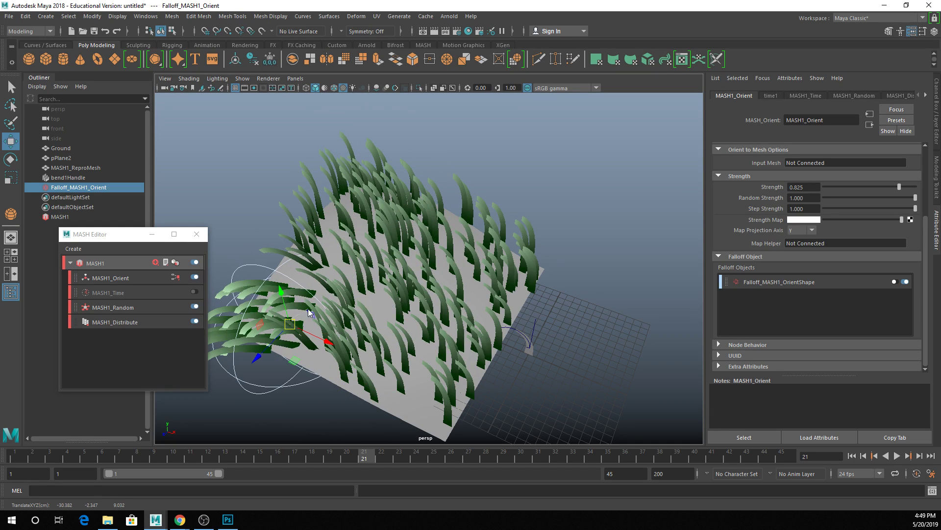
pyautogui.keyDown('alt'); pyautogui.moveTo(342, 298); pyautogui.dragTo(396, 278); pyautogui.keyUp('alt')
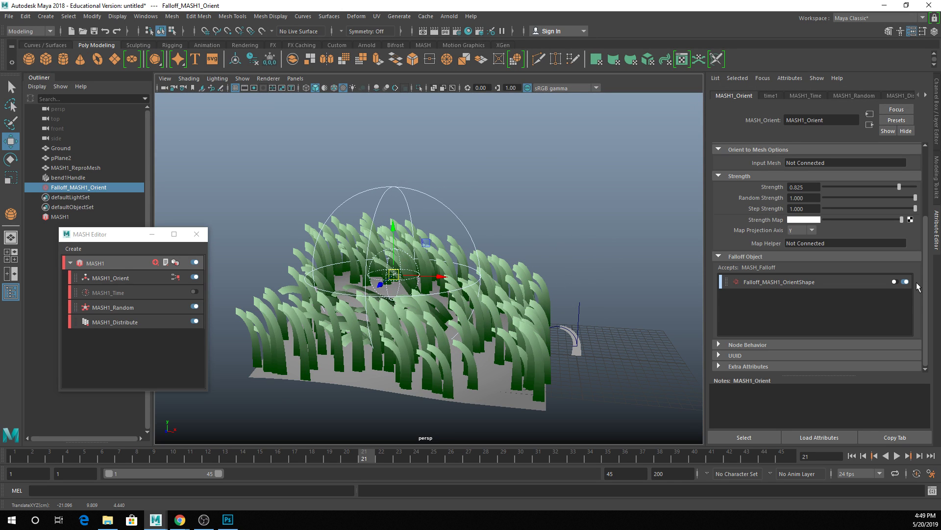
pyautogui.keyDown('alt'); pyautogui.moveTo(452, 276); pyautogui.dragTo(454, 321); pyautogui.keyUp('alt')
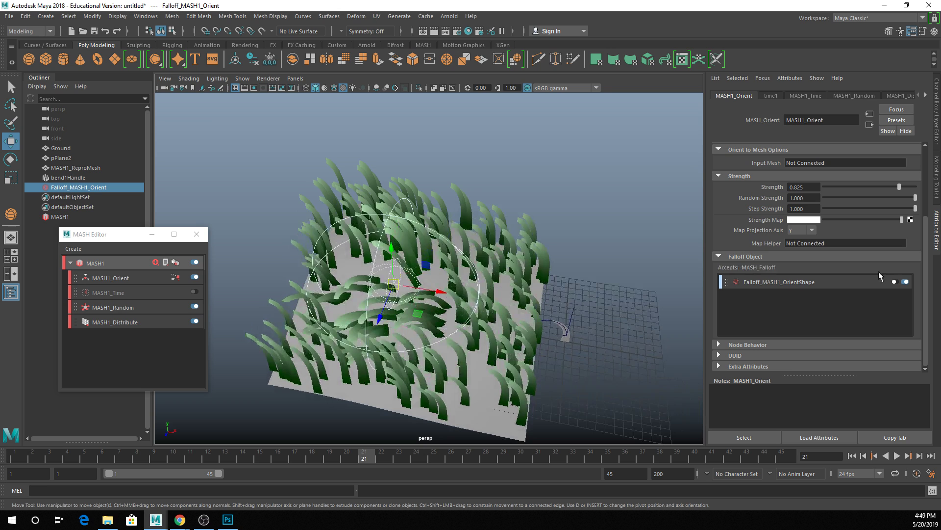
# Toggle the Orient node's falloff off and on twice to compare the blades with and without it.
pyautogui.click(906, 283)
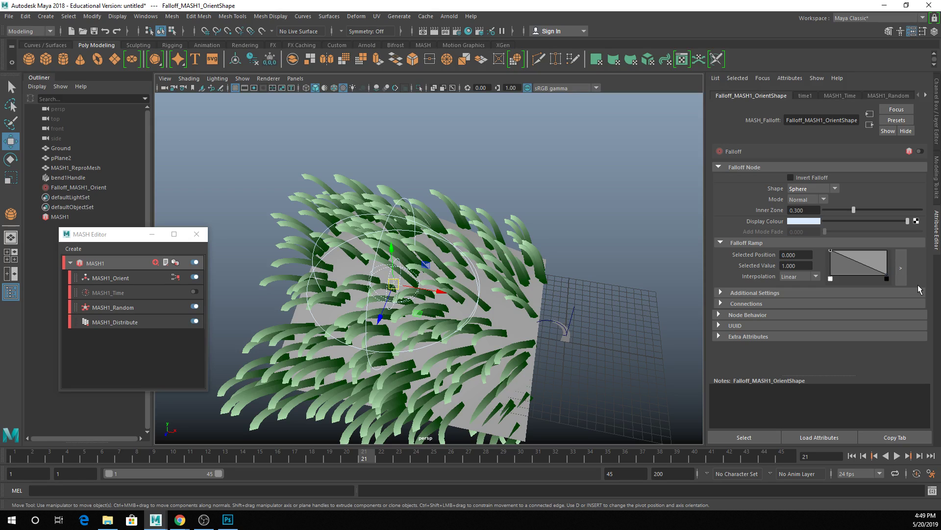
pyautogui.click(114, 278)
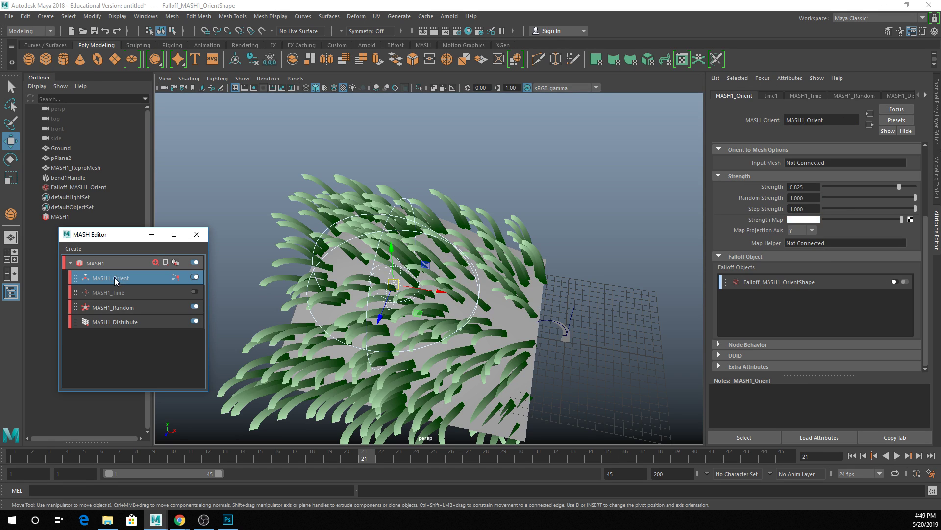
pyautogui.click(905, 282)
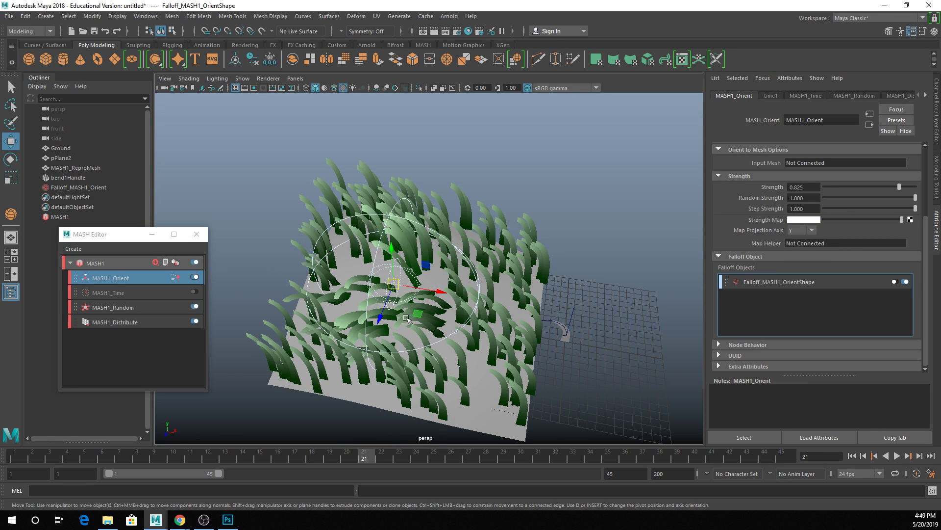
pyautogui.click(904, 282)
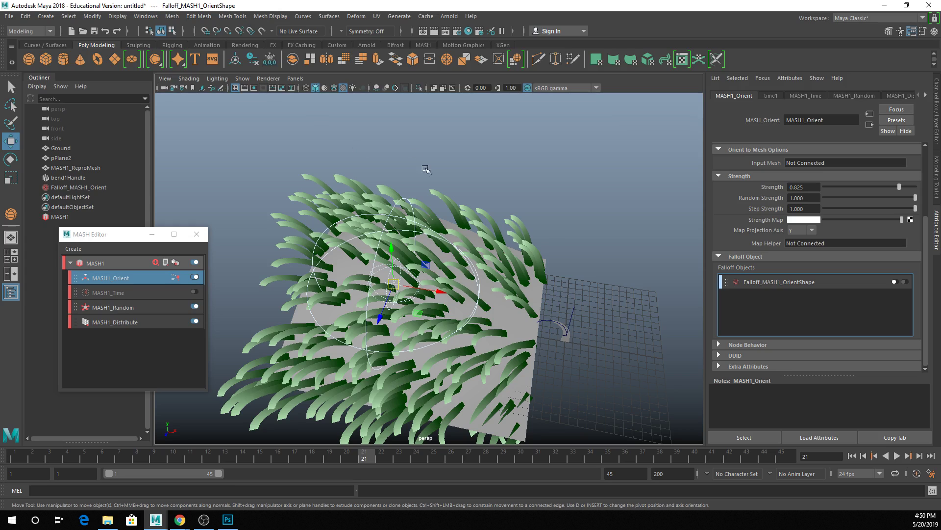
pyautogui.click(905, 282)
# Select the falloff sphere and test its Inner Zone at 1.000 and 0.000 on the grass blades.
pyautogui.click(380, 255)
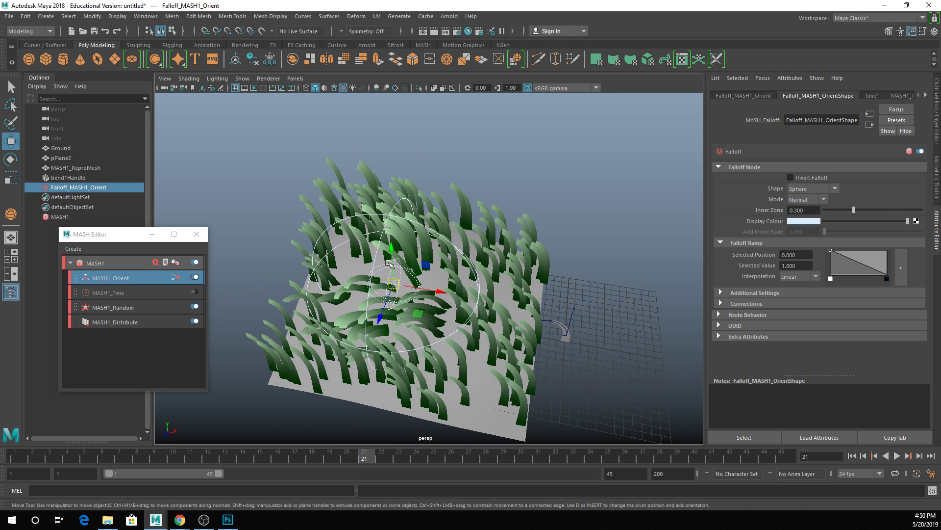
pyautogui.keyDown('alt'); pyautogui.moveTo(522, 267); pyautogui.dragTo(632, 223); pyautogui.keyUp('alt')
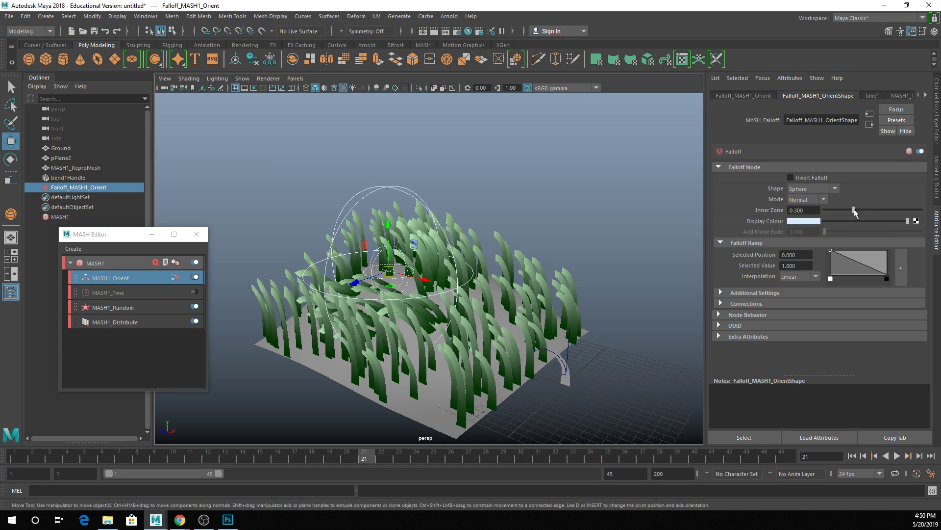
pyautogui.moveTo(855, 212); pyautogui.dragTo(933, 215)
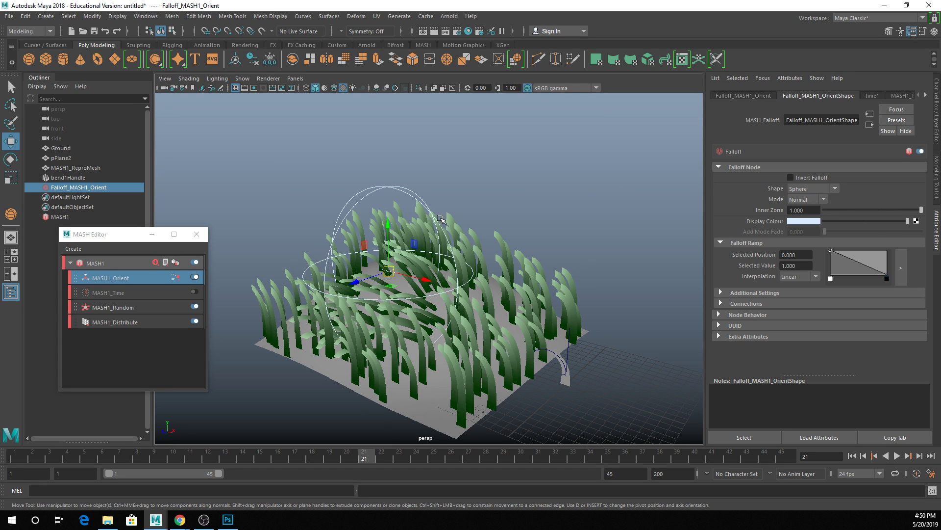
pyautogui.keyDown('alt'); pyautogui.moveTo(441, 220); pyautogui.dragTo(432, 251); pyautogui.keyUp('alt')
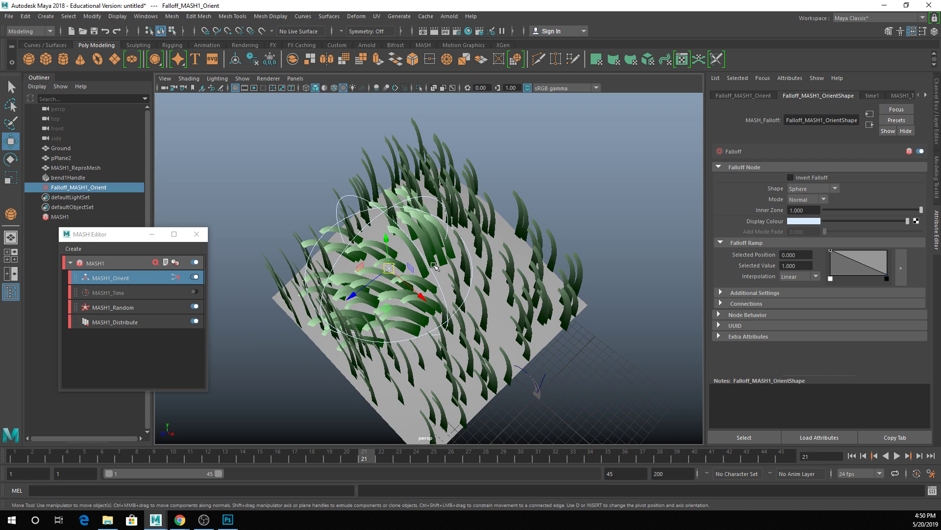
pyautogui.moveTo(424, 295); pyautogui.dragTo(369, 289)
pyautogui.click(824, 210)
# Scrub to frame 14 and move the falloff sphere to the near corner of the ground.
pyautogui.keyDown('alt'); pyautogui.moveTo(422, 346); pyautogui.dragTo(327, 346); pyautogui.keyUp('alt')
pyautogui.moveTo(344, 454); pyautogui.dragTo(243, 451)
pyautogui.keyDown('alt'); pyautogui.moveTo(326, 345); pyautogui.dragTo(419, 339); pyautogui.keyUp('alt')
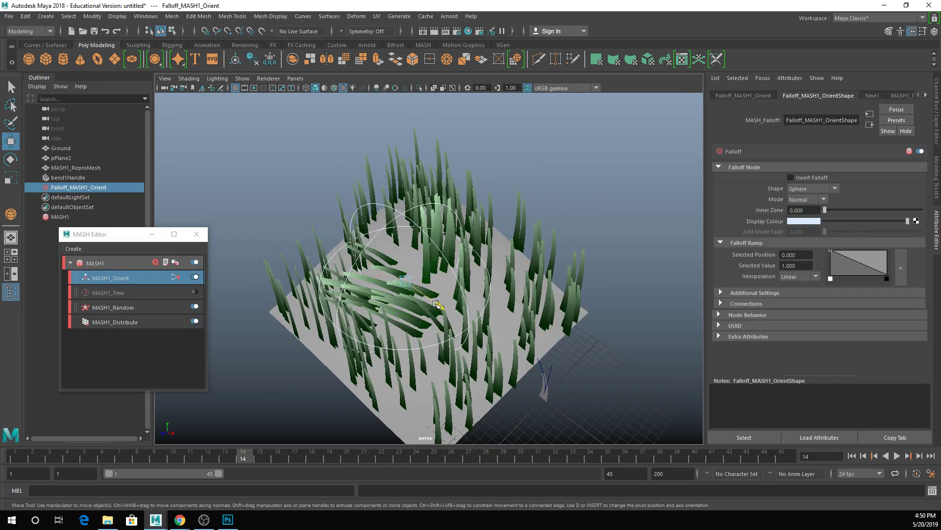
pyautogui.moveTo(436, 304); pyautogui.dragTo(506, 355)
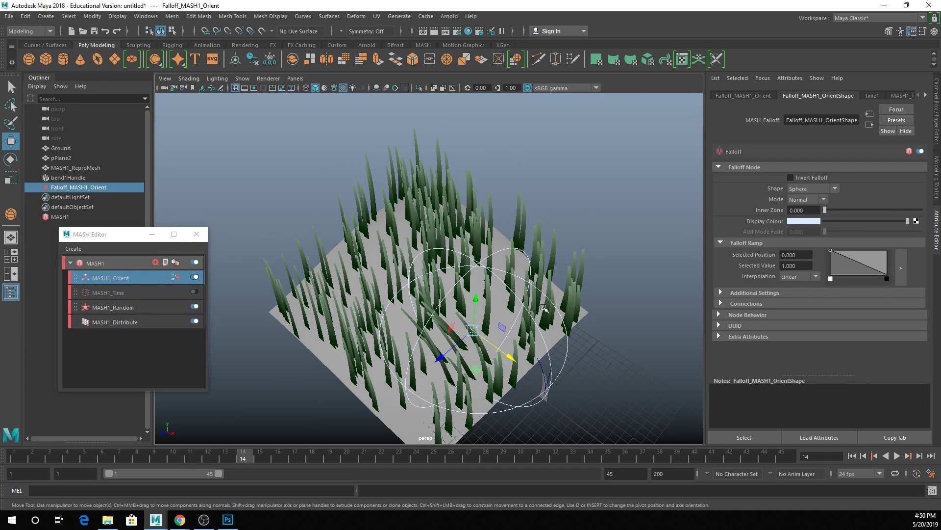
pyautogui.keyDown('alt'); pyautogui.moveTo(544, 308); pyautogui.dragTo(315, 350); pyautogui.keyUp('alt')
pyautogui.keyDown('alt'); pyautogui.moveTo(314, 350); pyautogui.dragTo(480, 333); pyautogui.keyUp('alt')
pyautogui.moveTo(495, 268); pyautogui.dragTo(546, 280)
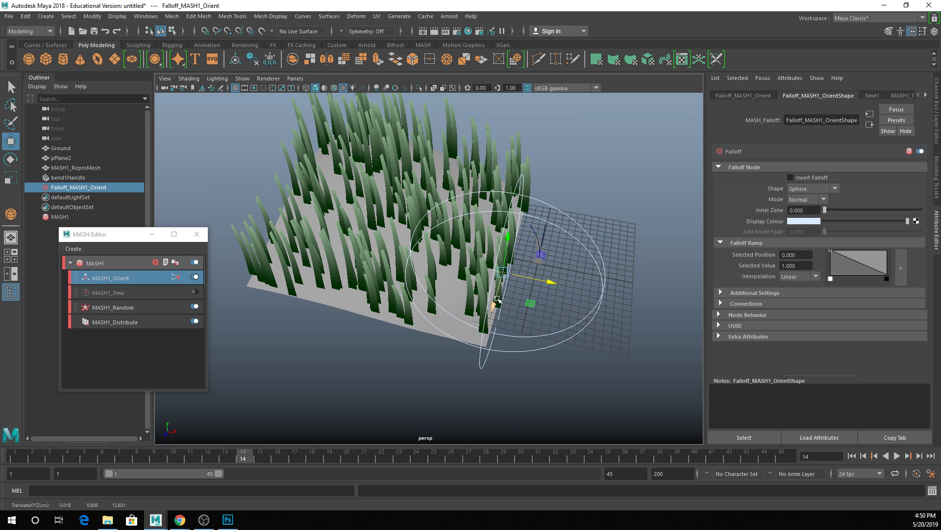
pyautogui.moveTo(498, 300); pyautogui.dragTo(485, 382)
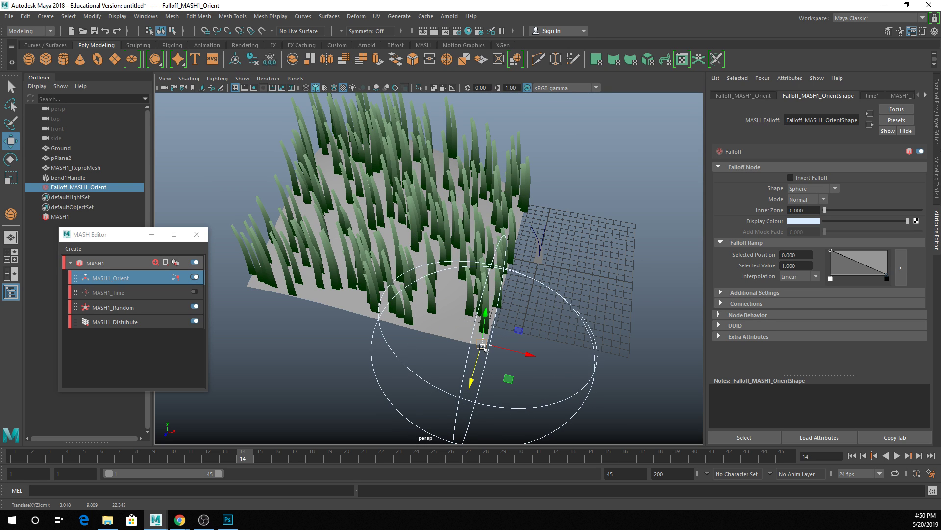
pyautogui.moveTo(482, 346); pyautogui.dragTo(469, 361)
# Key the falloff sphere at frame 1 on the near corner and at frame 45 beyond the ground's far side.
pyautogui.hotkey('alt', 'shift', 'v')
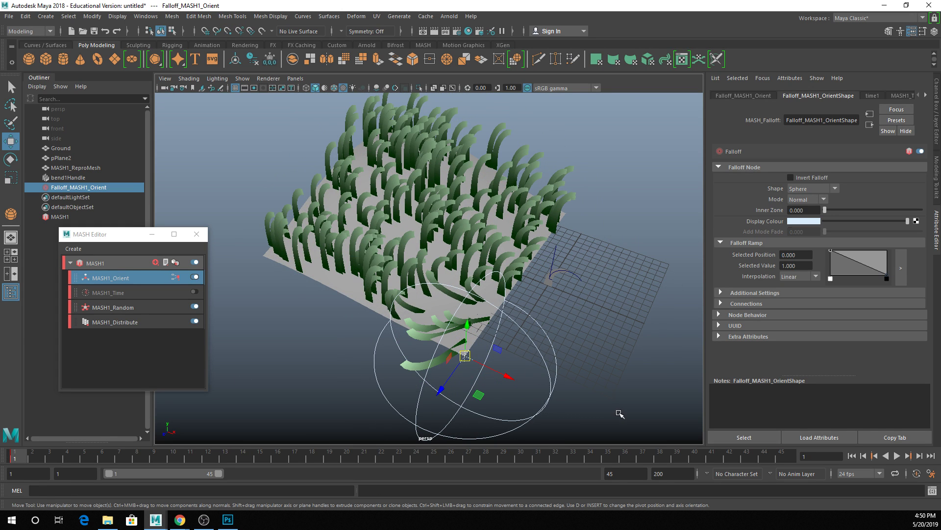
pyautogui.moveTo(738, 458); pyautogui.dragTo(784, 458)
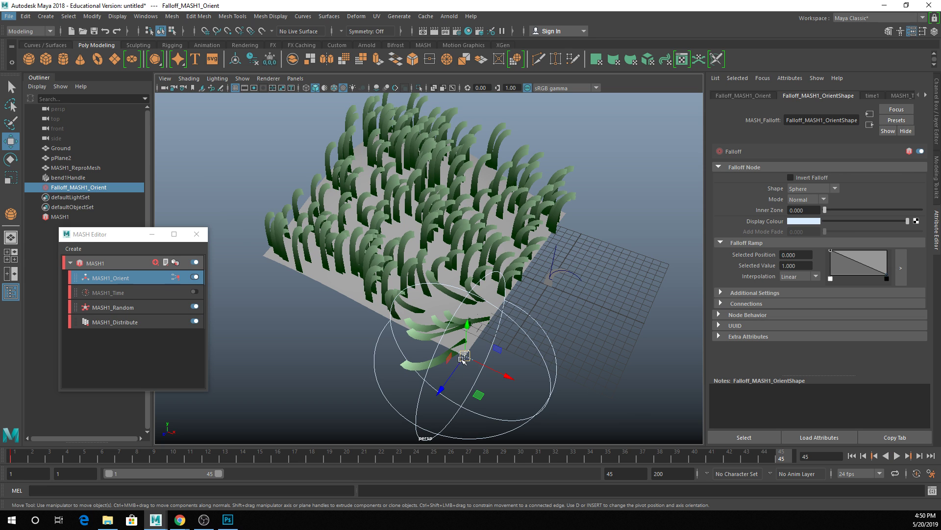
pyautogui.moveTo(467, 325); pyautogui.dragTo(474, 247)
pyautogui.scroll(-3, 444, 262)
pyautogui.keyDown('alt'); pyautogui.moveTo(436, 260); pyautogui.dragTo(471, 338, button='middle'); pyautogui.keyUp('alt')
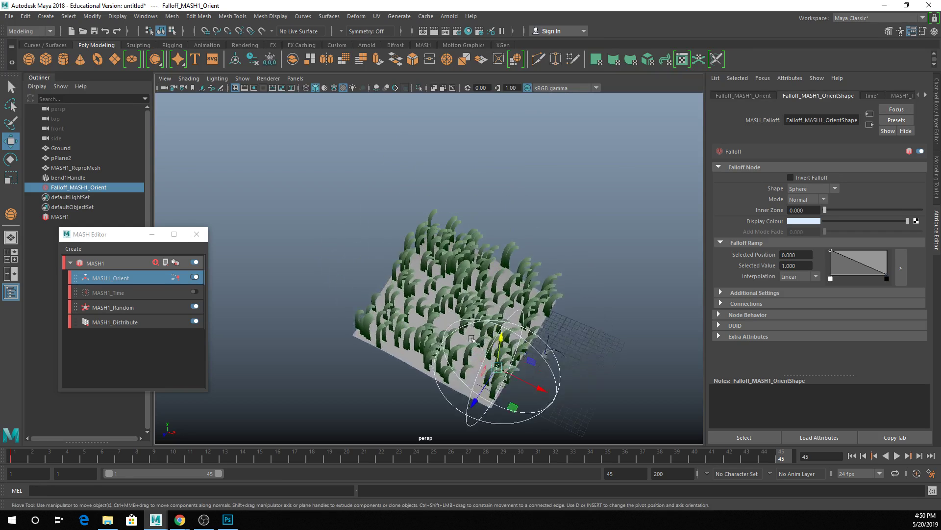
pyautogui.keyDown('alt'); pyautogui.moveTo(471, 339); pyautogui.dragTo(347, 189); pyautogui.keyUp('alt')
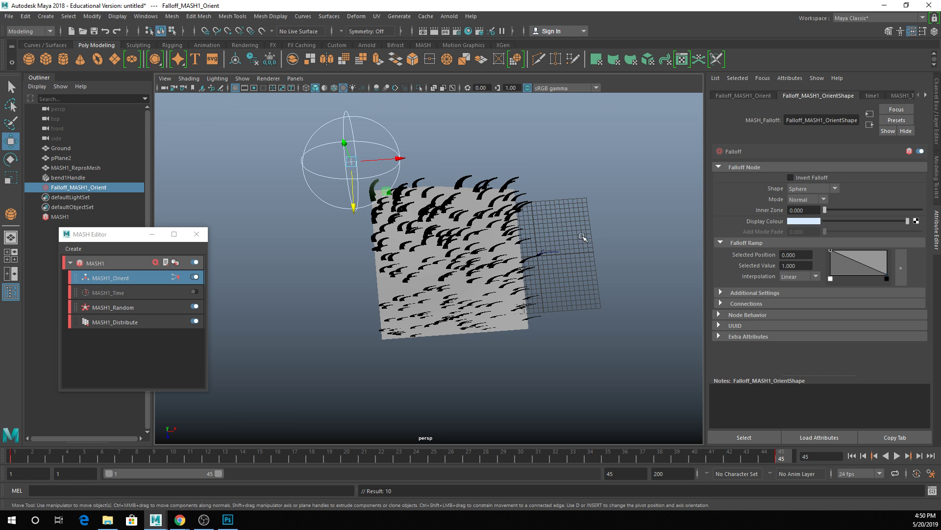
pyautogui.keyDown('alt'); pyautogui.moveTo(578, 270); pyautogui.dragTo(510, 226); pyautogui.keyUp('alt')
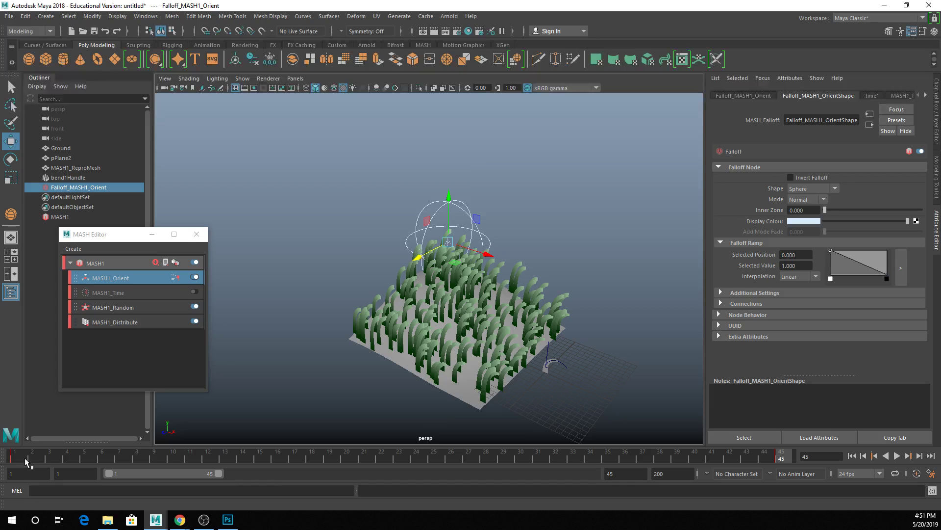
# Play back the falloff sphere sweeping across the grass, viewing it from another angle.
pyautogui.hotkey('alt', 'v')
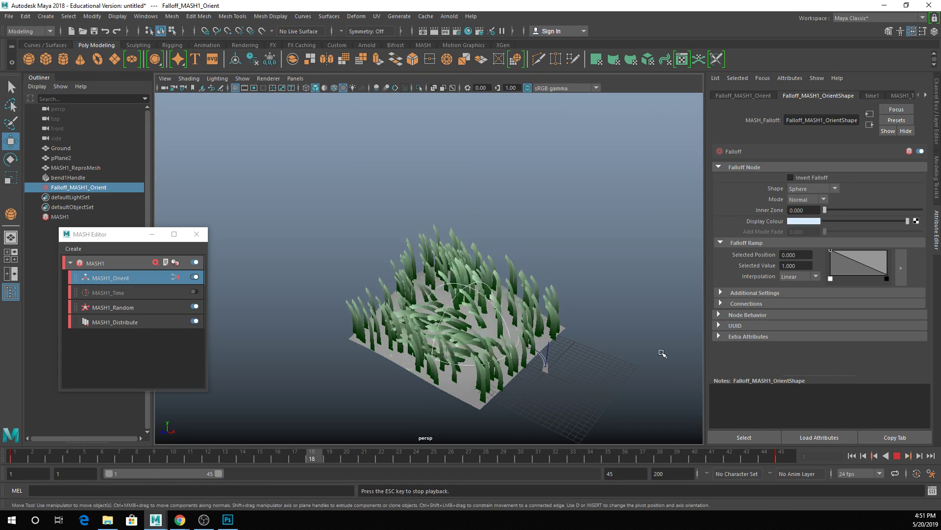
pyautogui.keyDown('alt'); pyautogui.moveTo(657, 353); pyautogui.dragTo(628, 326); pyautogui.keyUp('alt')
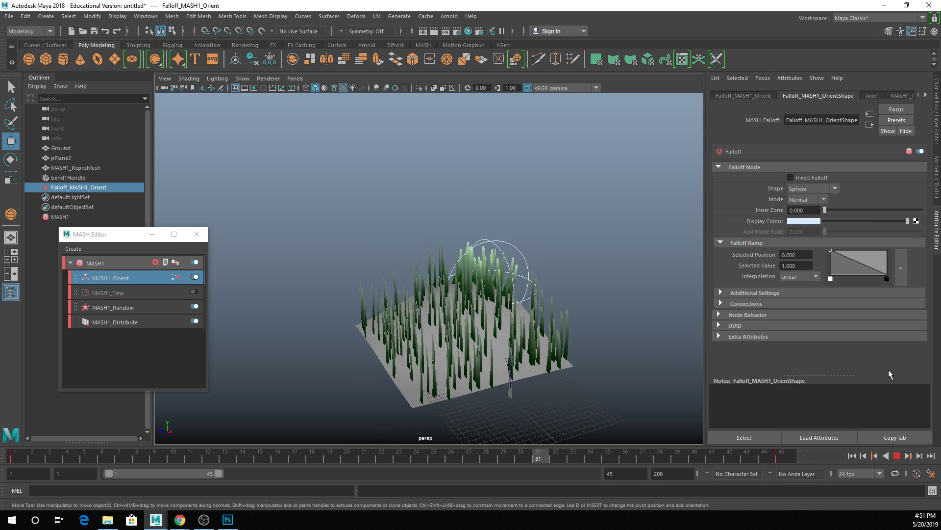
pyautogui.click(903, 456)
# Change the falloff's Shape to Cube, play the animation, and review the other shape options.
pyautogui.click(812, 188)
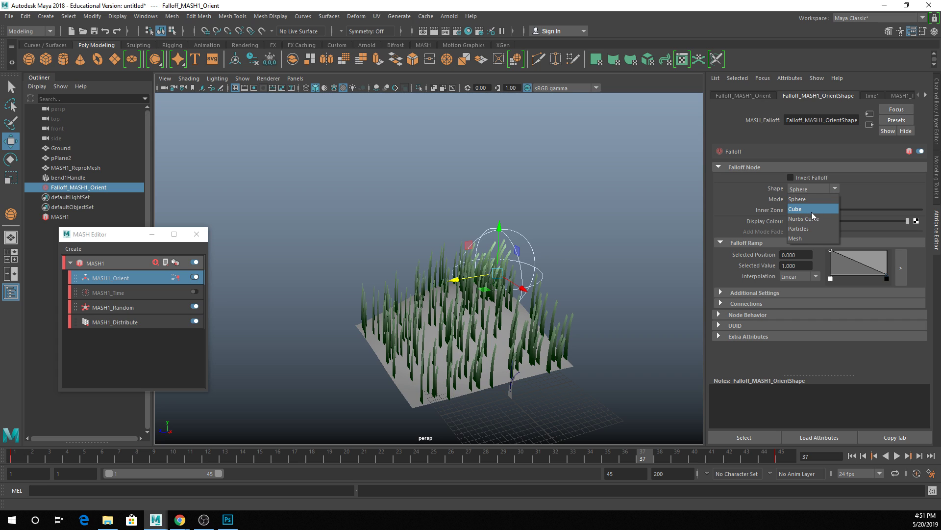
pyautogui.click(812, 209)
pyautogui.click(897, 456)
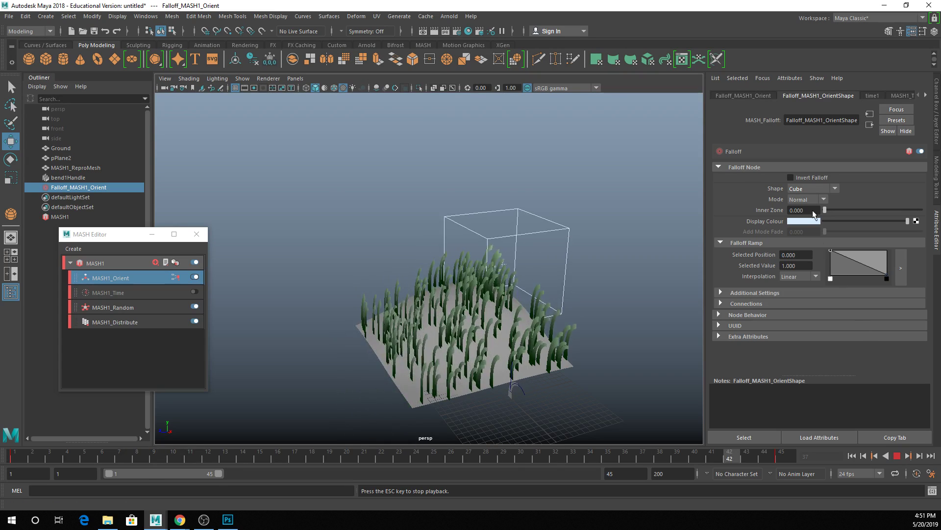
pyautogui.click(808, 188)
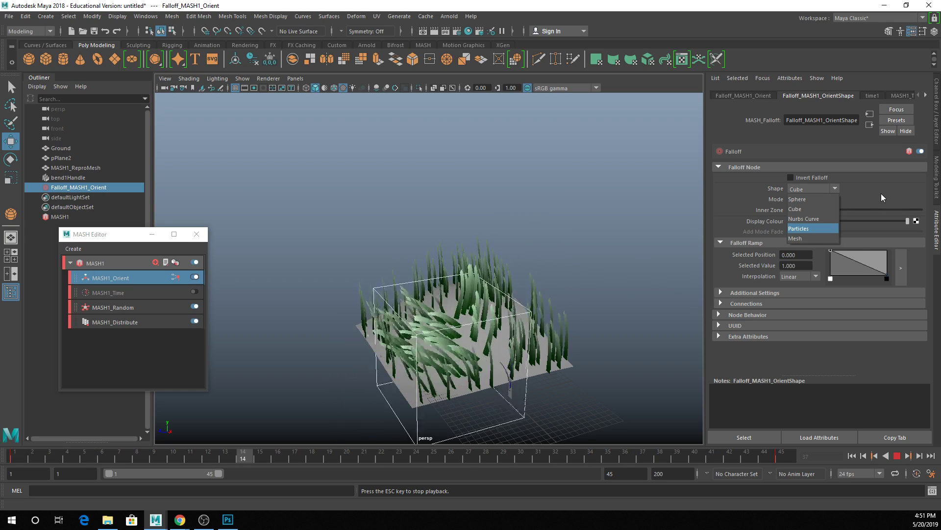
# Set the cube falloff's Inner Zone to 0.179 during playback and stop the animation at frame 16.
pyautogui.click(832, 210)
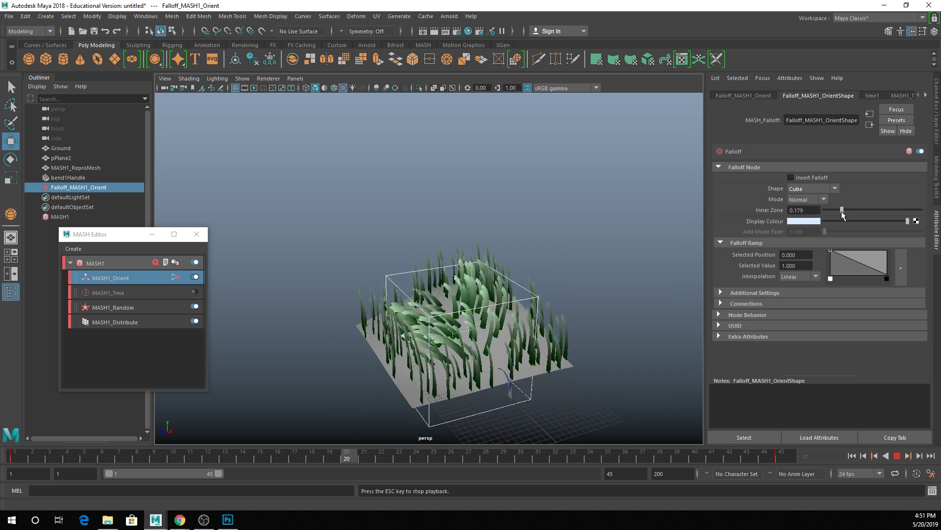
pyautogui.moveTo(832, 211); pyautogui.dragTo(842, 215)
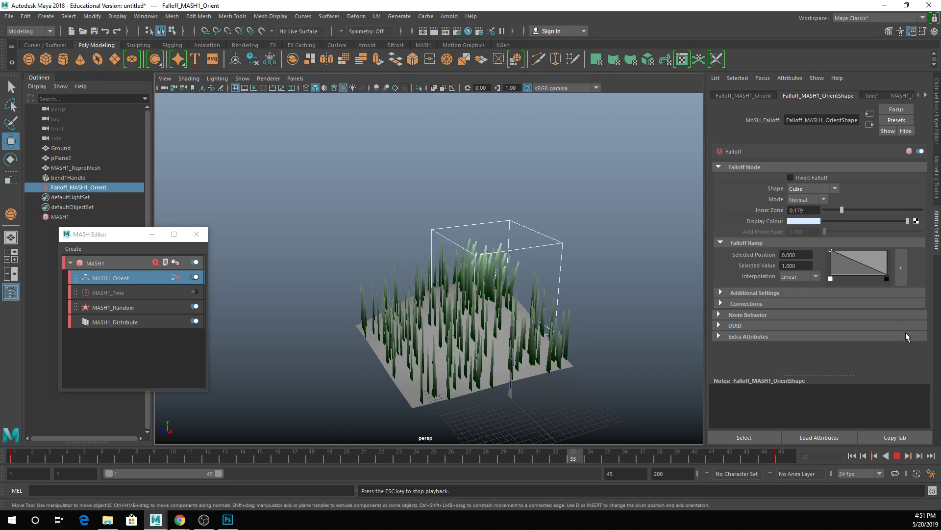
pyautogui.click(896, 456)
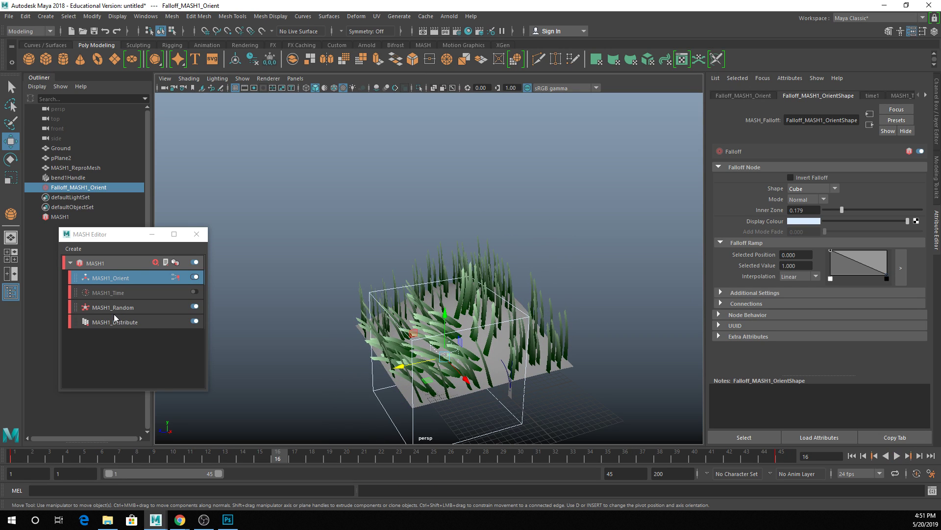
# Disable the falloff object on the MASH1_Orient node.
pyautogui.click(133, 281)
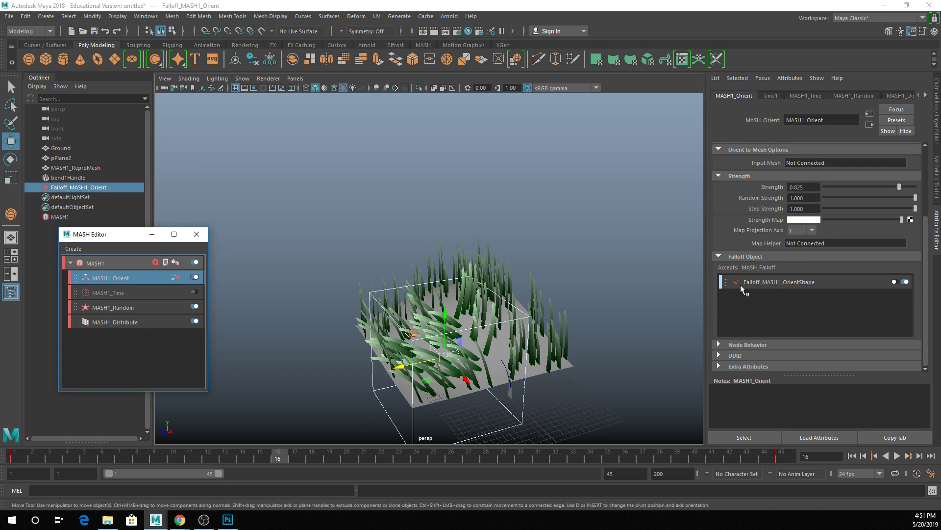
pyautogui.click(905, 281)
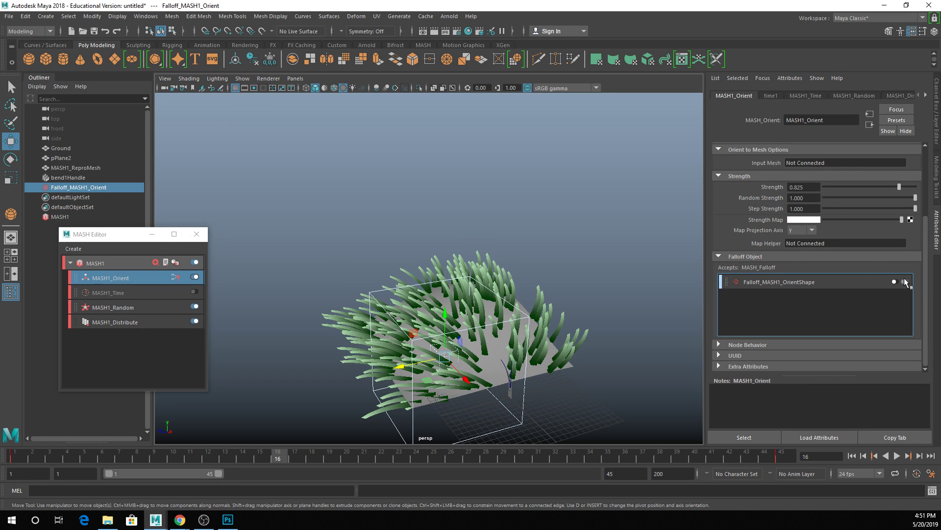
# Try lowering the Orient node's Strength to 0.514 and undo the change.
pyautogui.click(719, 257)
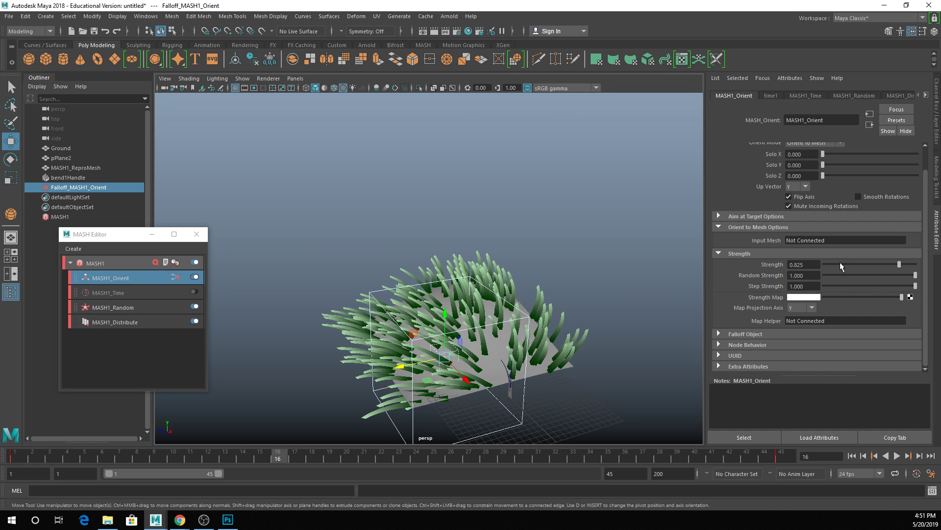
pyautogui.moveTo(841, 265); pyautogui.dragTo(869, 253)
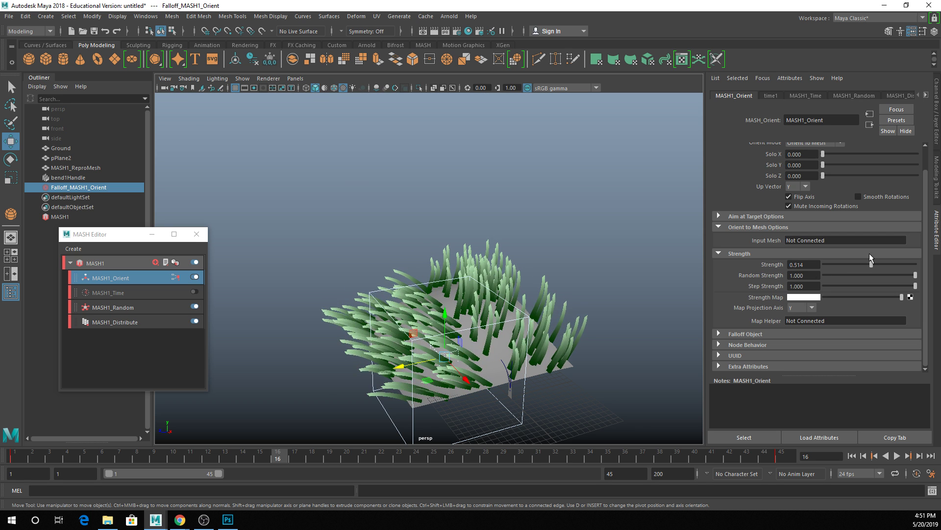
pyautogui.hotkey('ctrl', 'z')
pyautogui.hotkey('ctrl', 'z')
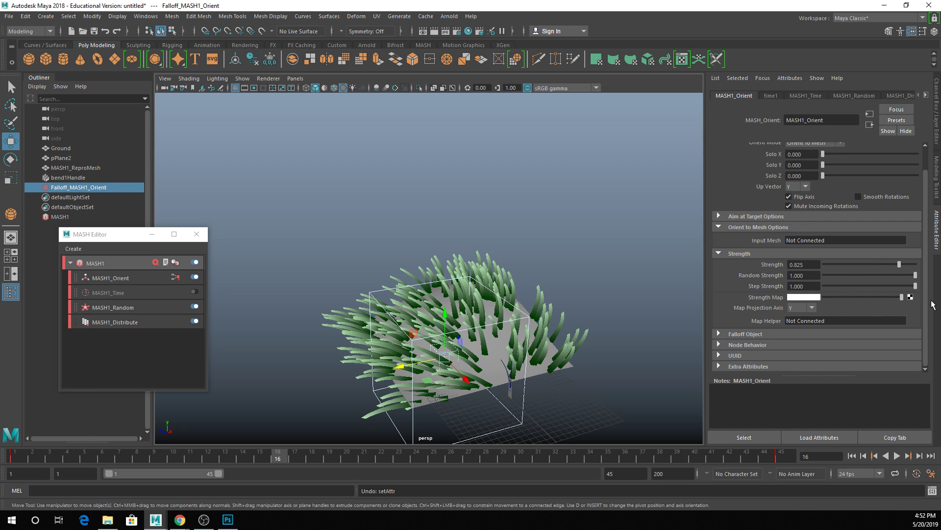
# Connect a Ramp texture to the Orient node's Strength Map and inspect the grass up close.
pyautogui.click(910, 297)
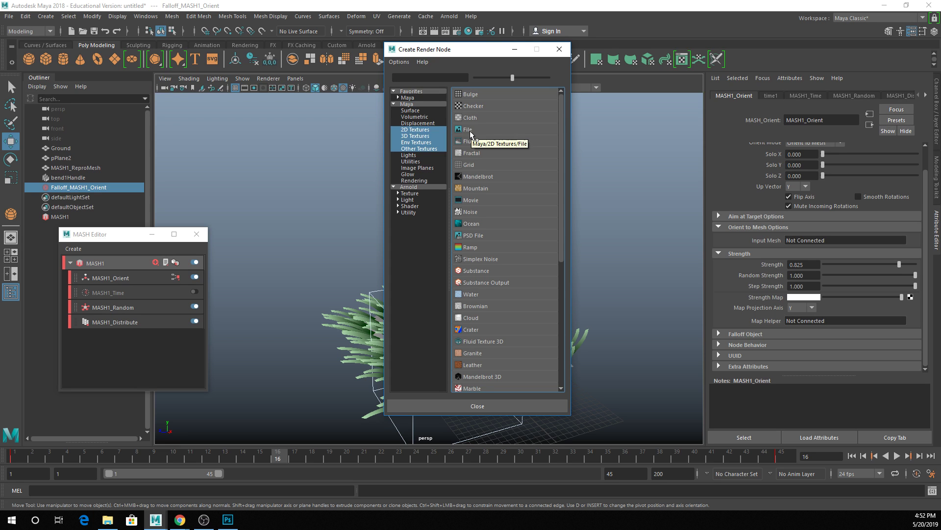
pyautogui.click(473, 248)
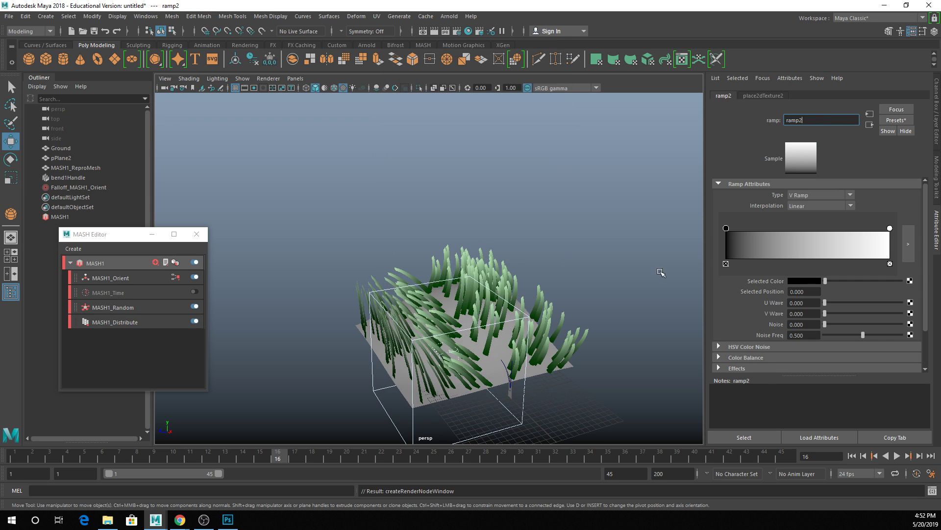
pyautogui.keyDown('alt'); pyautogui.moveTo(539, 285); pyautogui.dragTo(513, 278); pyautogui.keyUp('alt')
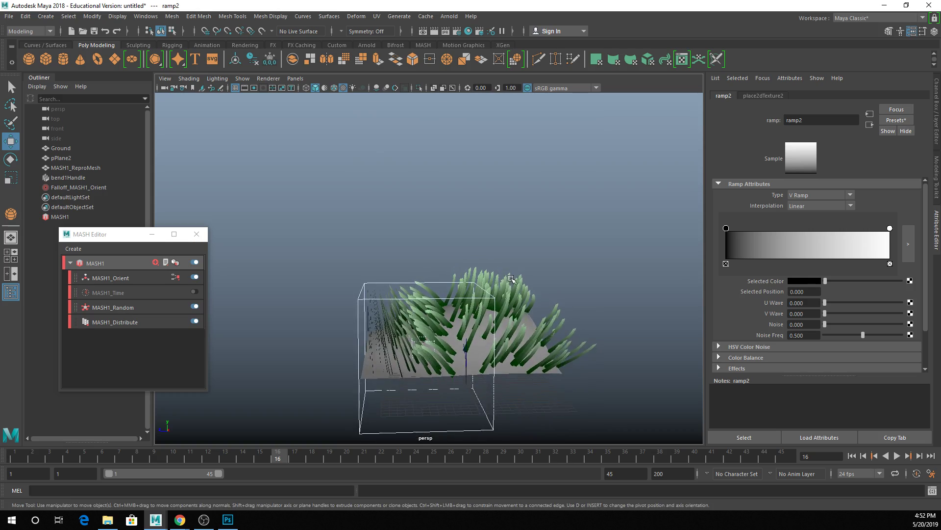
pyautogui.scroll(4, 518, 282)
pyautogui.keyDown('alt'); pyautogui.moveTo(520, 285); pyautogui.dragTo(523, 279, button='middle'); pyautogui.keyUp('alt')
pyautogui.keyDown('alt'); pyautogui.moveTo(523, 278); pyautogui.dragTo(517, 202); pyautogui.keyUp('alt')
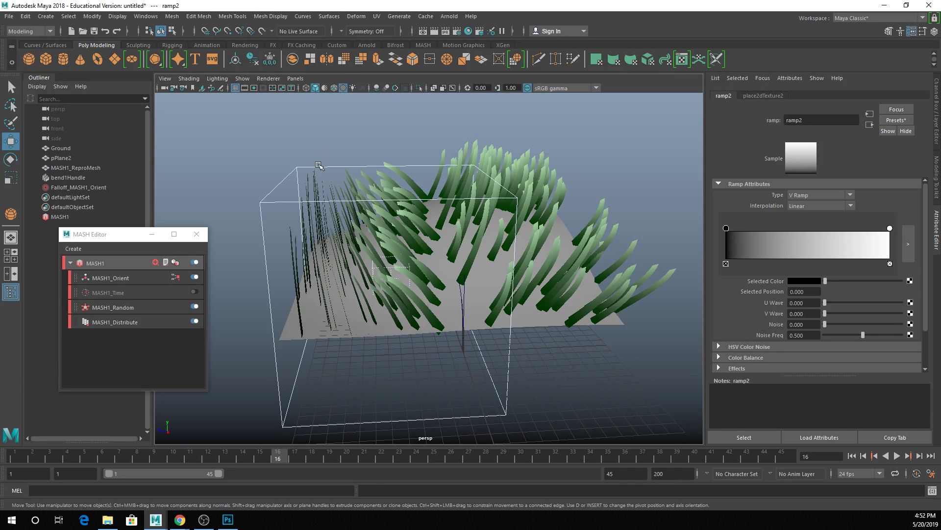
# Hide the falloff cube in the viewport.
pyautogui.click(293, 167)
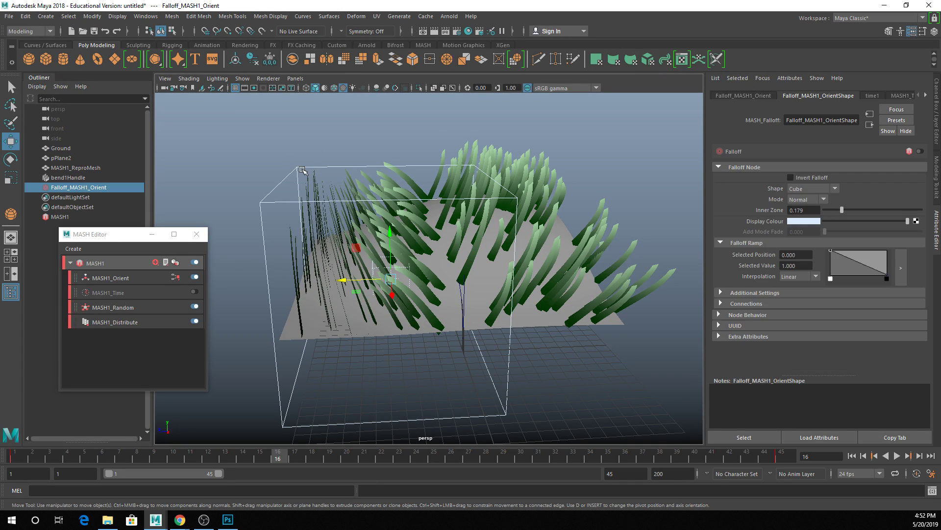
pyautogui.hotkey('ctrl', 'h')
pyautogui.keyDown('alt'); pyautogui.moveTo(298, 216); pyautogui.dragTo(484, 202); pyautogui.keyUp('alt')
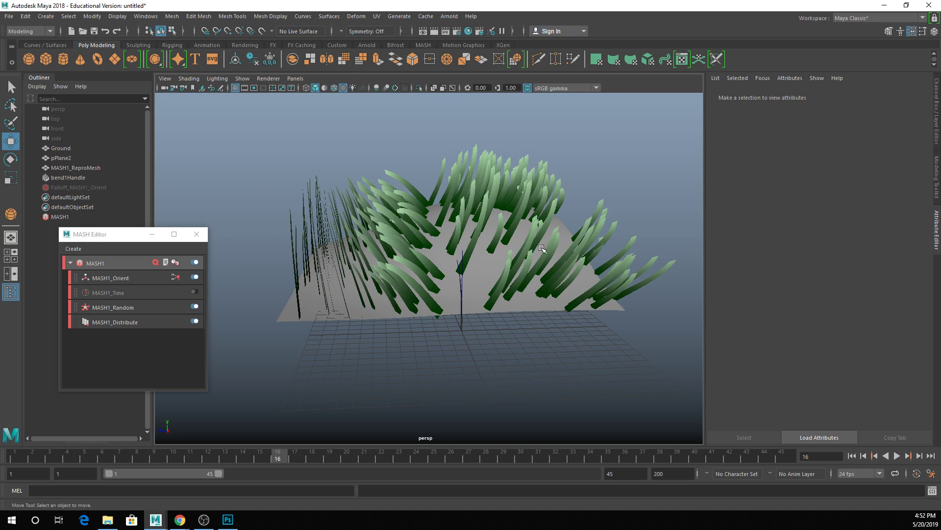
# Change the Strength Map ramp's Type to Diagonal Ramp and view the grass from above.
pyautogui.click(117, 278)
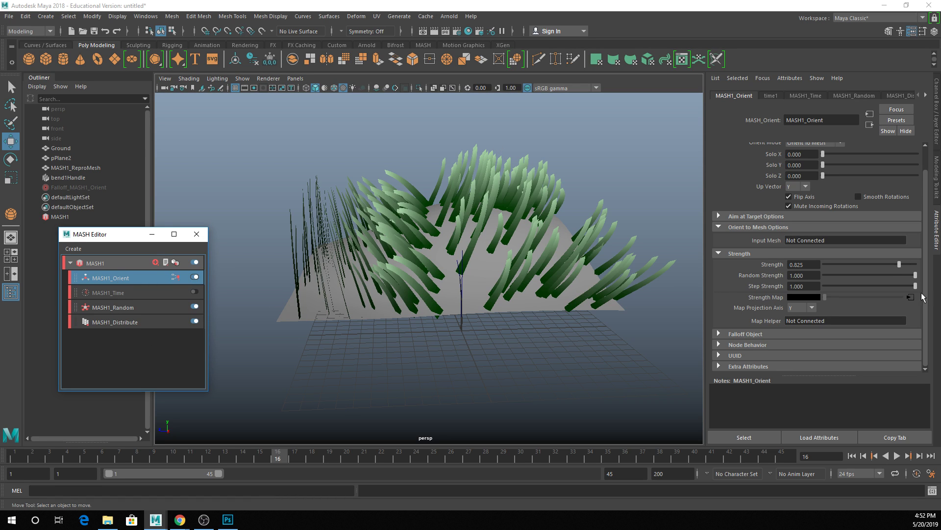
pyautogui.click(910, 297)
pyautogui.click(838, 195)
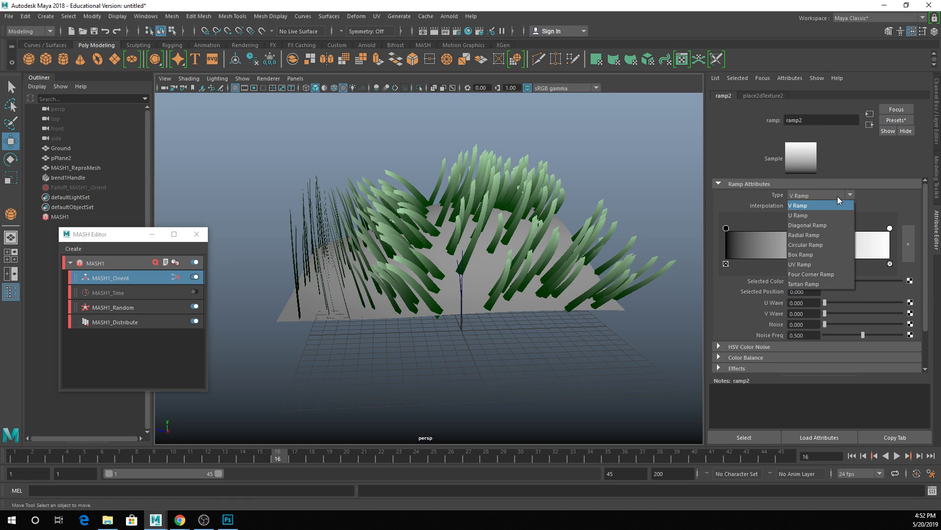
pyautogui.click(829, 223)
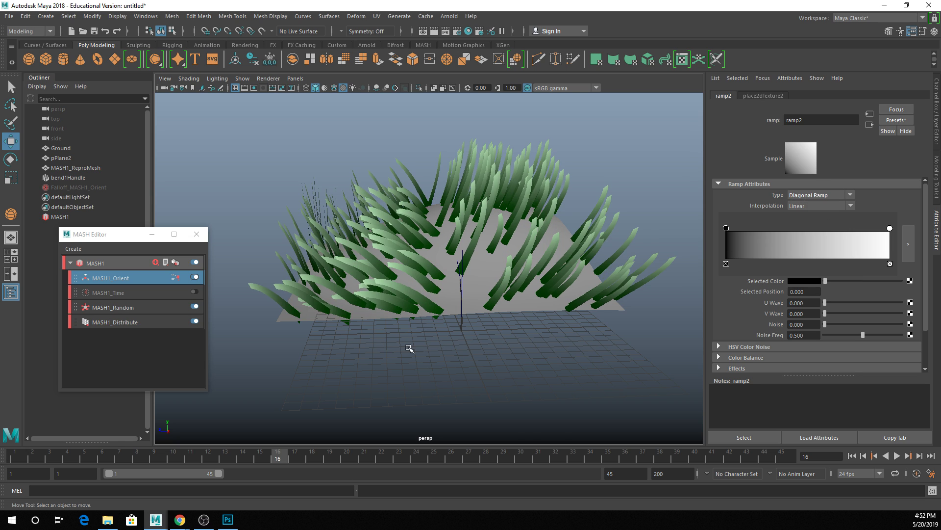
pyautogui.keyDown('alt'); pyautogui.moveTo(409, 347); pyautogui.dragTo(432, 346); pyautogui.keyUp('alt')
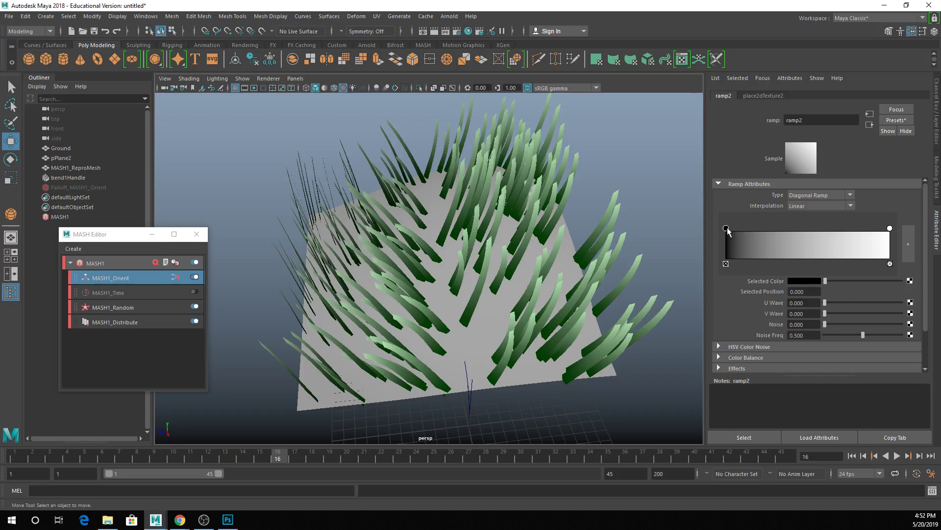
# Give the ramp a white start marker and a separate black marker, sliding the black one to position 0.970.
pyautogui.moveTo(726, 228); pyautogui.dragTo(757, 229)
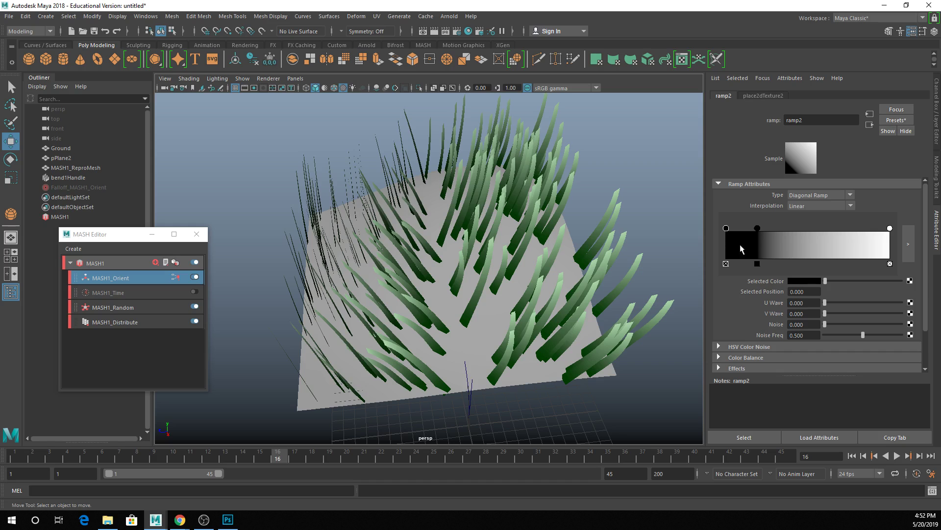
pyautogui.moveTo(825, 281); pyautogui.dragTo(930, 286)
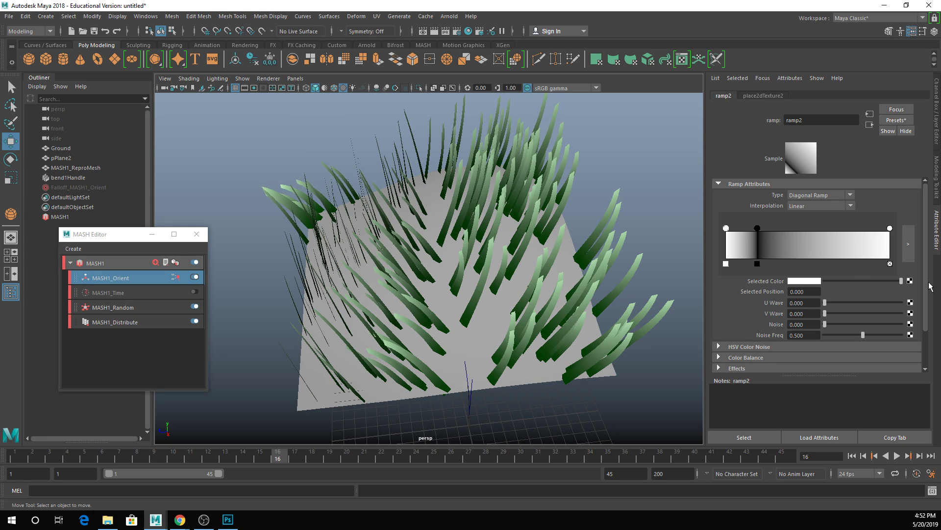
pyautogui.moveTo(762, 228); pyautogui.dragTo(729, 229)
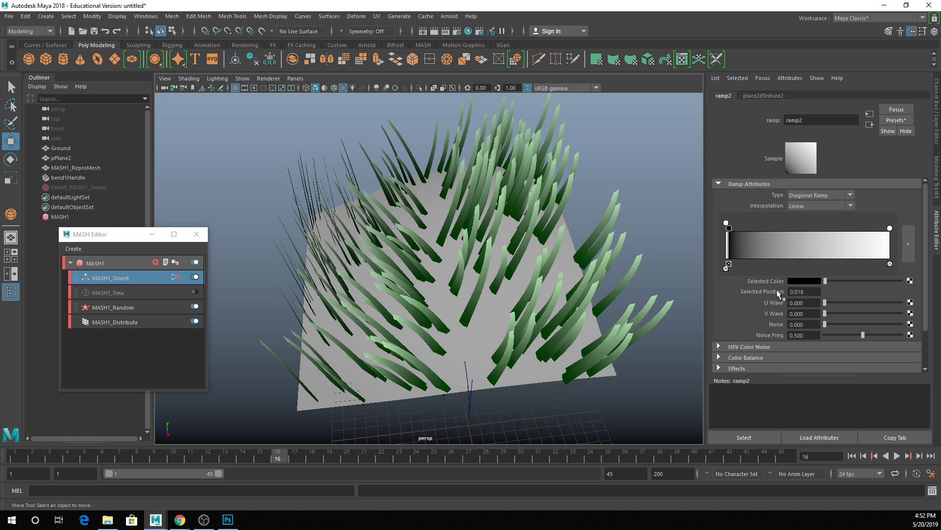
pyautogui.moveTo(729, 228); pyautogui.dragTo(778, 229)
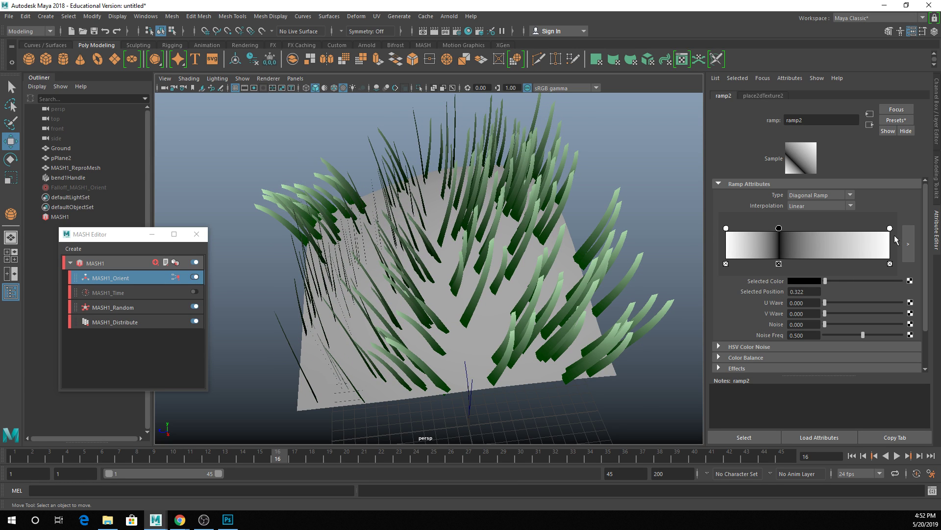
pyautogui.moveTo(780, 228)
pyautogui.mouseDown()
pyautogui.moveTo(865, 228)
pyautogui.moveTo(732, 228)
pyautogui.moveTo(774, 229)
pyautogui.mouseUp()
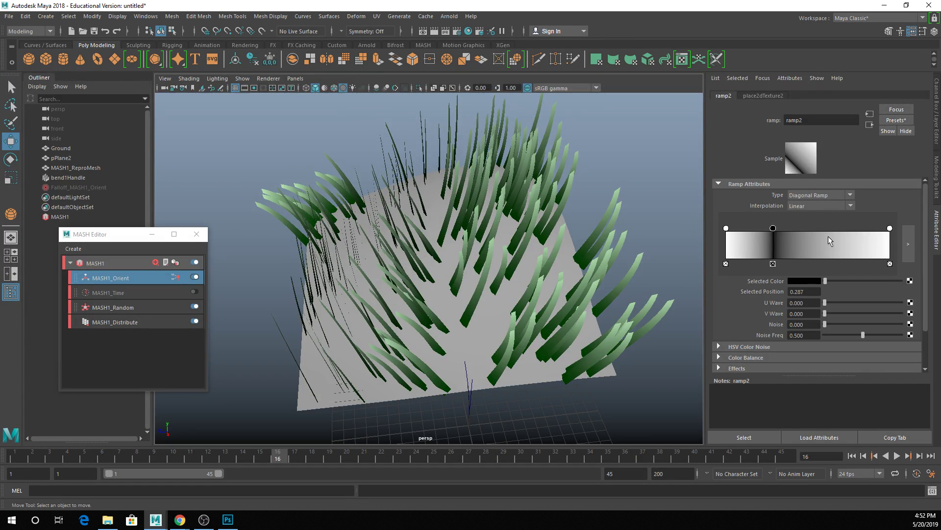
pyautogui.moveTo(773, 228); pyautogui.dragTo(887, 240)
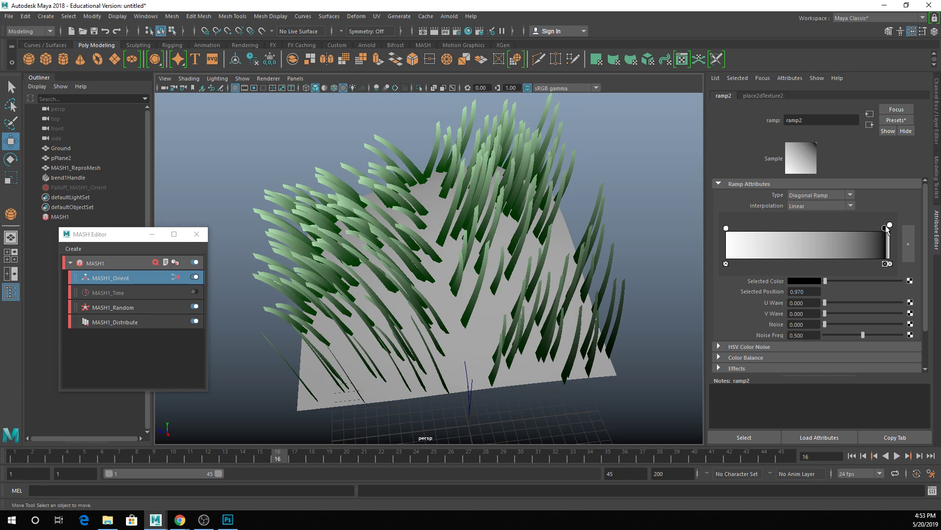
# Key the black ramp marker's Selected Position at 0.973 on frame 5.
pyautogui.hotkey('alt', 'shift', 'v')
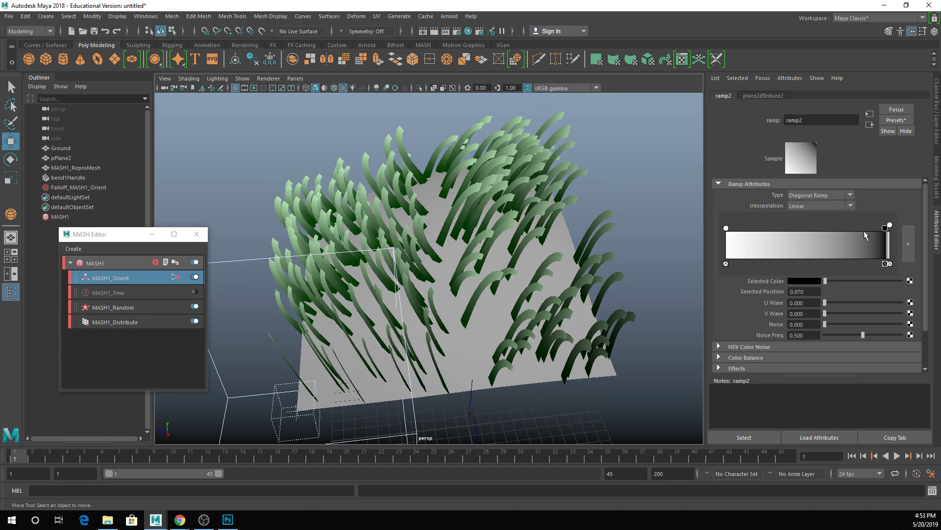
pyautogui.click(84, 459)
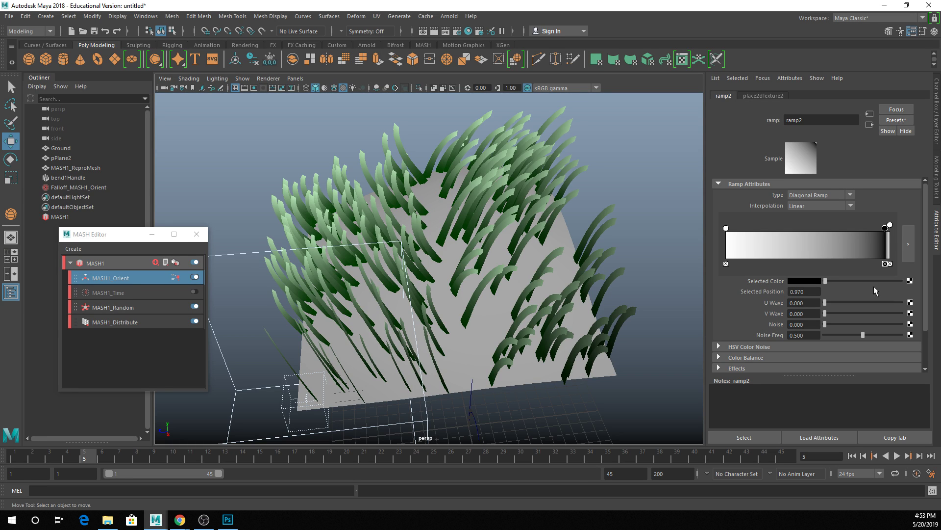
pyautogui.moveTo(885, 228); pyautogui.dragTo(886, 229)
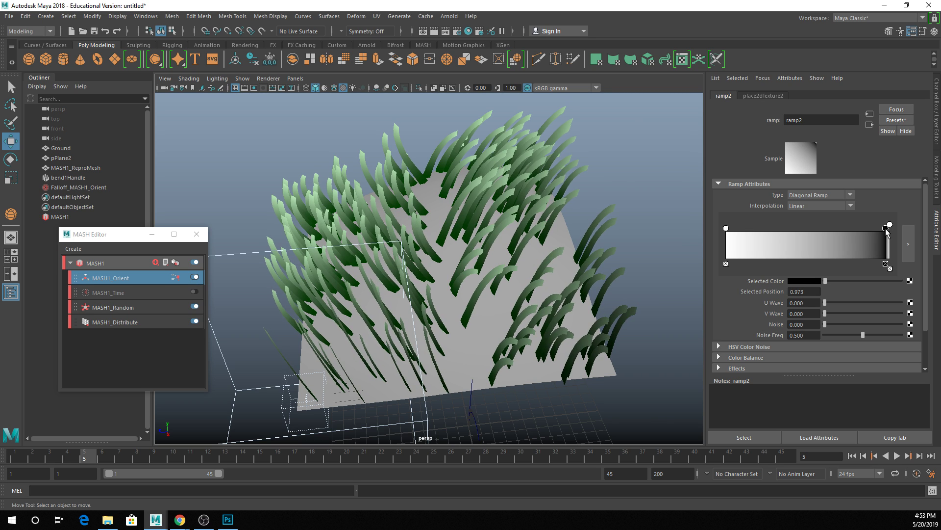
pyautogui.rightClick(783, 293)
pyautogui.click(791, 309)
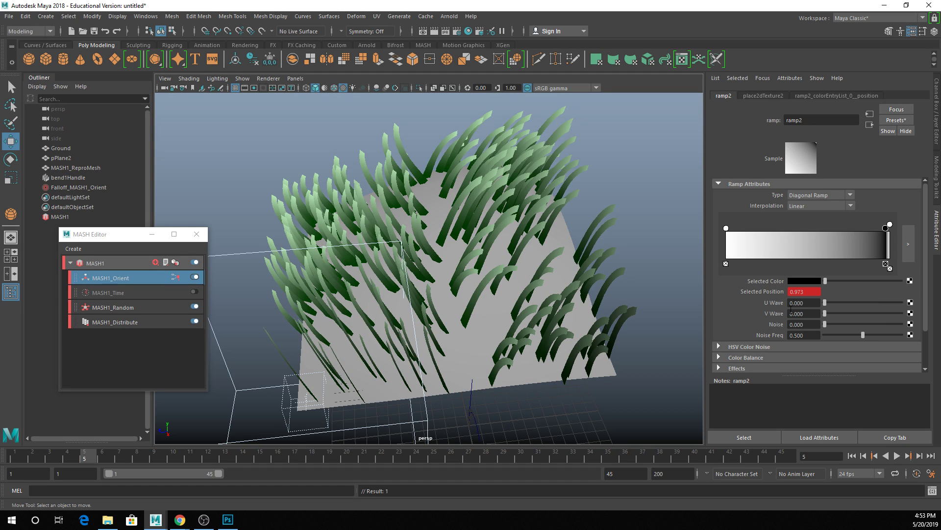
# Key the black ramp marker's Selected Position at 0.042 on frame 40.
pyautogui.moveTo(505, 461); pyautogui.dragTo(695, 459)
pyautogui.moveTo(891, 235); pyautogui.dragTo(734, 248)
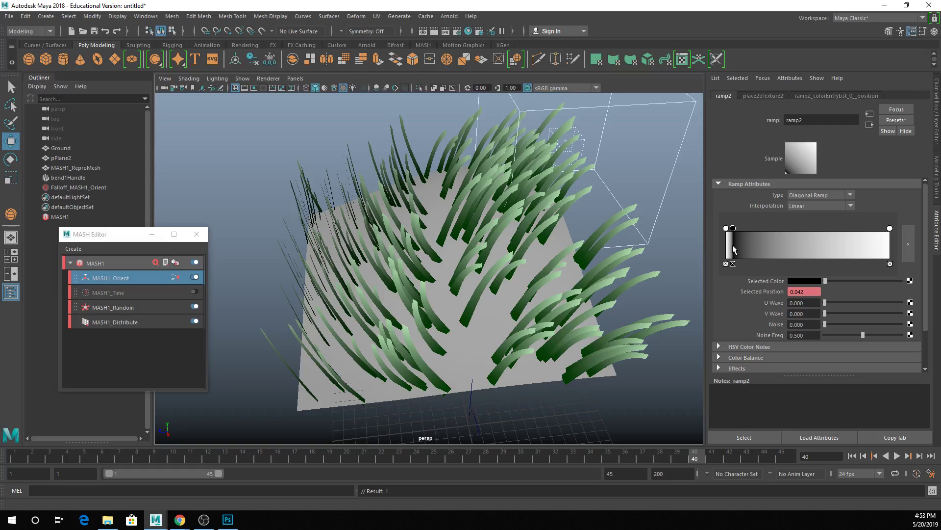
pyautogui.rightClick(765, 296)
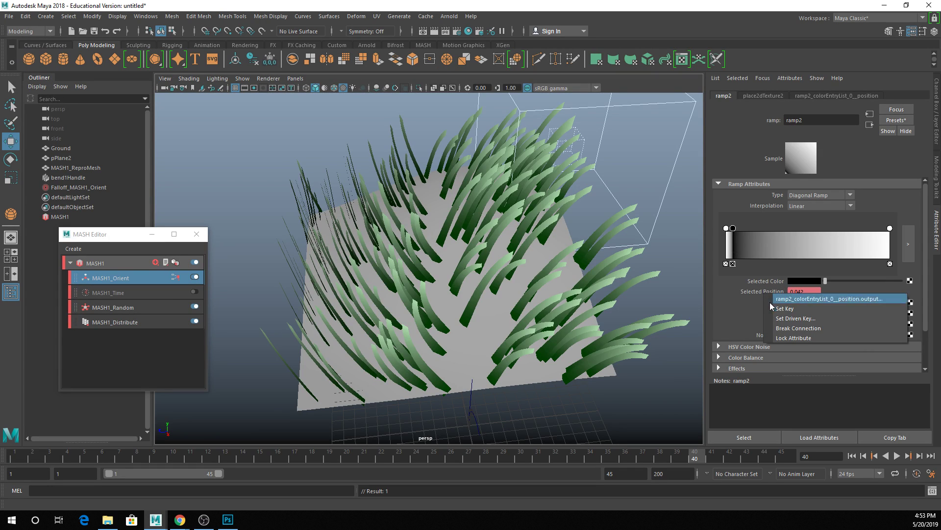
pyautogui.click(776, 309)
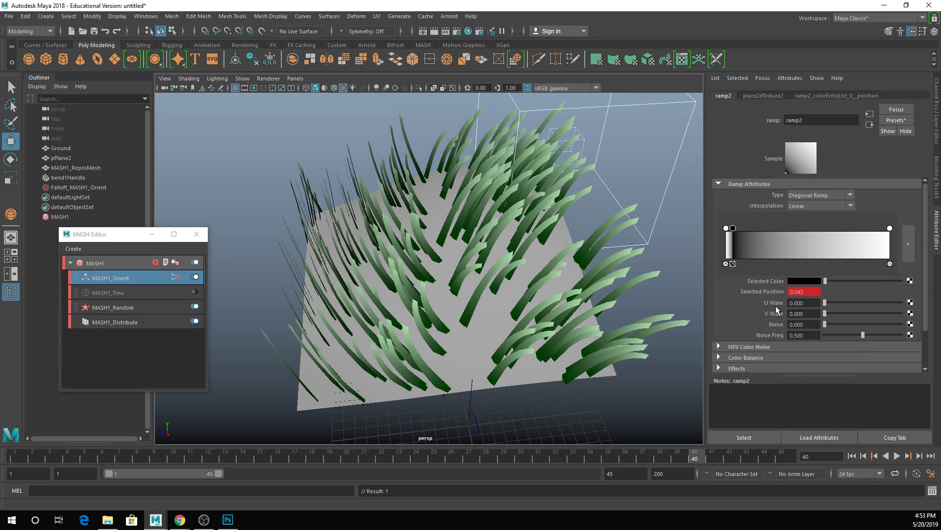
# Set the ramp's Interpolation to Exponential Up and check several frames across the timeline up to frame 37.
pyautogui.click(804, 206)
pyautogui.click(811, 239)
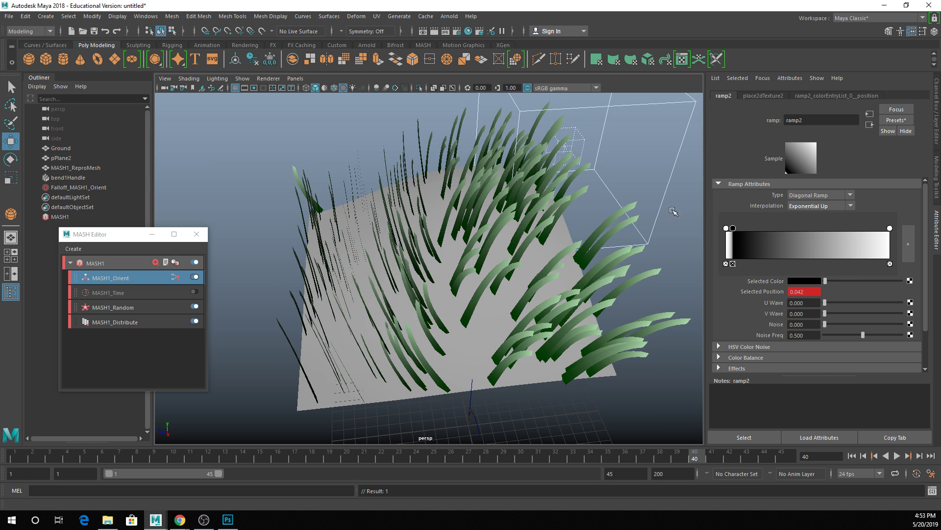
pyautogui.moveTo(111, 457); pyautogui.dragTo(312, 456)
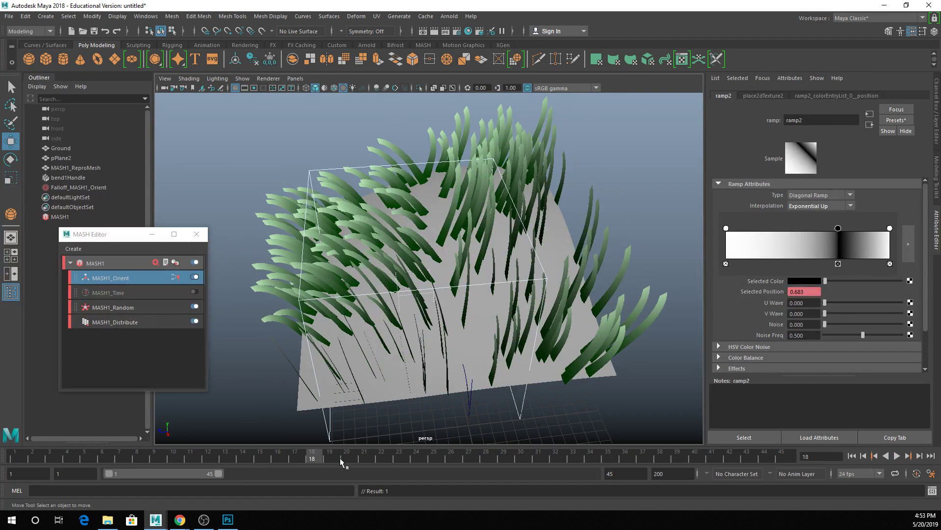
pyautogui.click(482, 457)
pyautogui.click(575, 459)
pyautogui.click(643, 457)
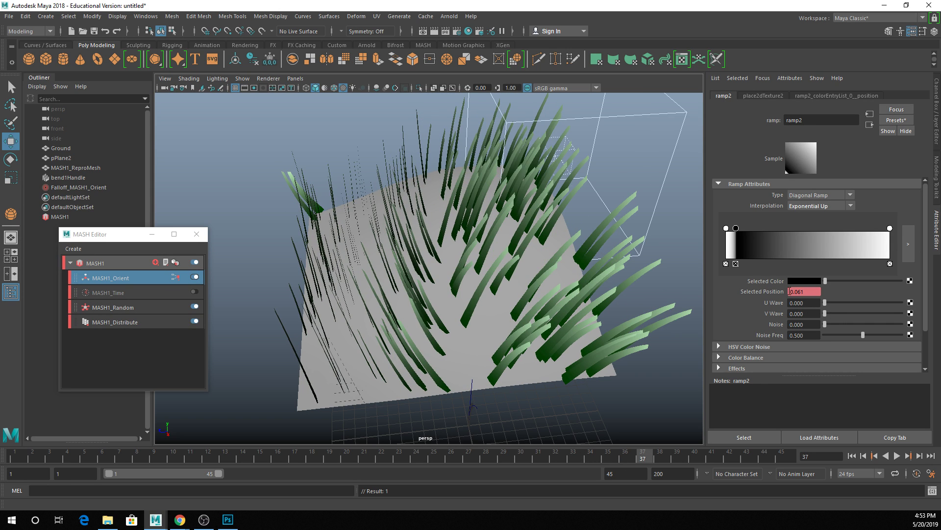
# Play back the ramp-driven grass animation while viewing the whole patch from farther away.
pyautogui.click(897, 456)
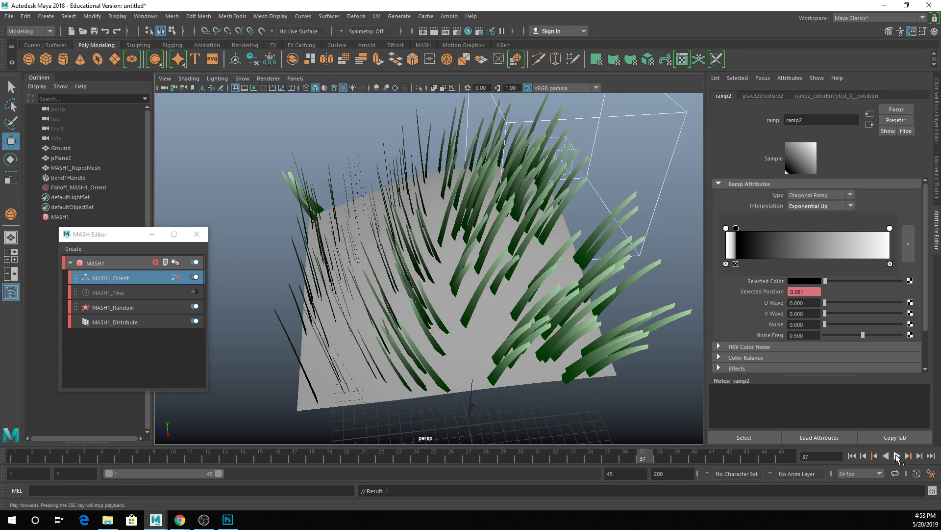
pyautogui.scroll(-6, 622, 322)
pyautogui.keyDown('alt'); pyautogui.moveTo(499, 249); pyautogui.dragTo(596, 243); pyautogui.keyUp('alt')
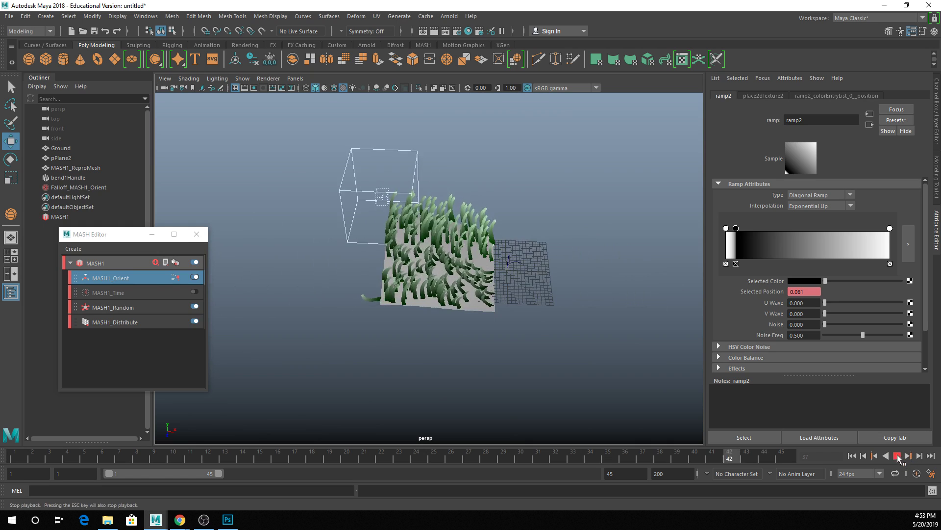
pyautogui.press('Escape')
# Break the connection between the falloff object and the MASH1_Orient node.
pyautogui.click(111, 278)
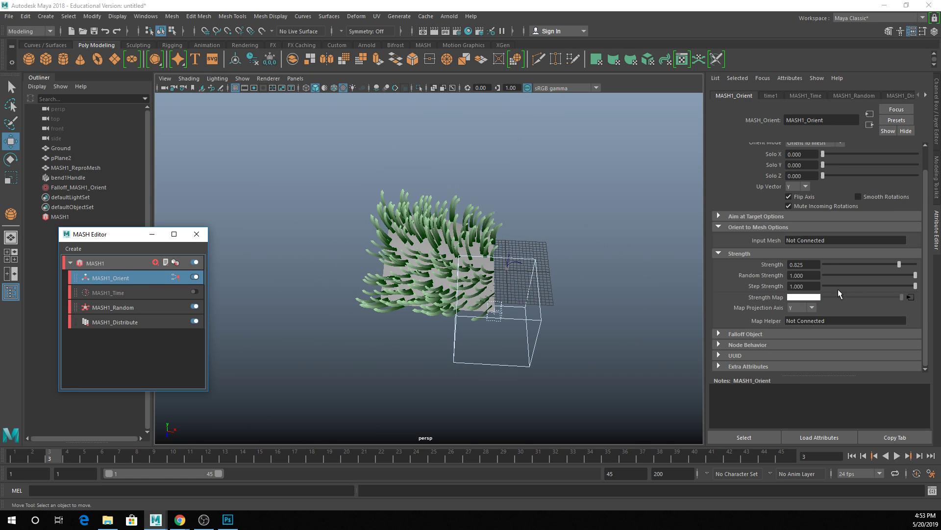
pyautogui.scroll(1, 831, 266)
pyautogui.scroll(-1, 791, 263)
pyautogui.click(760, 335)
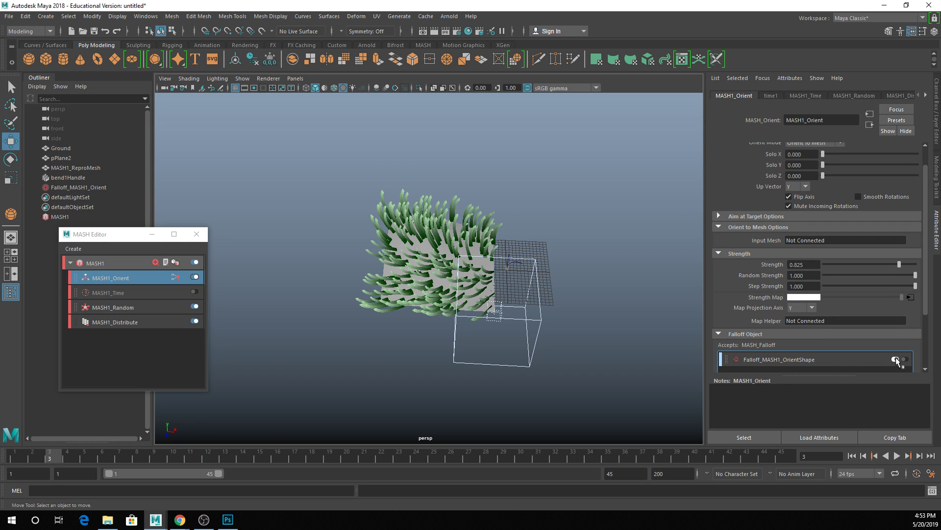
pyautogui.rightClick(844, 359)
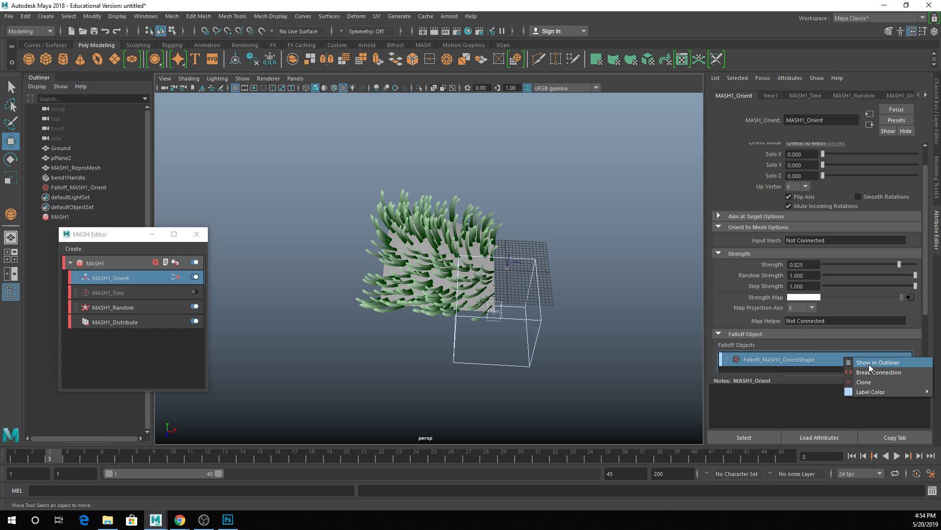
pyautogui.click(871, 373)
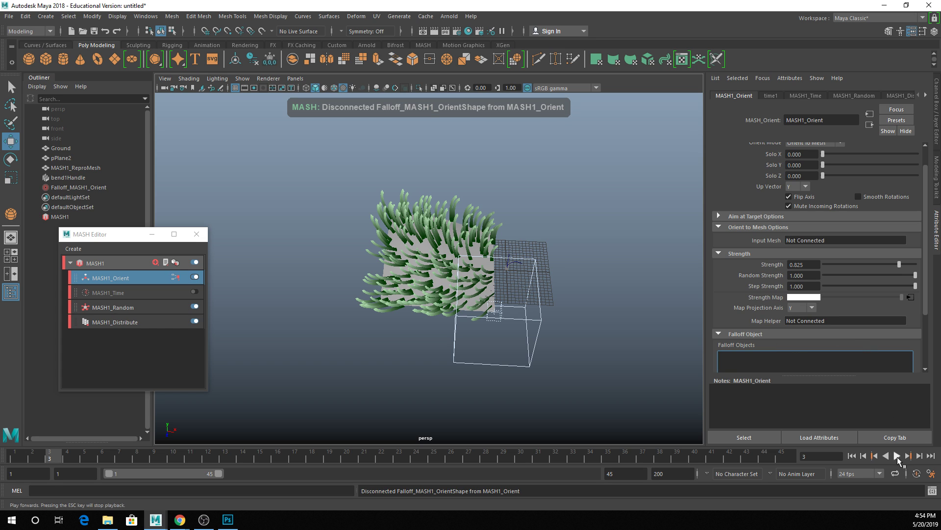
# Delete the disconnected falloff object and play back the ramp-driven grass animation from another angle.
pyautogui.moveTo(552, 343); pyautogui.dragTo(505, 393)
pyautogui.press('Delete')
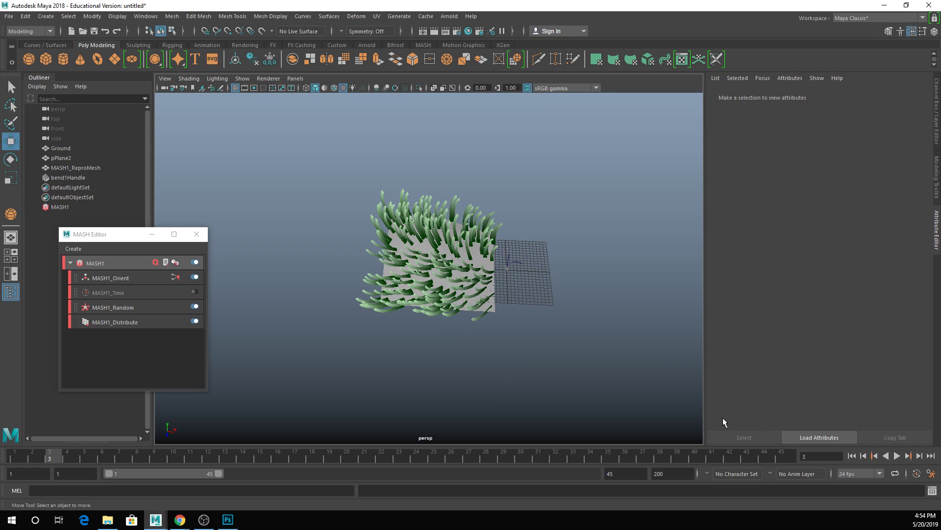
pyautogui.click(895, 456)
pyautogui.scroll(2, 604, 285)
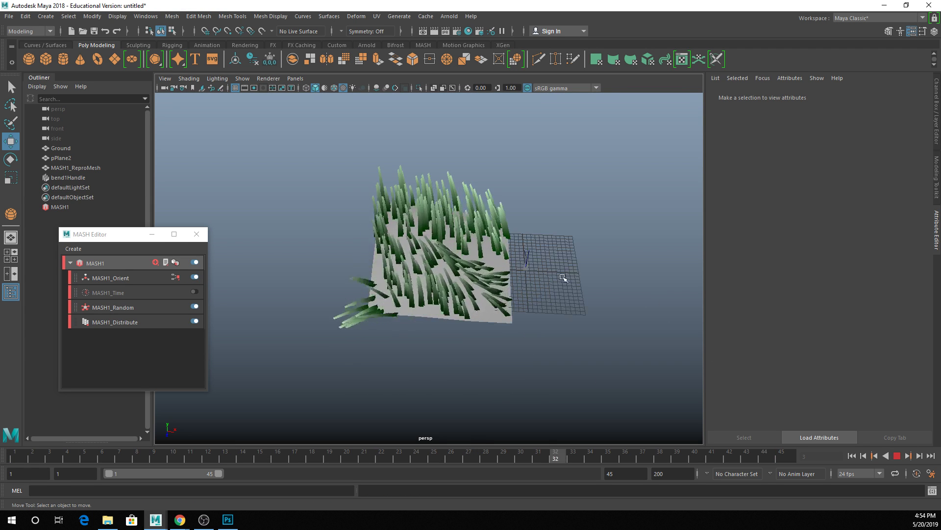
pyautogui.keyDown('alt'); pyautogui.moveTo(604, 286); pyautogui.dragTo(525, 261); pyautogui.keyUp('alt')
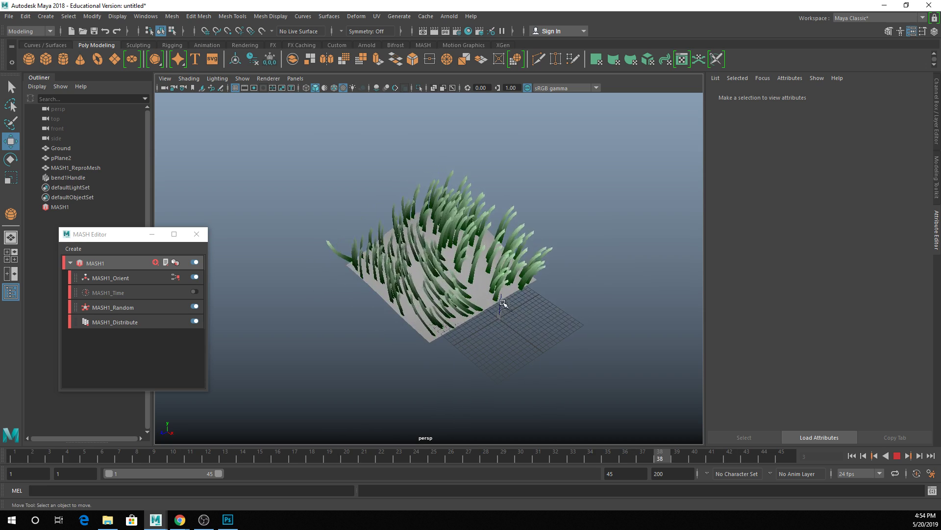
# Stop the playback, return to frame 3 and delete the bend deformer handle of the grass blades.
pyautogui.click(503, 298)
pyautogui.hotkey('ctrl', 'h')
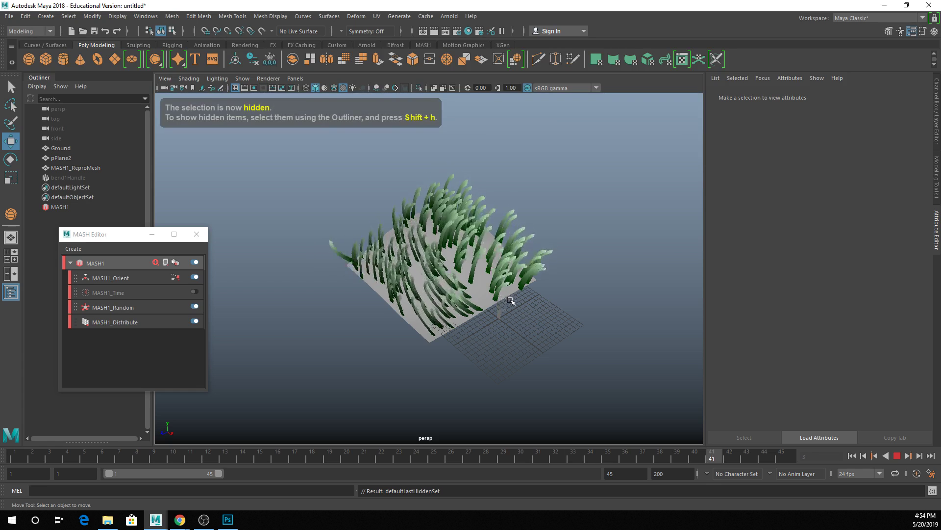
pyautogui.press('Escape')
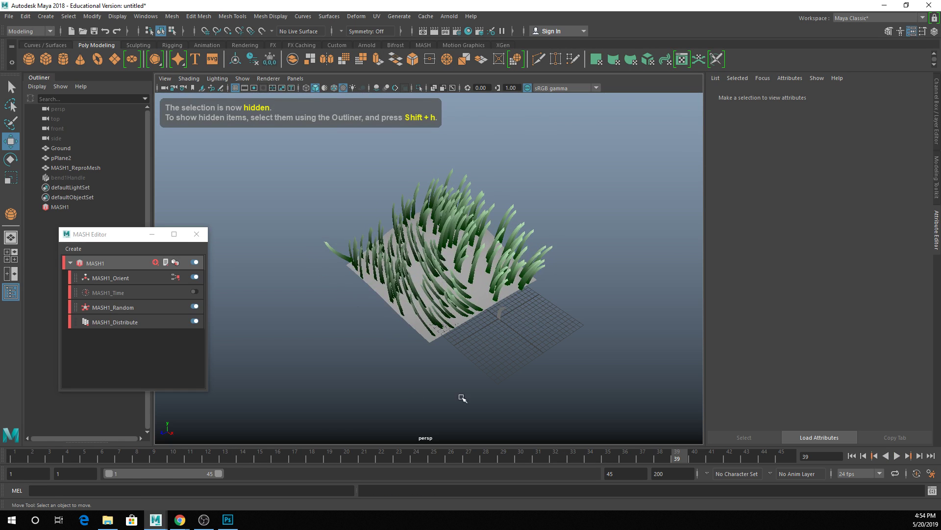
pyautogui.moveTo(22, 459); pyautogui.dragTo(49, 455)
pyautogui.hotkey('ctrl', 'z')
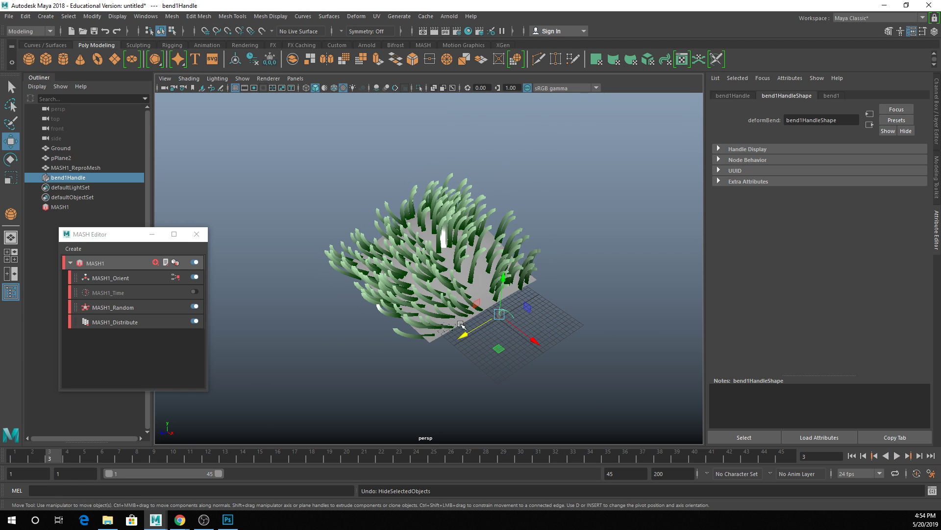
pyautogui.press('Delete')
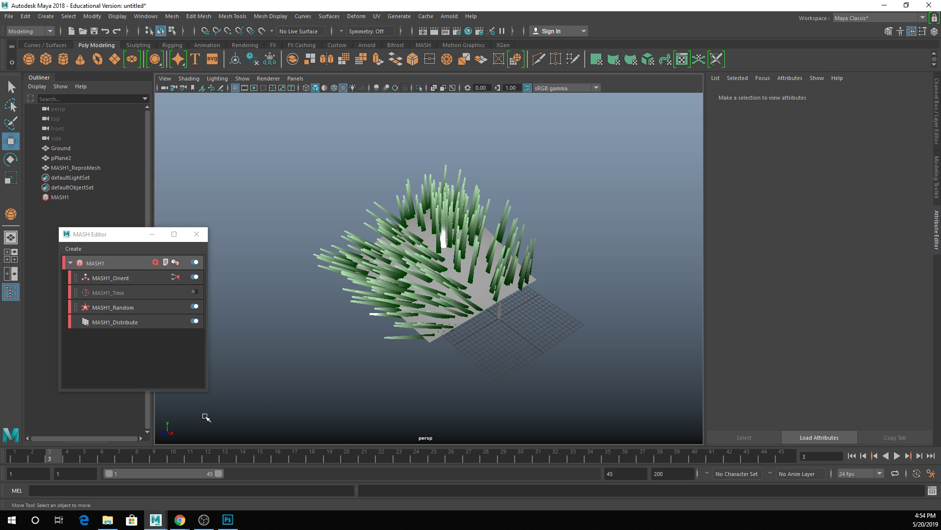
# Play back the grass animation from frame 1, view the patch from higher up, and stop the playback.
pyautogui.click(77, 470)
pyautogui.moveTo(58, 456); pyautogui.dragTo(19, 454)
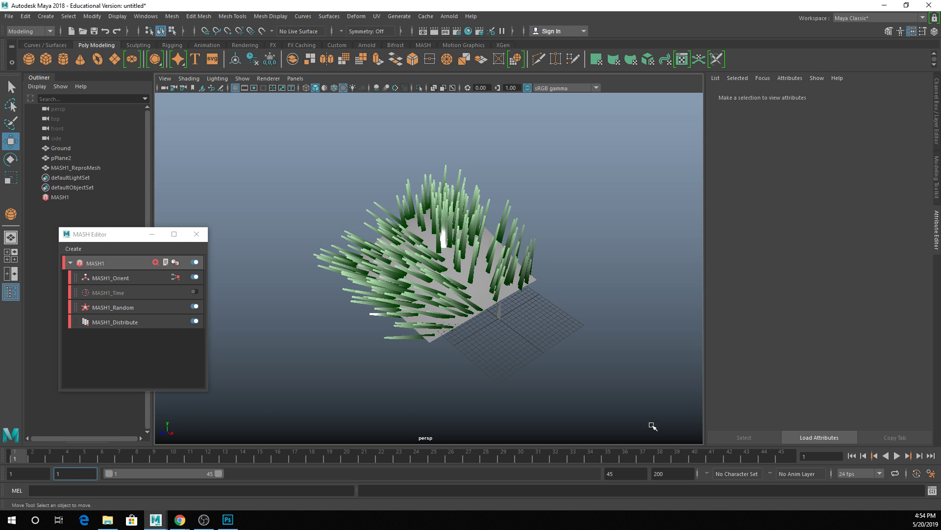
pyautogui.click(898, 457)
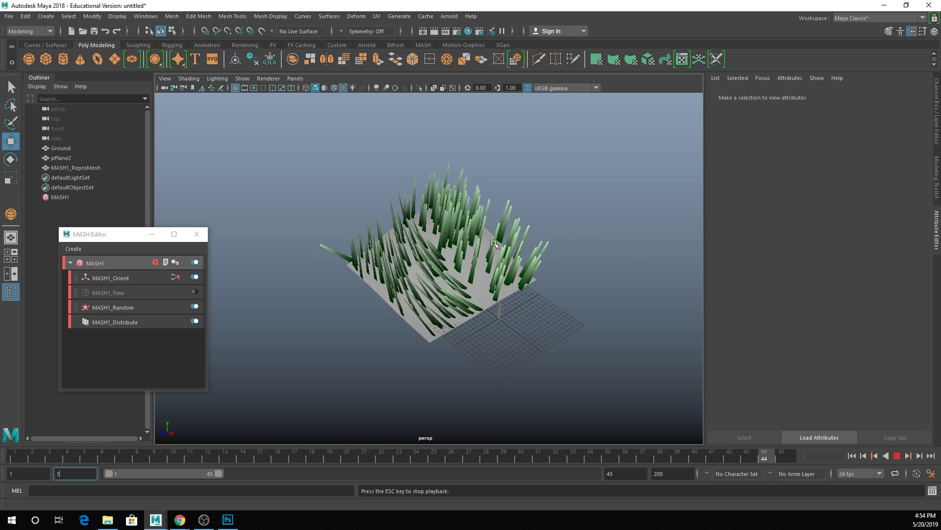
pyautogui.keyDown('alt'); pyautogui.moveTo(494, 273); pyautogui.dragTo(420, 387); pyautogui.keyUp('alt')
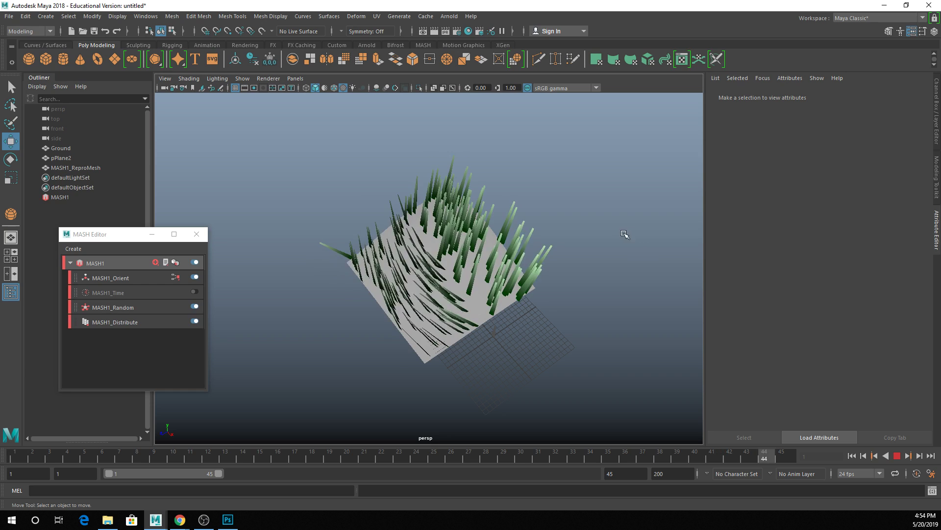
pyautogui.click(898, 456)
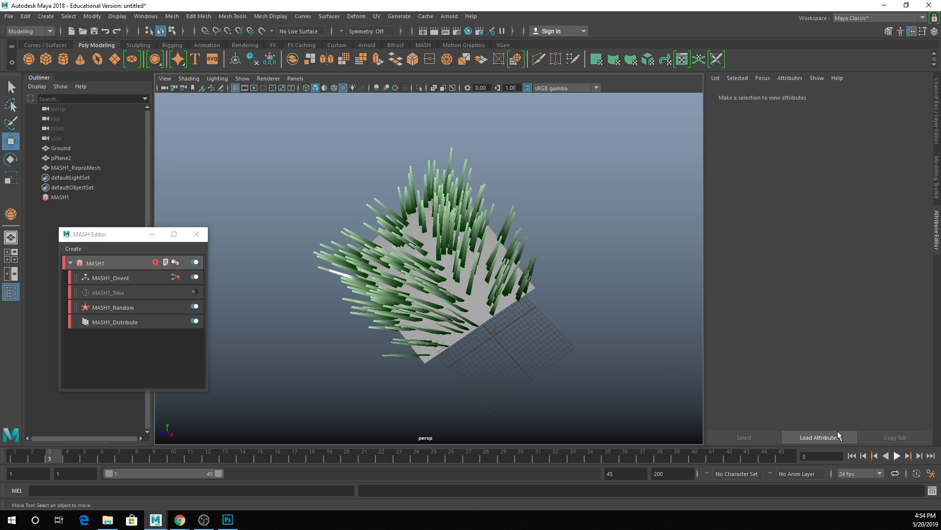